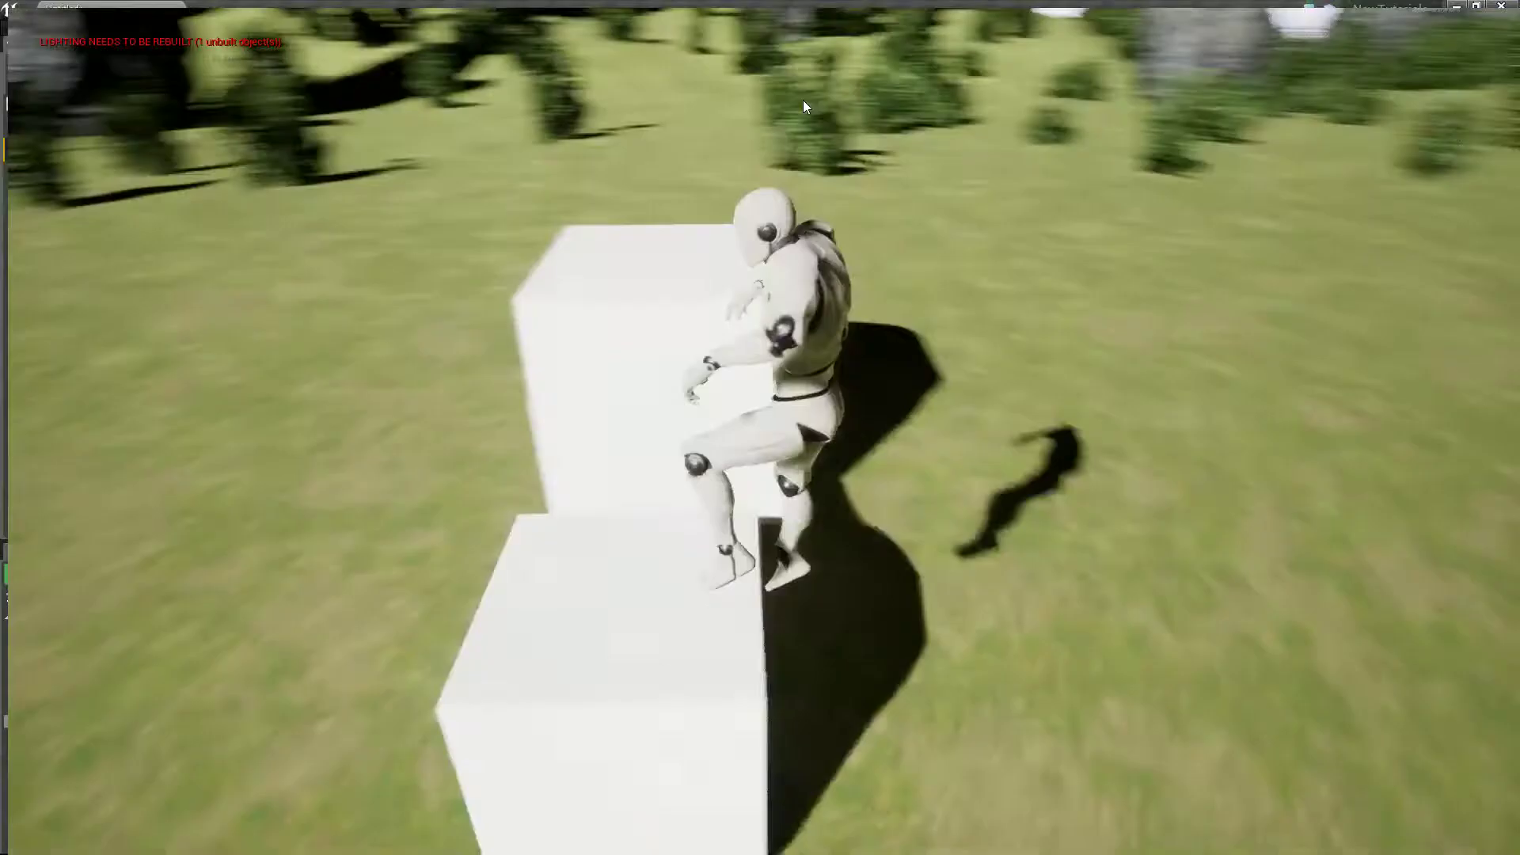
Playtest the level by running and jumping the character around the white cubes, and end the play session.
key(w)
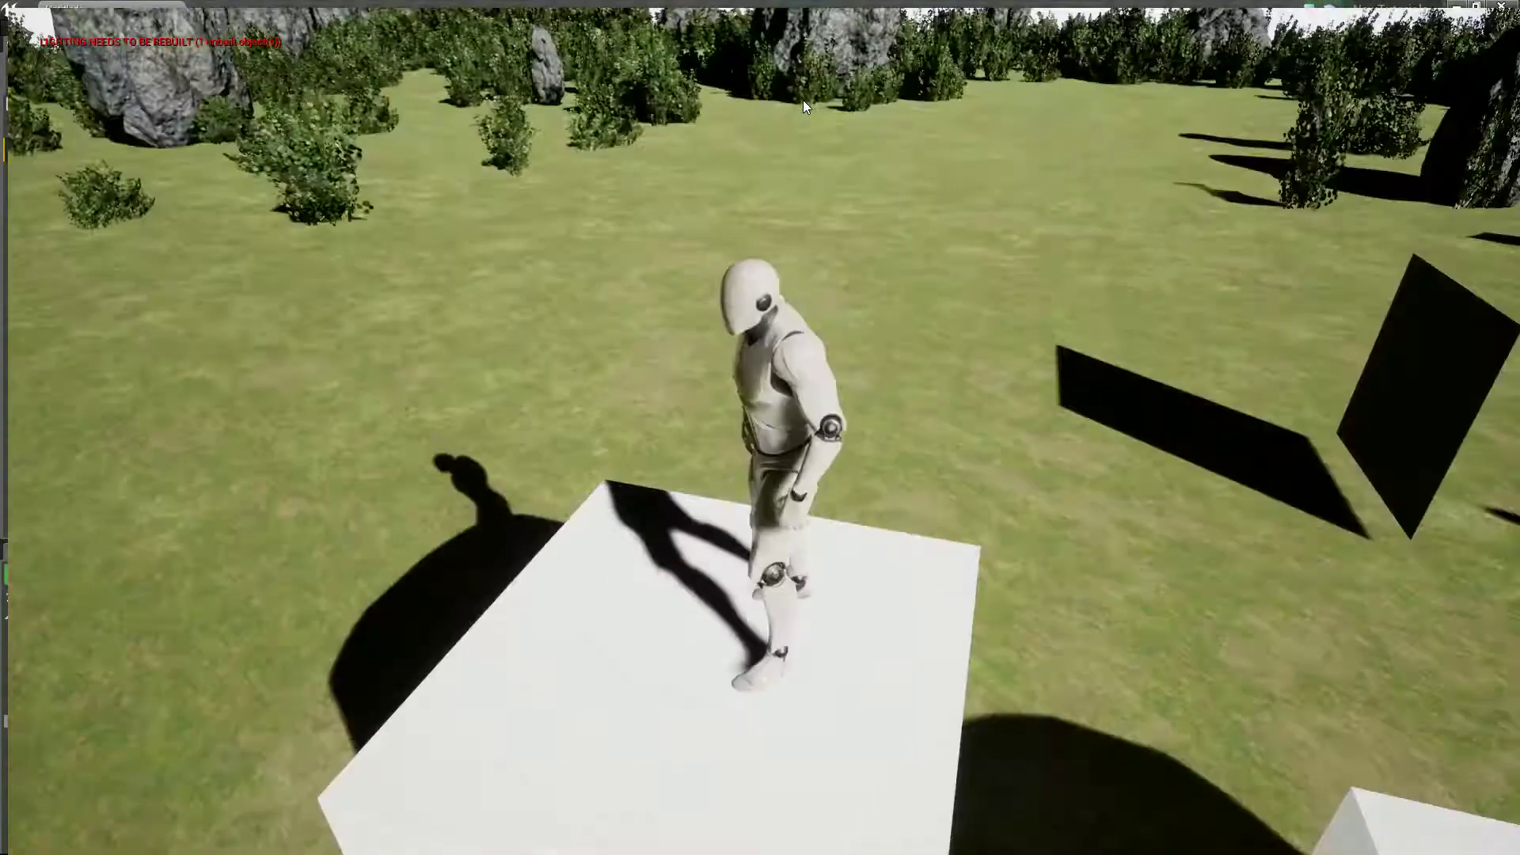
key(w)
key(space)
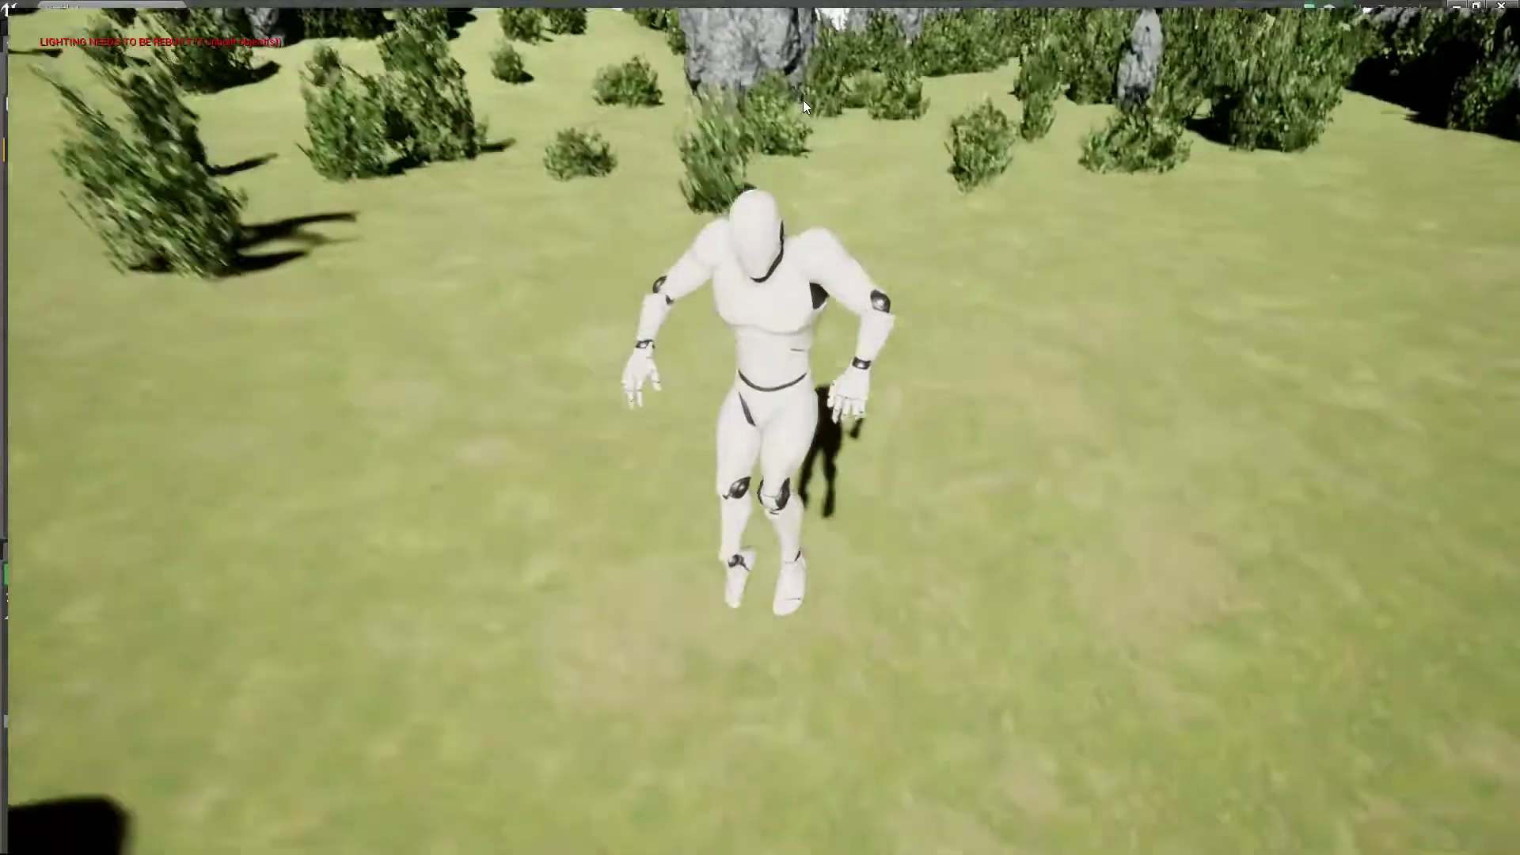
key(a)
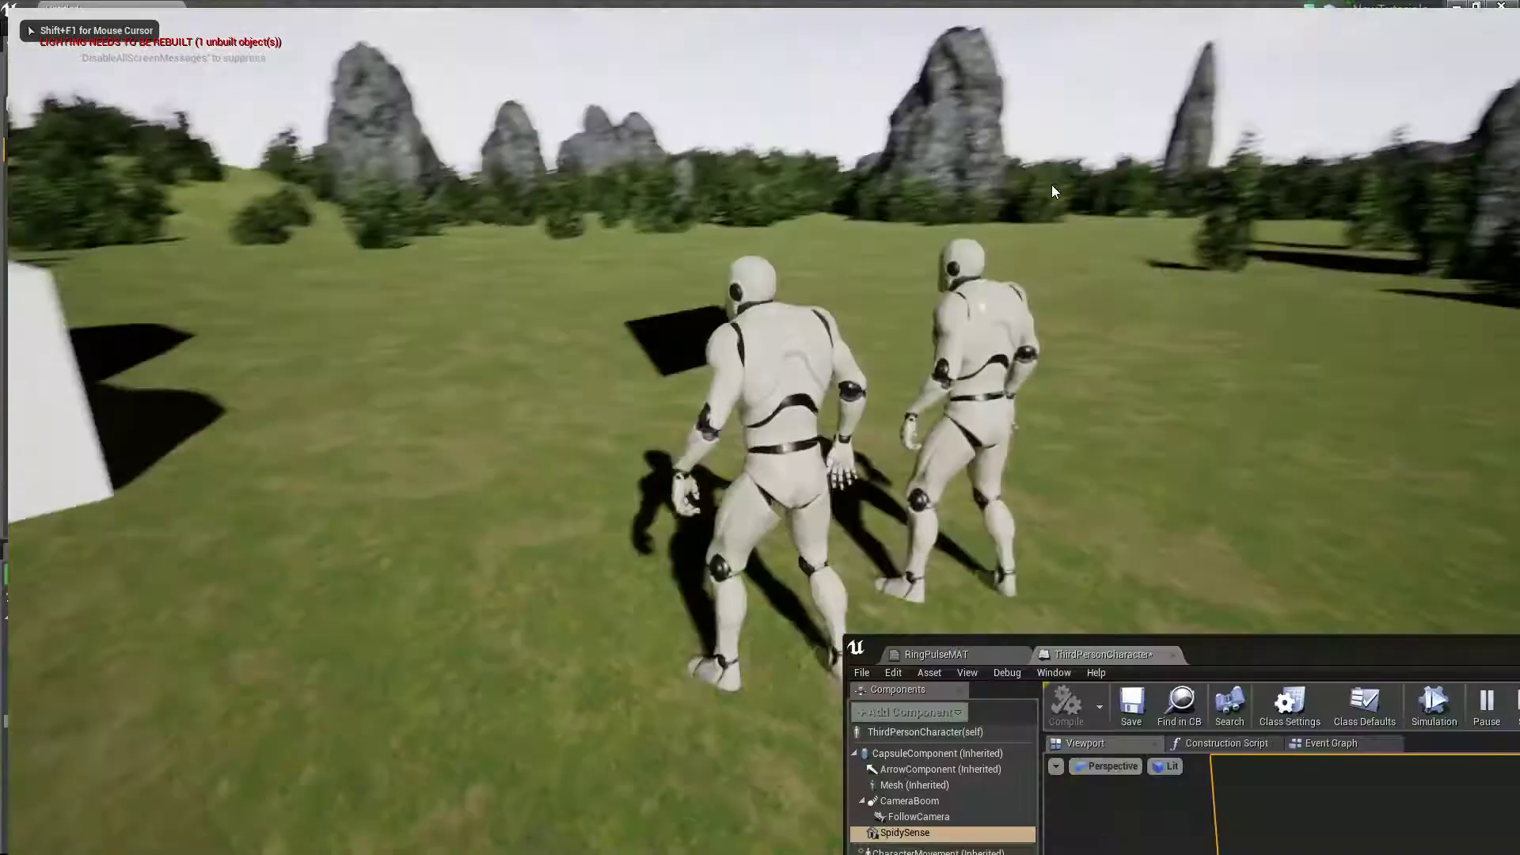
key(w)
key(w)
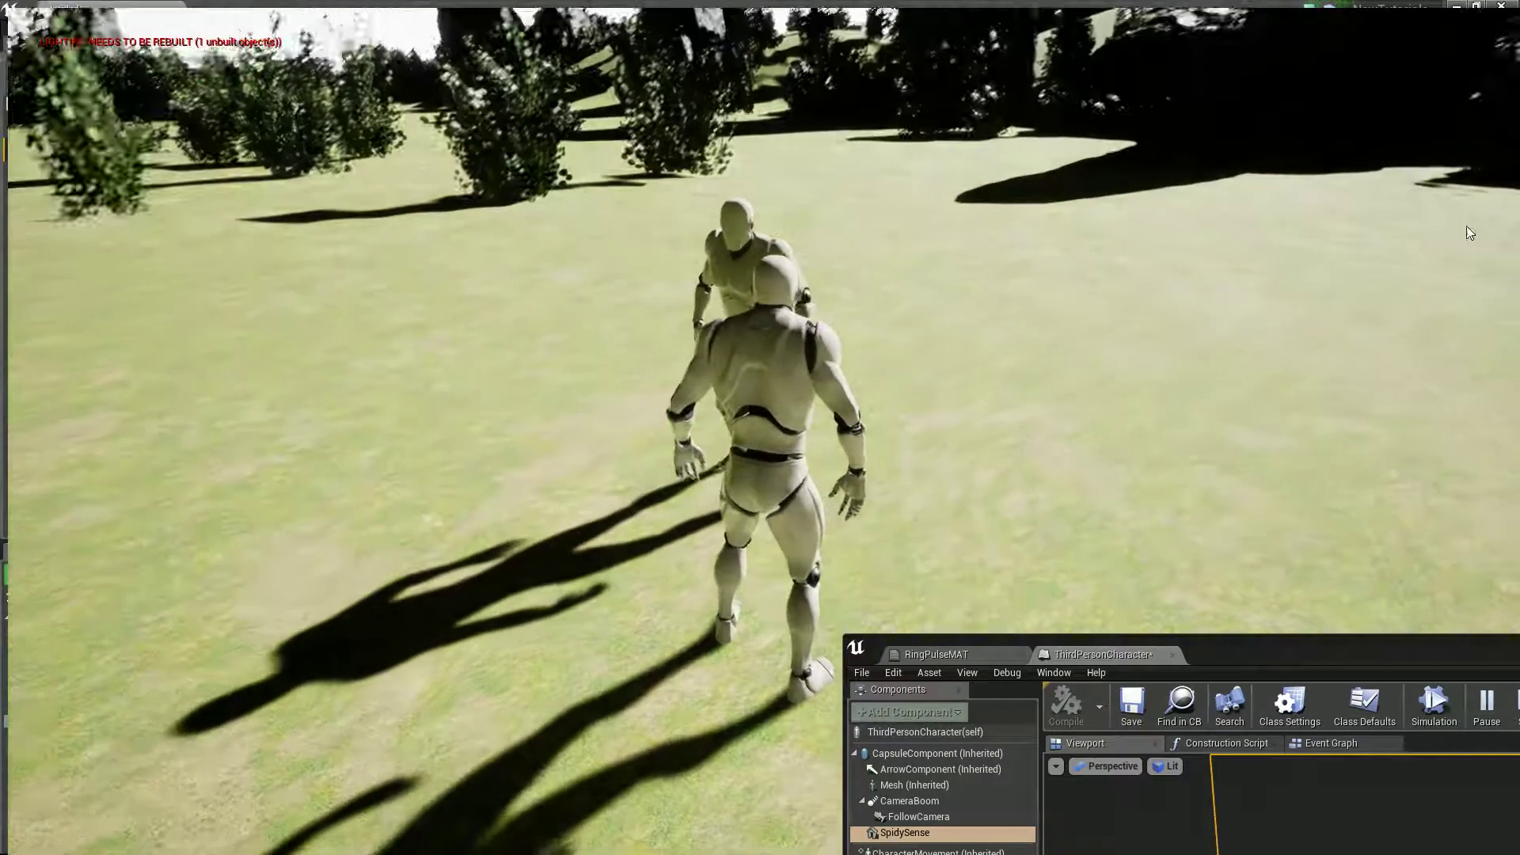
click(1465, 228)
key(Escape)
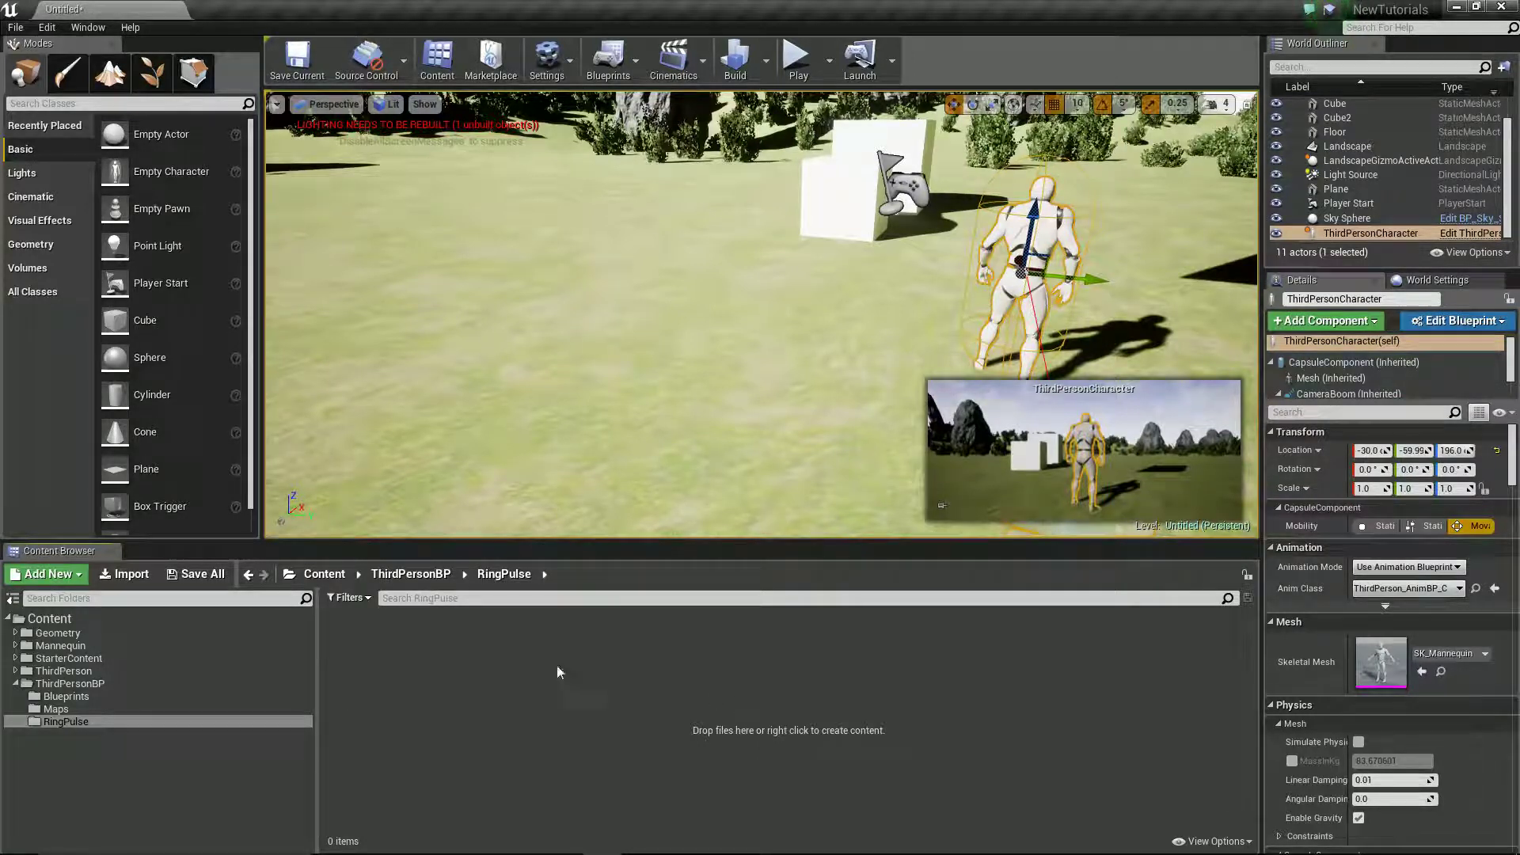
Create a material named RingPulseMAT in the RingPulse folder and open it for editing.
right_click(375, 643)
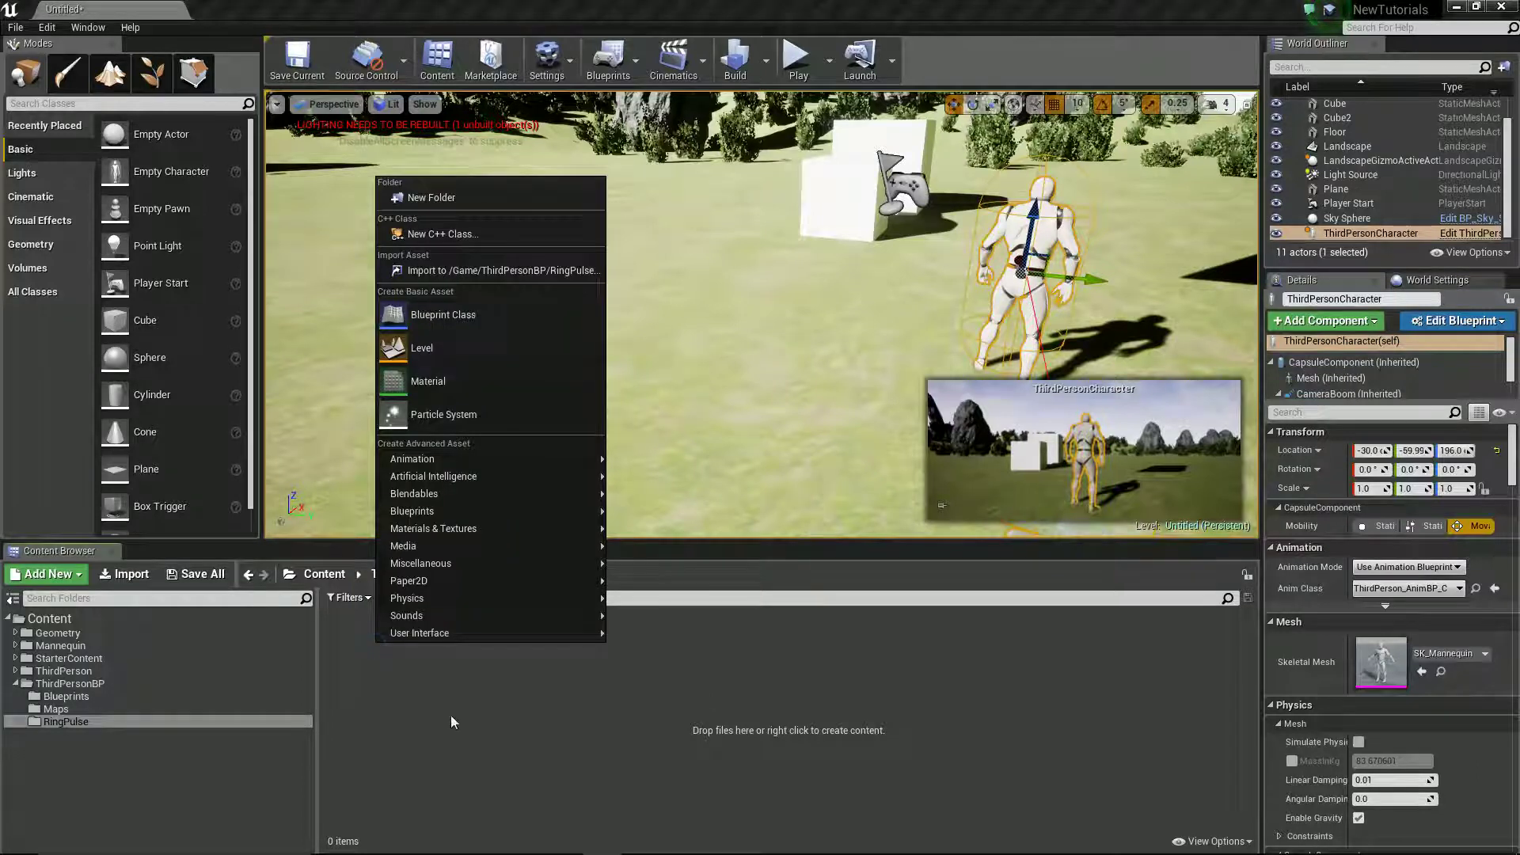
click(432, 387)
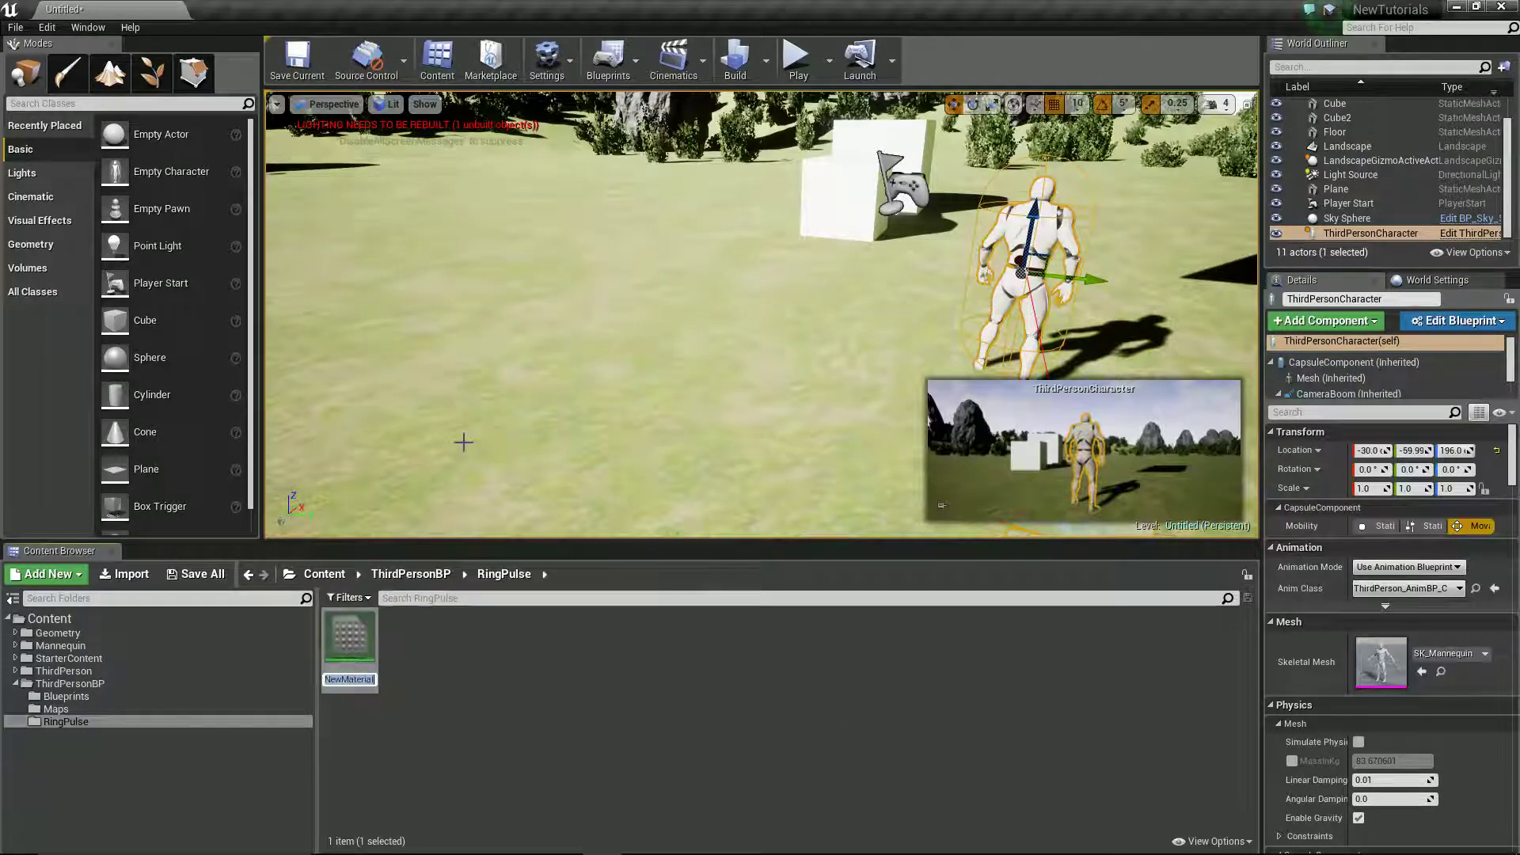
text(RingP)
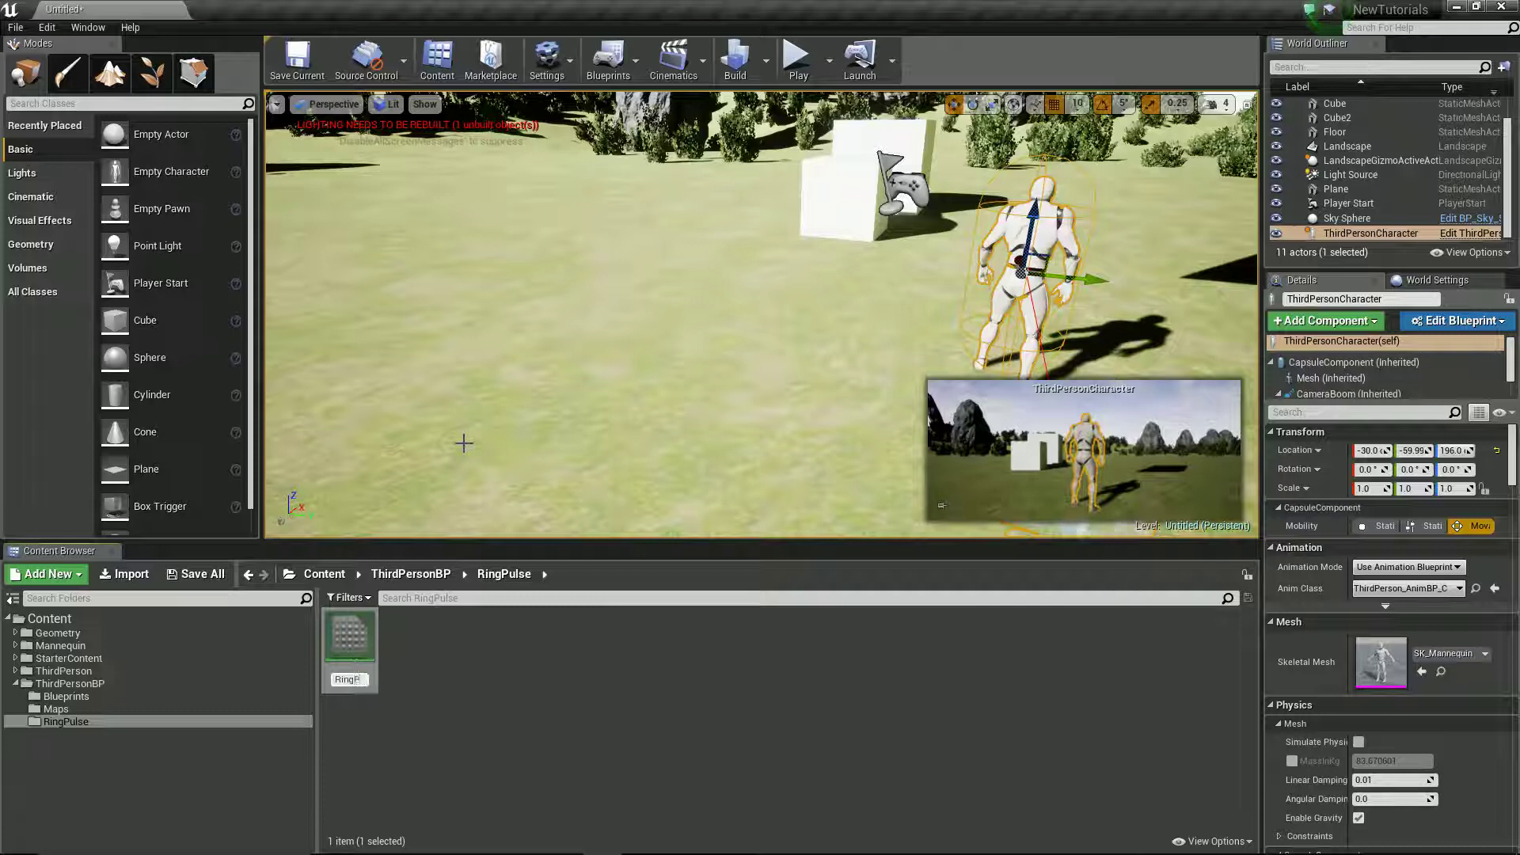
text(ulseMA)
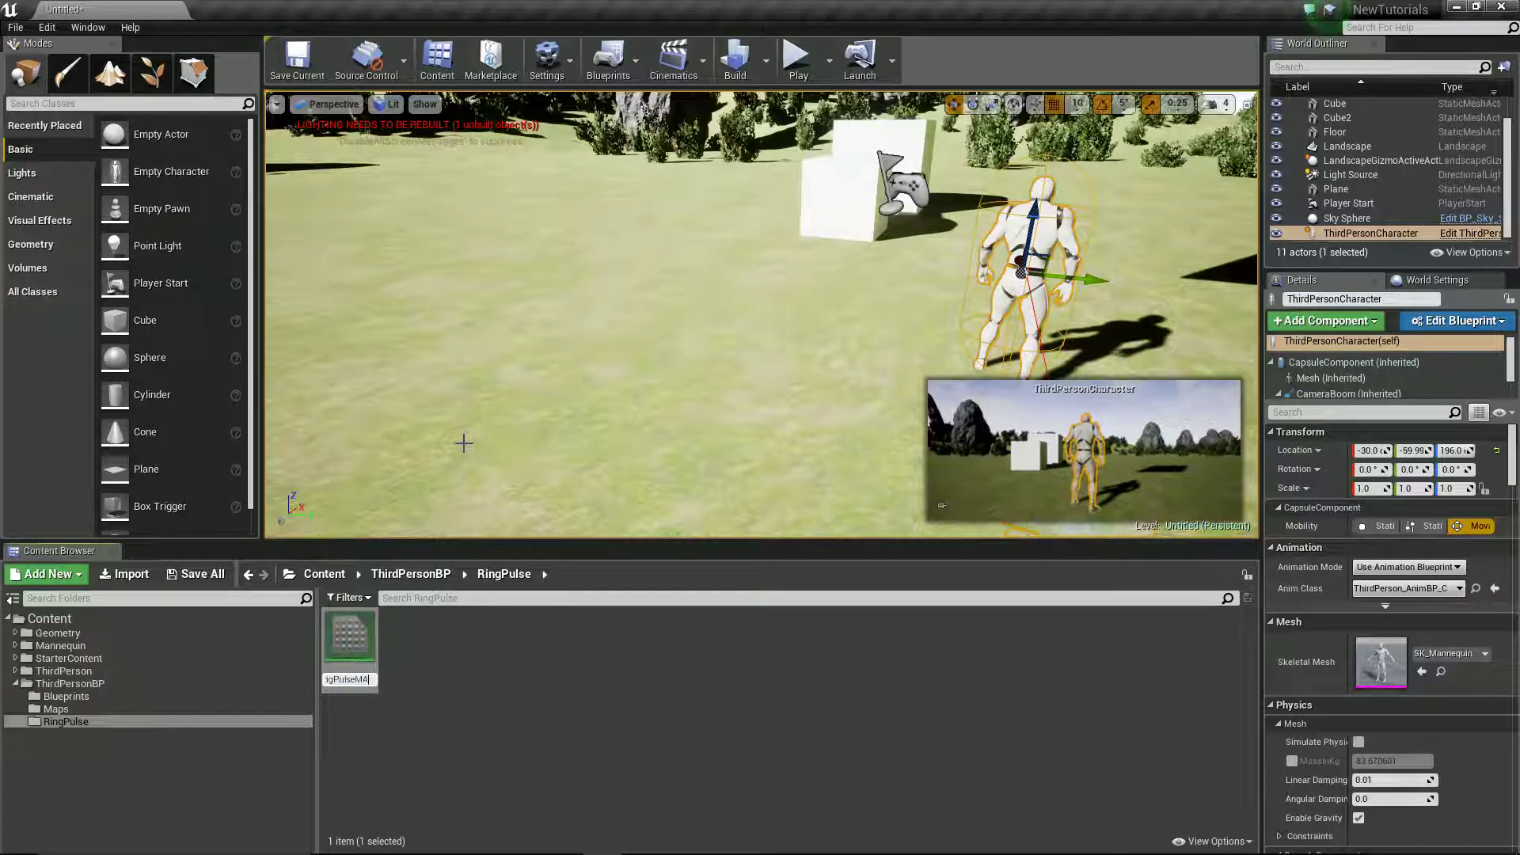
text(T)
key(Return)
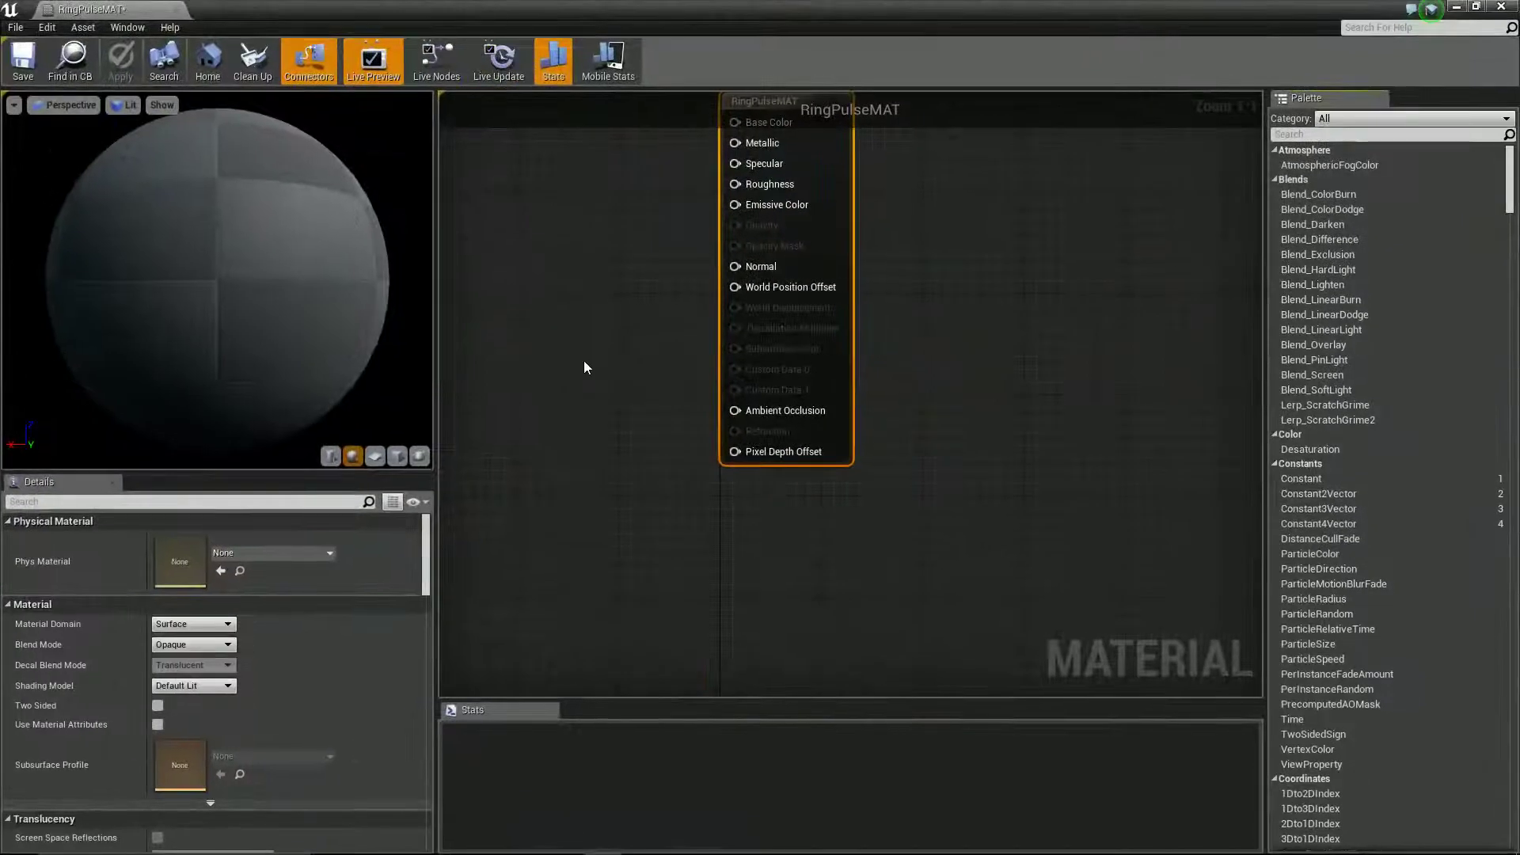
Set the material's blend mode to Additive and make it two-sided.
right_drag(868, 538, 919, 508)
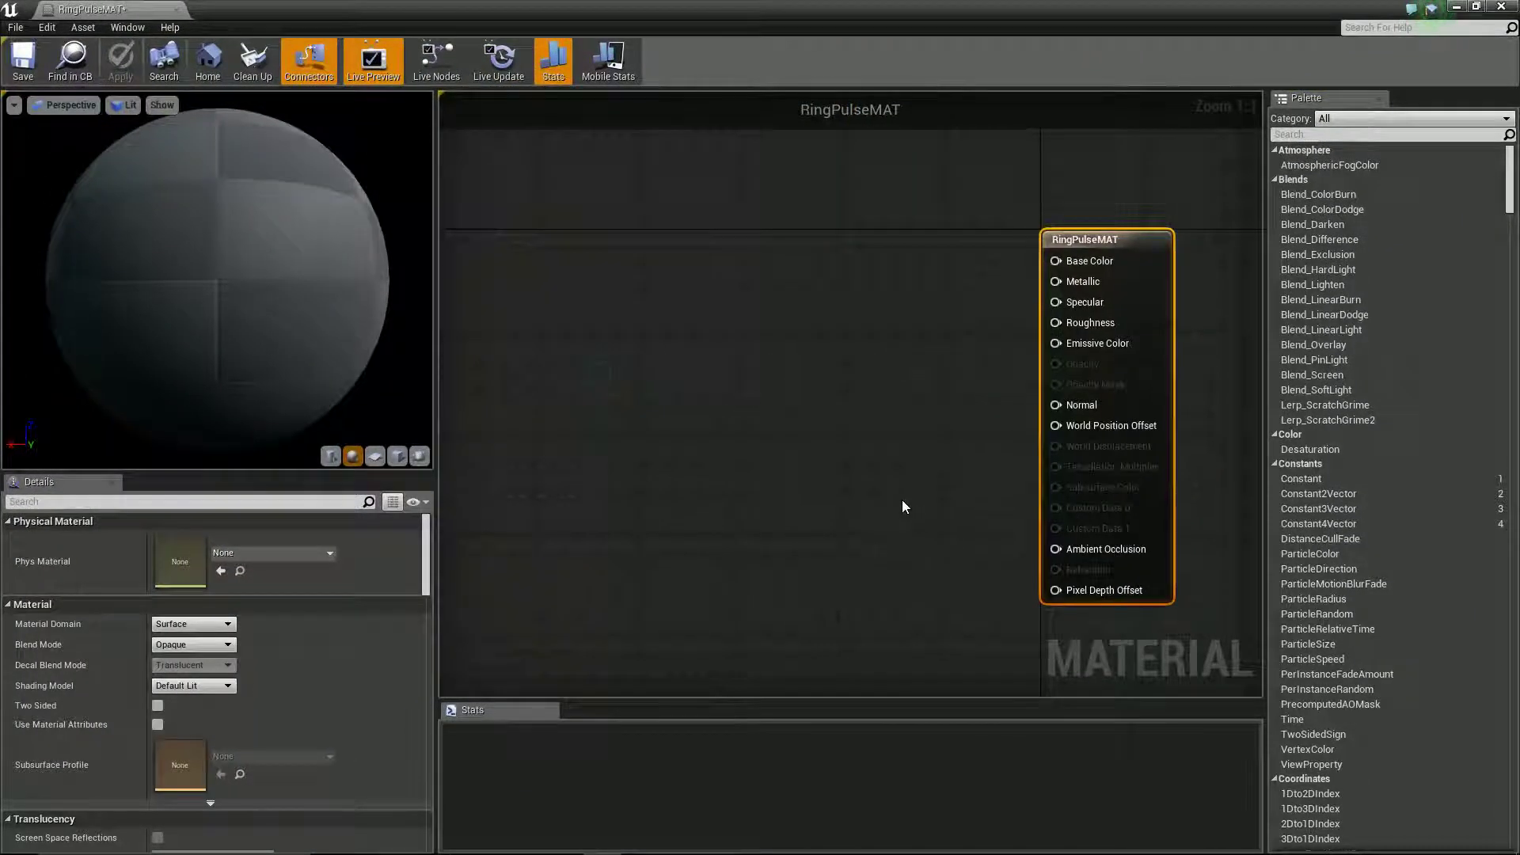
click(882, 391)
click(1074, 239)
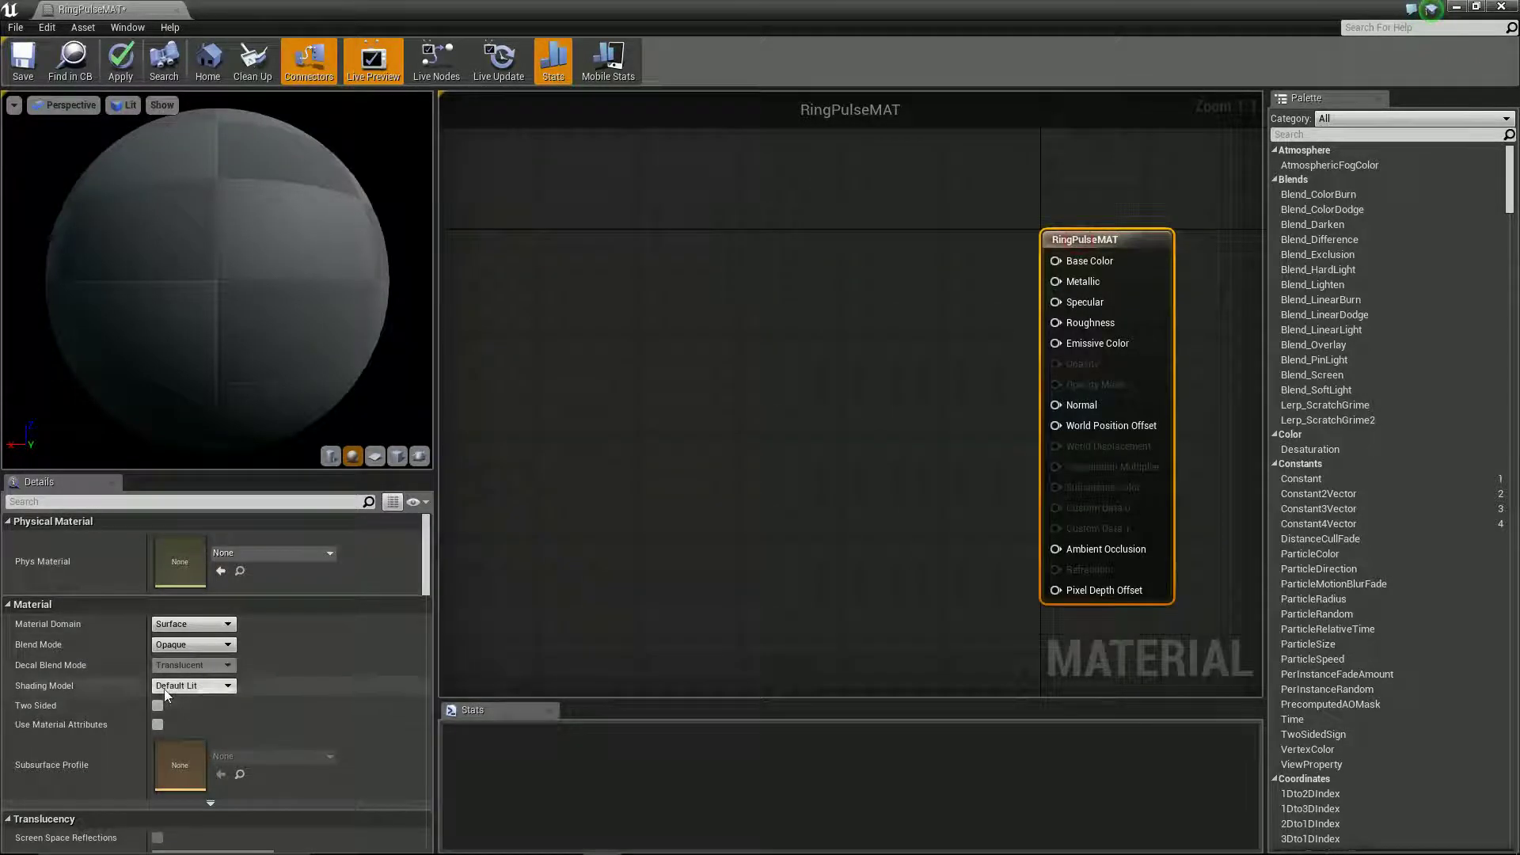
click(212, 645)
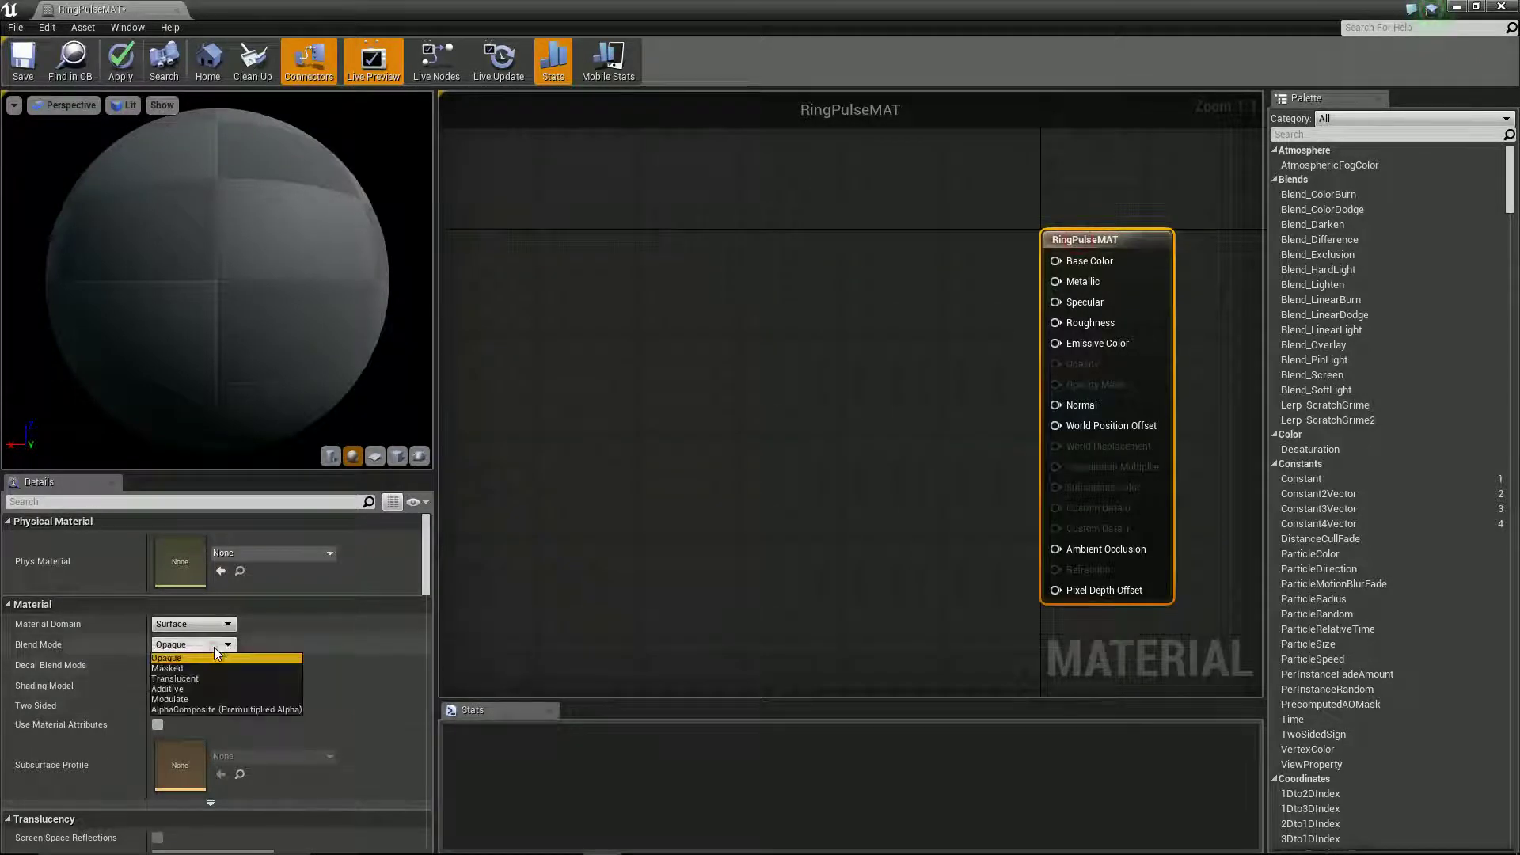
click(187, 690)
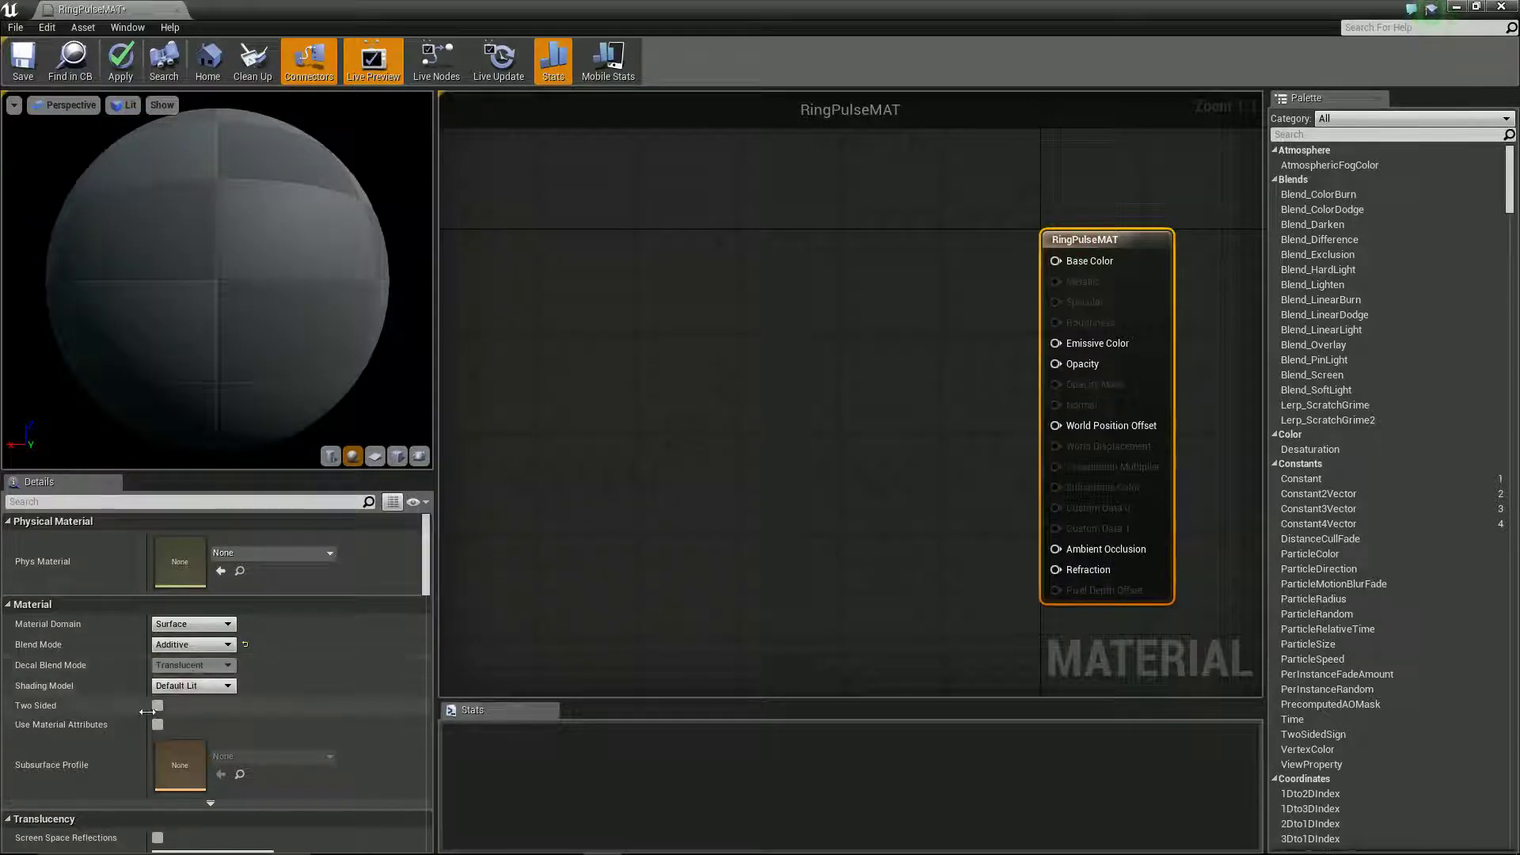
click(158, 706)
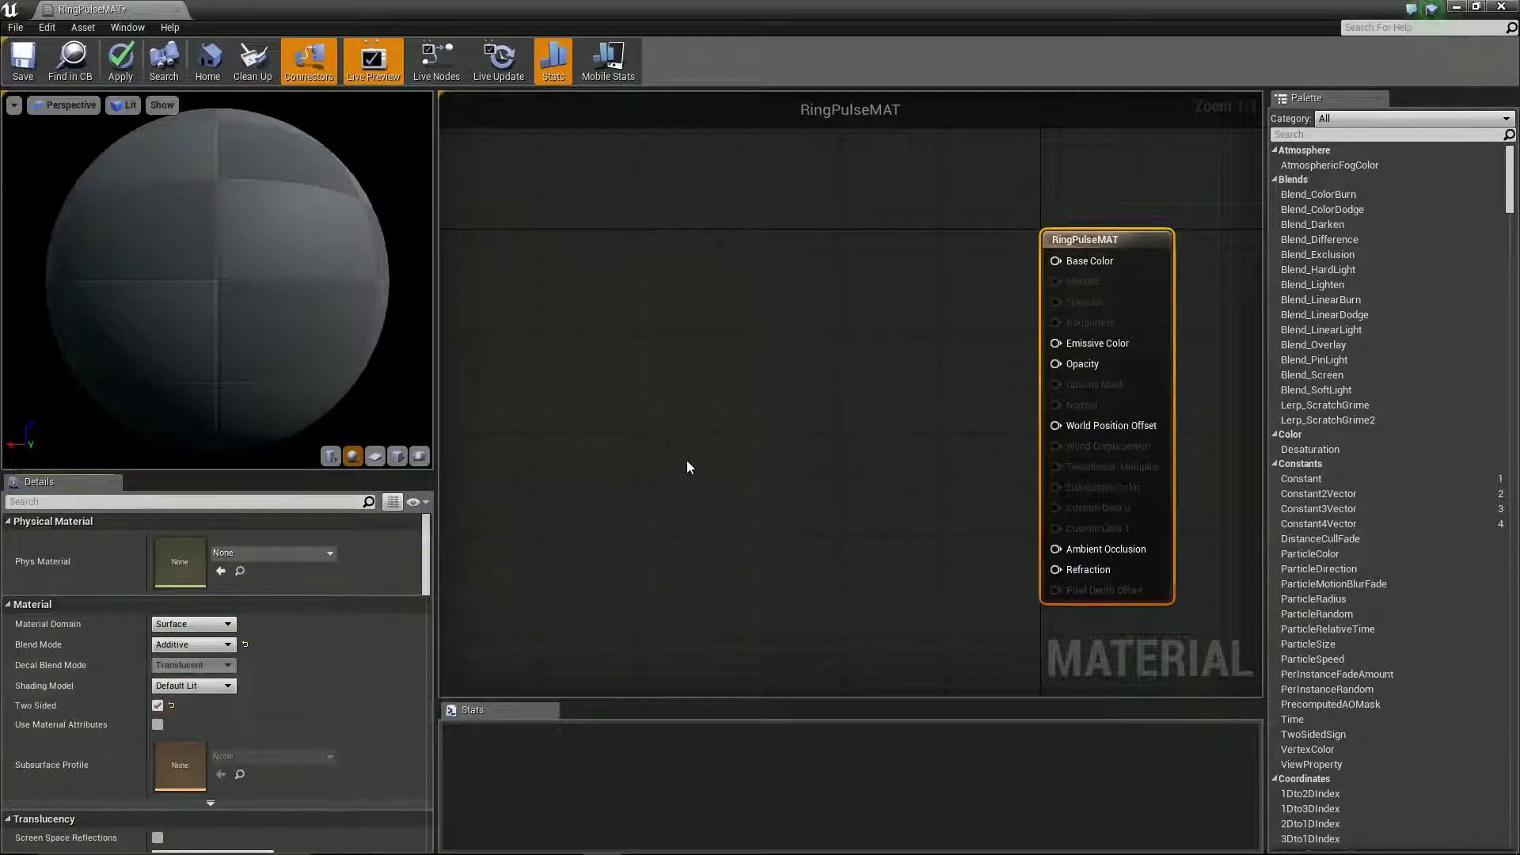
Add a Constant3Vector node with a red colour (R 1.0, G 0.00746, B 0.0) and place it well ahead of the material node.
right_drag(727, 395, 803, 417)
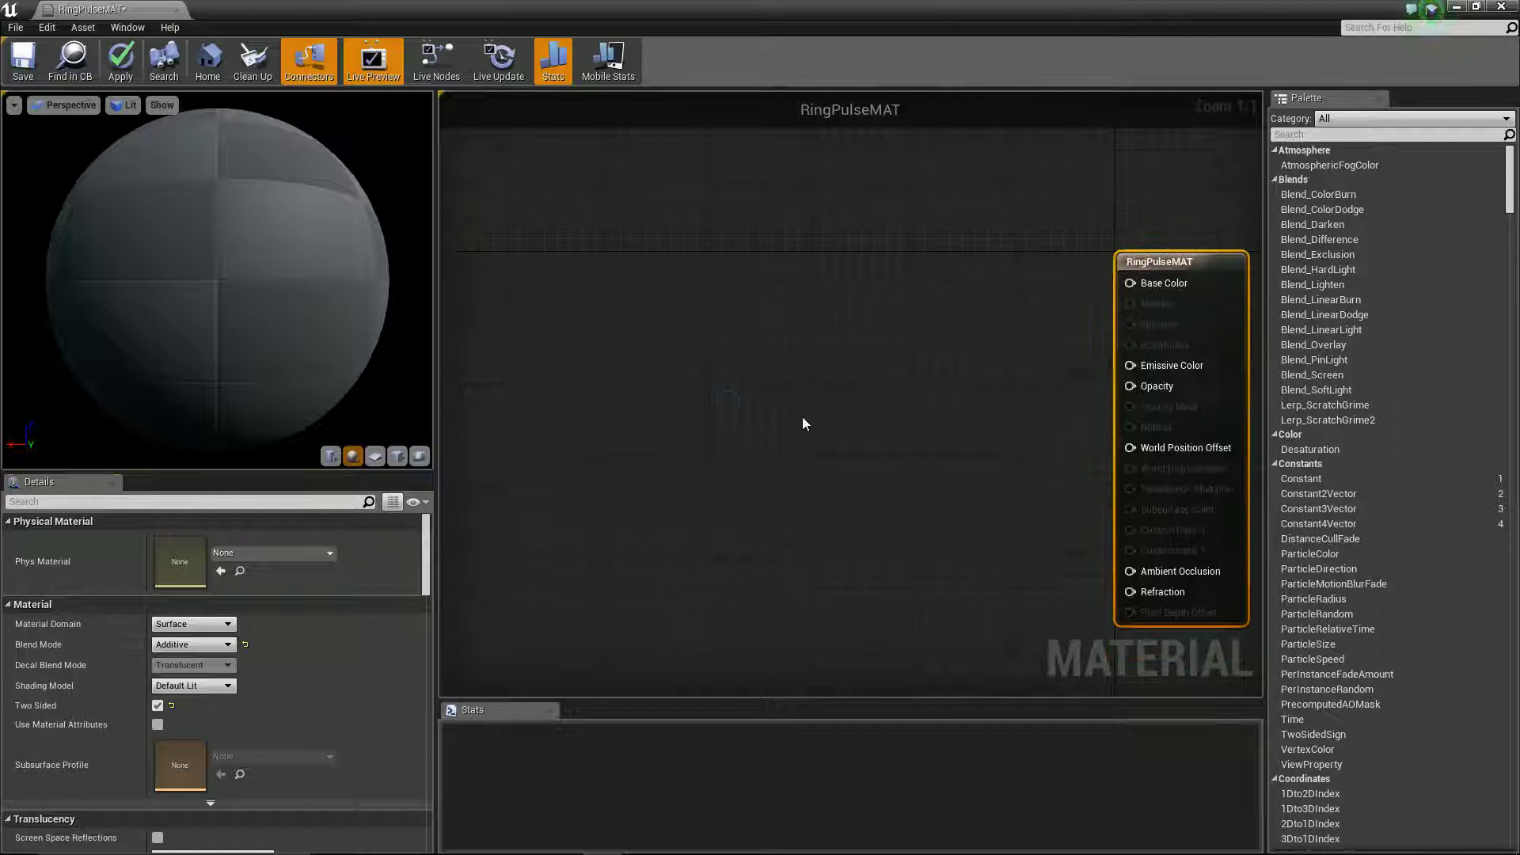
click(812, 259)
double_click(845, 297)
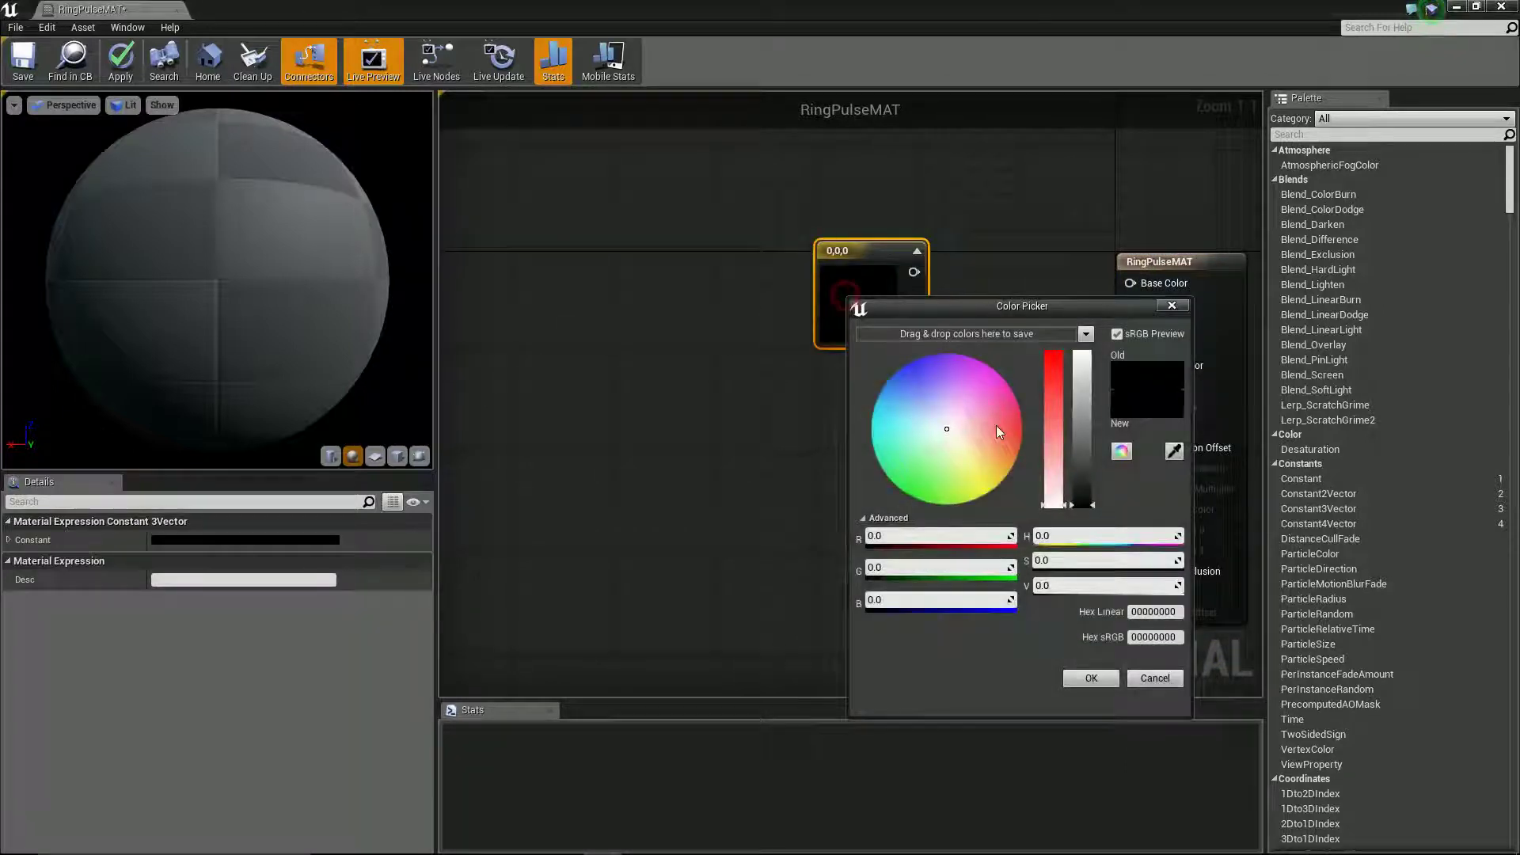
drag(971, 428, 1054, 428)
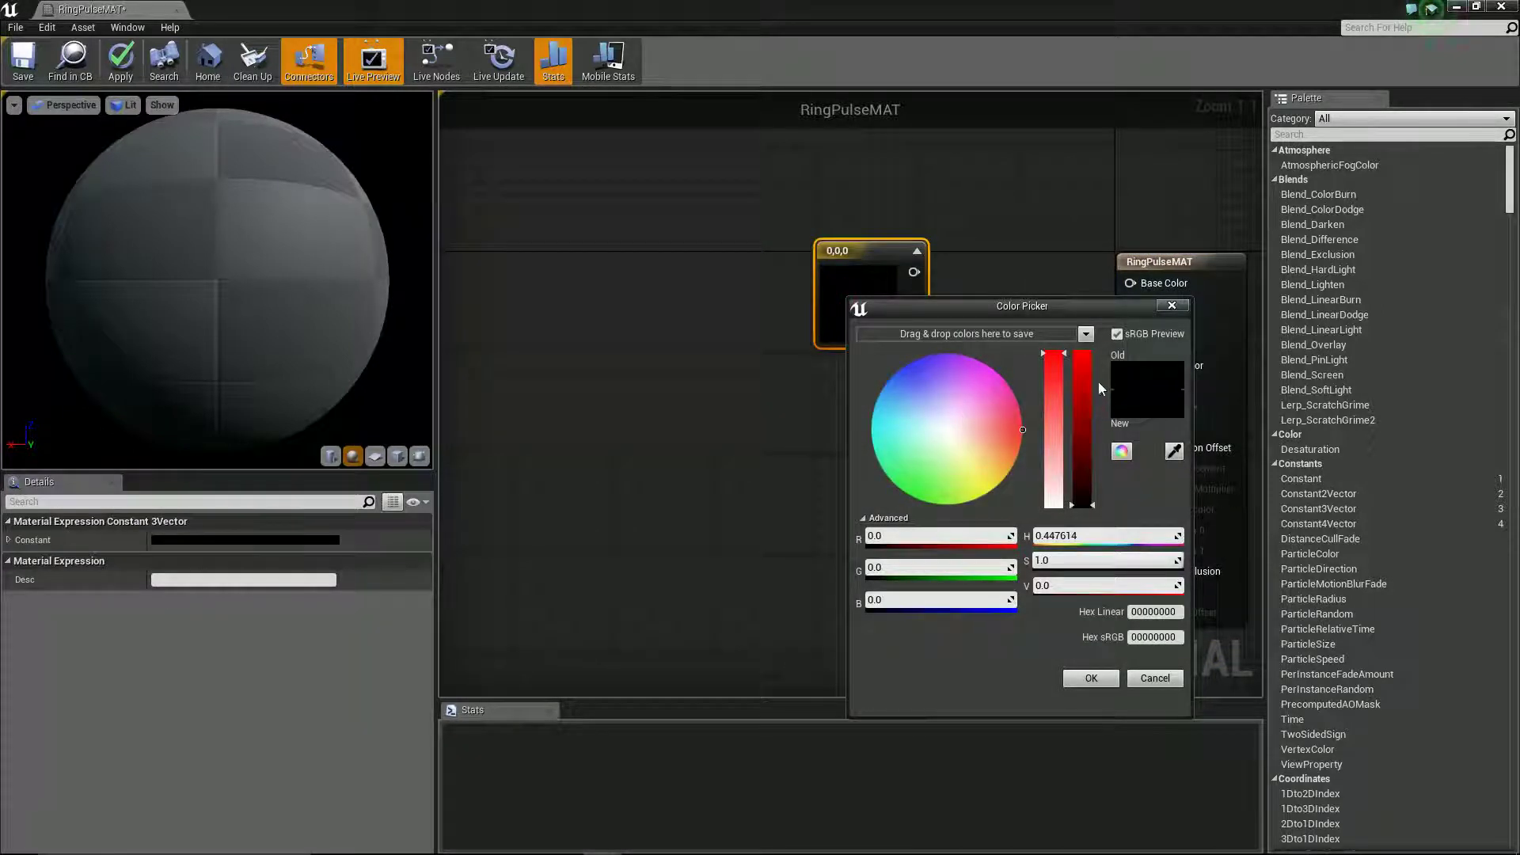
drag(1090, 380, 1085, 348)
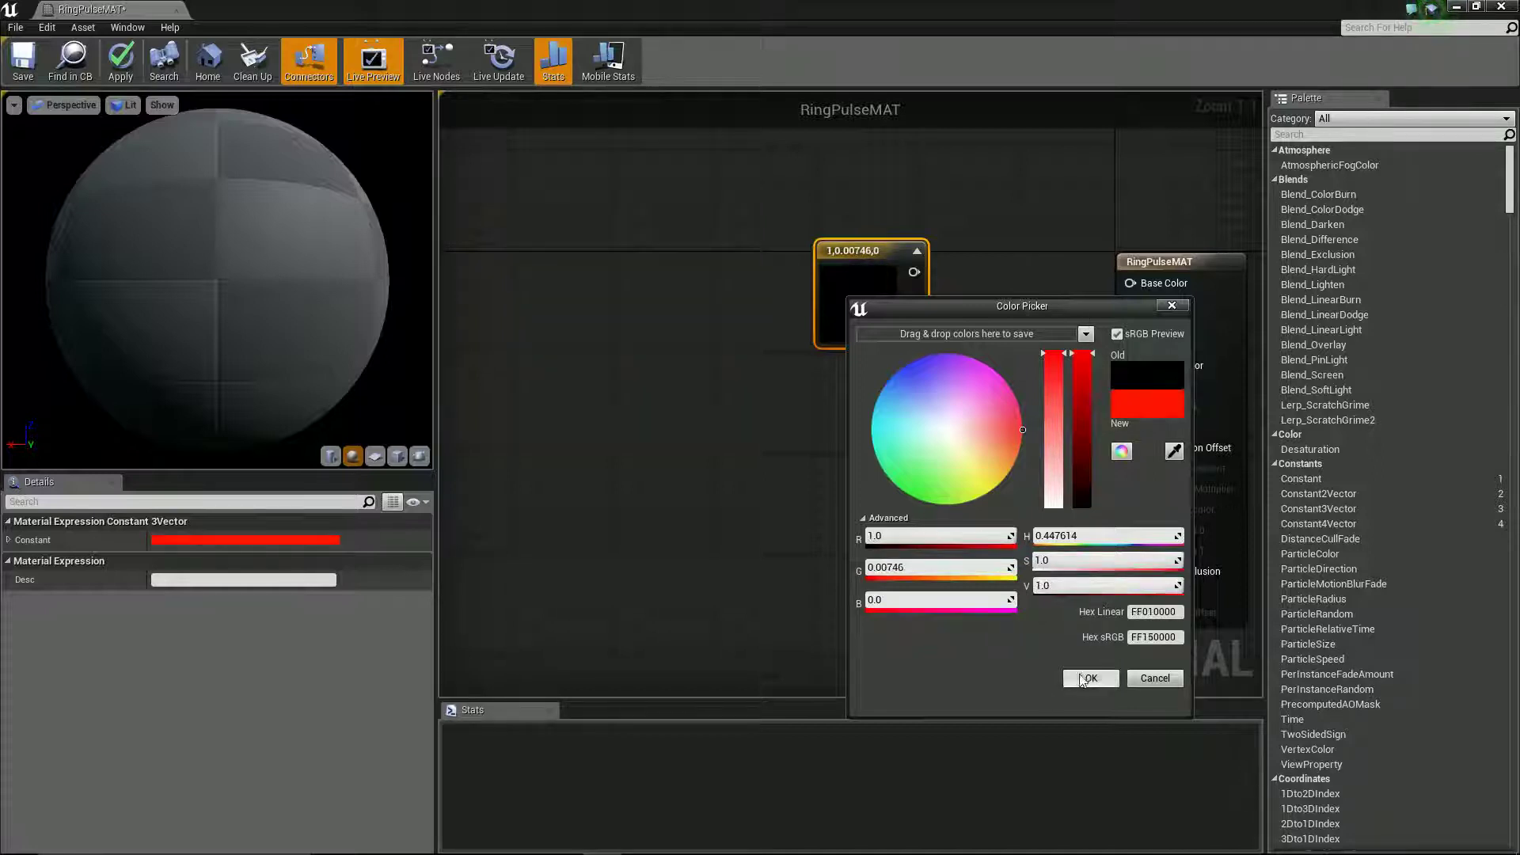
click(1085, 679)
drag(887, 241, 818, 239)
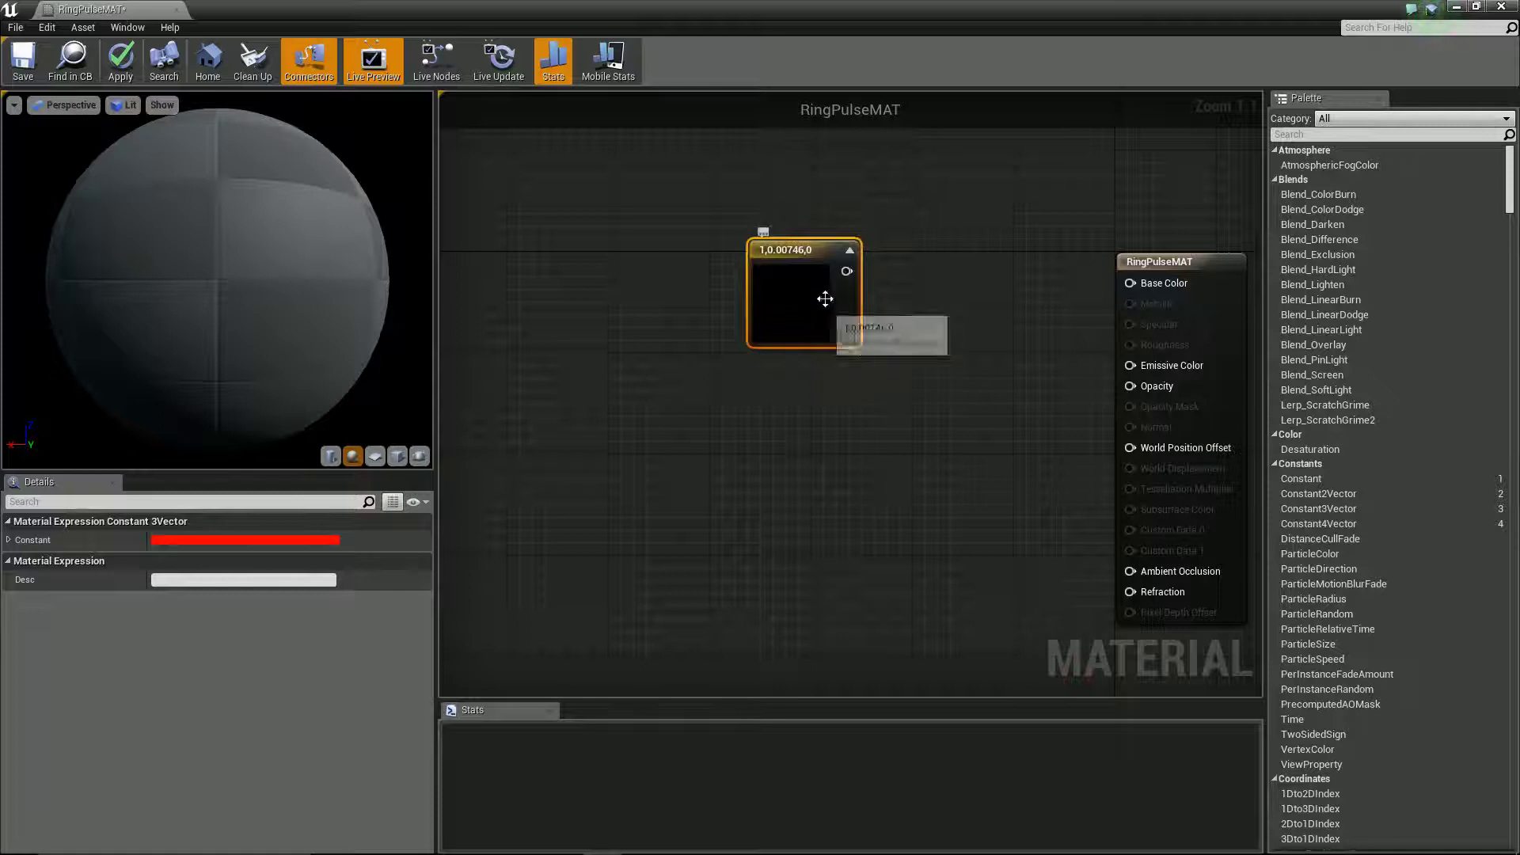
drag(788, 249, 762, 249)
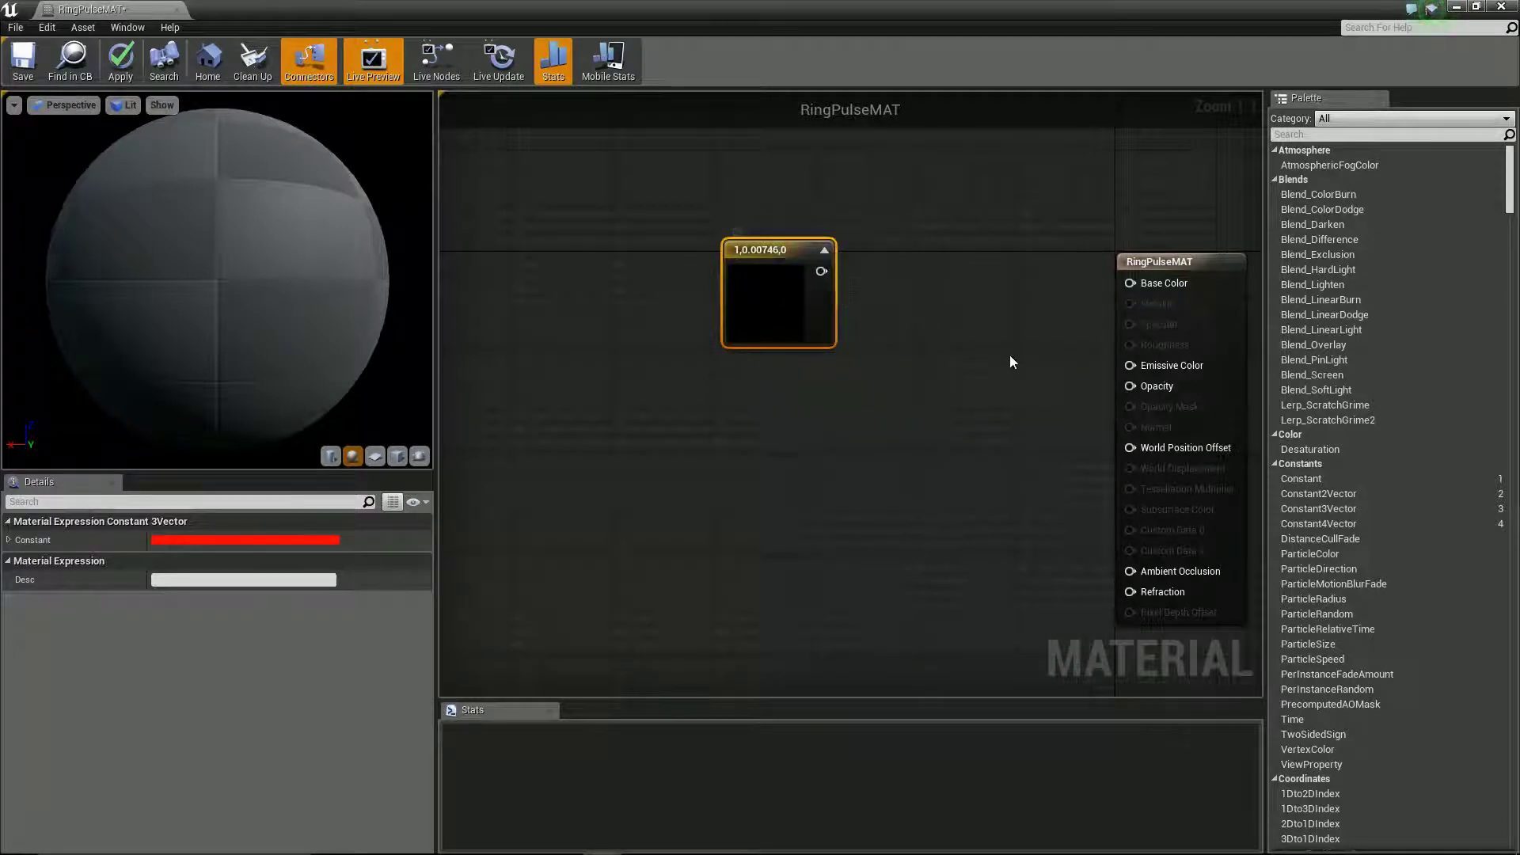
Add a Multiply node, feeding the red colour into its A input and its output into Base Color.
click(943, 342)
drag(954, 366, 822, 271)
drag(1021, 366, 1158, 284)
Preview the Multiply node's result on a plane instead of the sphere.
right_click(962, 350)
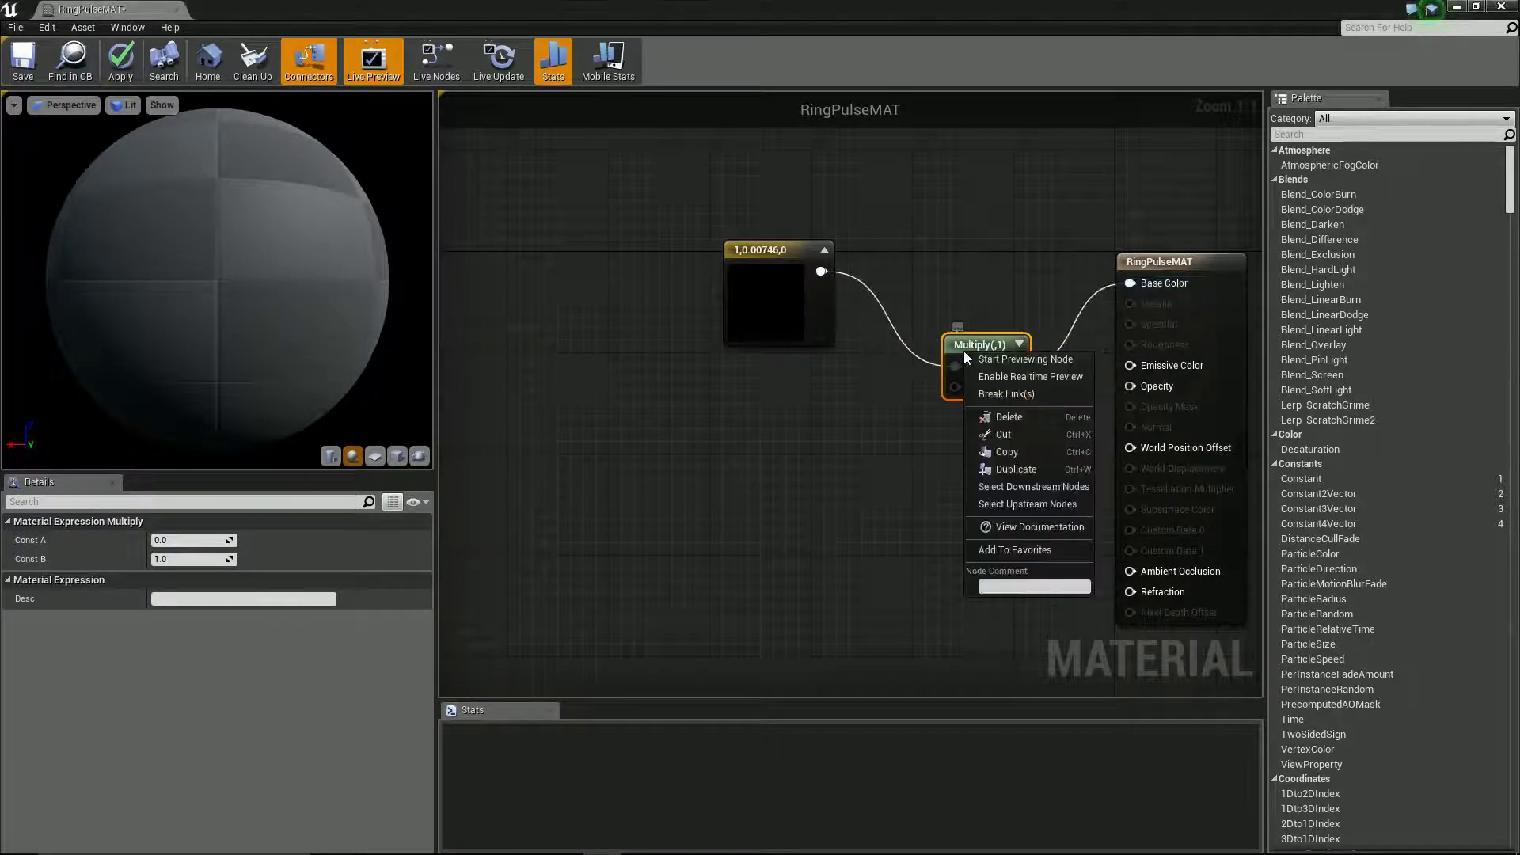
click(1014, 356)
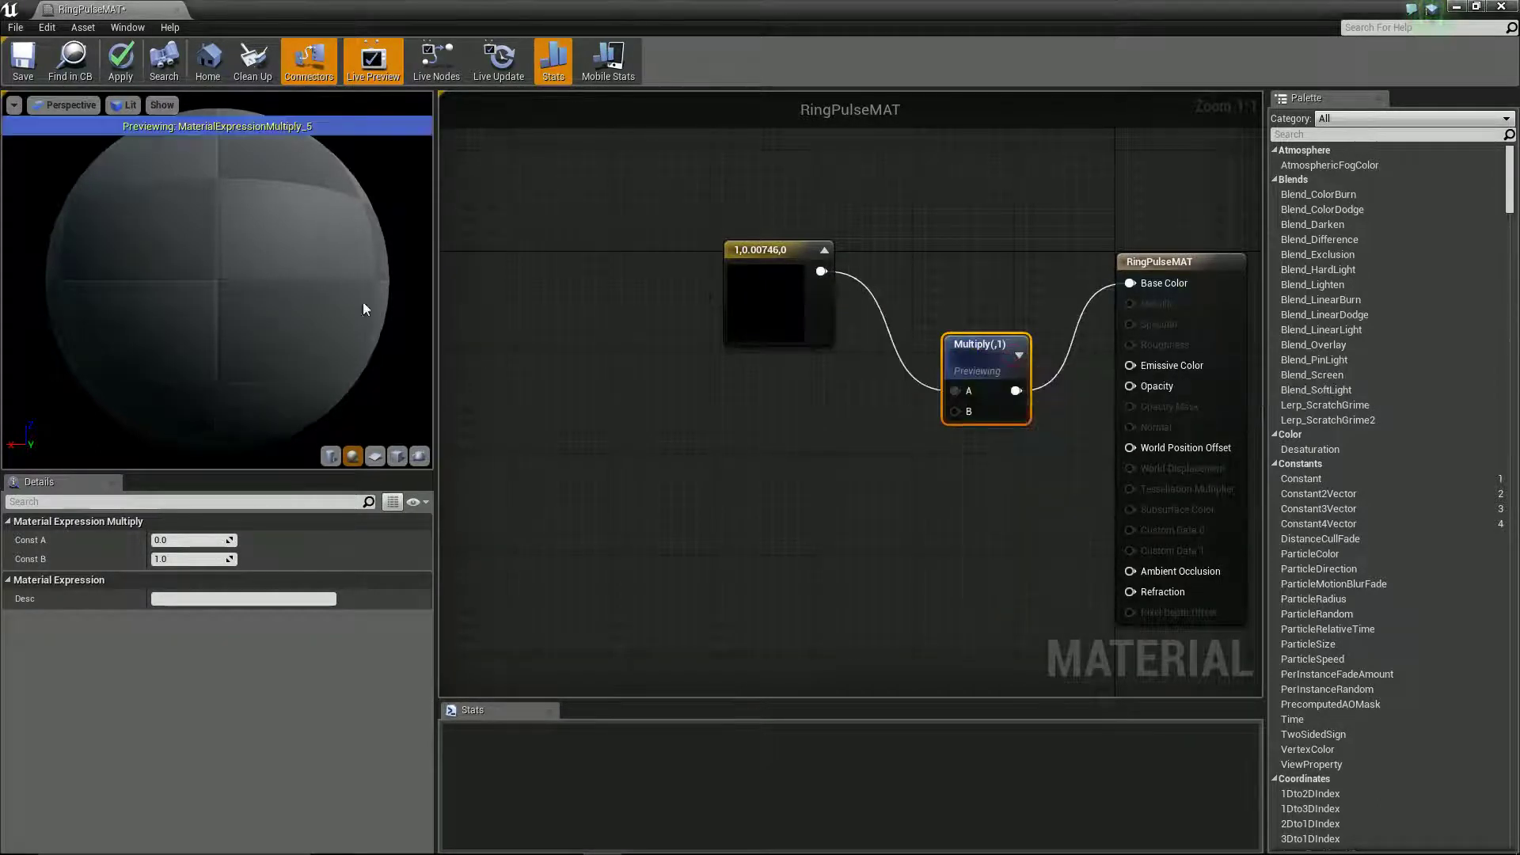
click(375, 457)
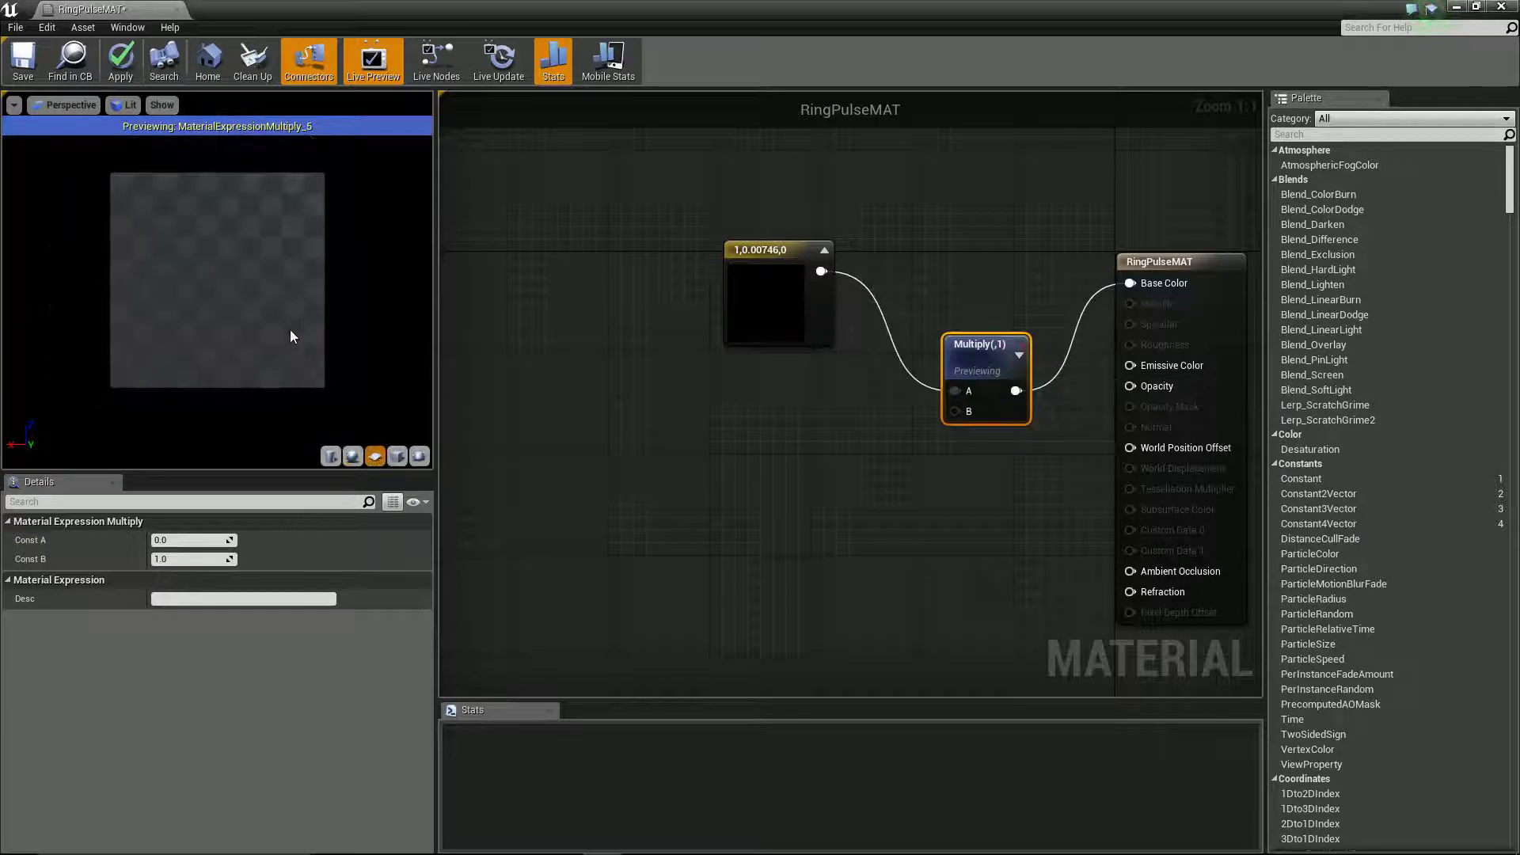
Add a RadialGradientExponential node below the colour node and connect its output to the Multiply node's B input.
right_drag(590, 621, 623, 593)
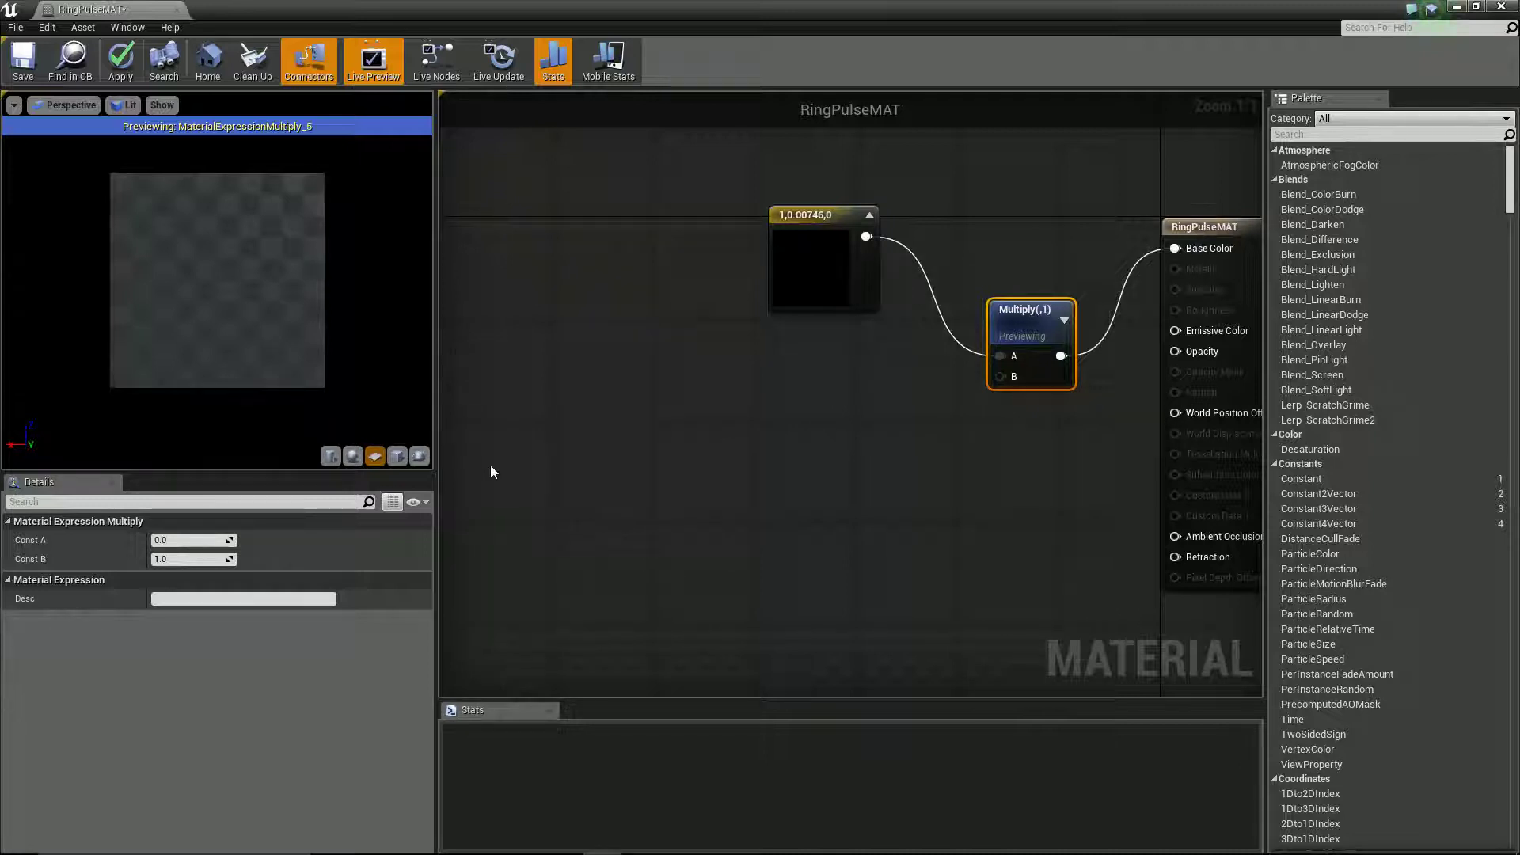
right_click(752, 537)
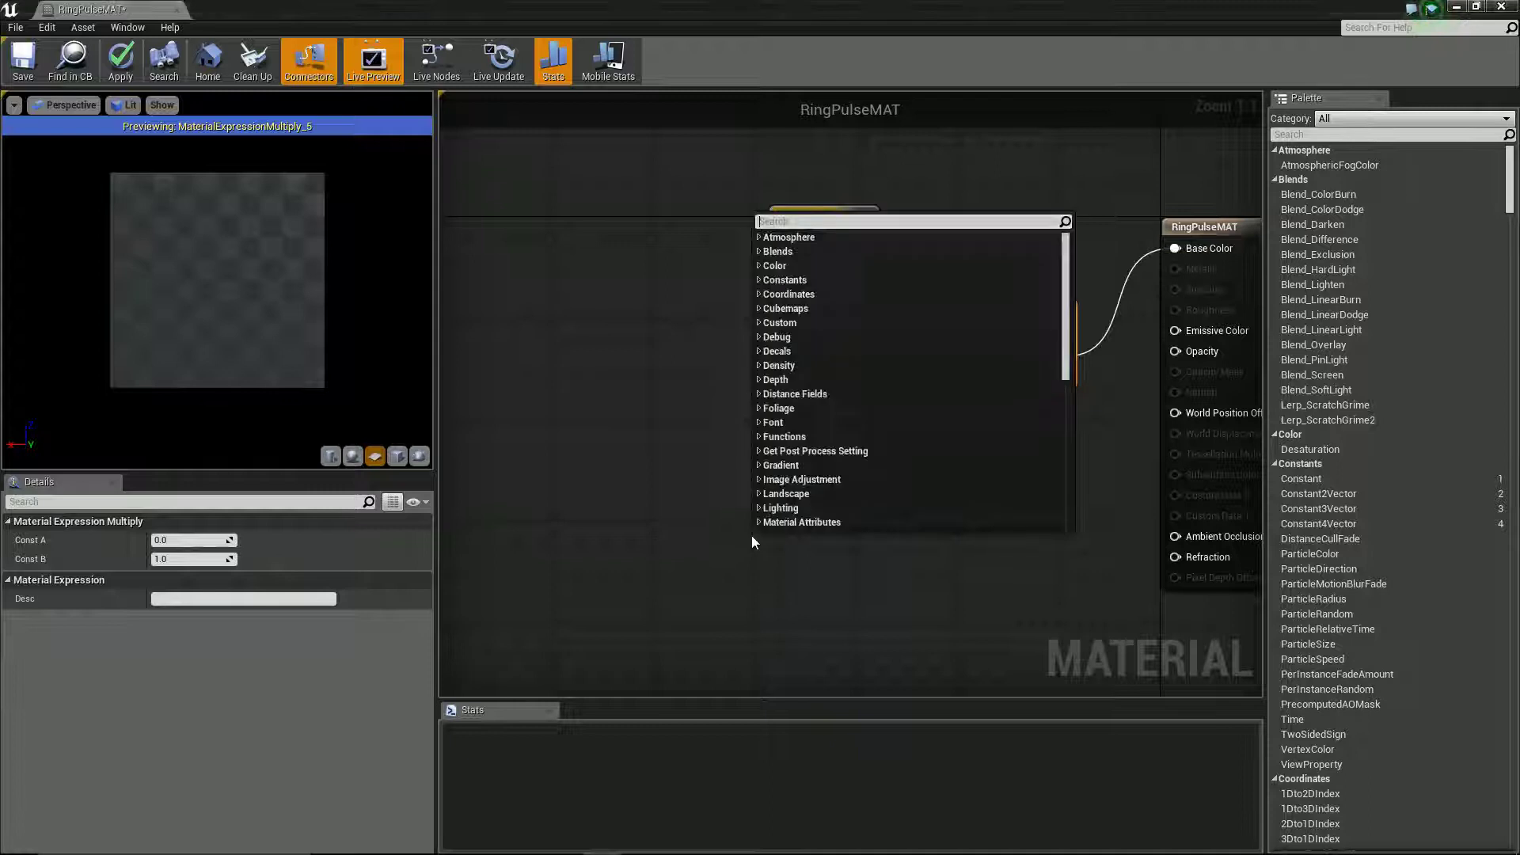
text(radi)
key(Return)
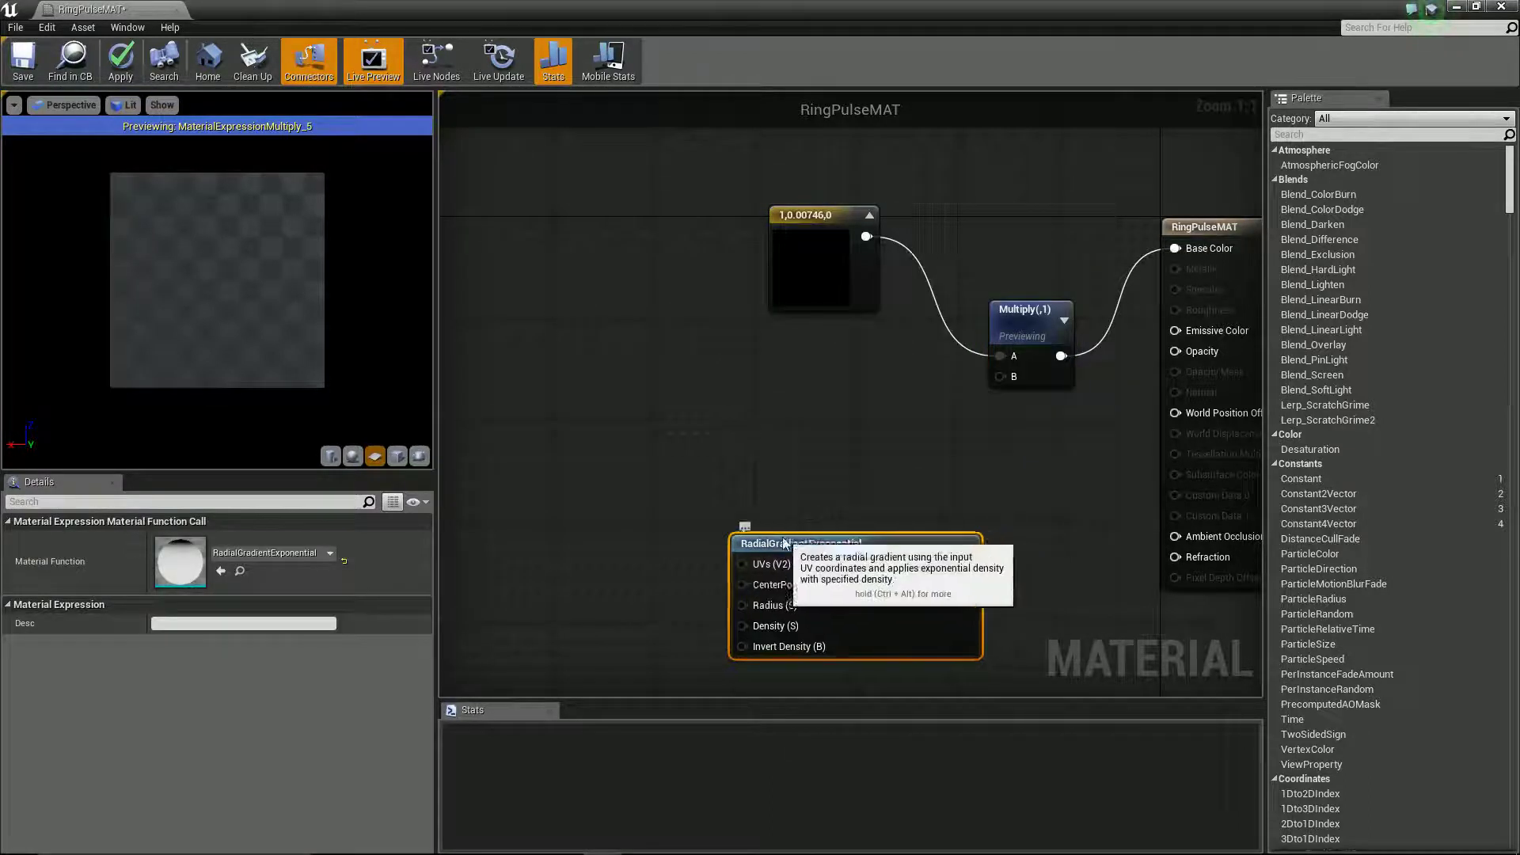
drag(758, 542, 672, 527)
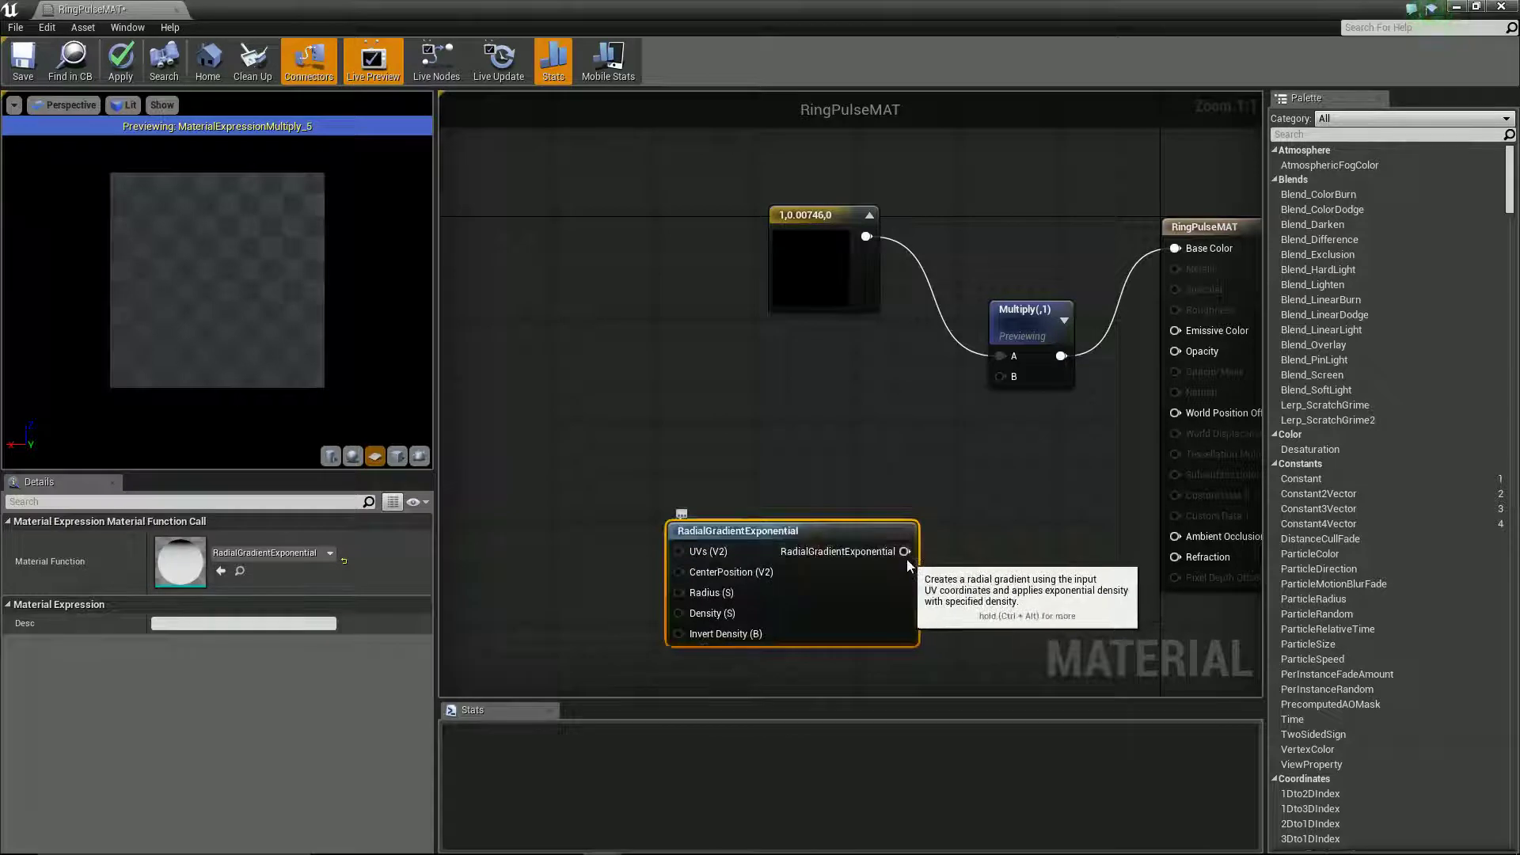
drag(907, 544, 1001, 382)
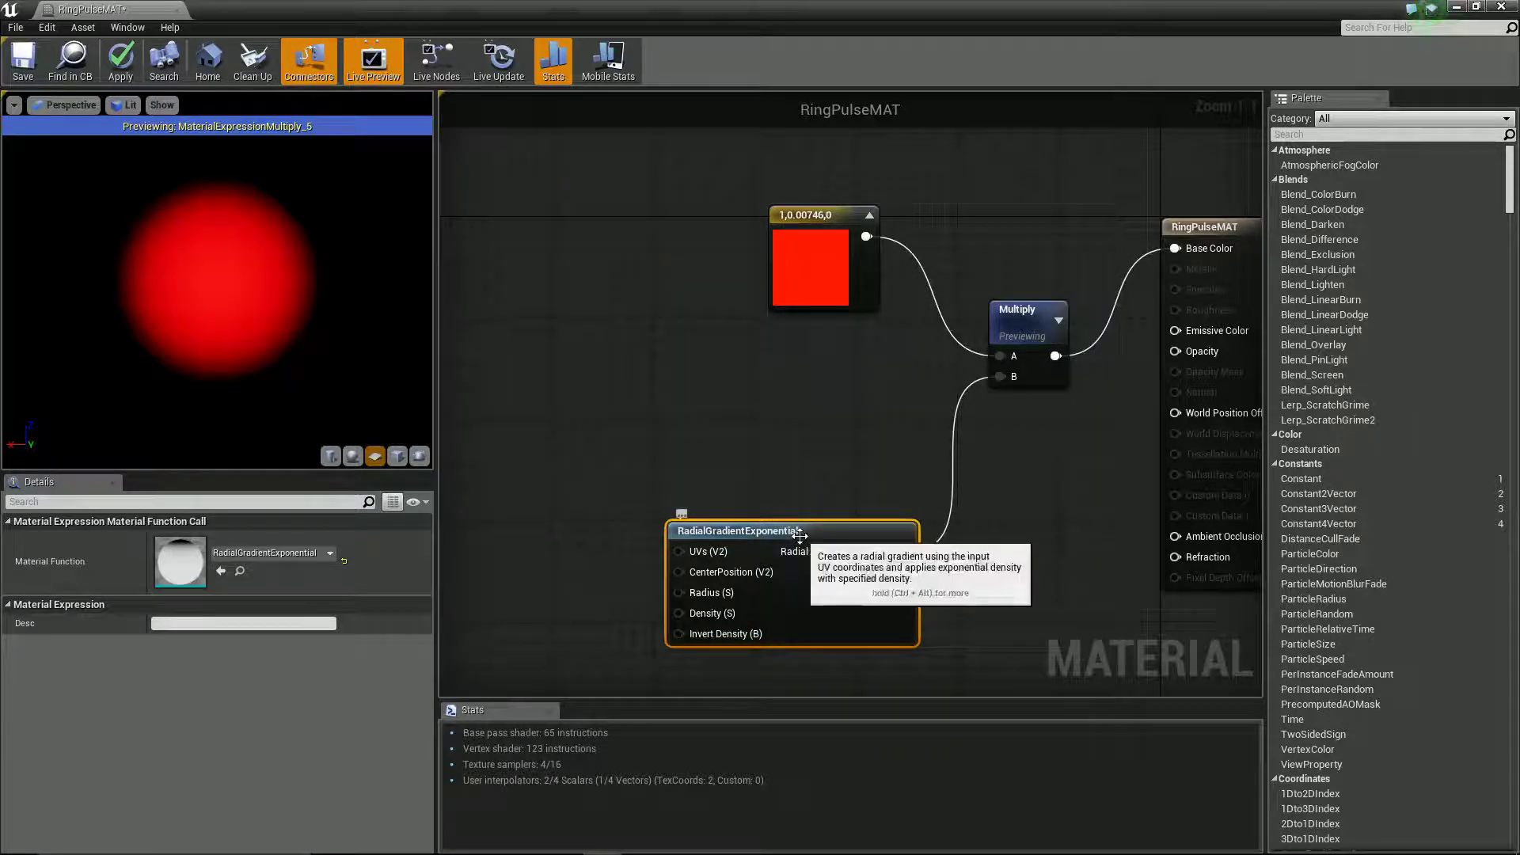
drag(801, 550, 688, 550)
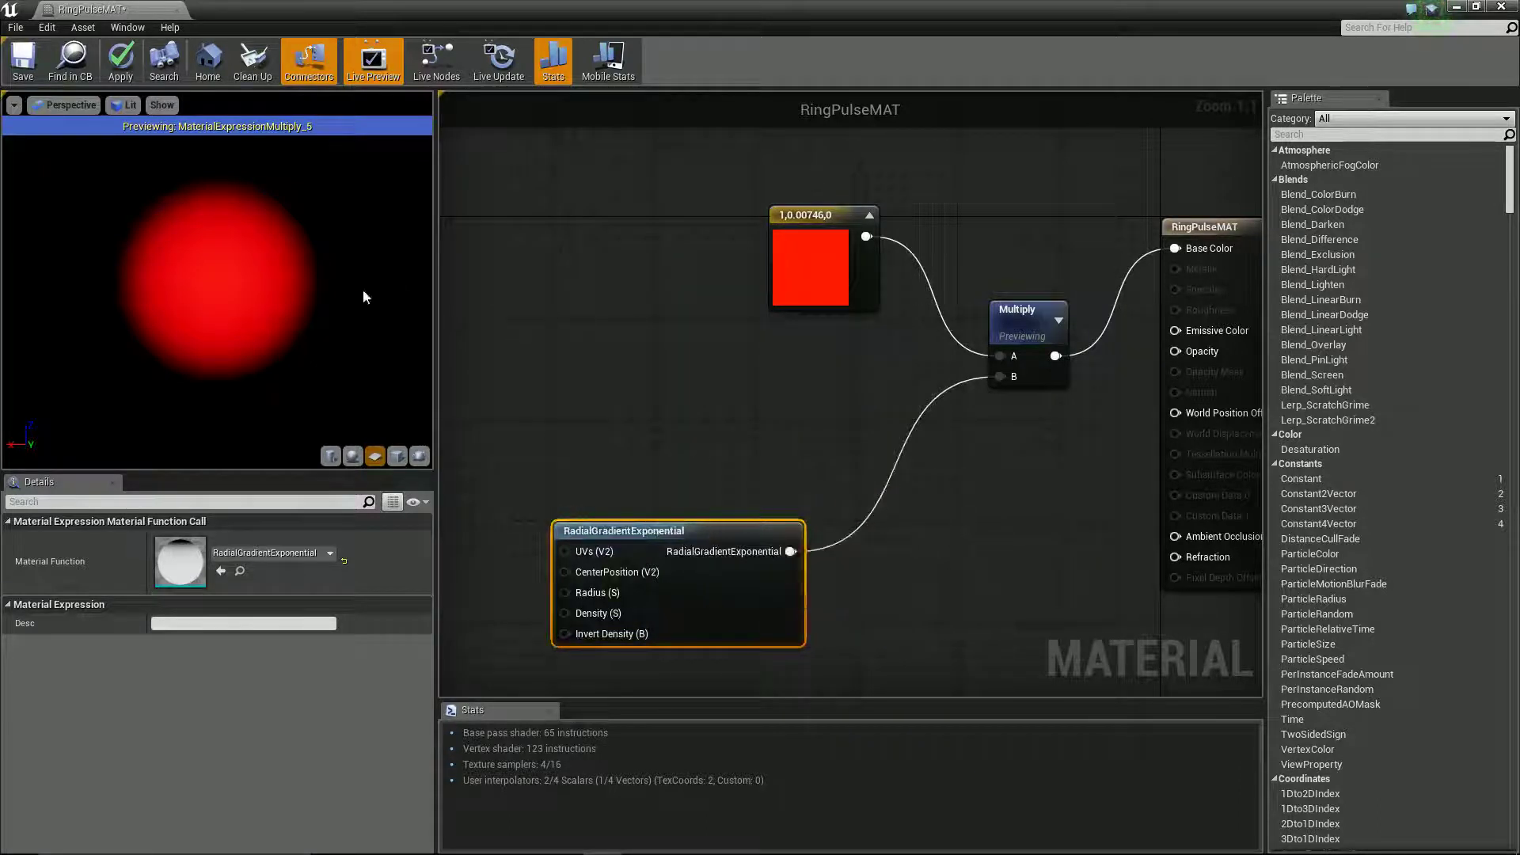
Insert a Sine node between the RadialGradientExponential output and the Multiply node's B input.
right_click(866, 539)
text(sine)
key(Return)
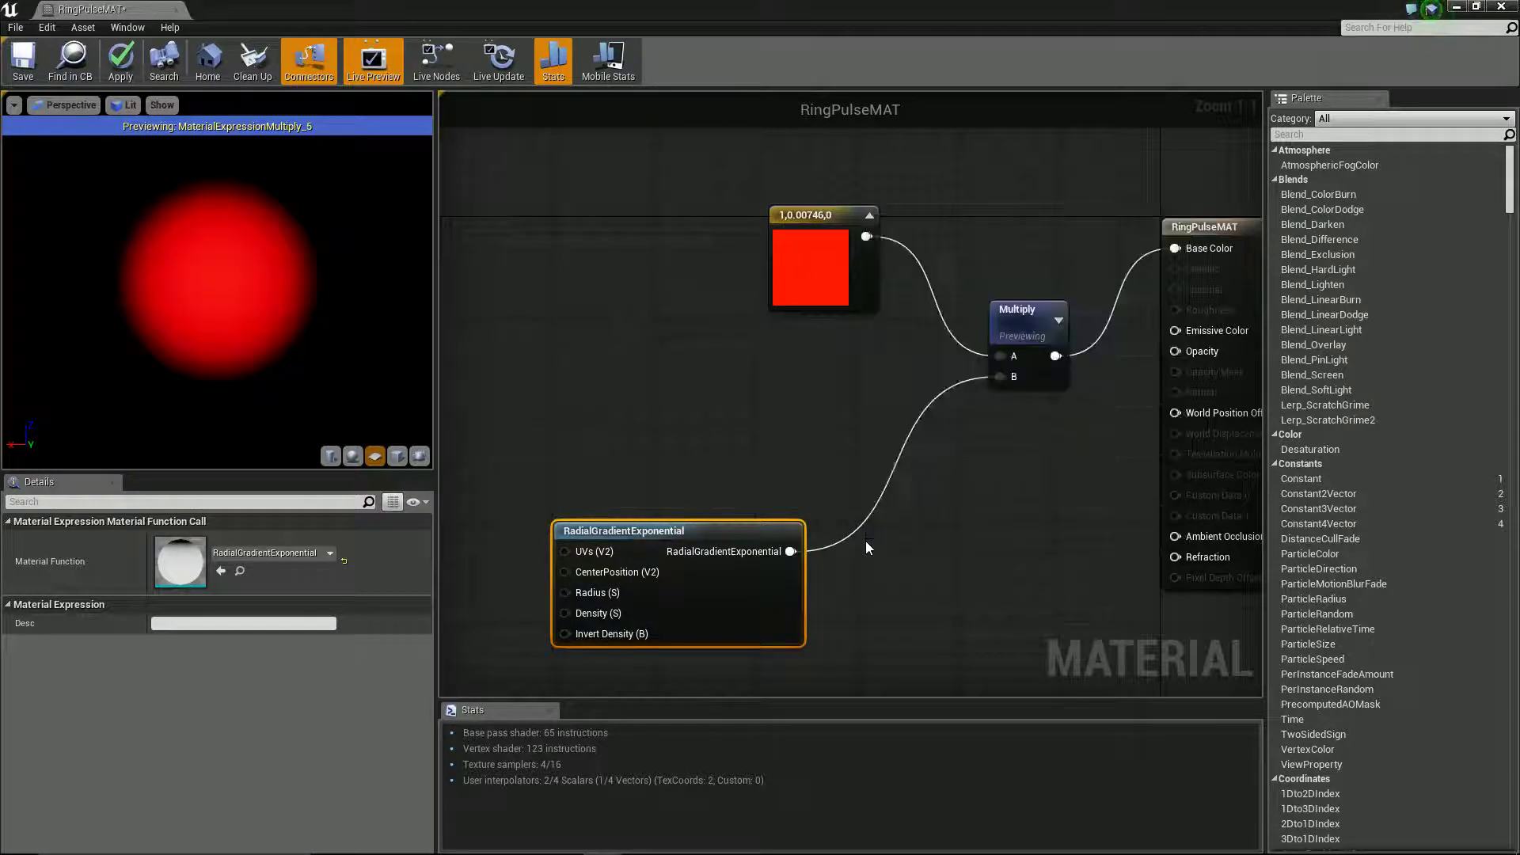
drag(877, 571, 790, 552)
drag(910, 570, 1004, 374)
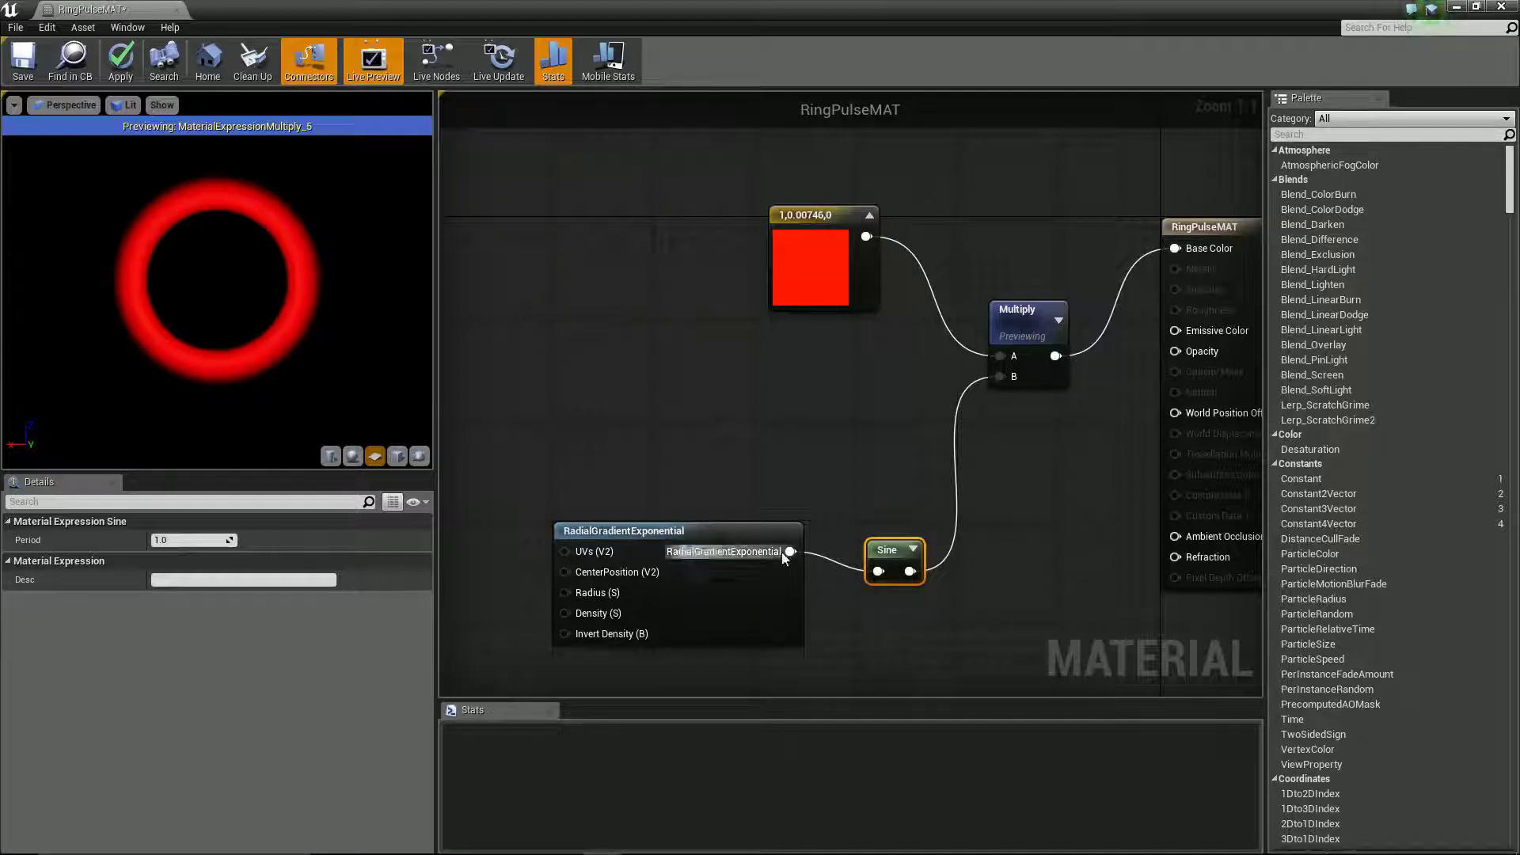
Add two Constant nodes beside the RadialGradientExponential node, connect the lower one to Density, and set it to 1.2.
right_drag(577, 497, 591, 404)
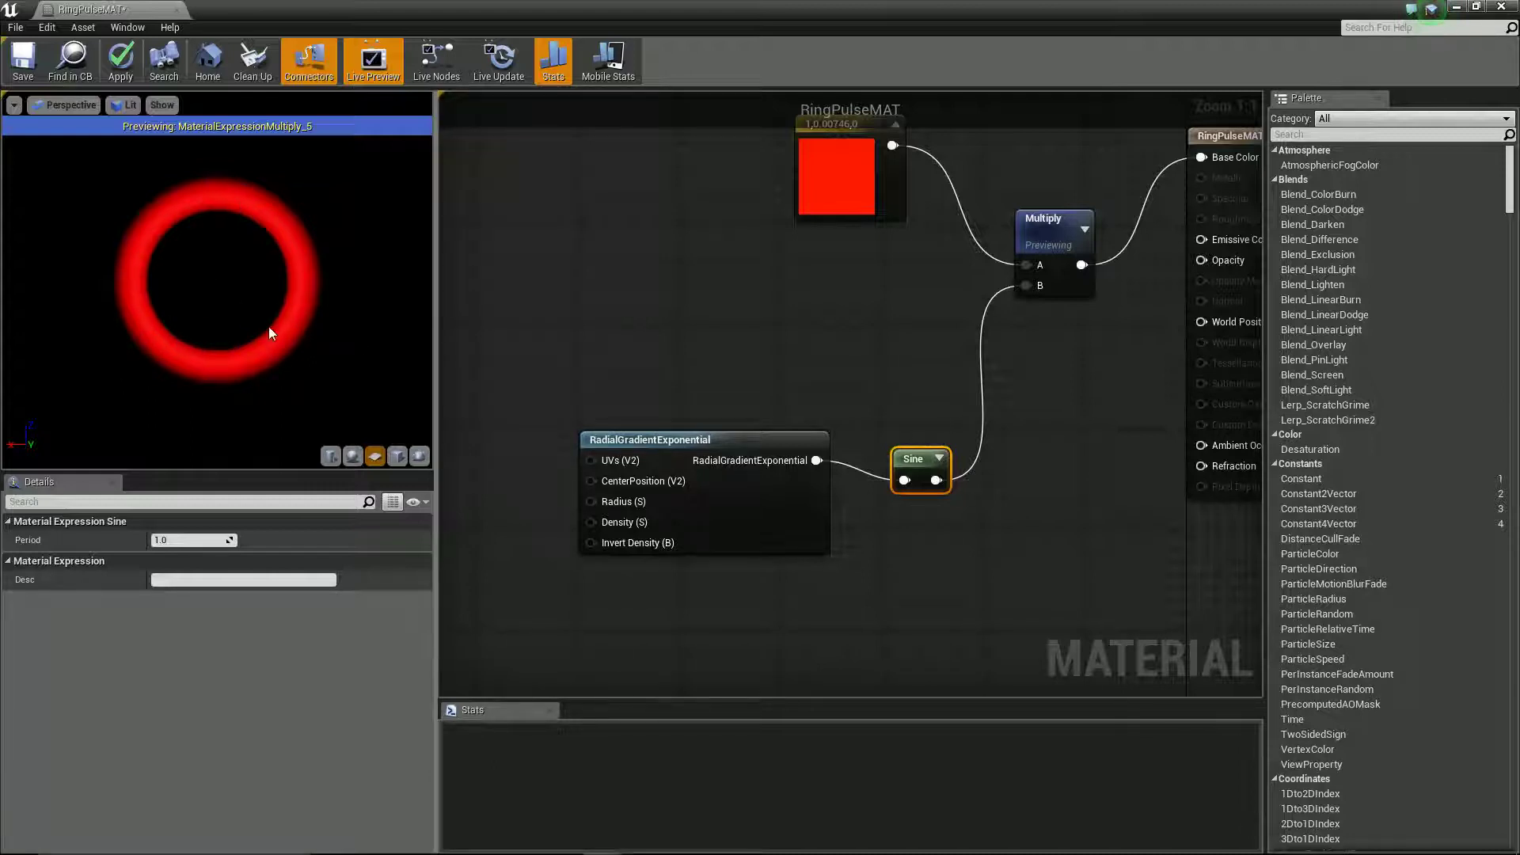
click(505, 491)
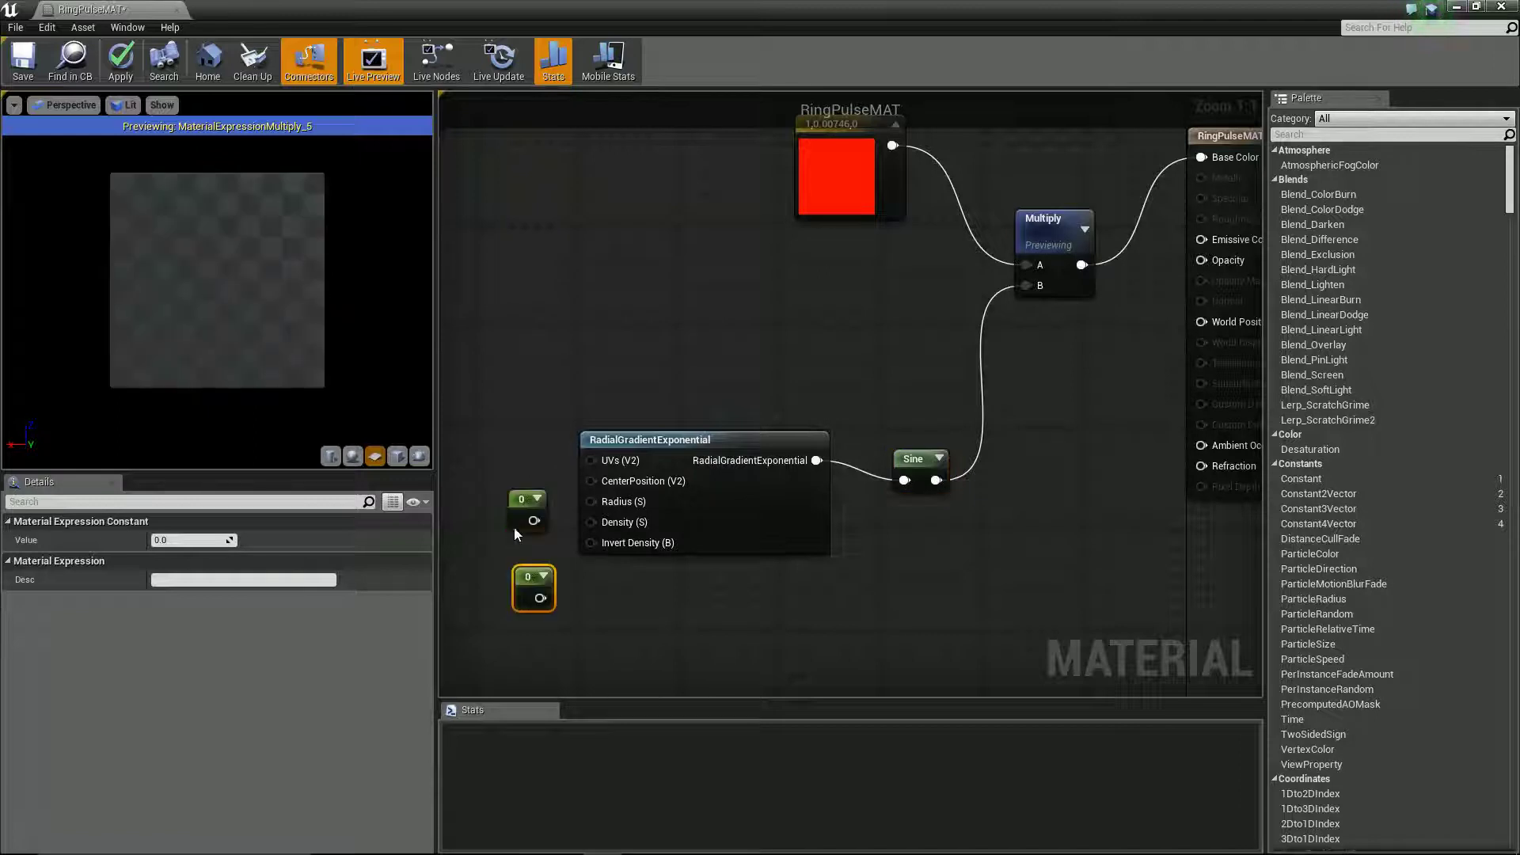
drag(527, 515, 510, 506)
drag(531, 577, 599, 522)
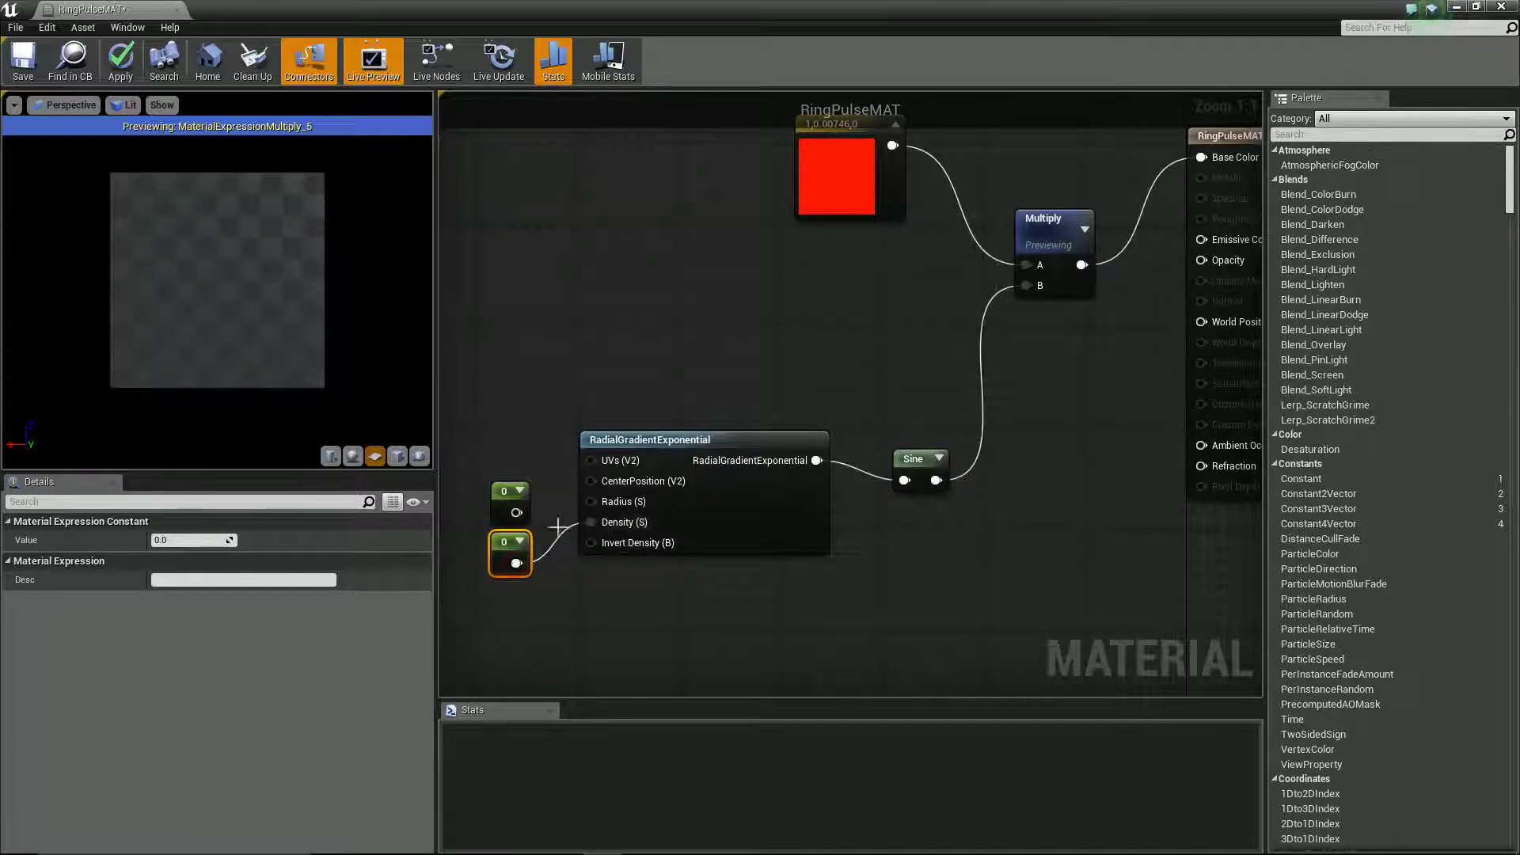
click(206, 541)
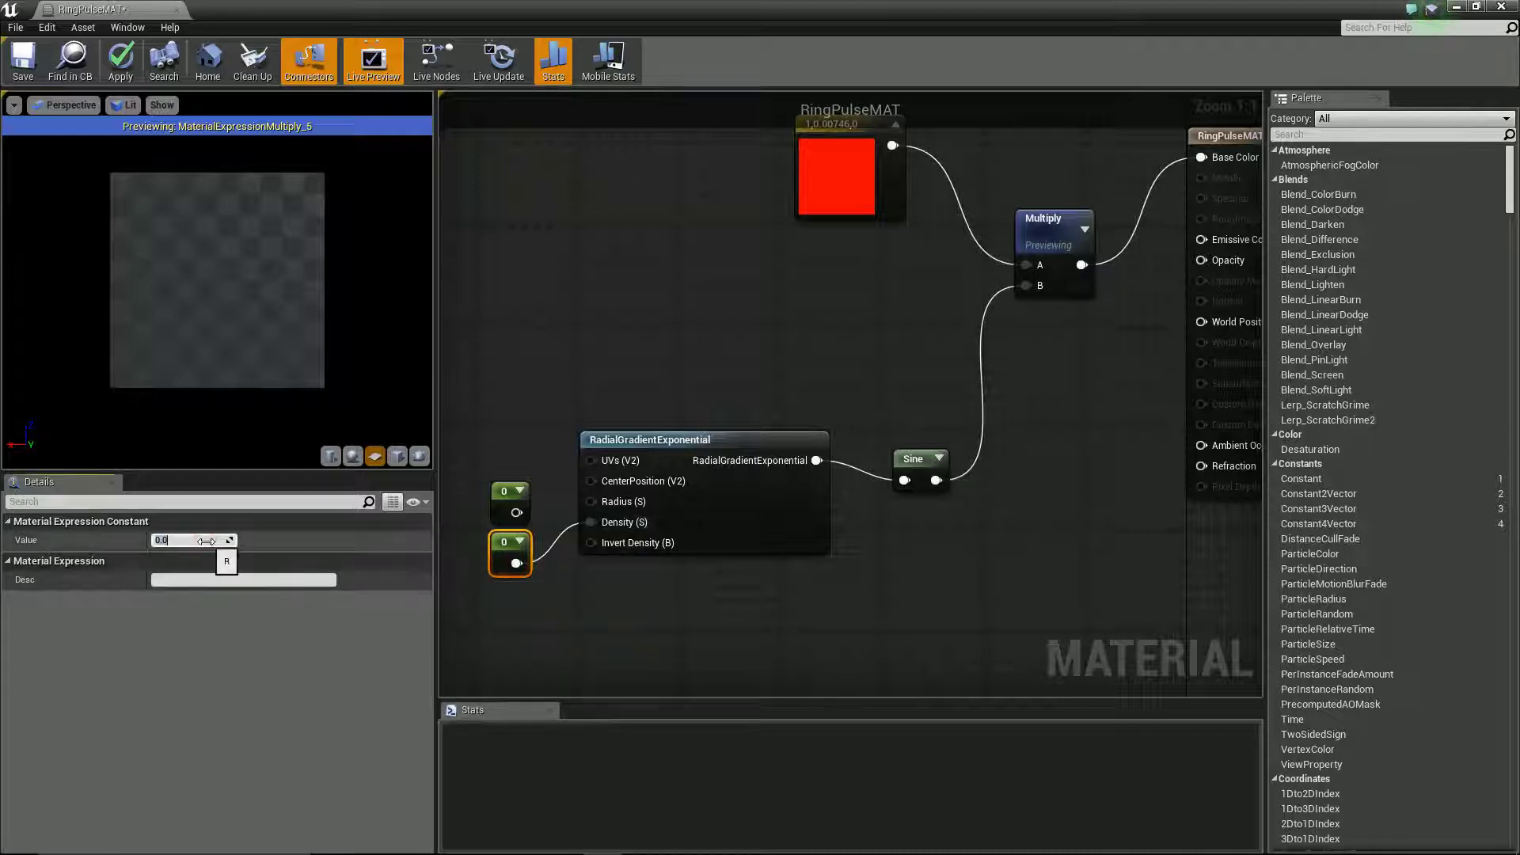
text(1.2)
key(Return)
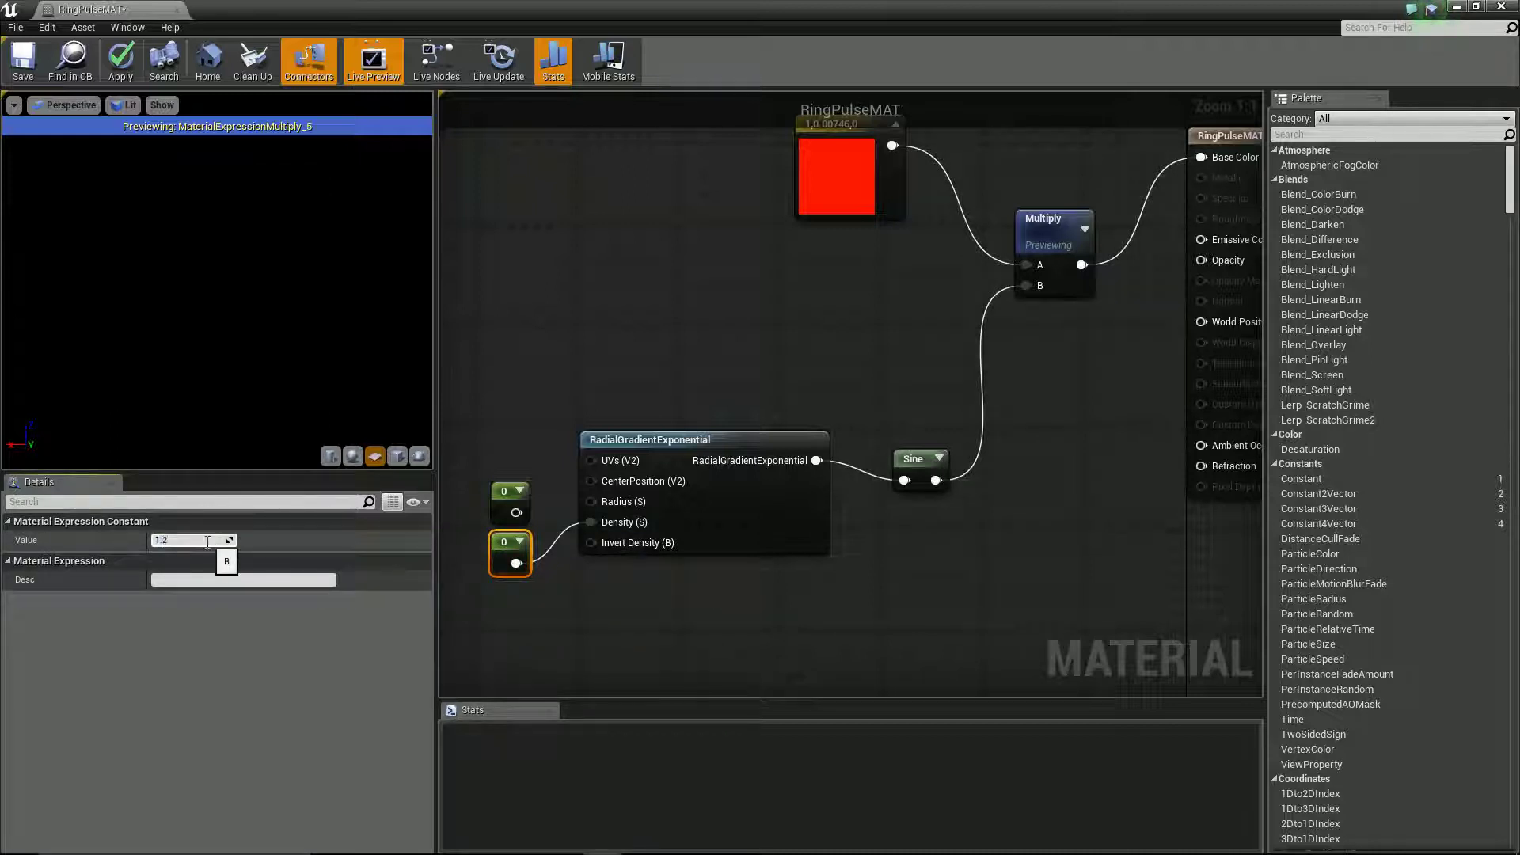
Set the upper Constant to 0.05 and connect it to the RadialGradientExponential node's Radius input.
click(544, 472)
click(499, 497)
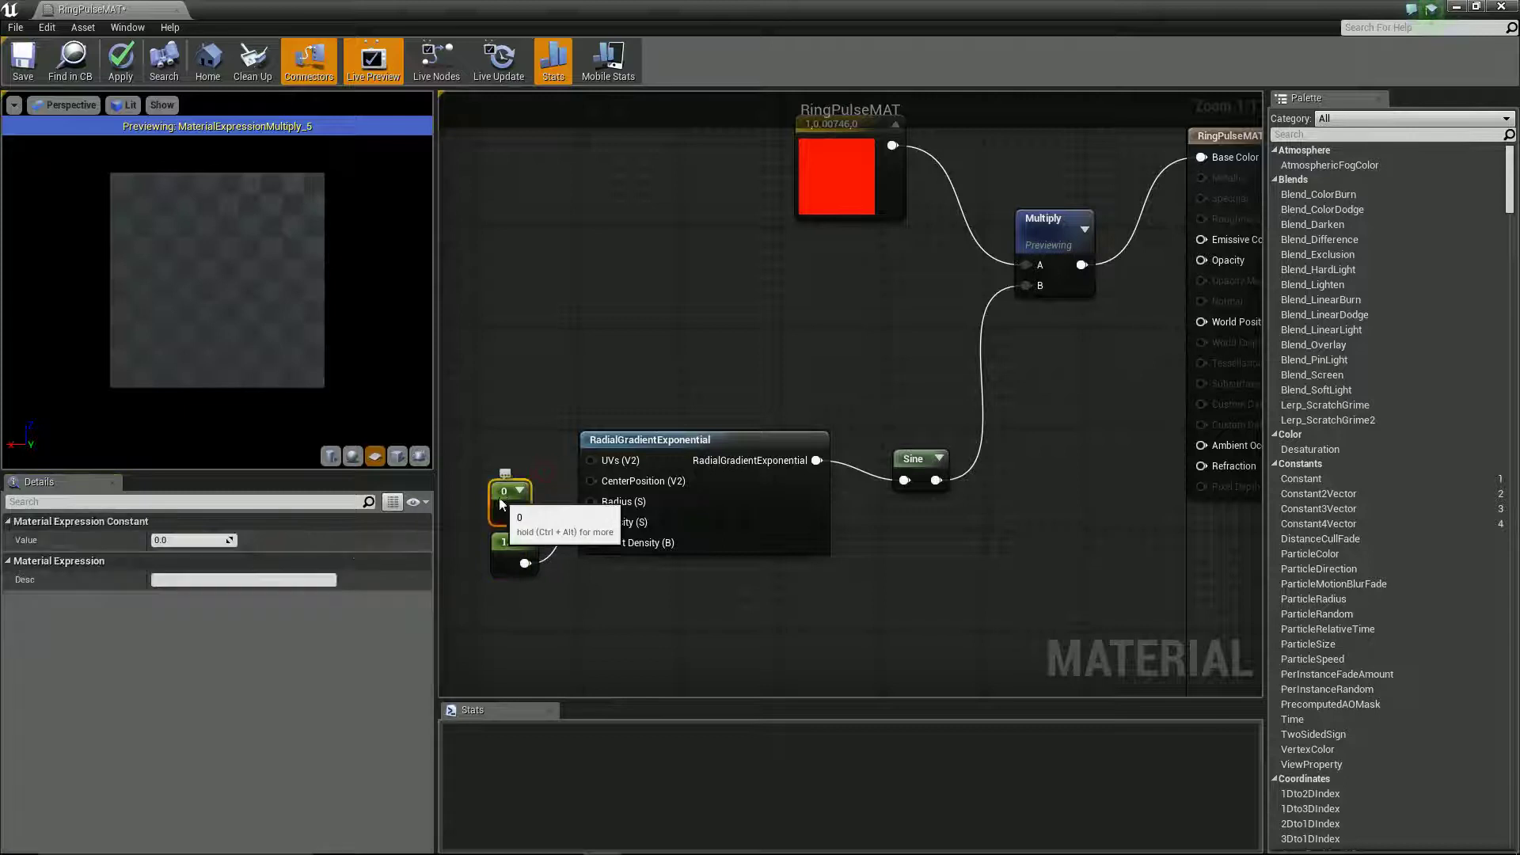
drag(193, 546, 193, 548)
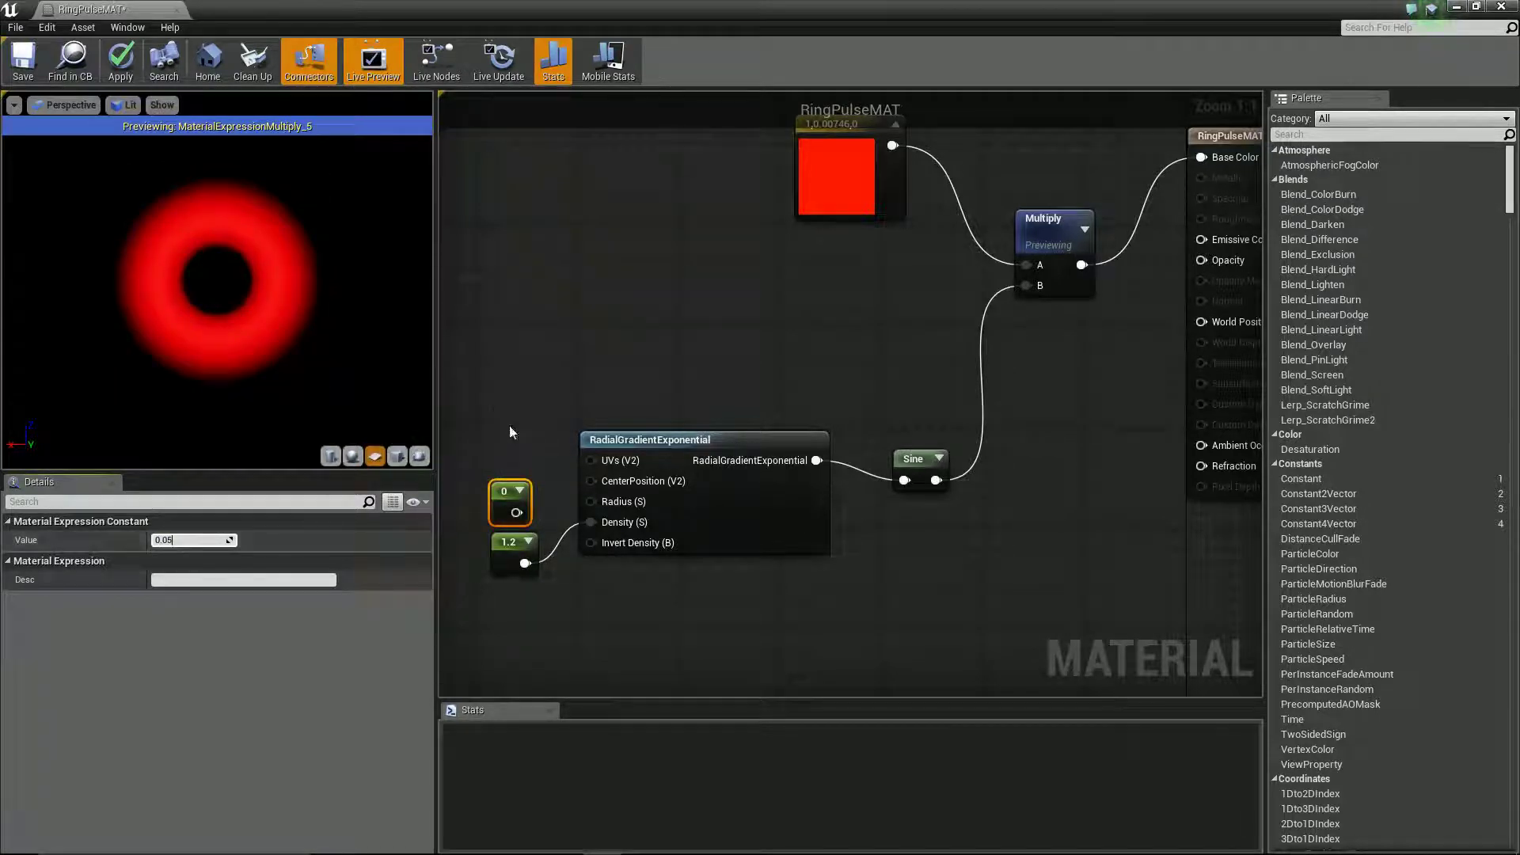
click(492, 458)
drag(530, 514, 591, 501)
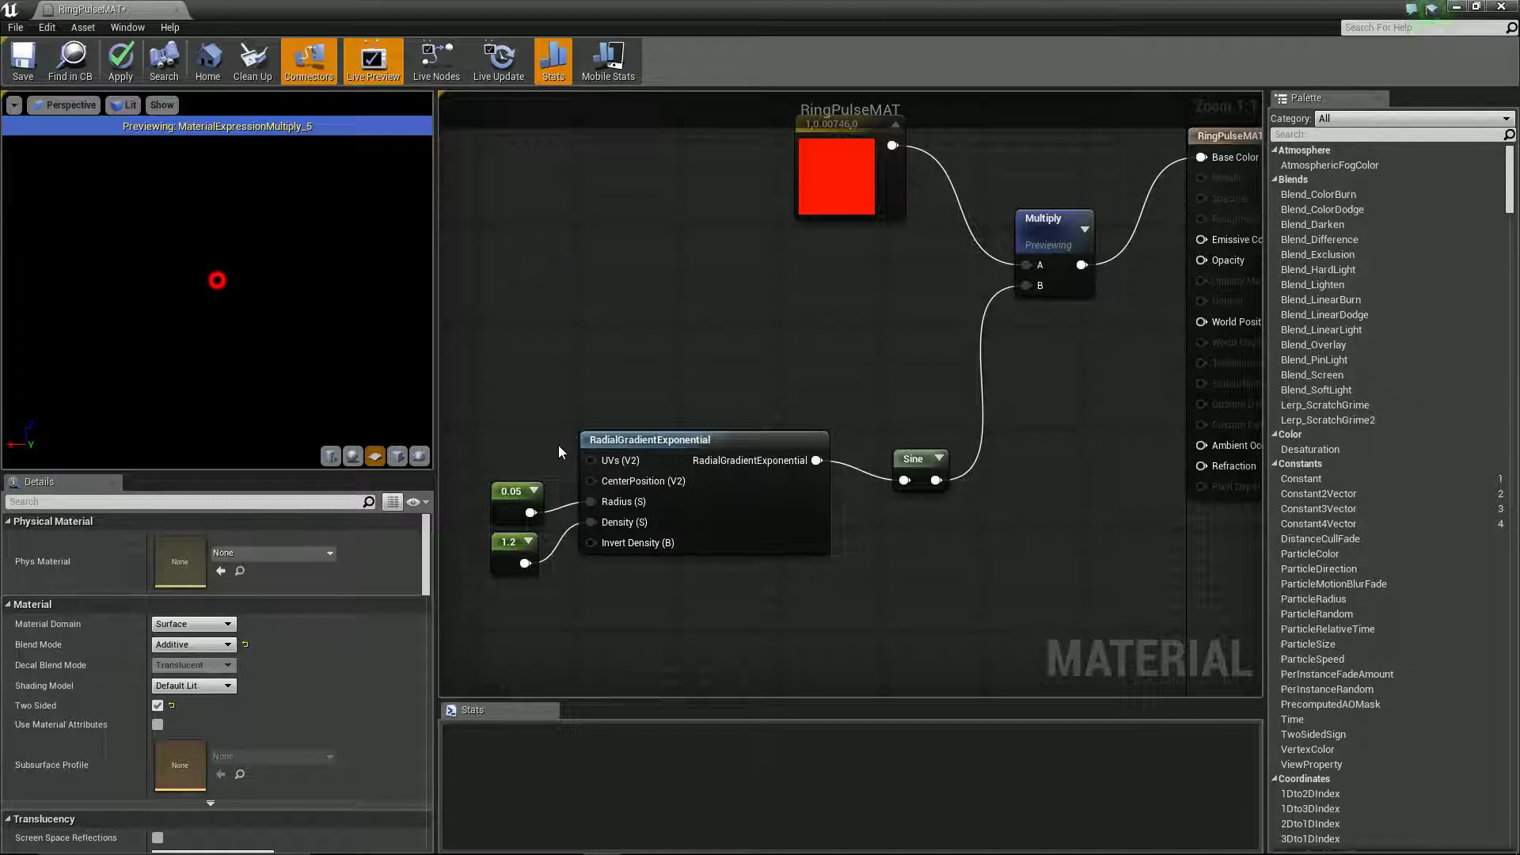
Add a ScaleUVsByCenter node and connect its UVs output to the RadialGradientExponential node's UVs input.
right_drag(708, 335, 780, 307)
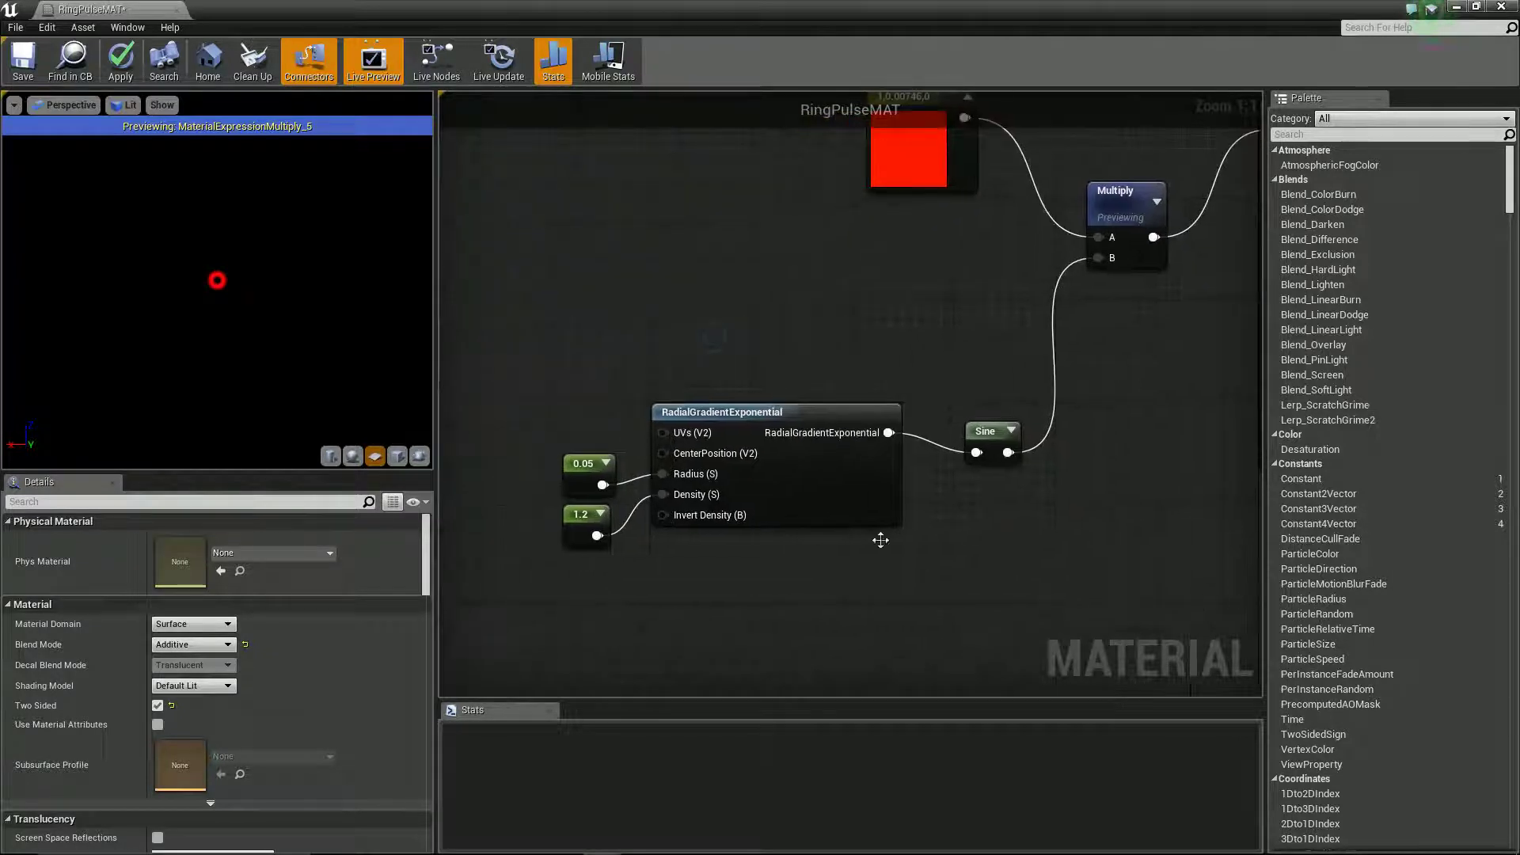
drag(1102, 616, 659, 472)
click(649, 365)
right_drag(592, 330, 656, 374)
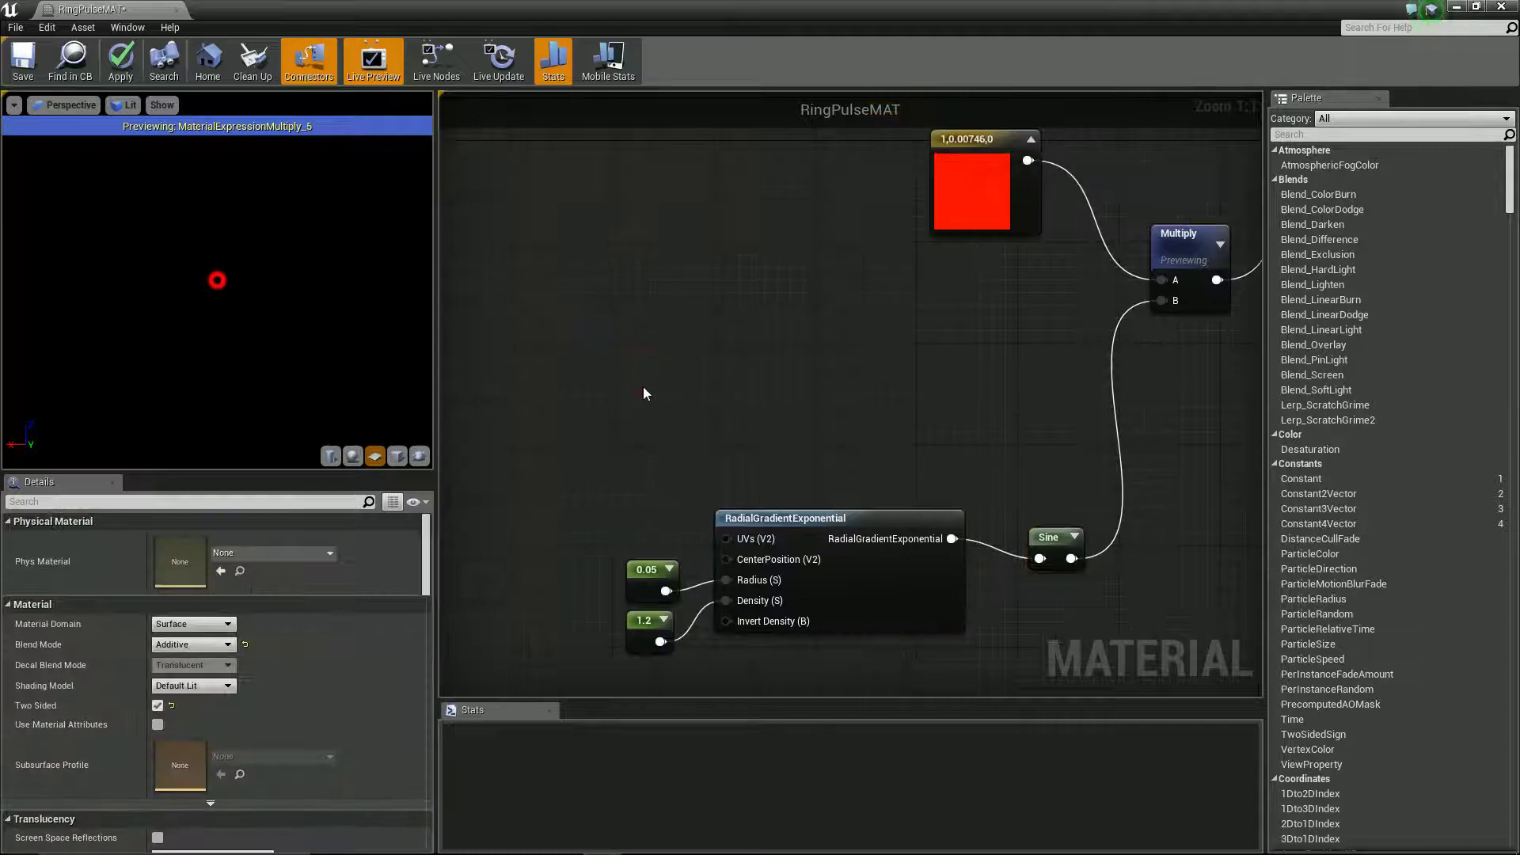
right_drag(577, 333, 739, 386)
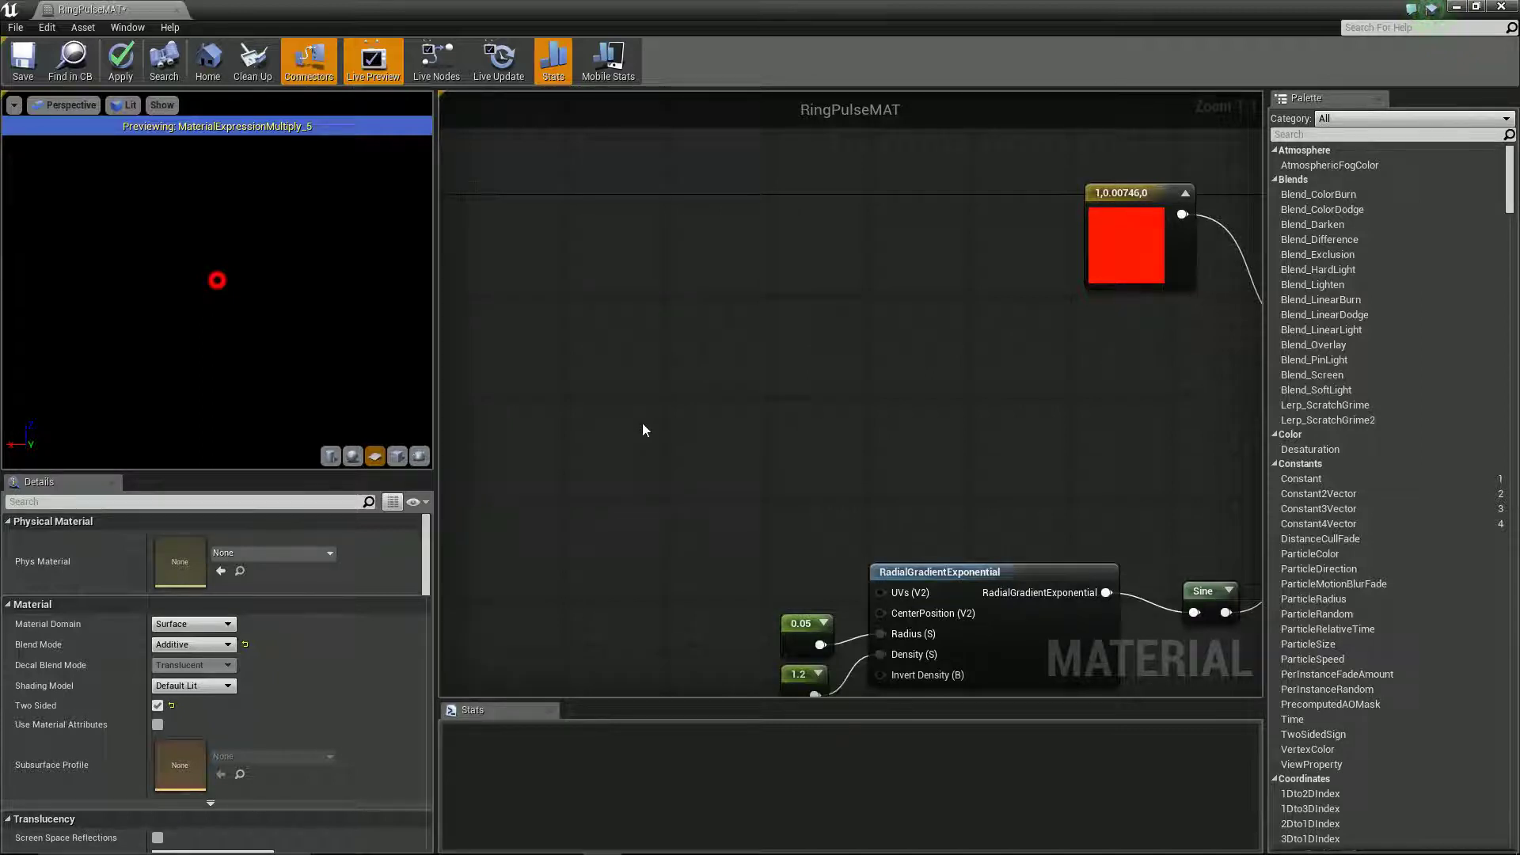
right_drag(654, 401, 710, 380)
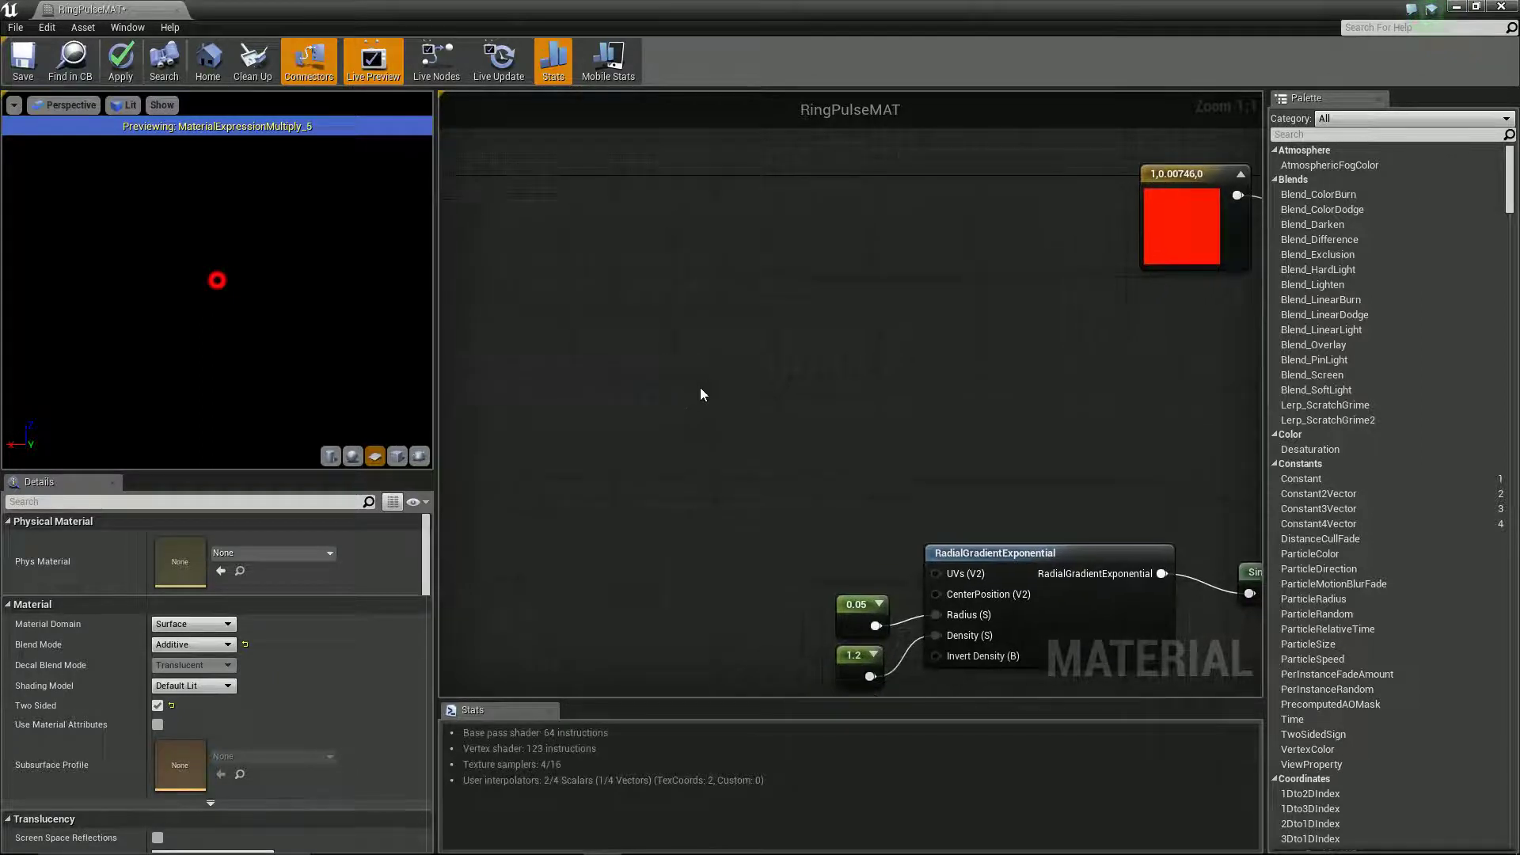
right_click(619, 272)
text(scale)
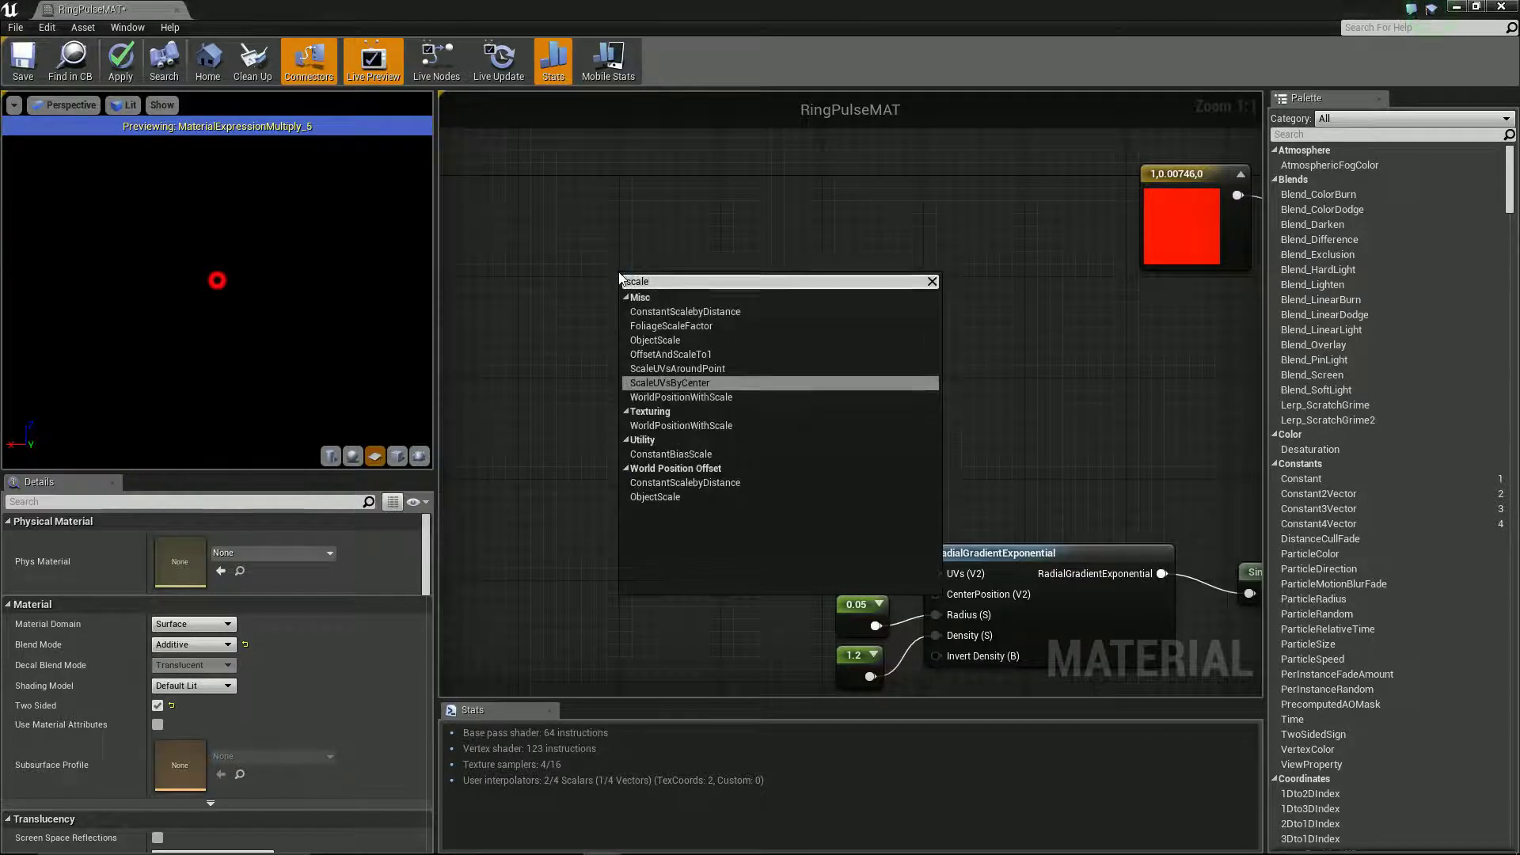
click(684, 383)
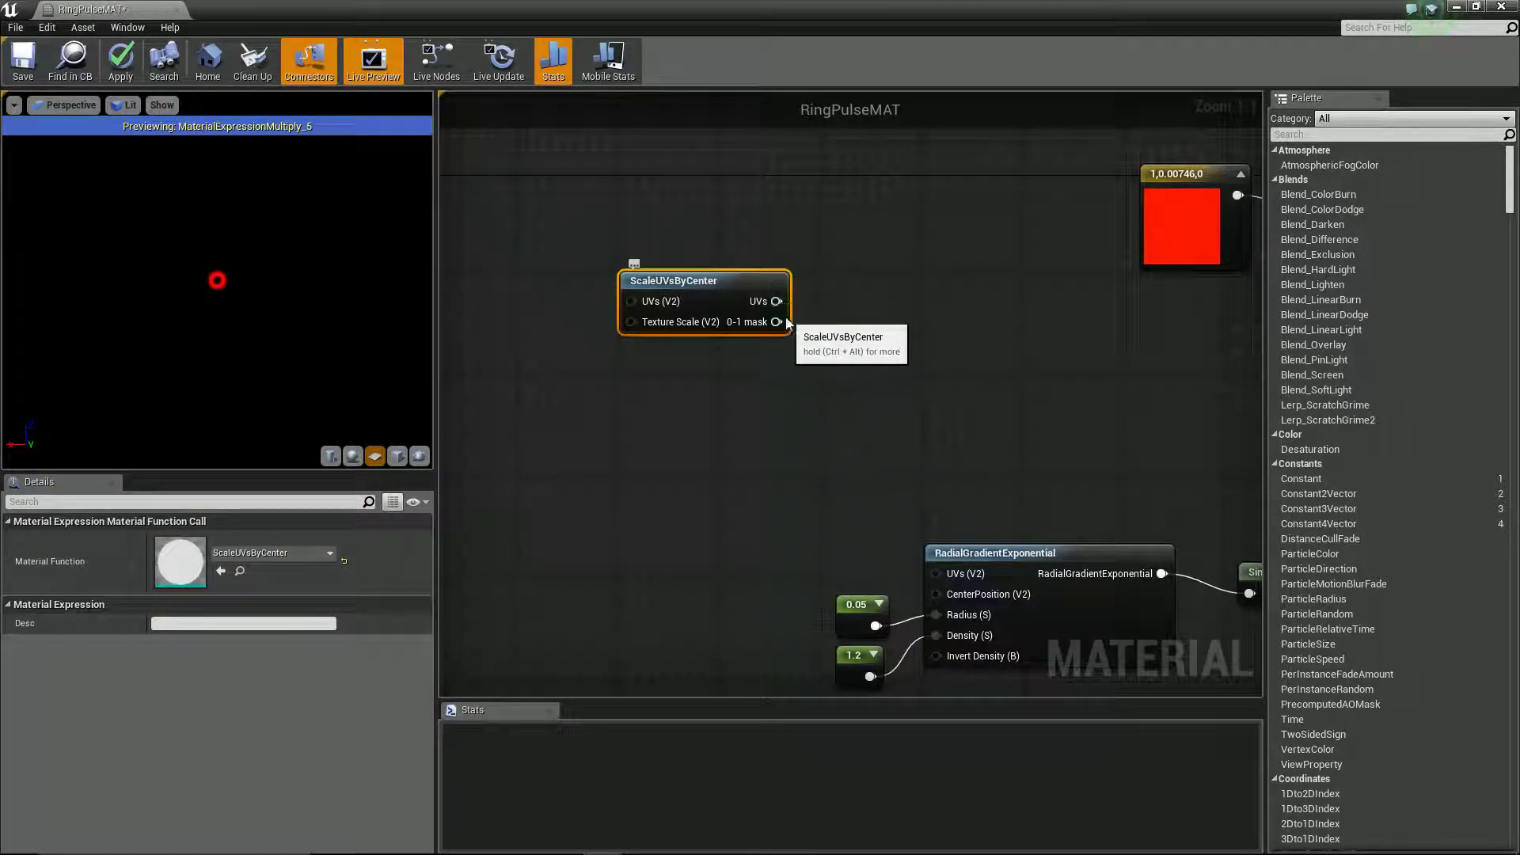
drag(777, 301, 948, 582)
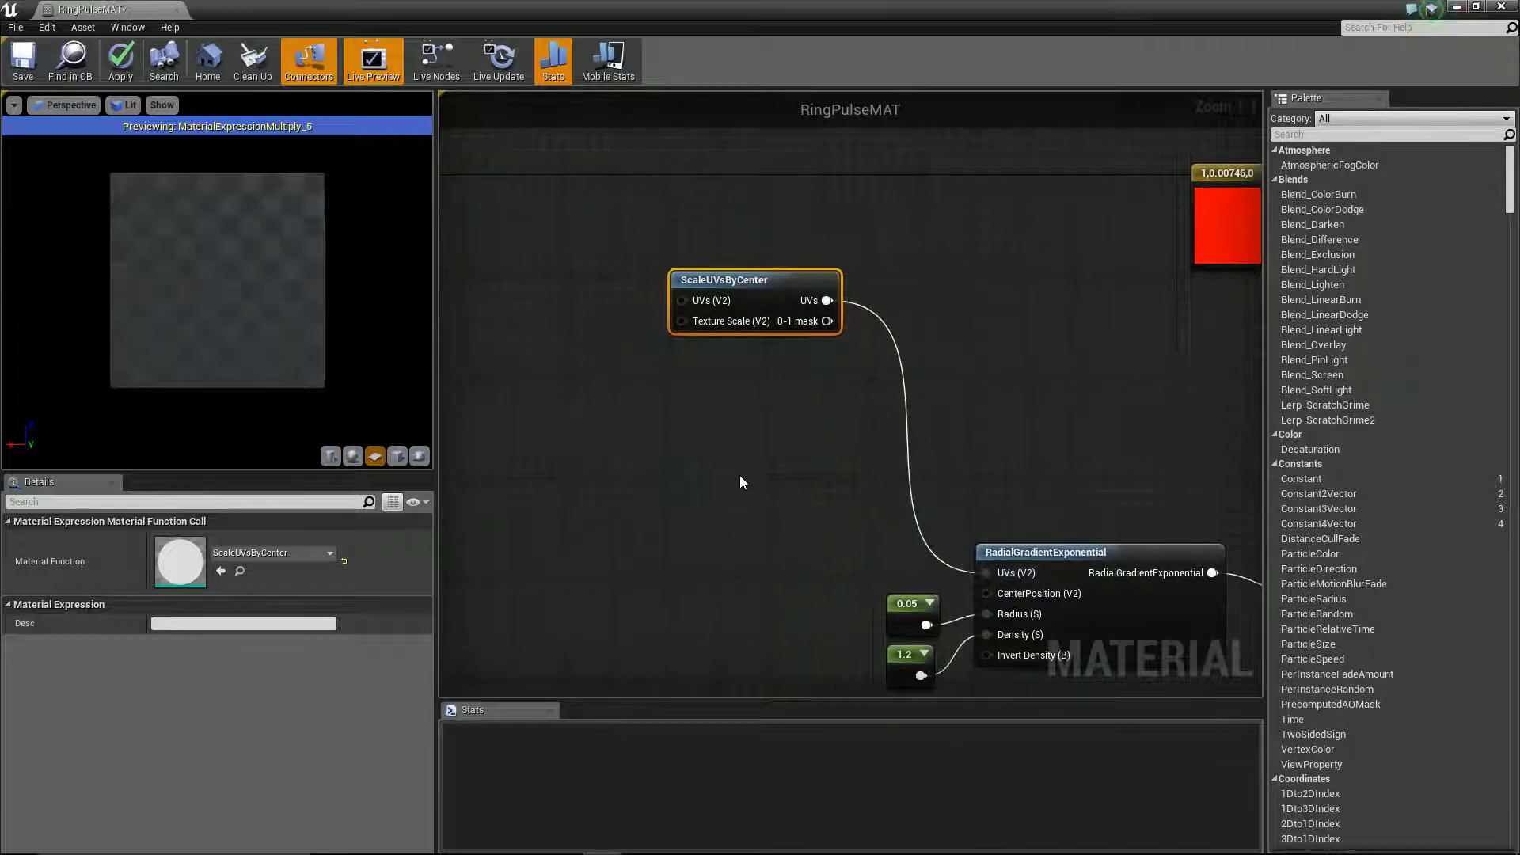
Add a Lerp node before the ScaleUVsByCenter node and connect its output to the Texture Scale input.
right_drag(689, 476, 740, 475)
right_drag(616, 355, 663, 386)
right_click(579, 353)
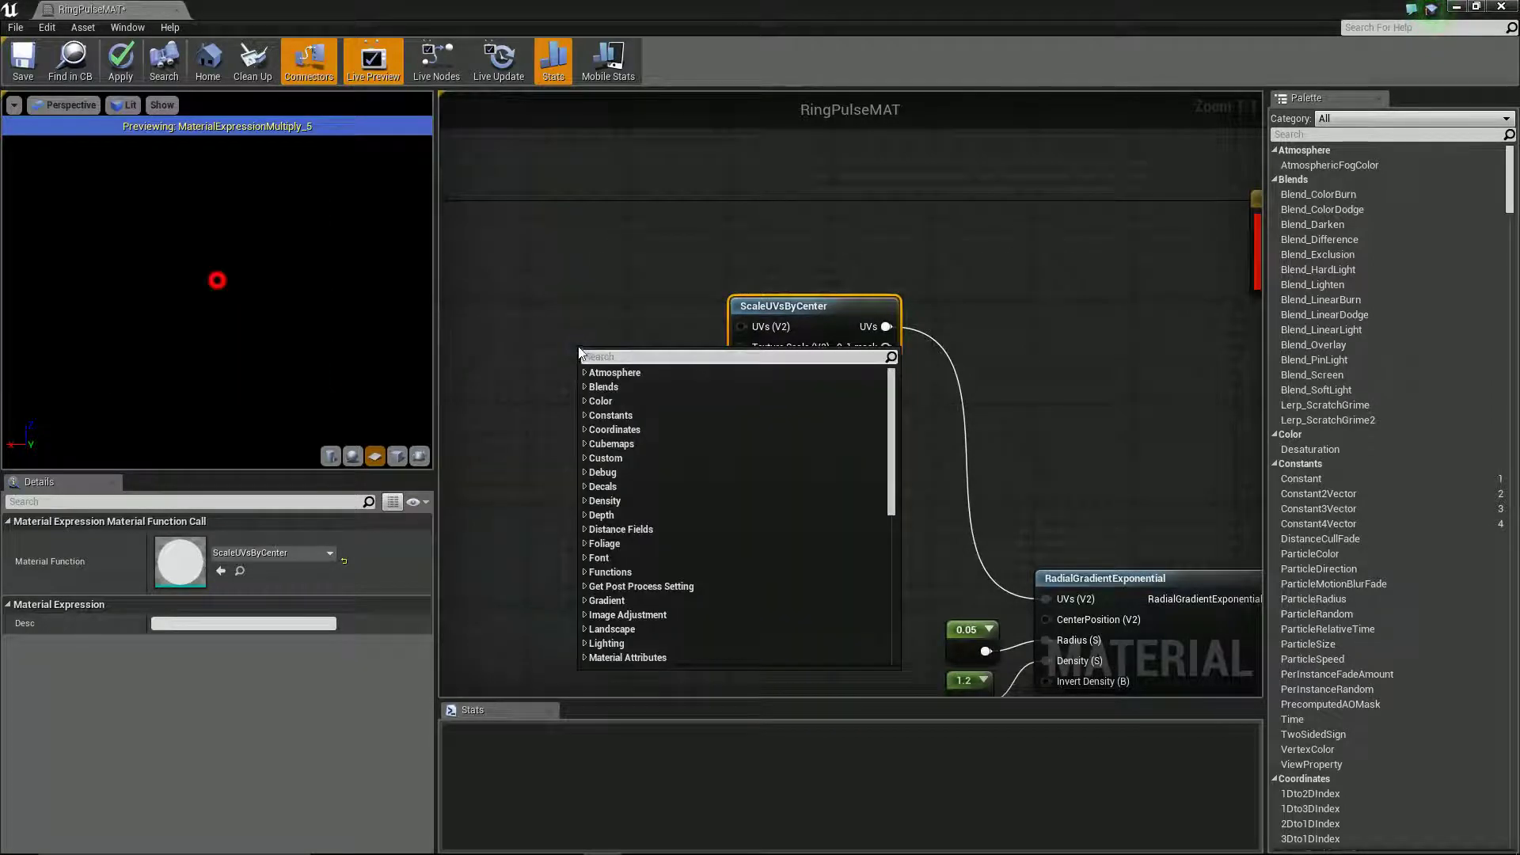
click(624, 317)
key(l)
click(603, 357)
drag(637, 366, 744, 346)
right_drag(662, 407, 789, 454)
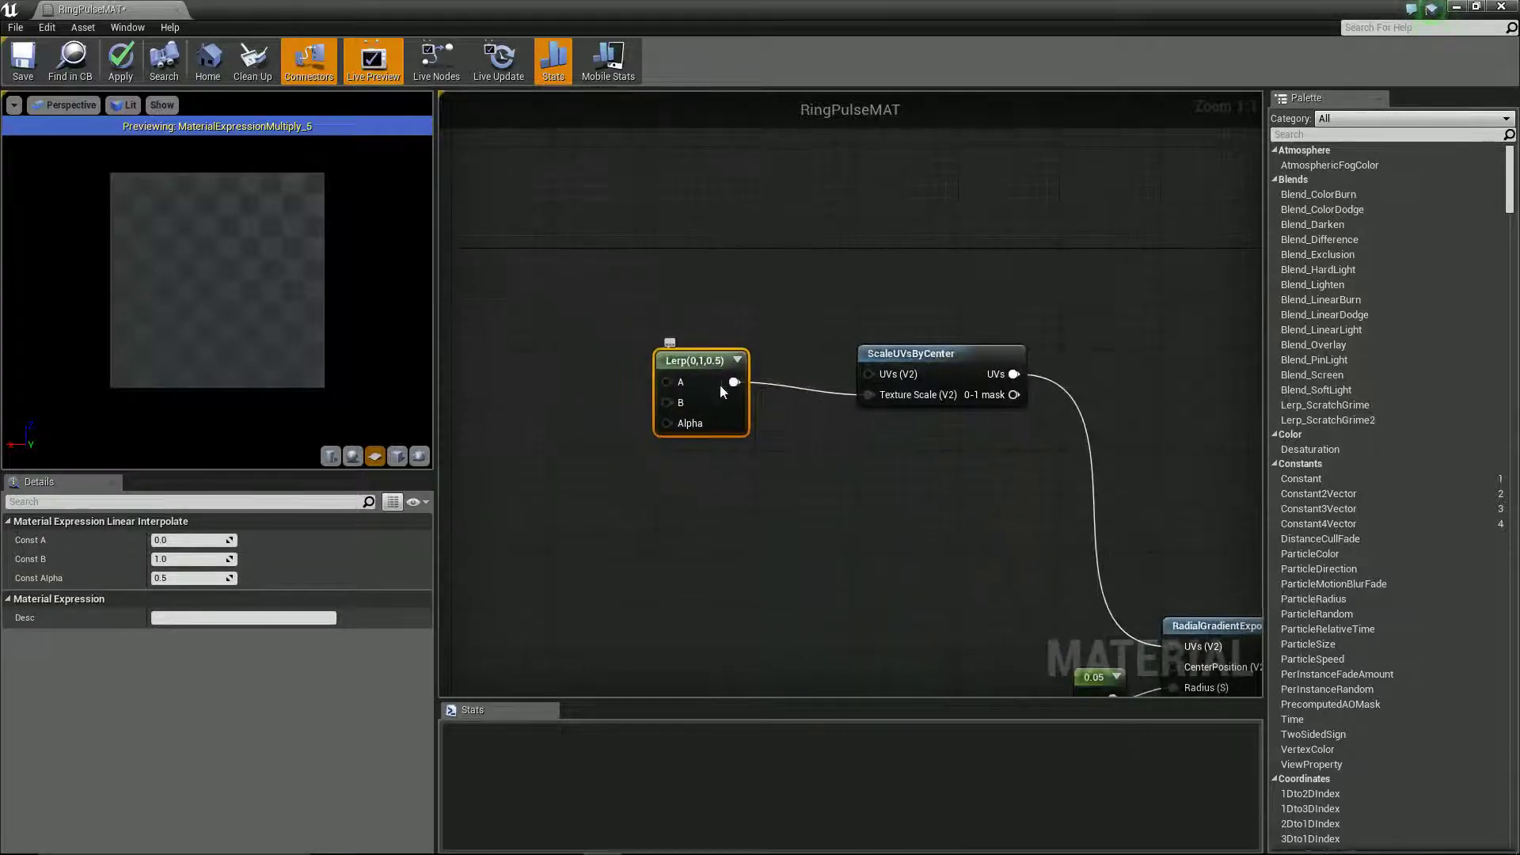
Add three Constant nodes beside the Lerp node and connect them to its A, B and Alpha inputs.
click(529, 339)
click(546, 394)
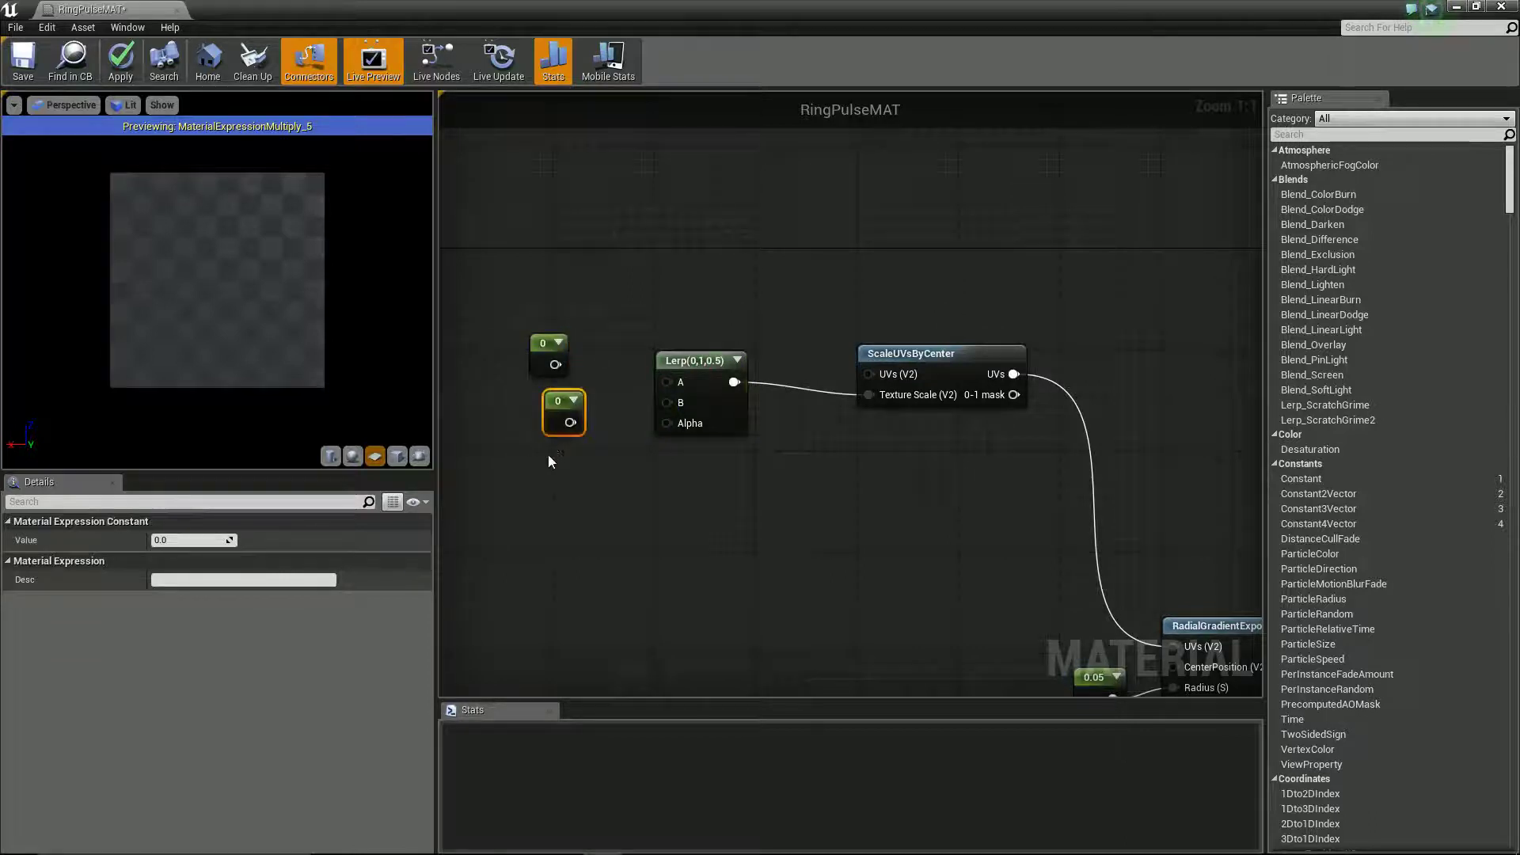
click(548, 455)
drag(555, 372, 668, 383)
drag(566, 421, 667, 403)
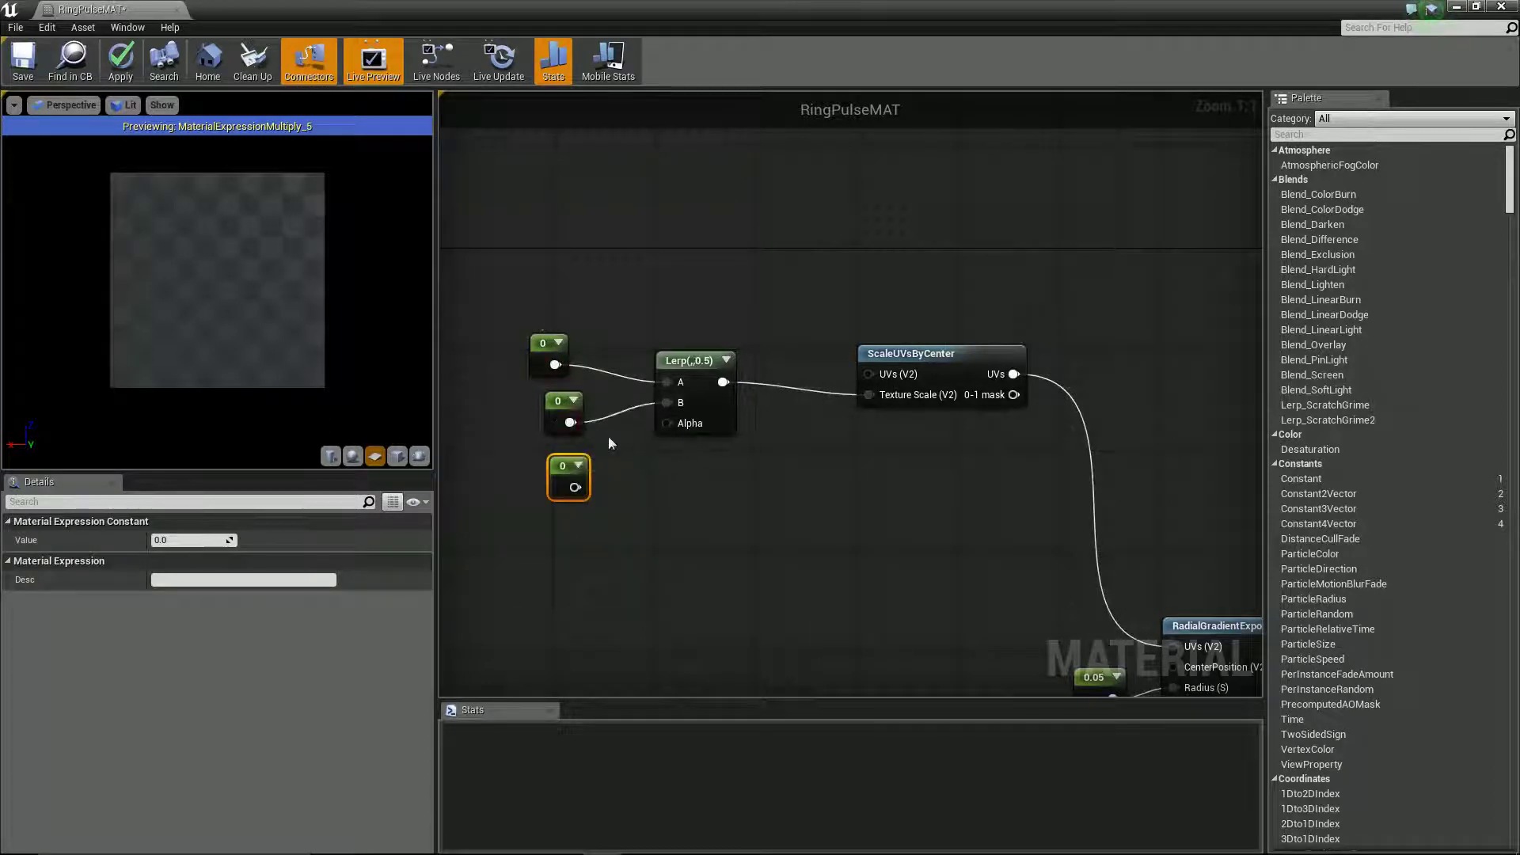
drag(575, 487, 667, 424)
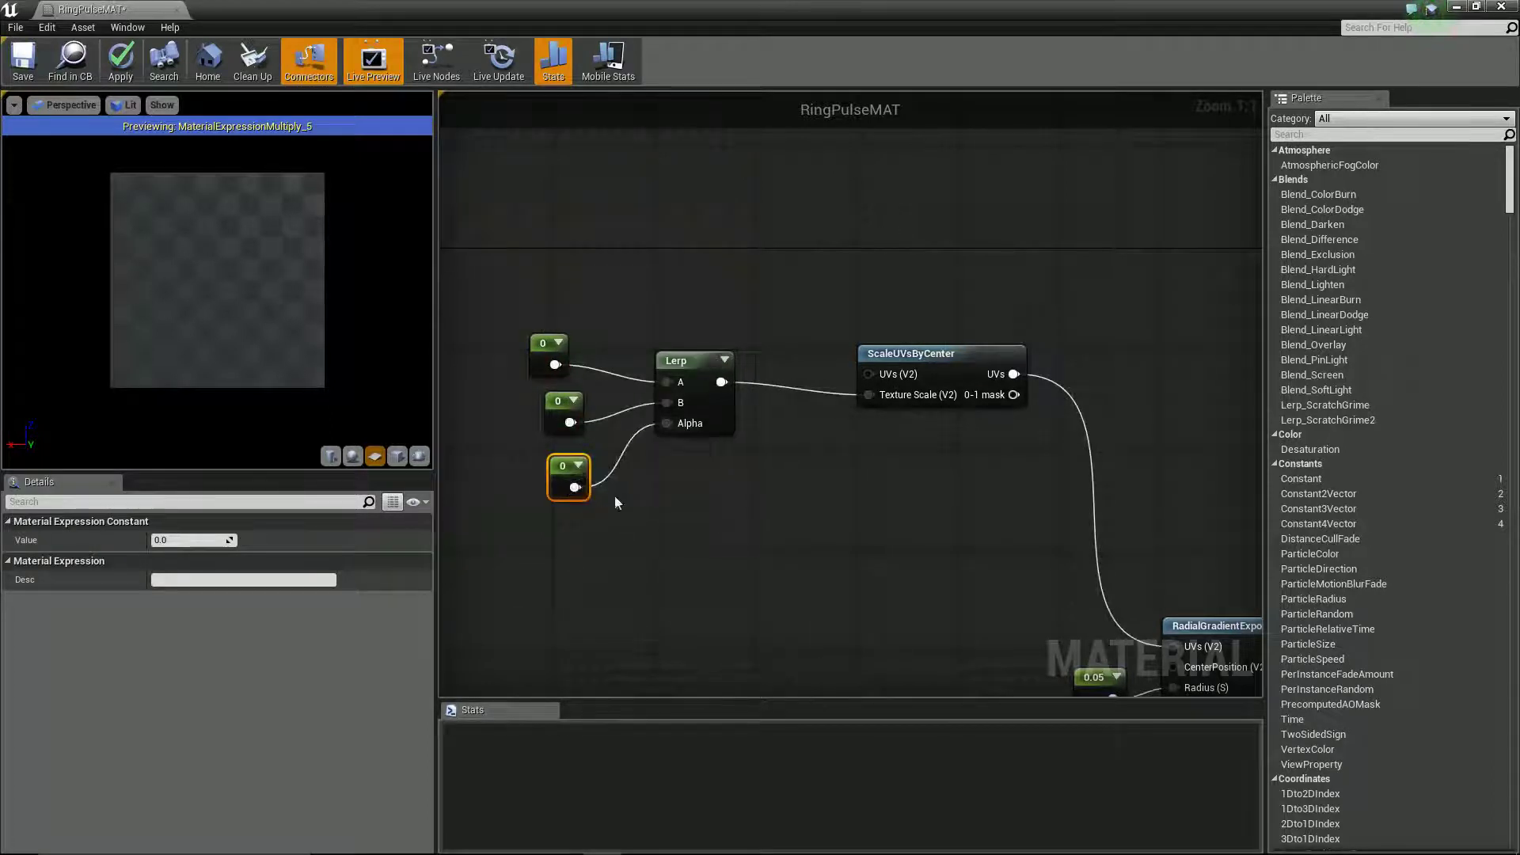
Set the Constant feeding the Lerp node's A input to 0.05.
drag(561, 373, 560, 378)
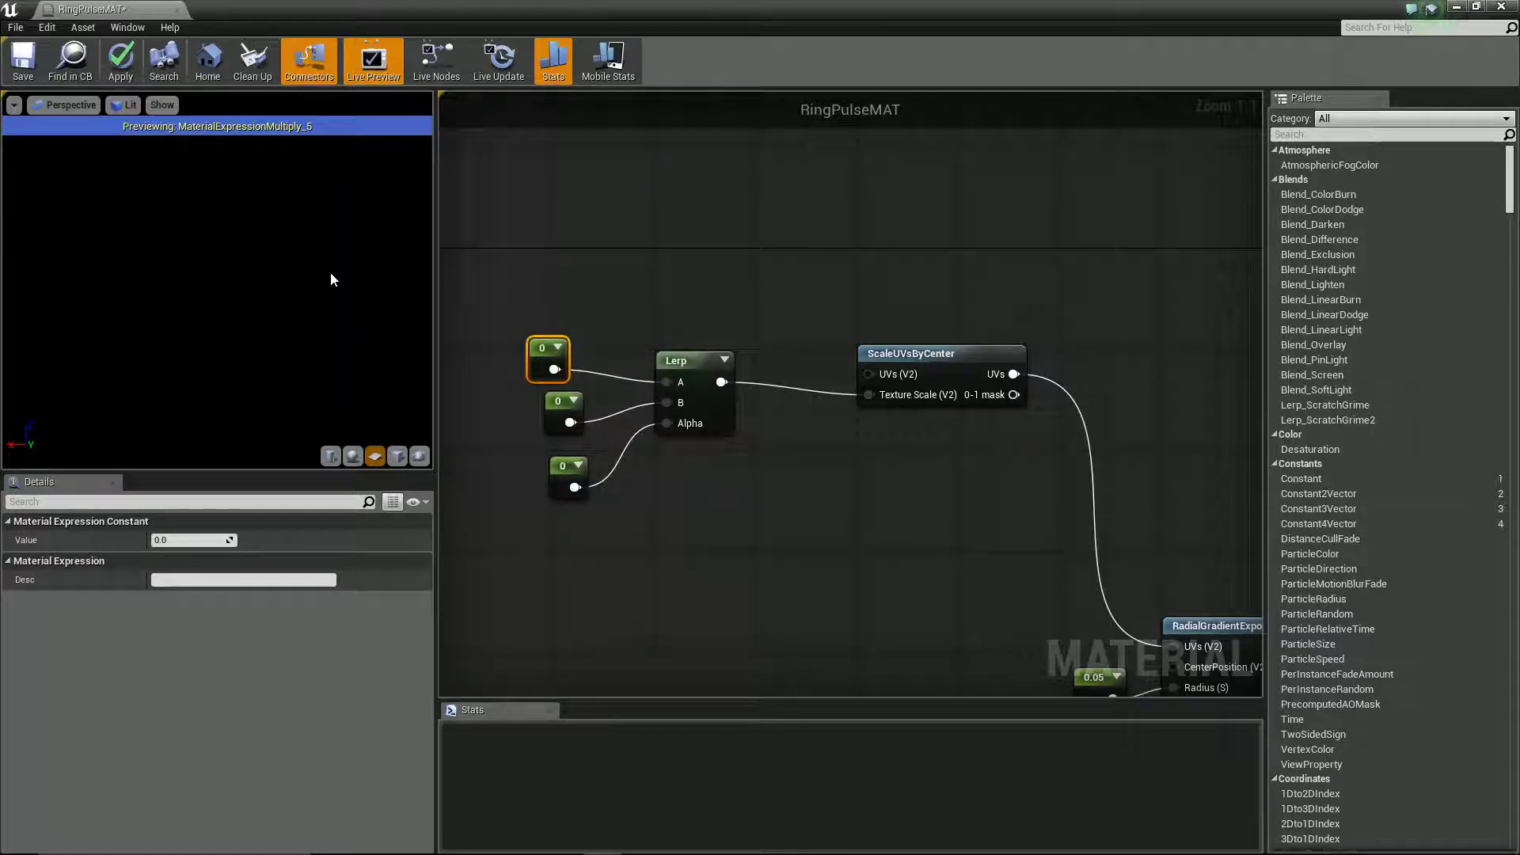
click(192, 542)
text(0)
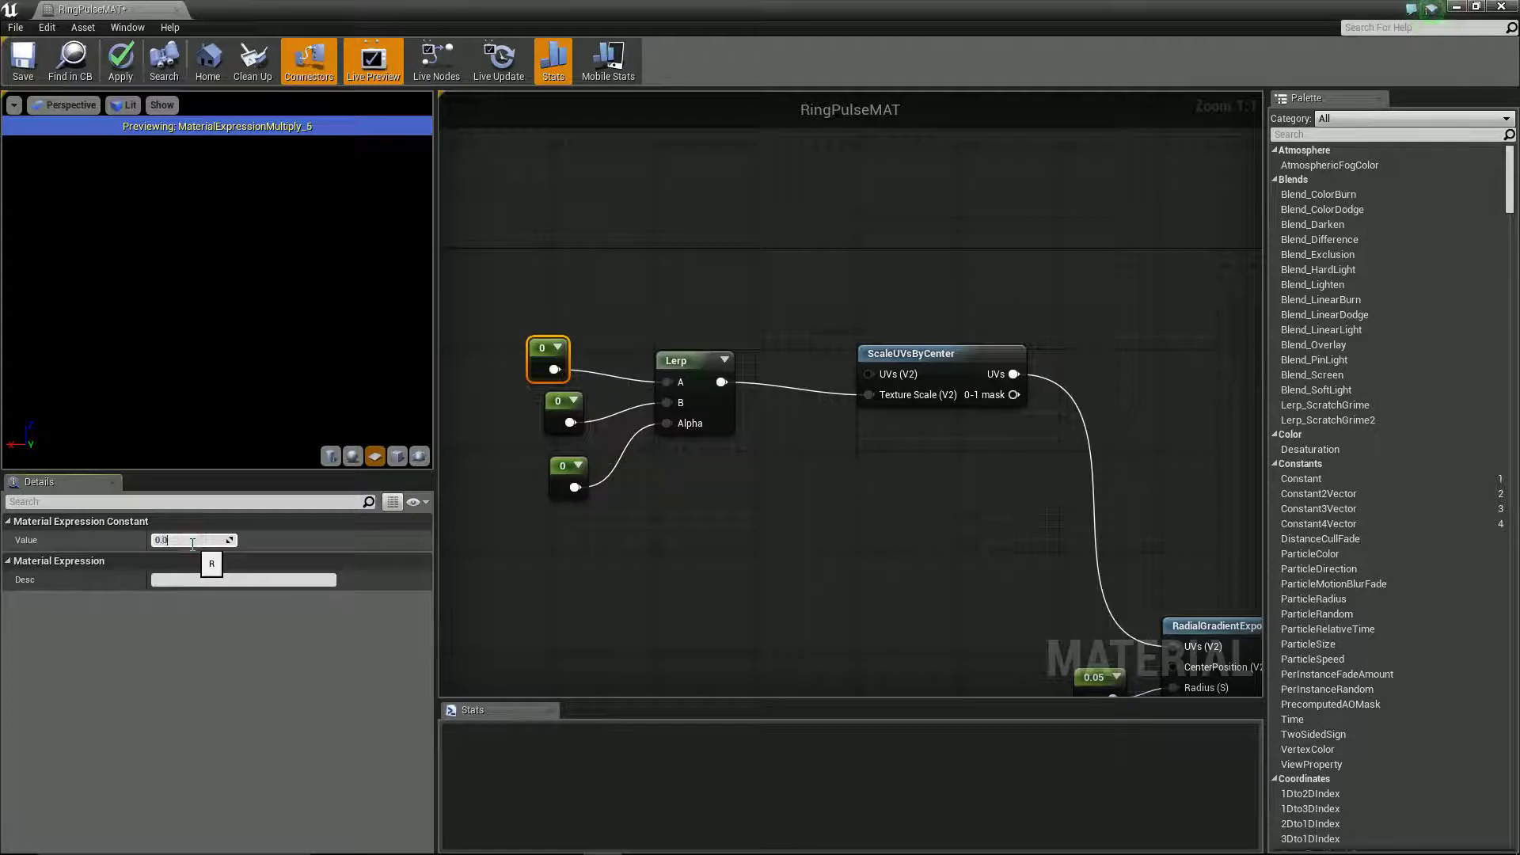
click(648, 505)
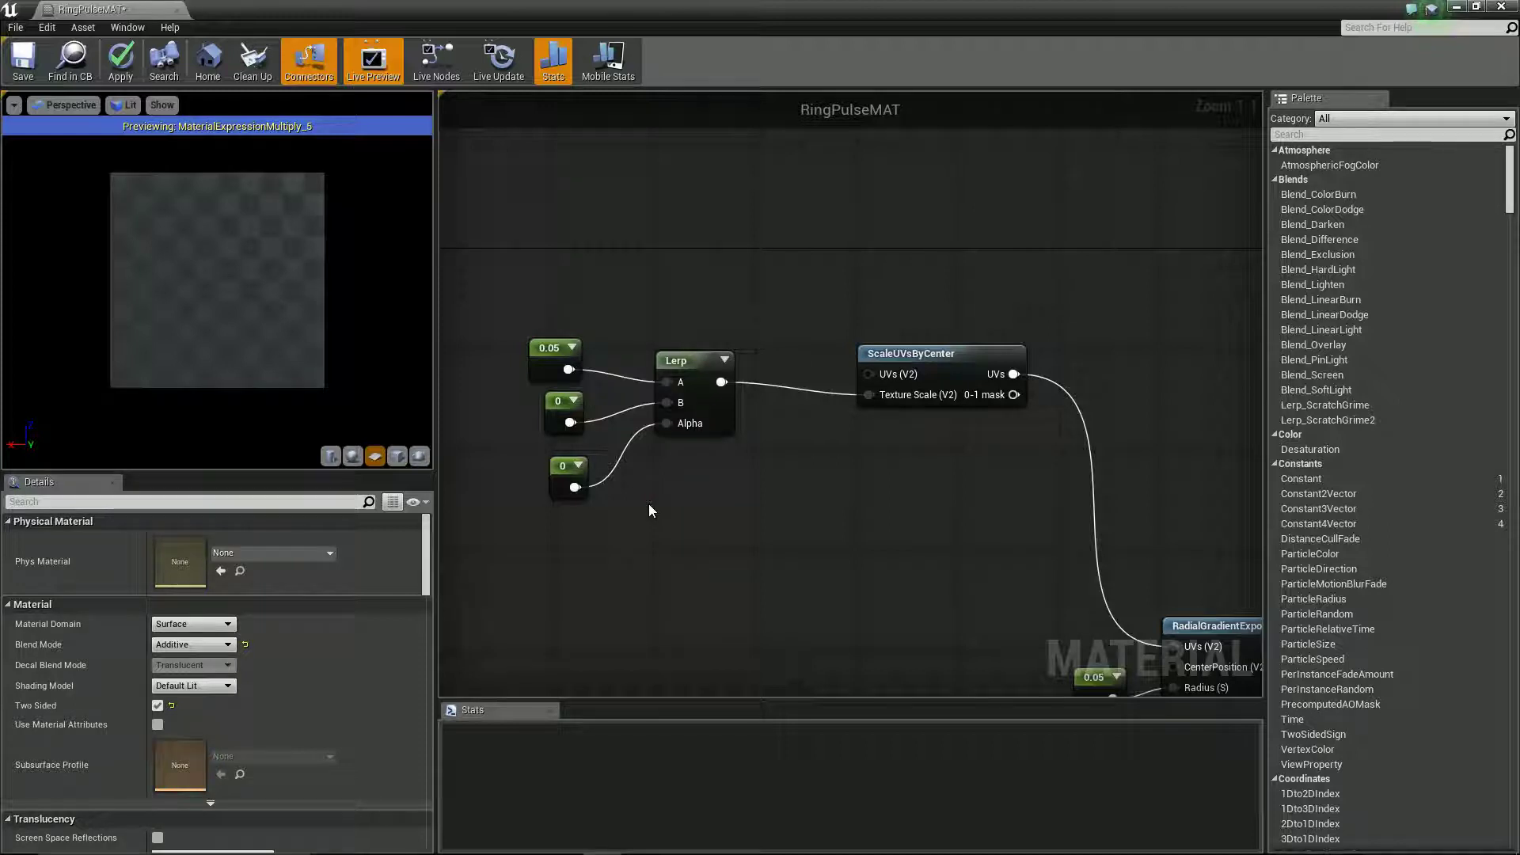
Change the Constant feeding the Lerp node's A input to 0.5.
click(554, 345)
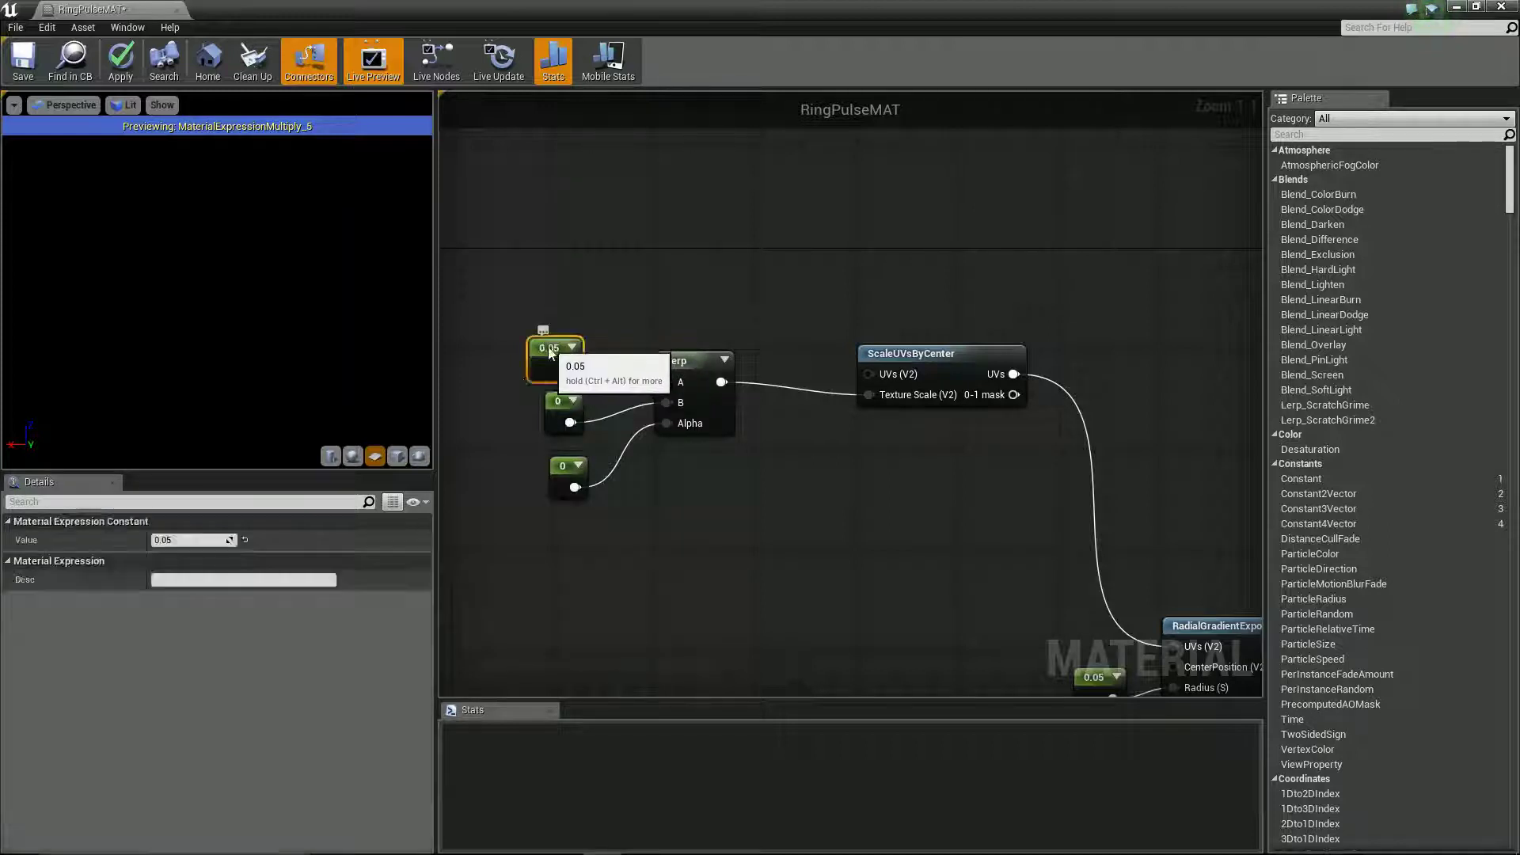
click(199, 540)
text(.5)
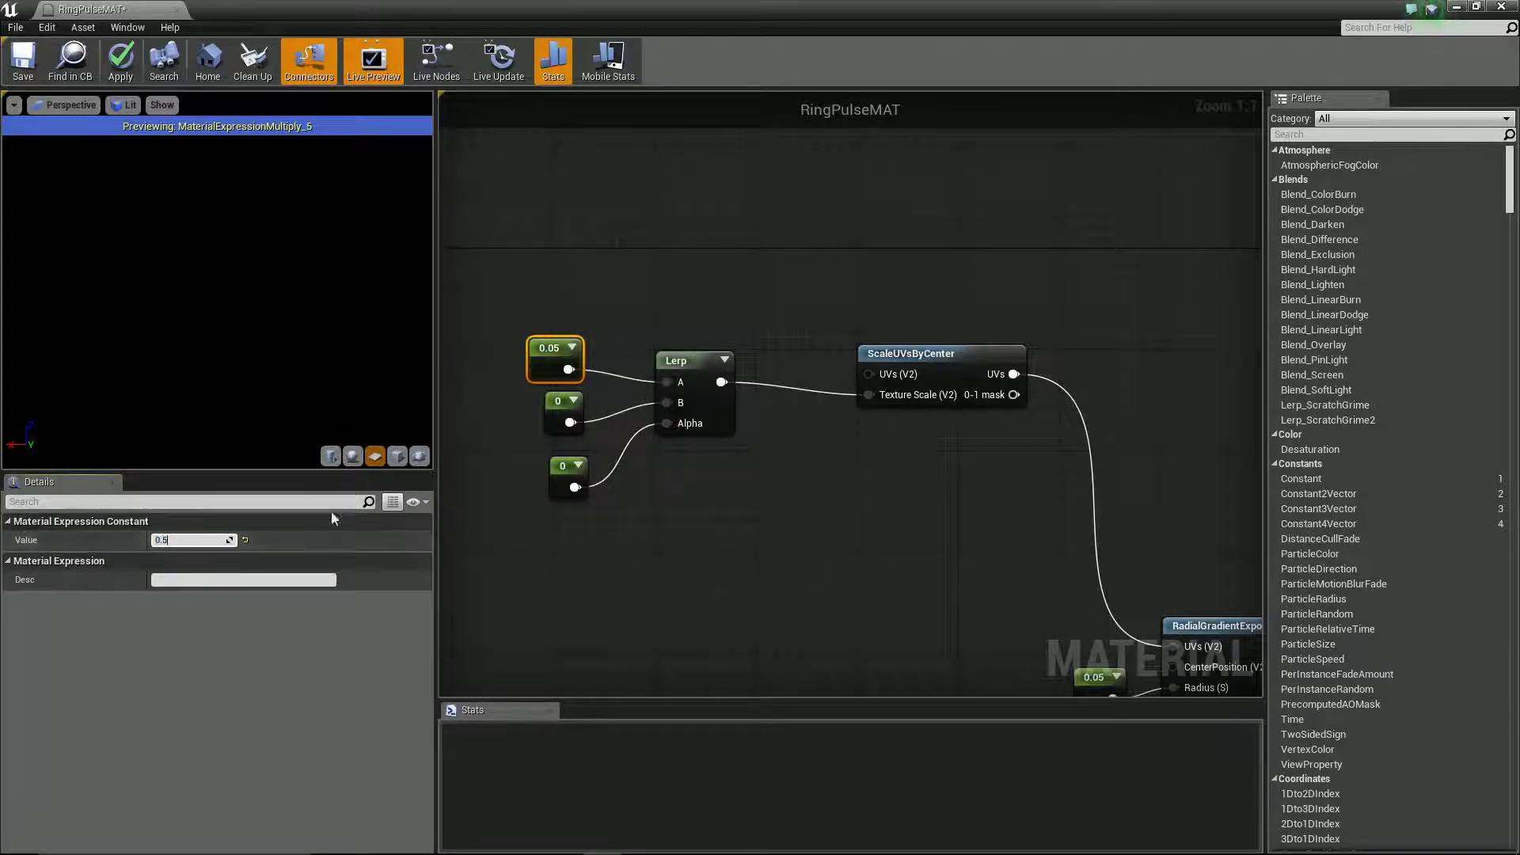
click(551, 546)
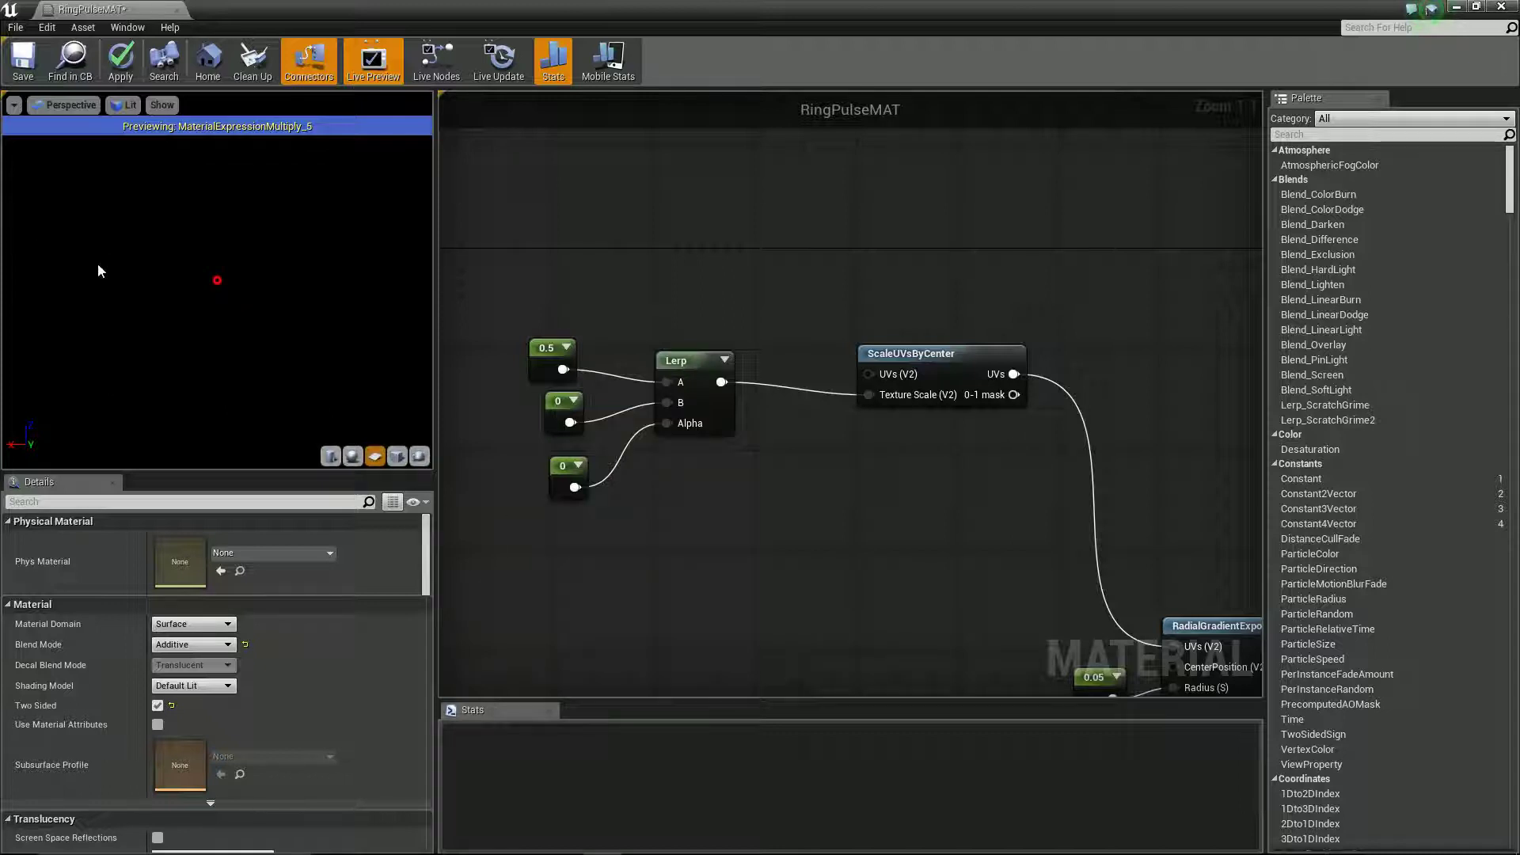
Set the Constant feeding the Lerp node's B input to 16.
click(563, 410)
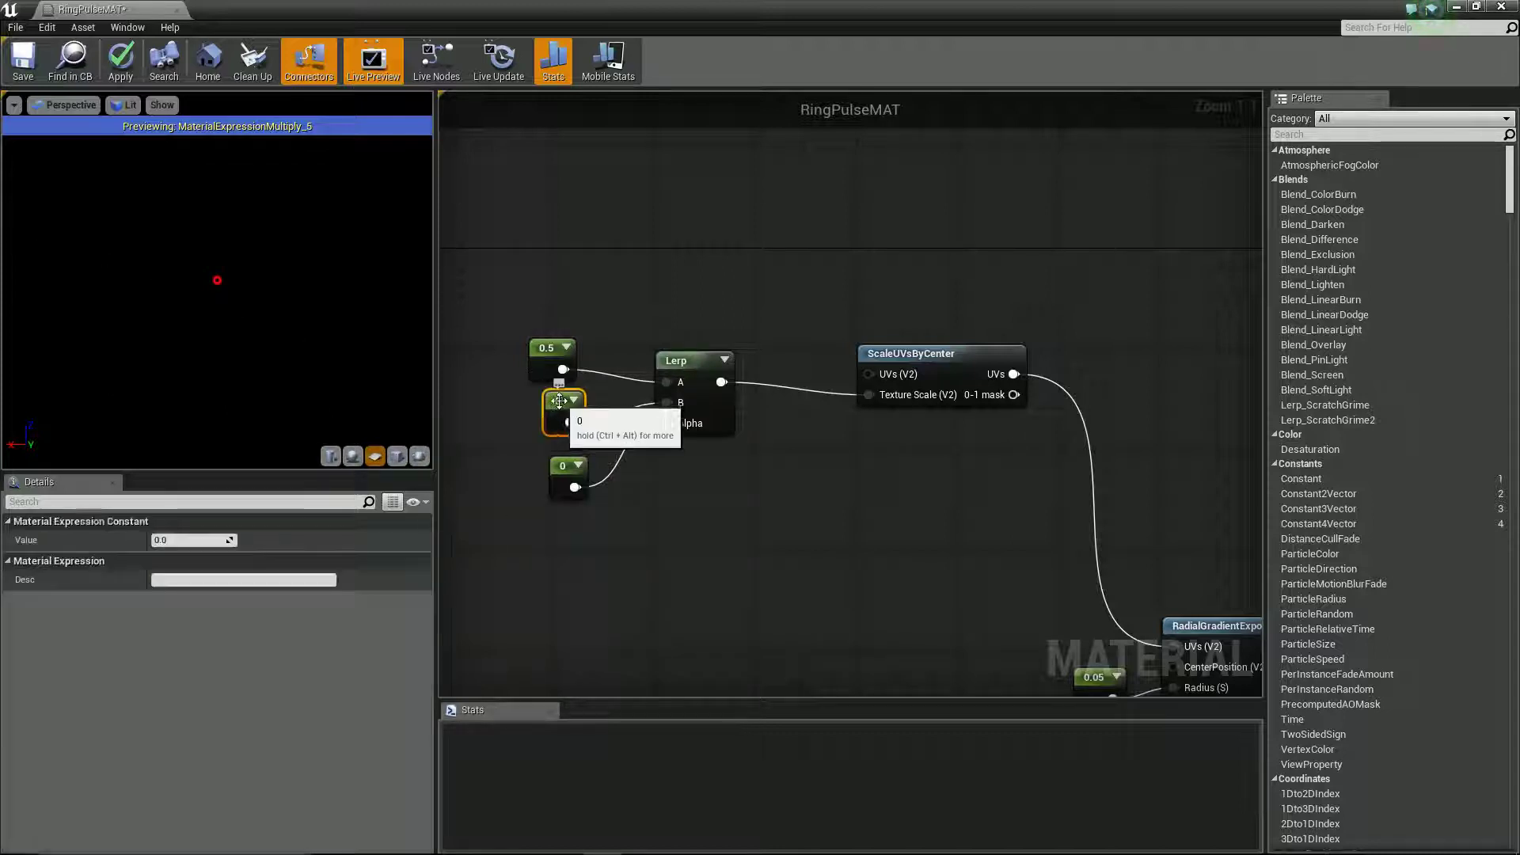
click(194, 545)
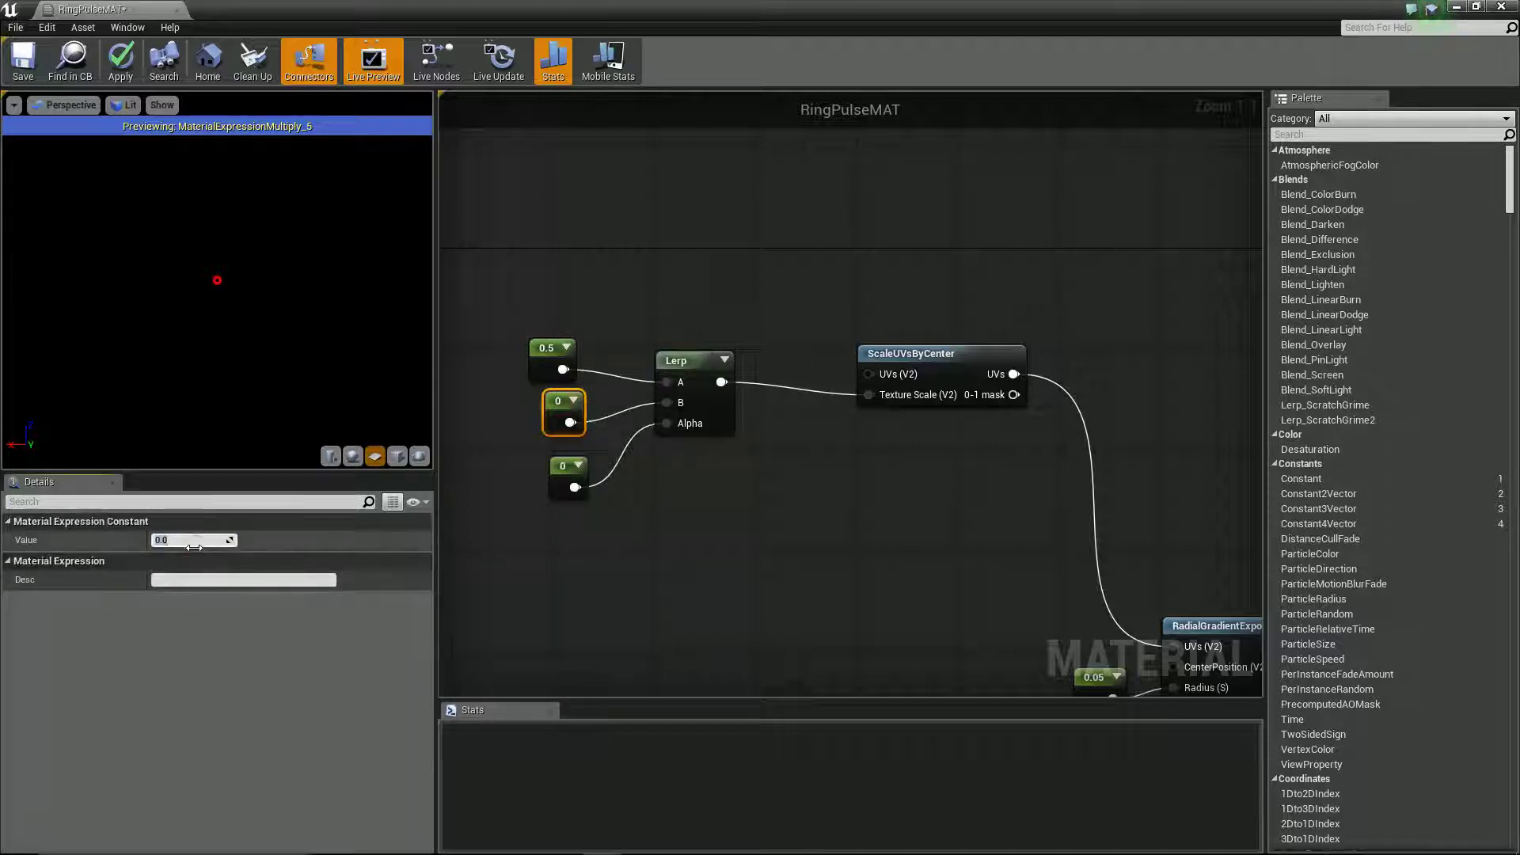
text(18)
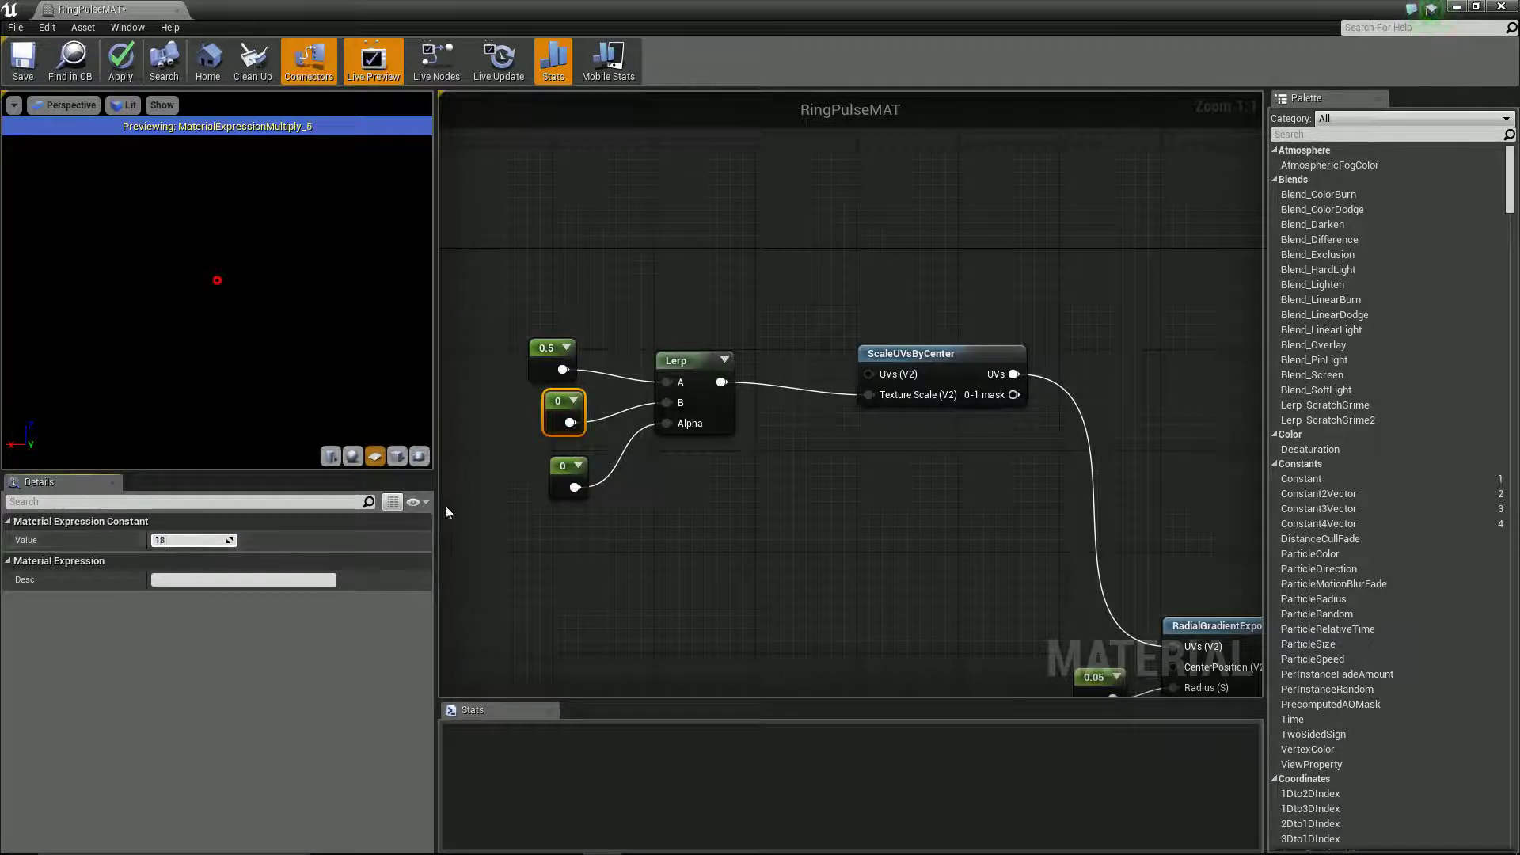
key(BackSpace)
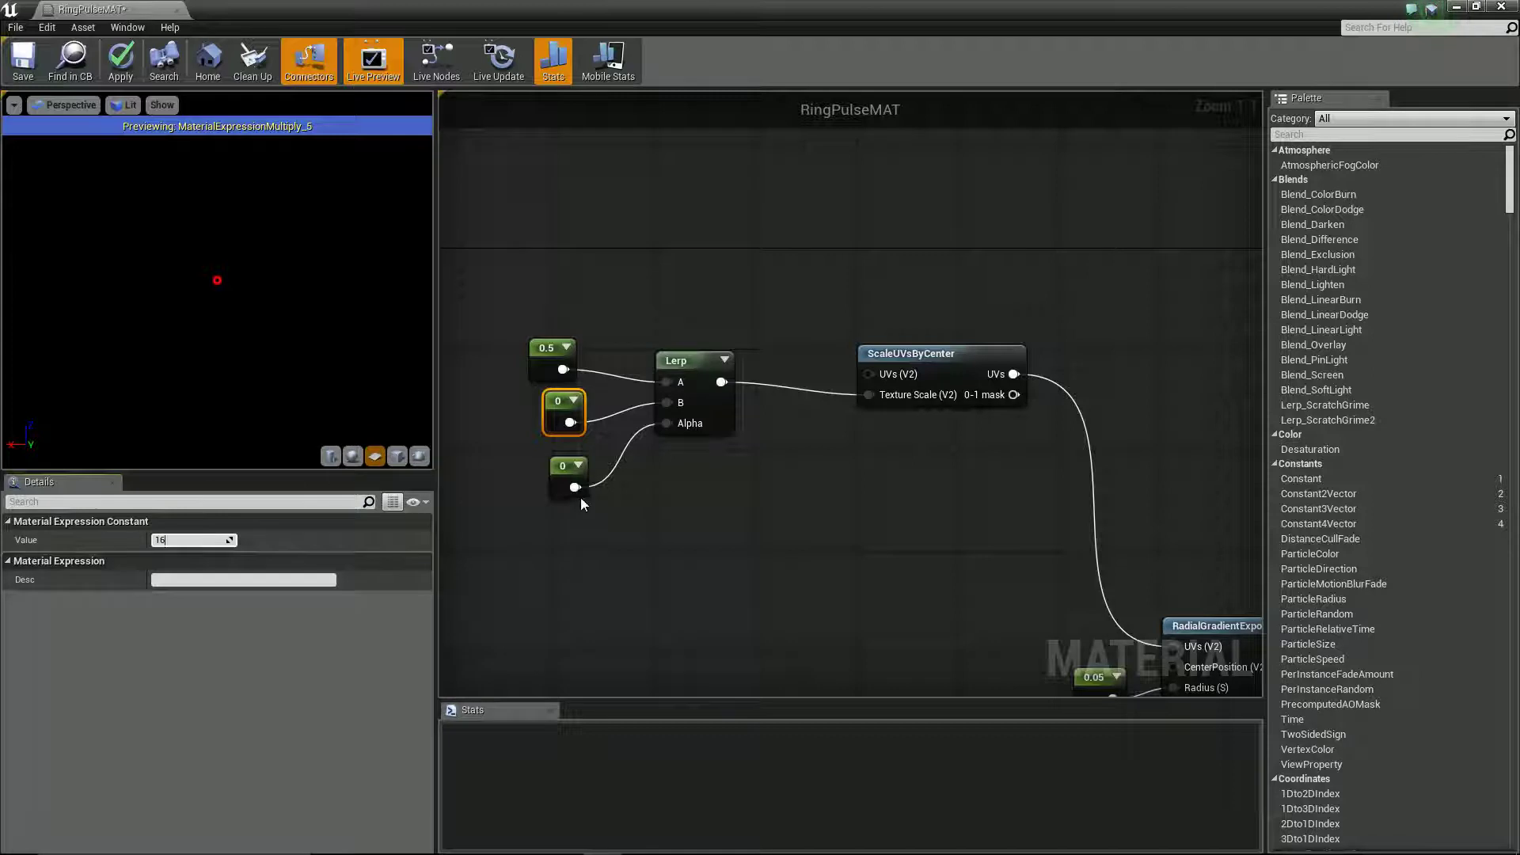
click(578, 502)
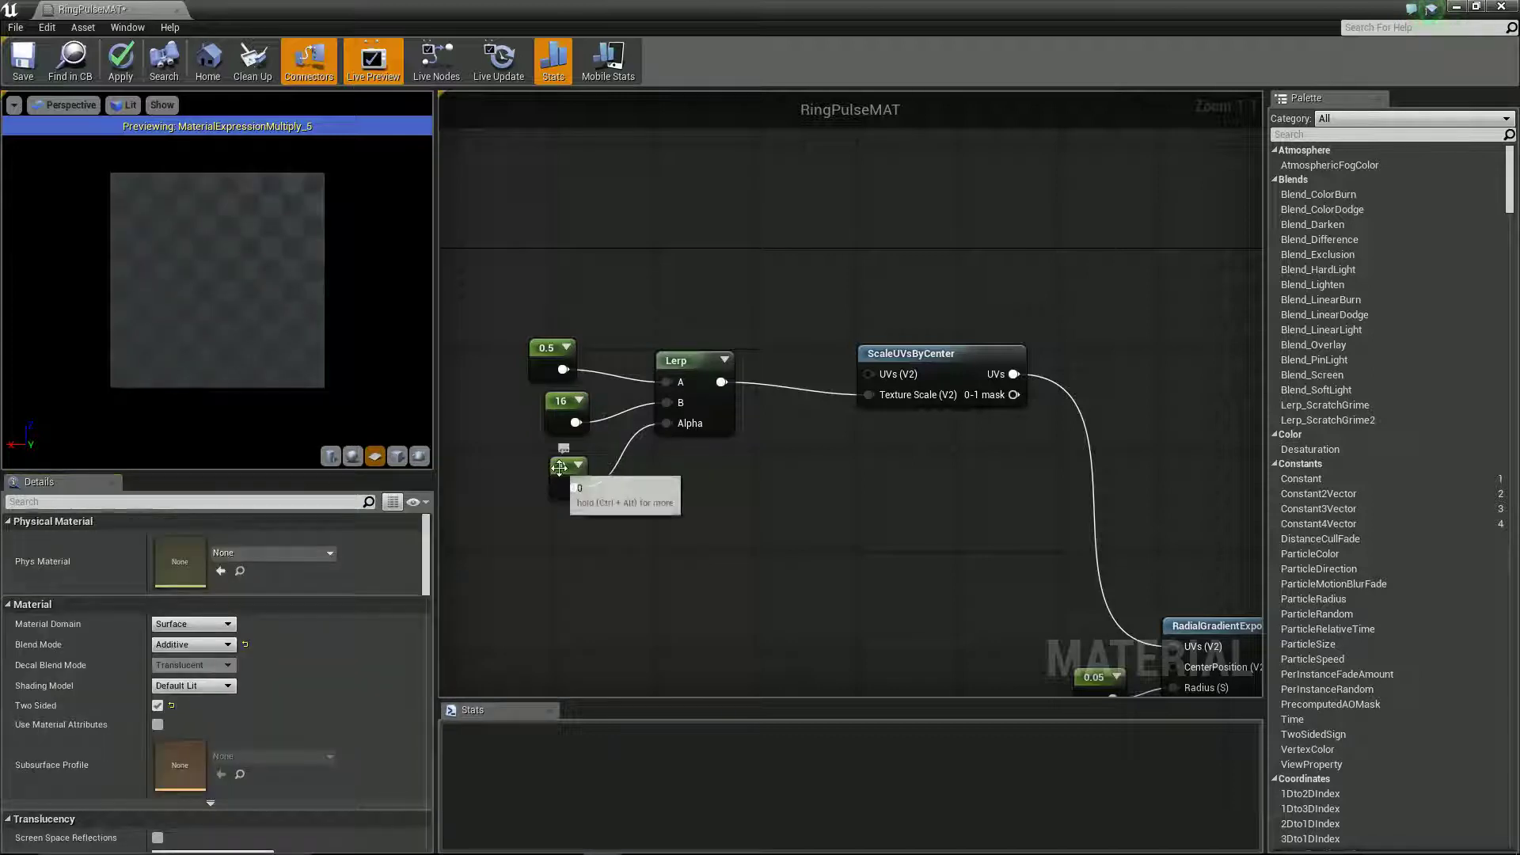
Set the Constant feeding the Lerp node's Alpha input to 1 and save the material.
click(568, 484)
click(185, 545)
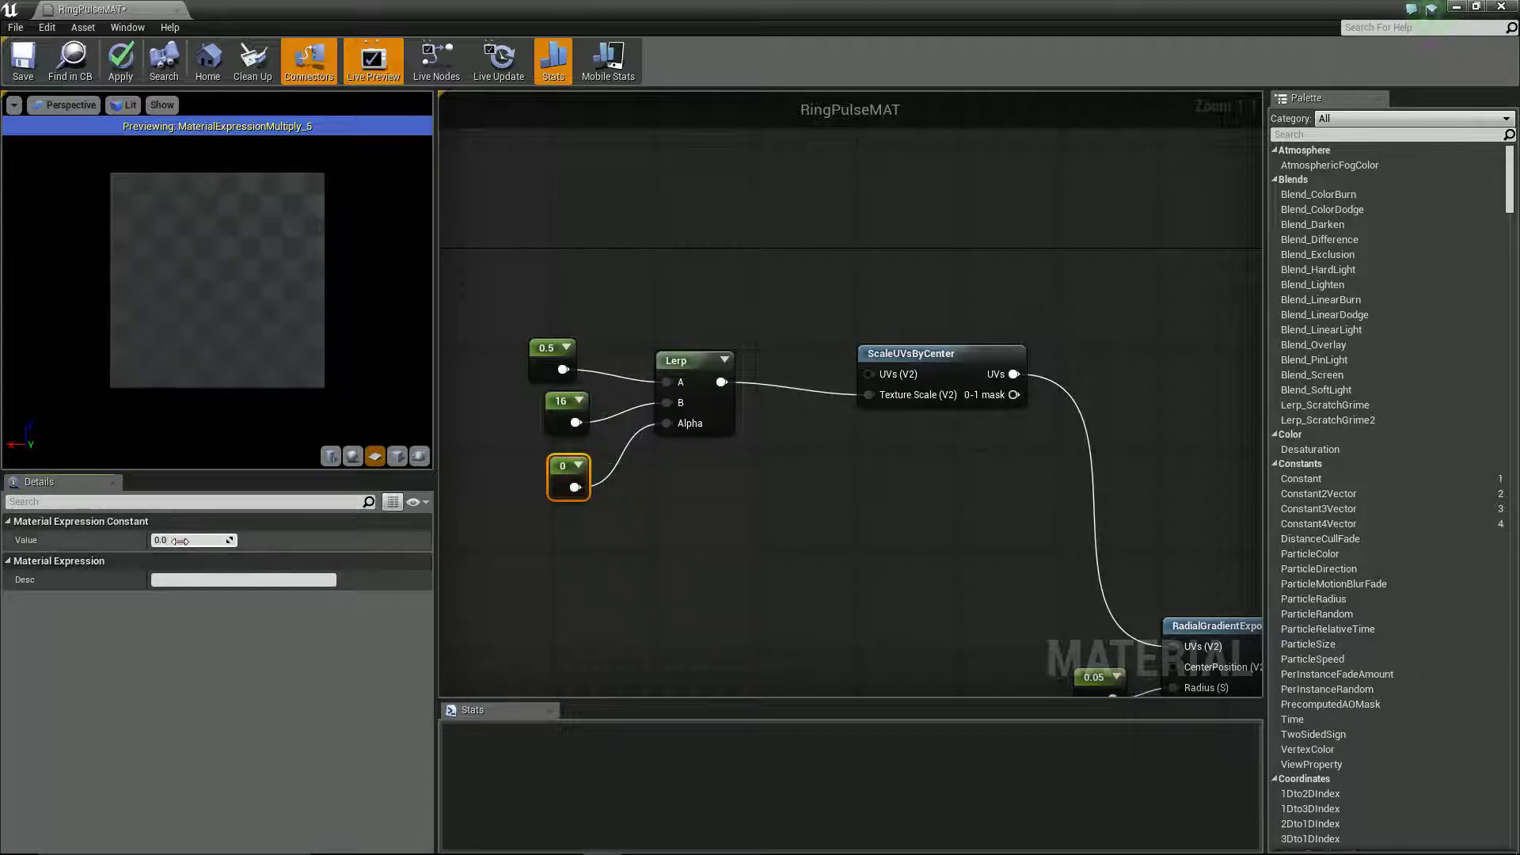
text(1)
click(541, 561)
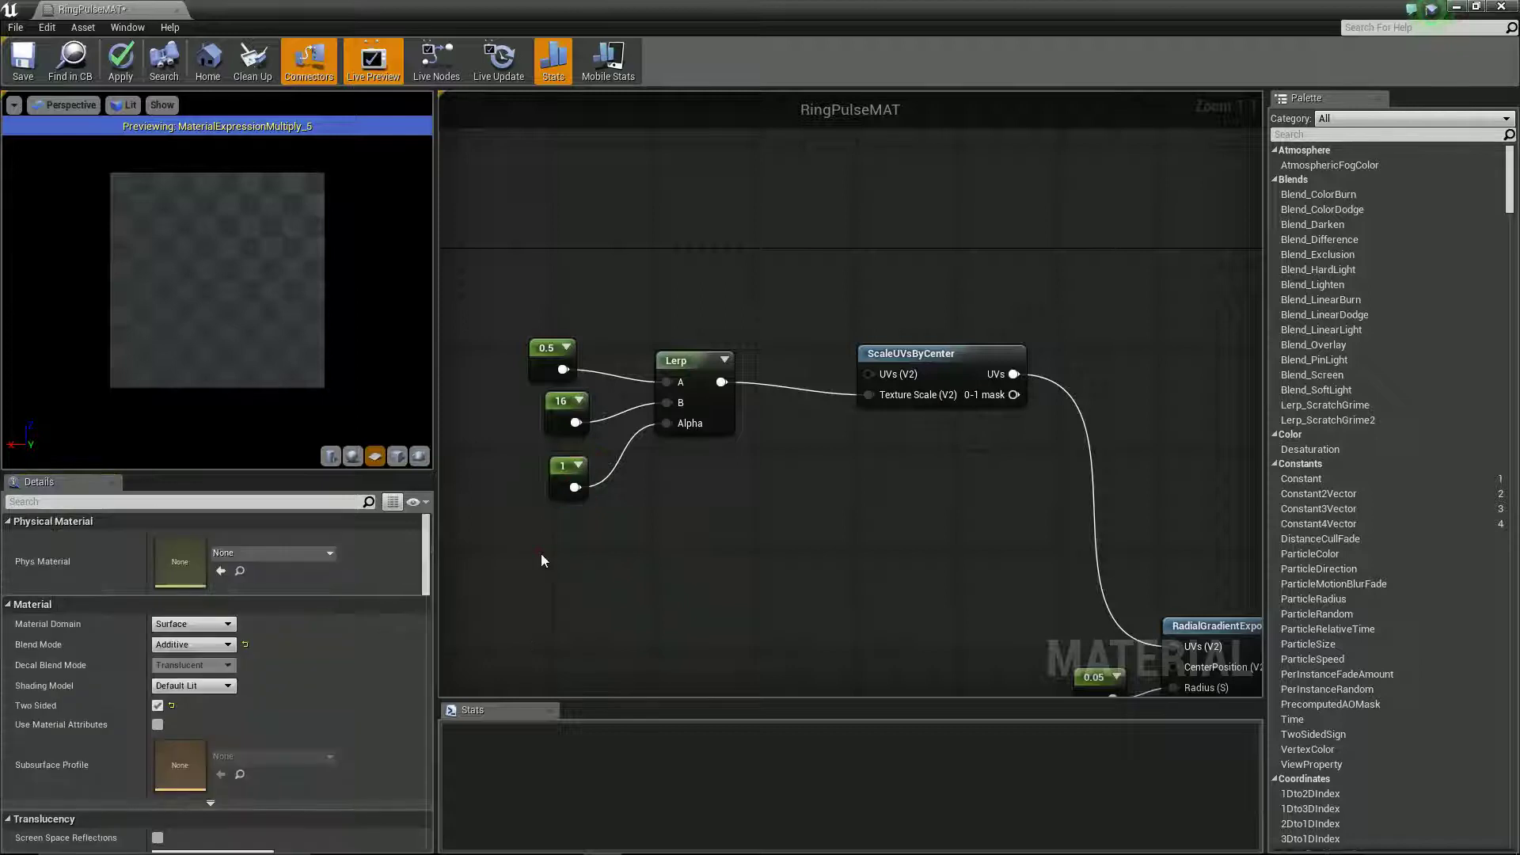
key(ctrl+s)
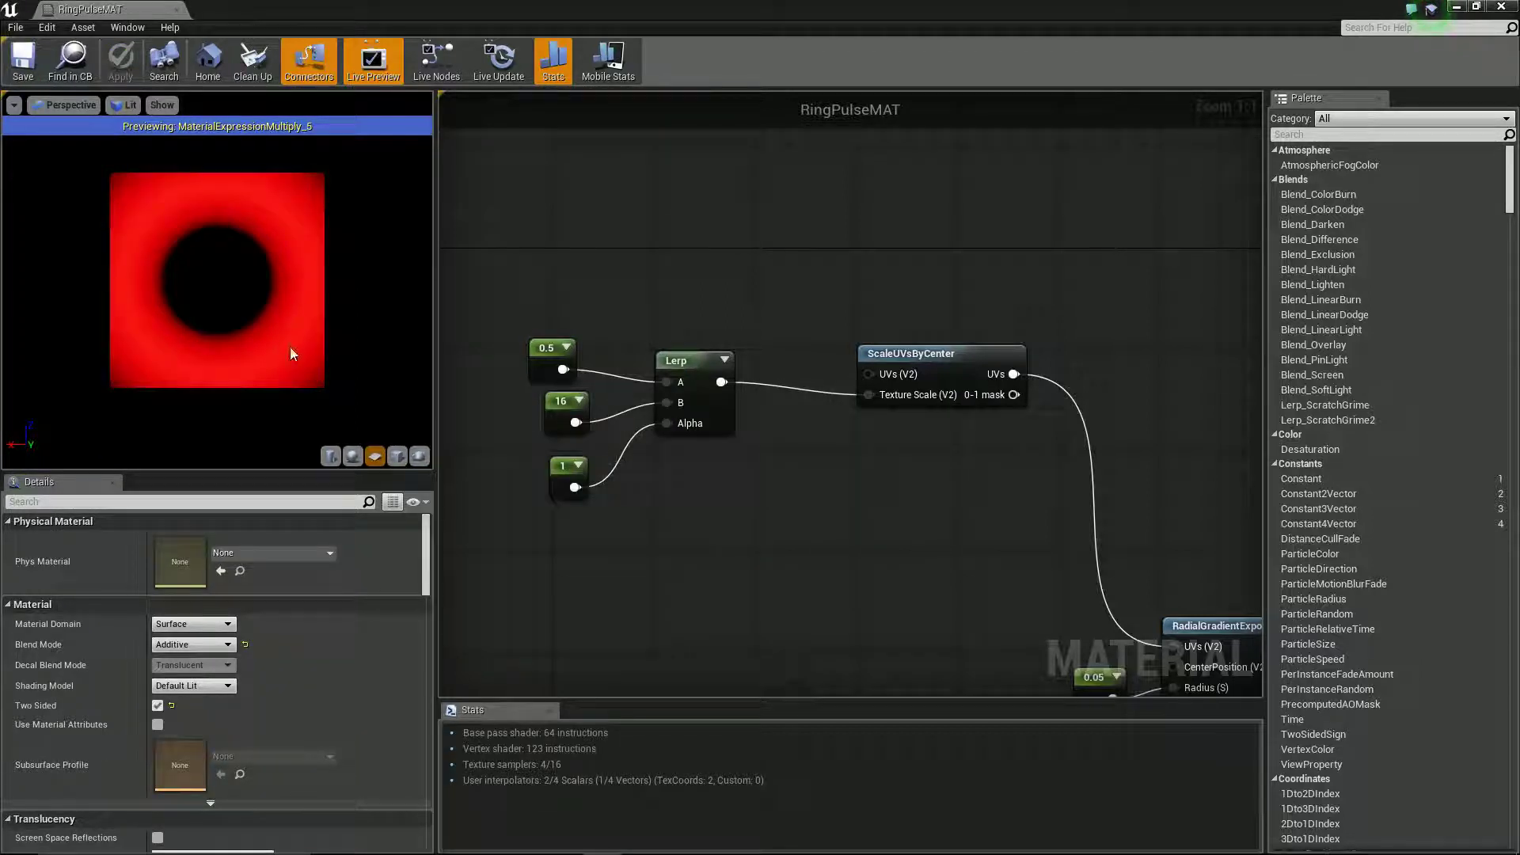
Set the Constant feeding the Lerp node's B input to 19.
click(563, 404)
click(198, 537)
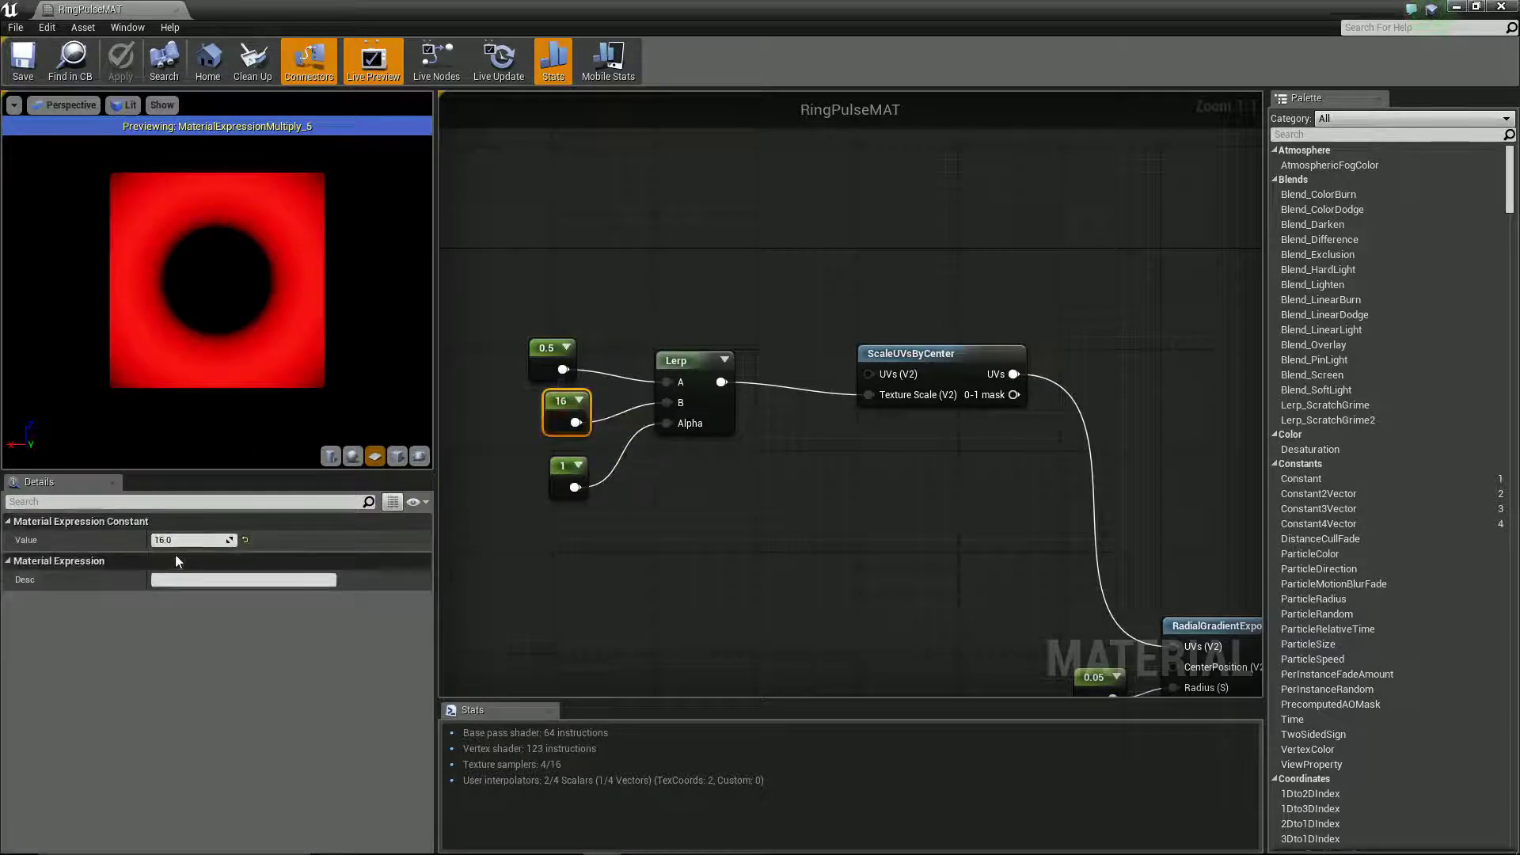
text(19)
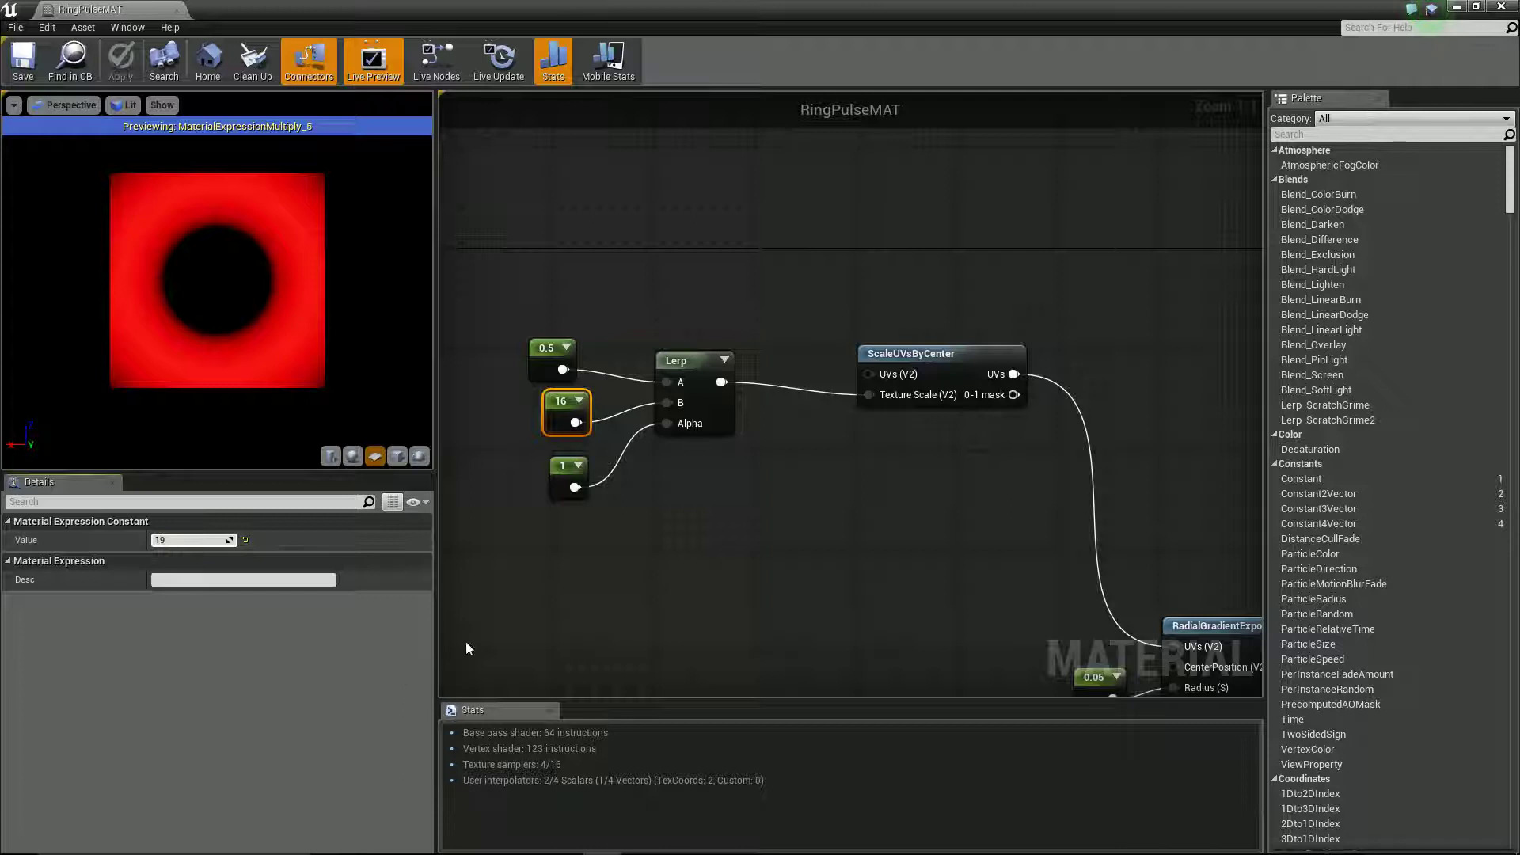
click(537, 590)
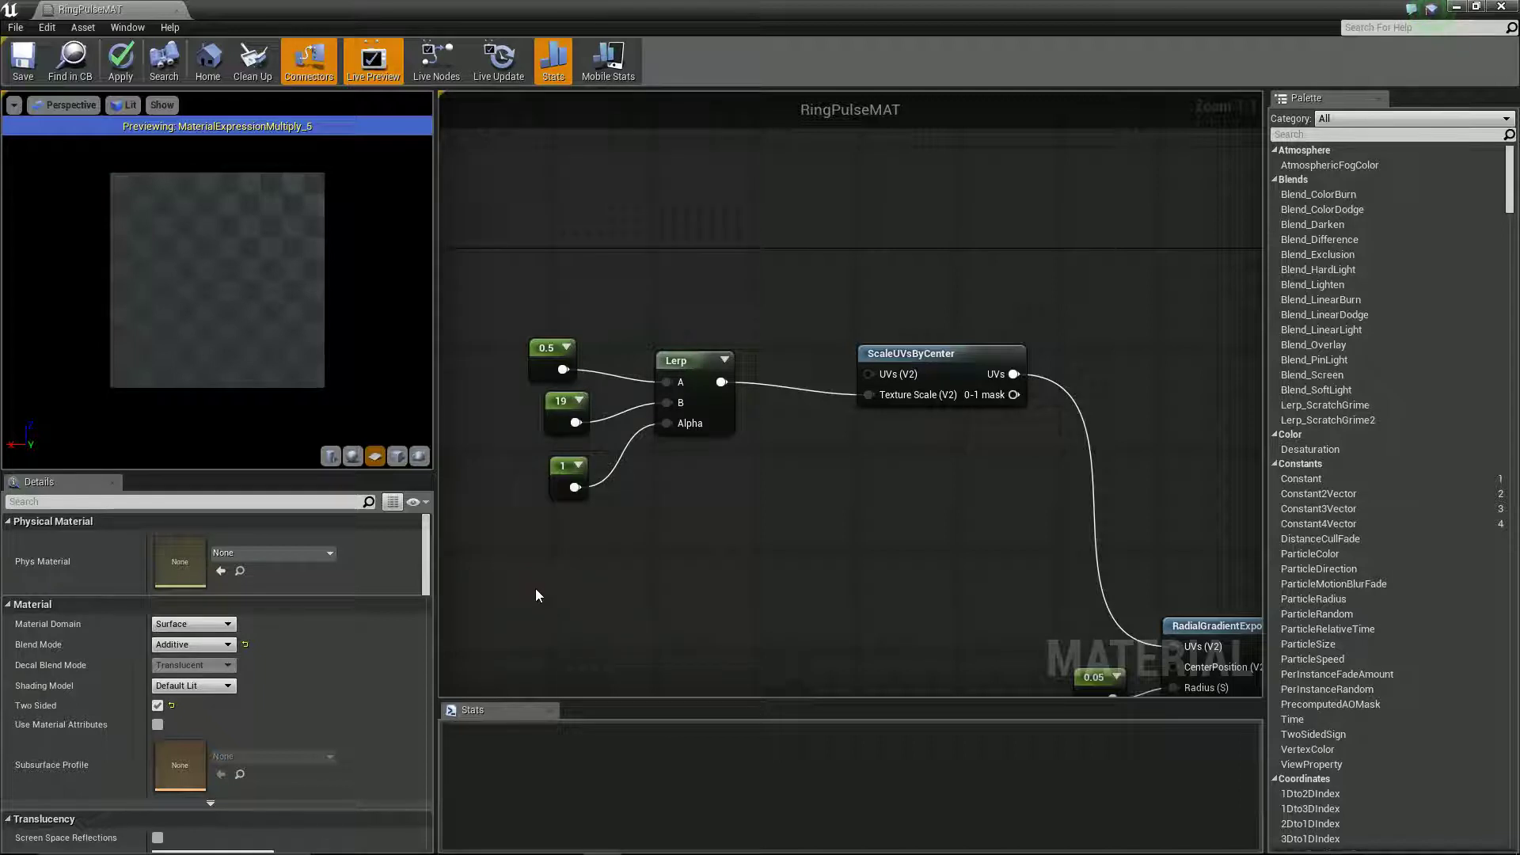
Delete the Constant feeding the Lerp node's Alpha input and add a Time node below the Lerp inputs.
click(562, 480)
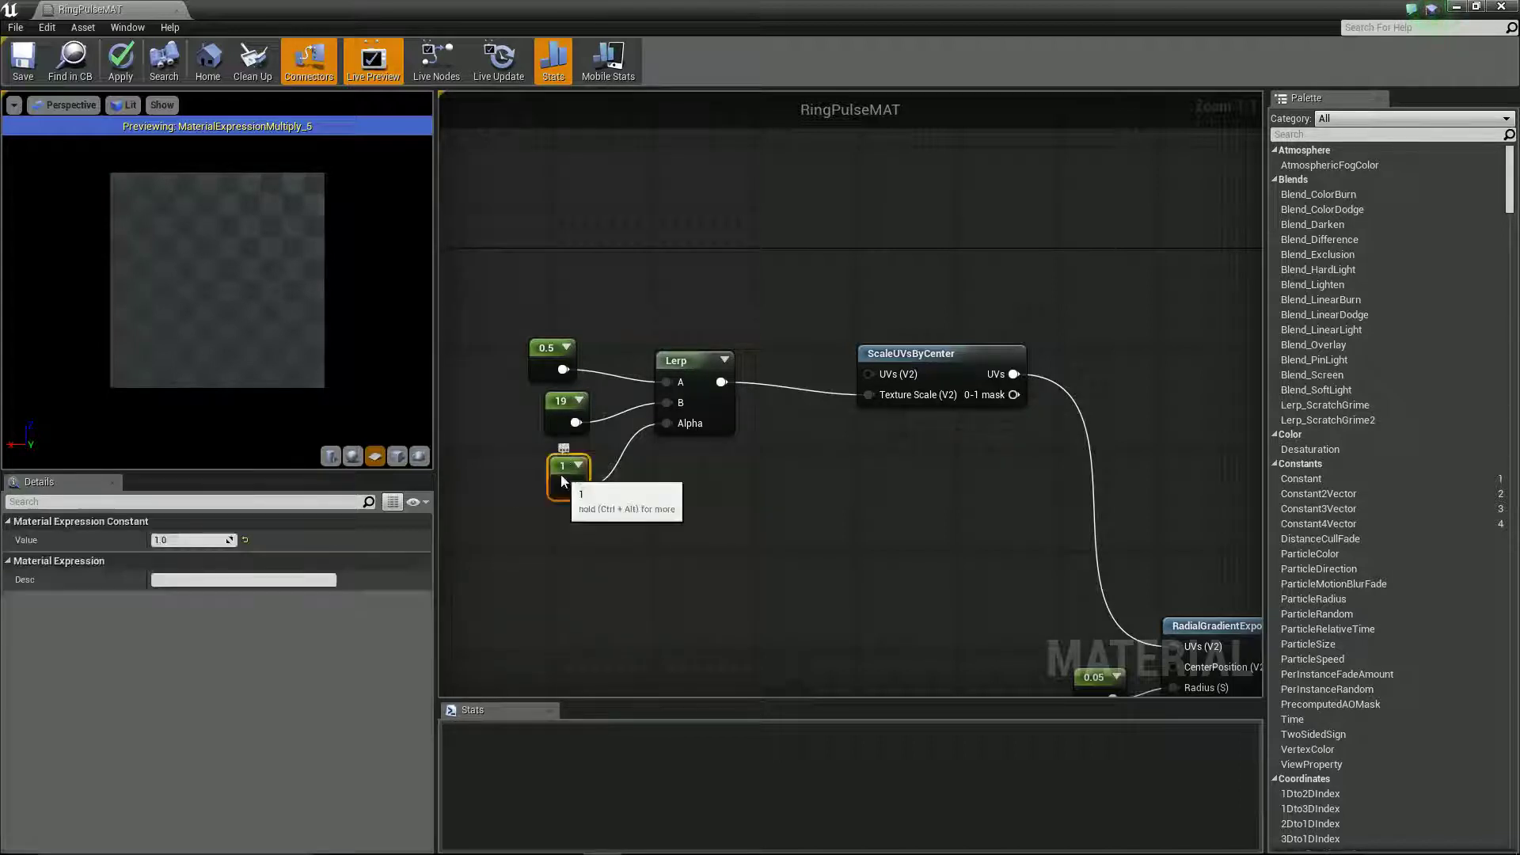
key(Delete)
right_click(527, 536)
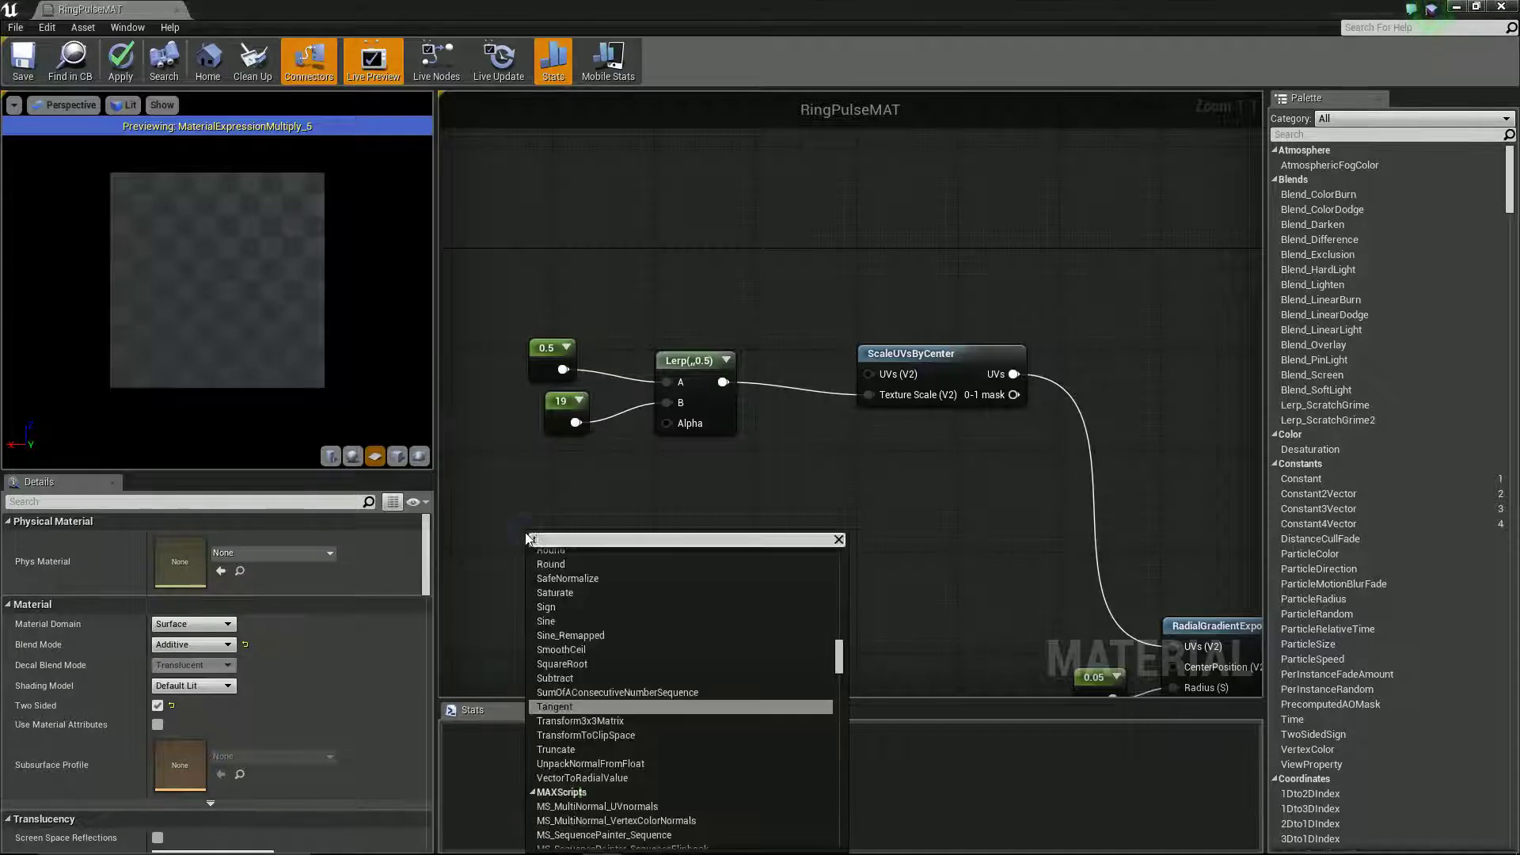
text(time)
key(Return)
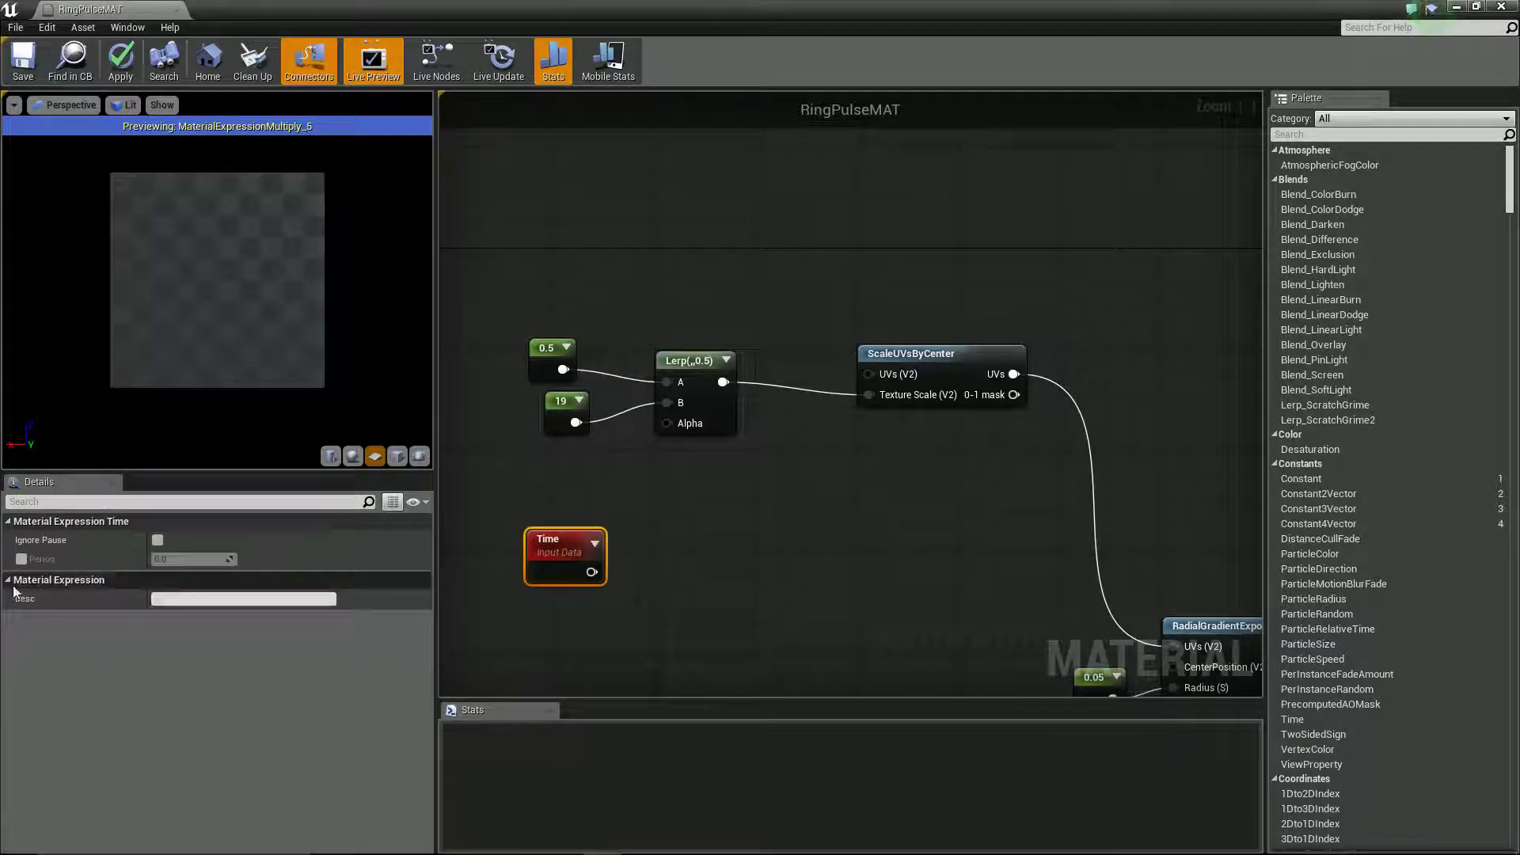
Give the Time node a period of 1, connect it to the Lerp node's Alpha input, and save the material.
click(22, 559)
click(186, 559)
text(1)
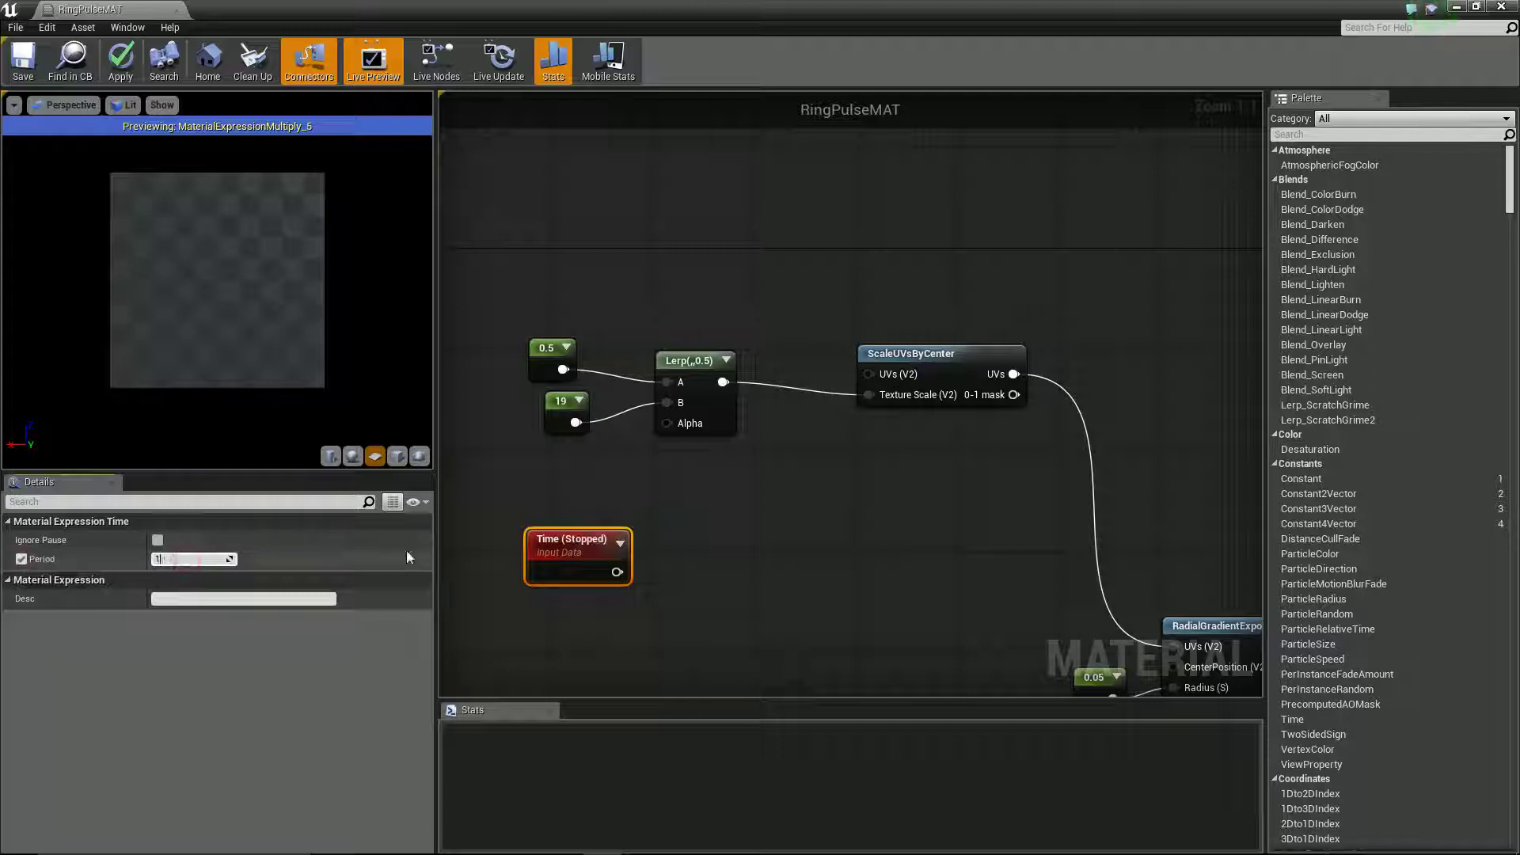
click(678, 506)
drag(640, 573, 666, 425)
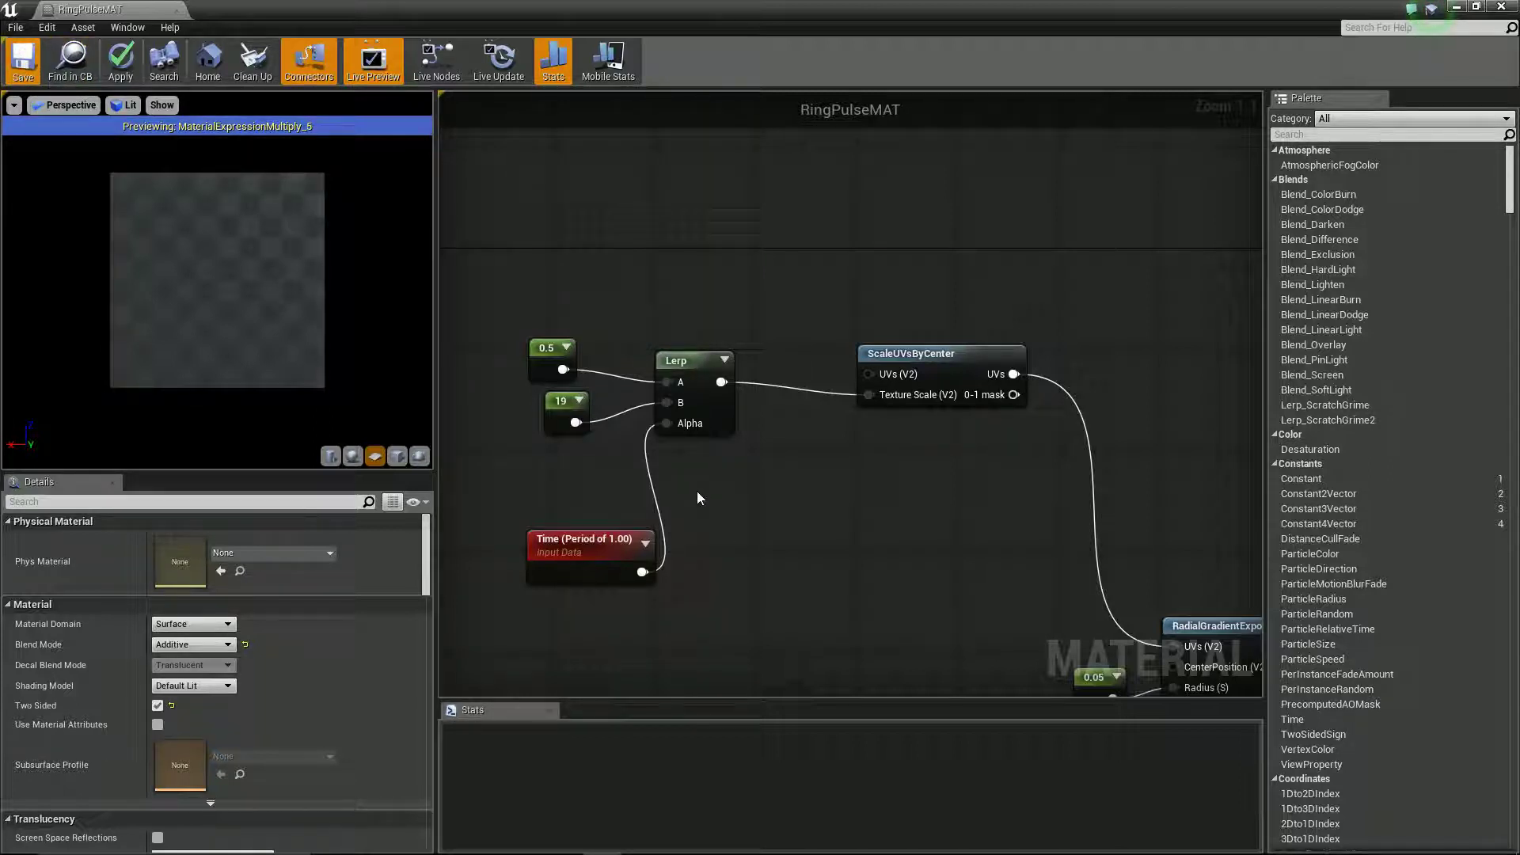
key(ctrl+s)
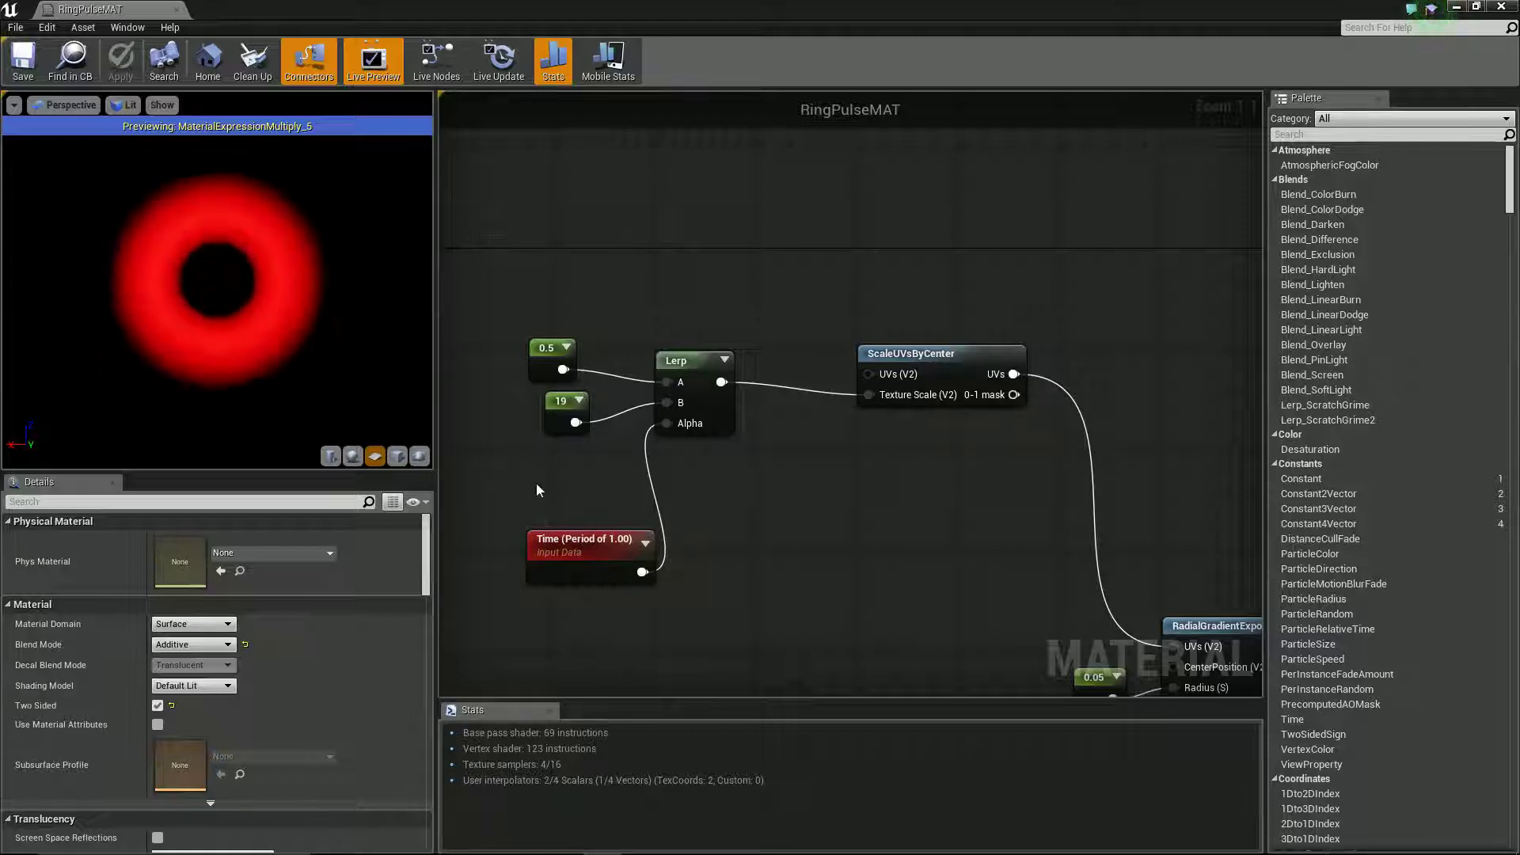
Make room beside the Time node and add a Clamp node and a Multiply node.
drag(554, 544, 517, 554)
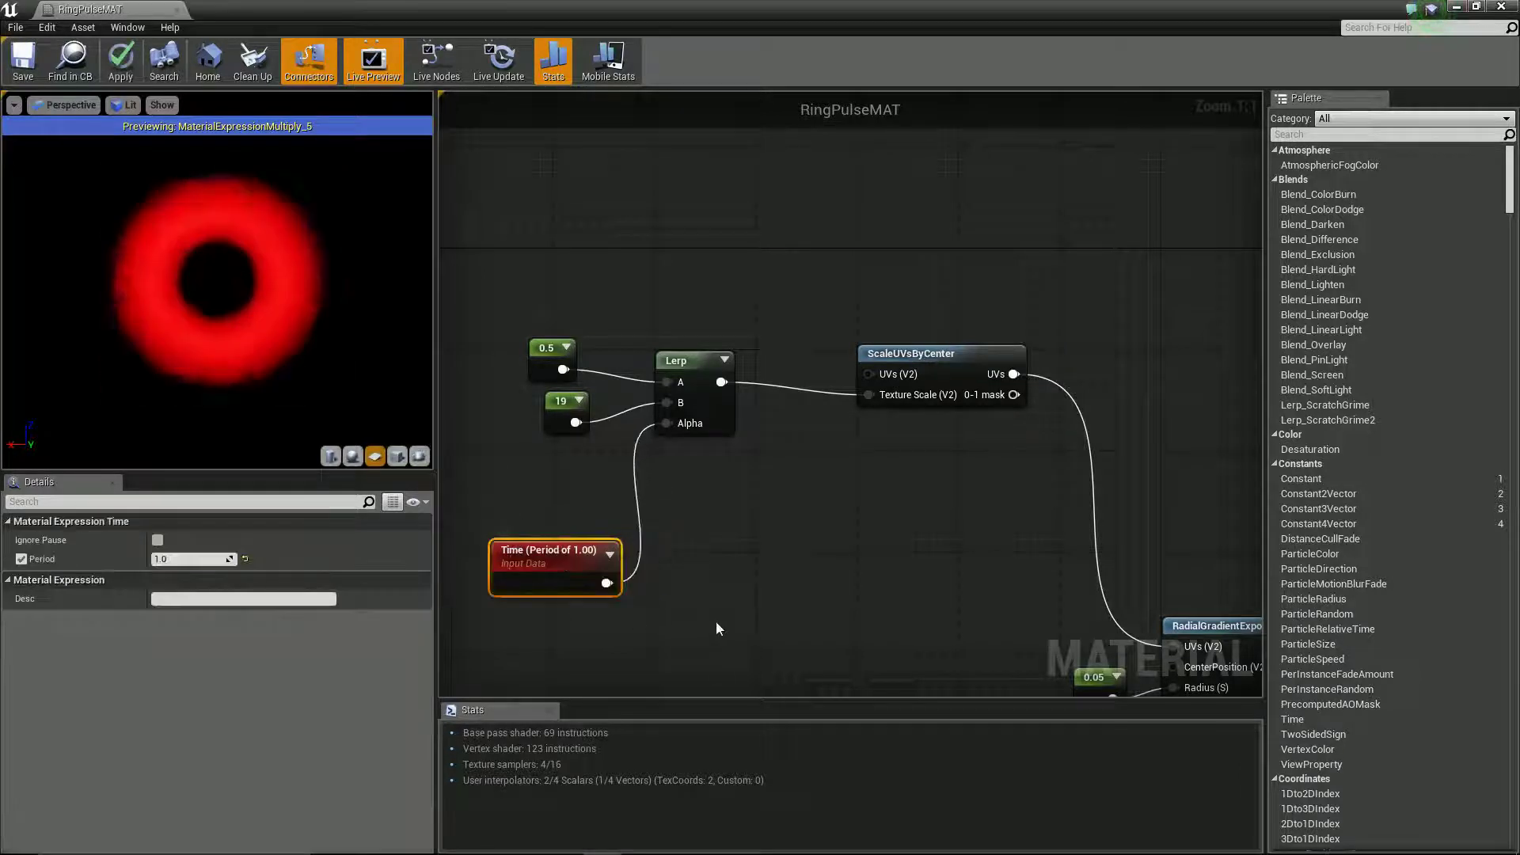
mouse_move(716, 586)
right_down()
mouse_move(711, 624)
mouse_move(698, 609)
right_up()
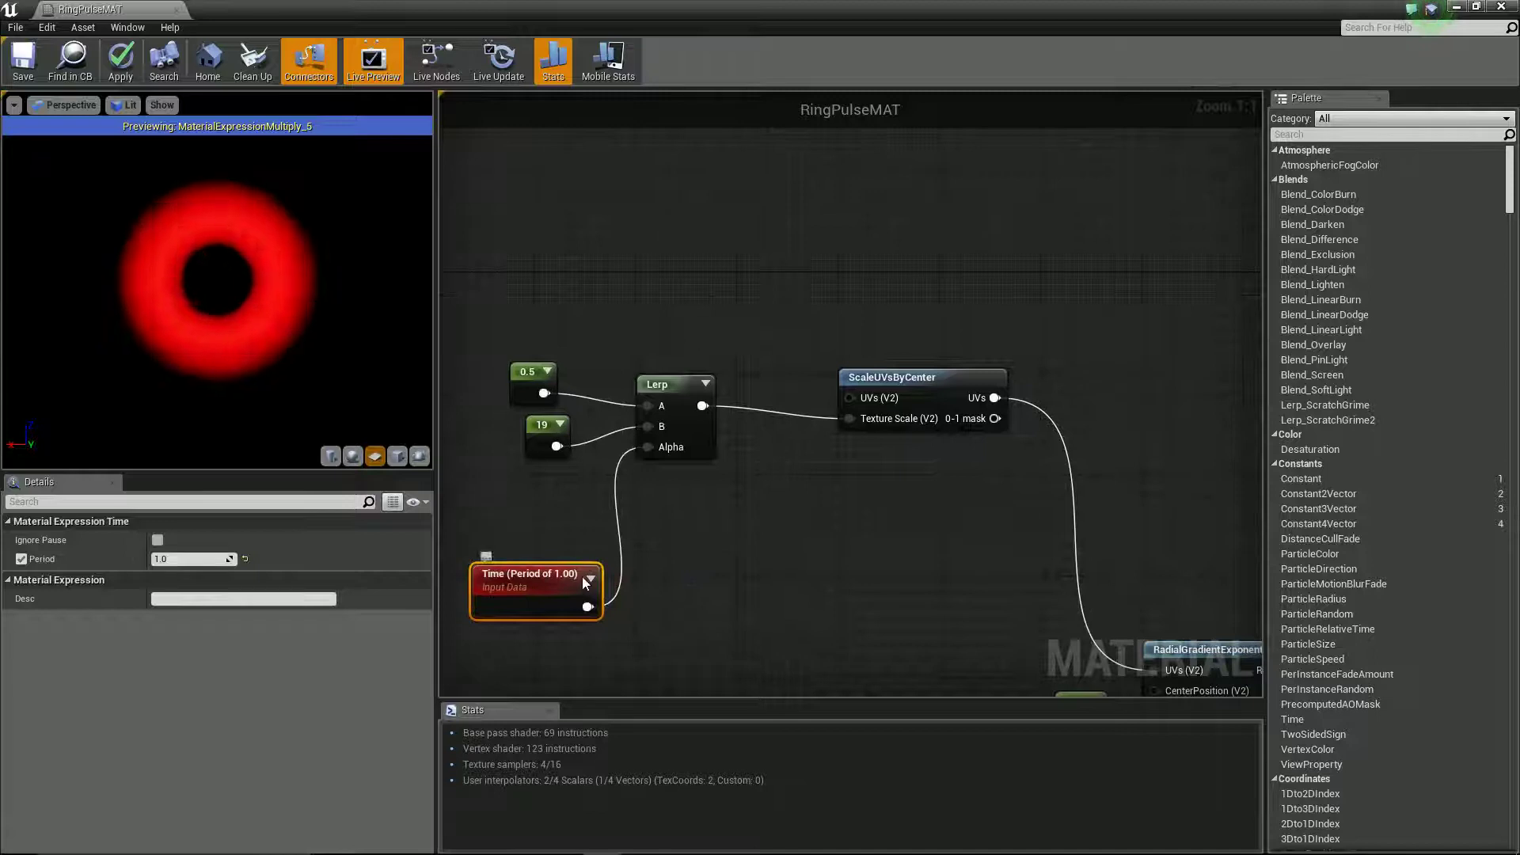
right_click(662, 612)
text(clamp)
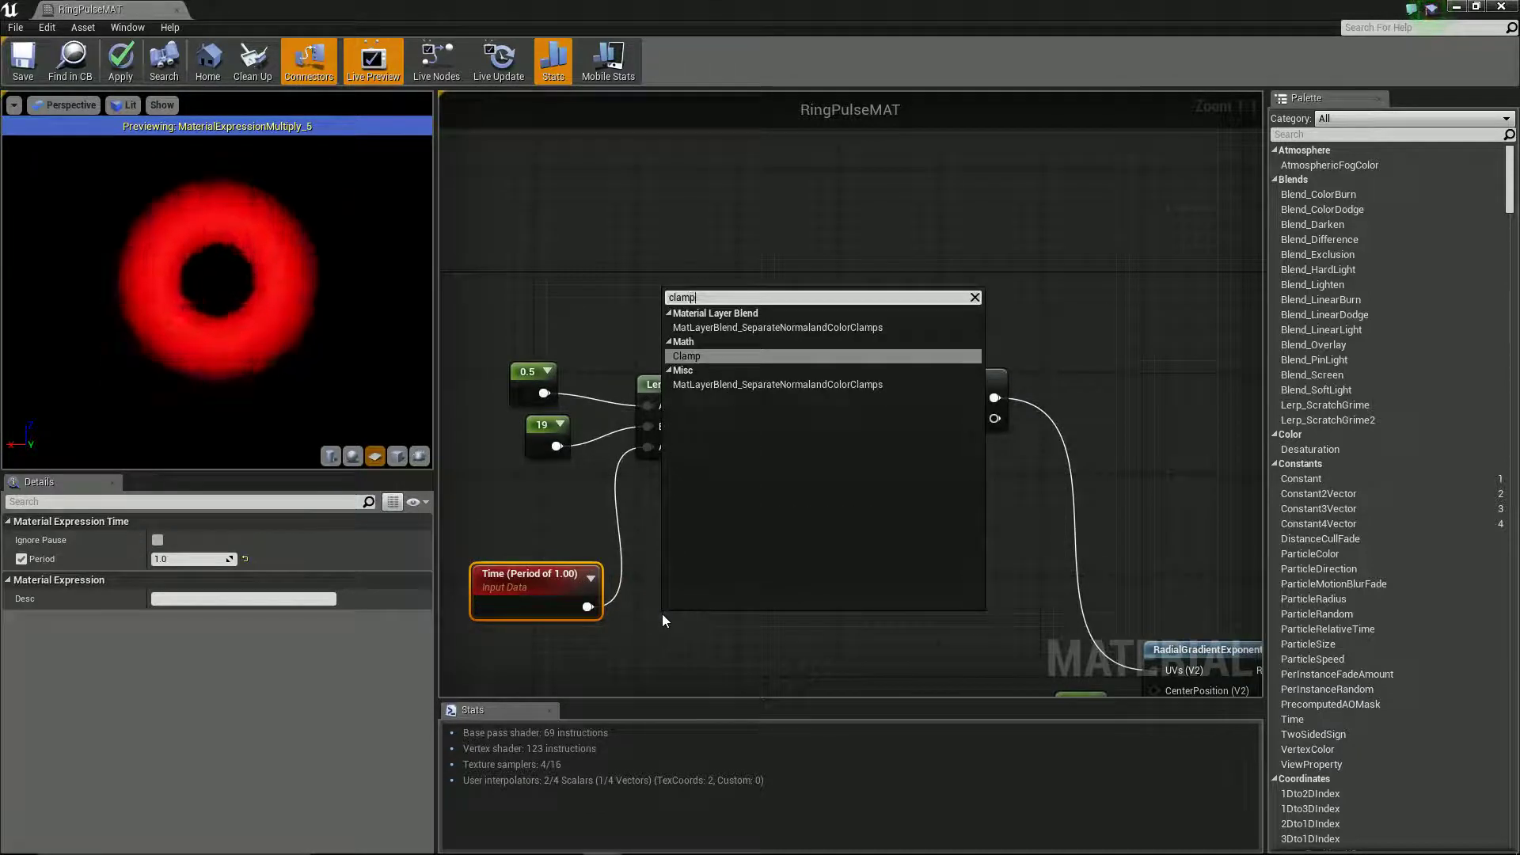
key(Return)
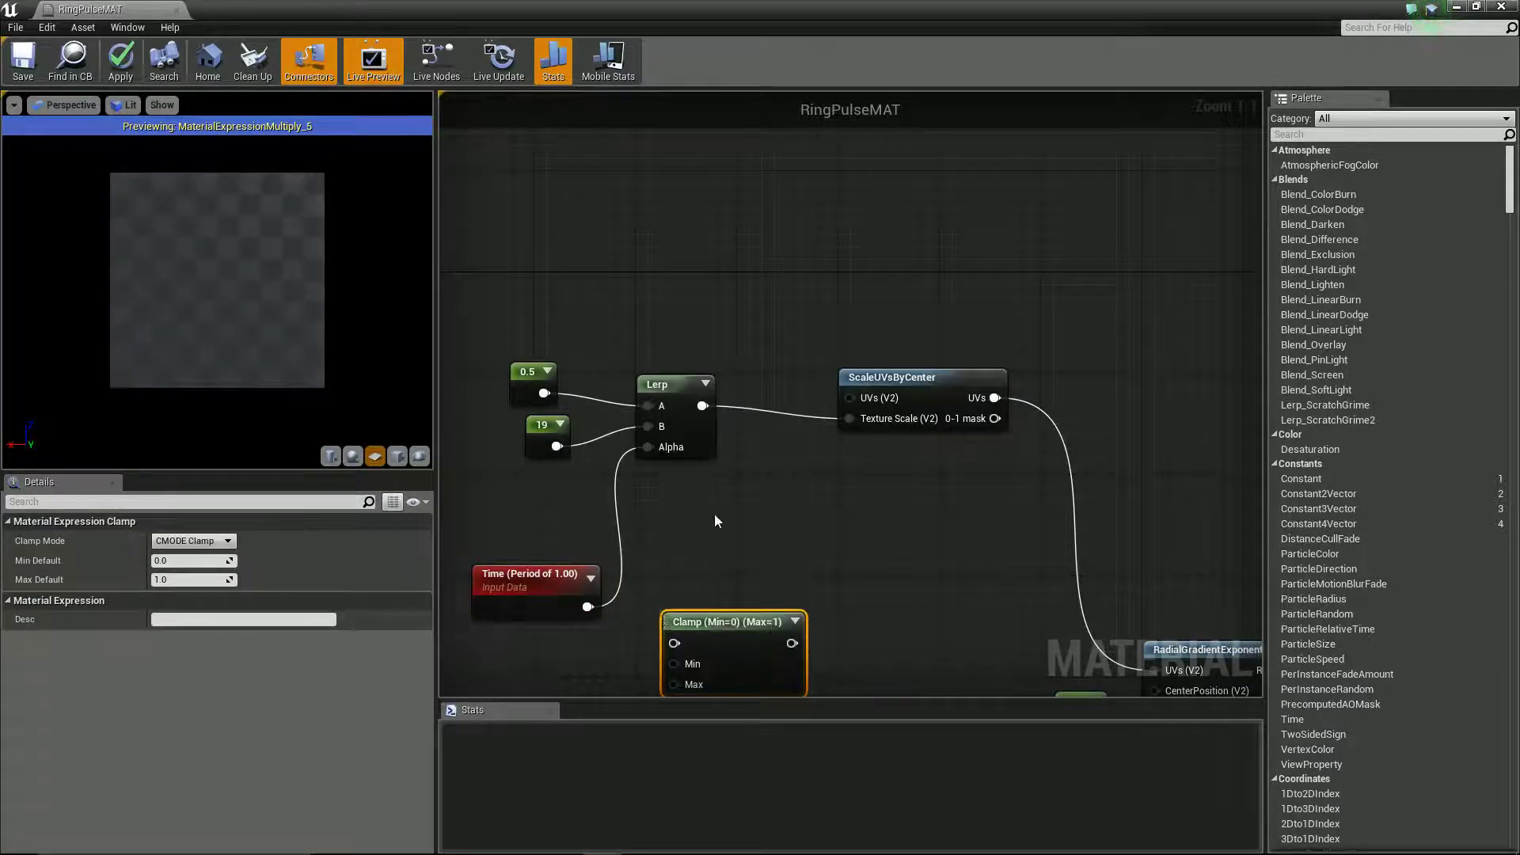
right_drag(715, 519, 797, 452)
click(910, 535)
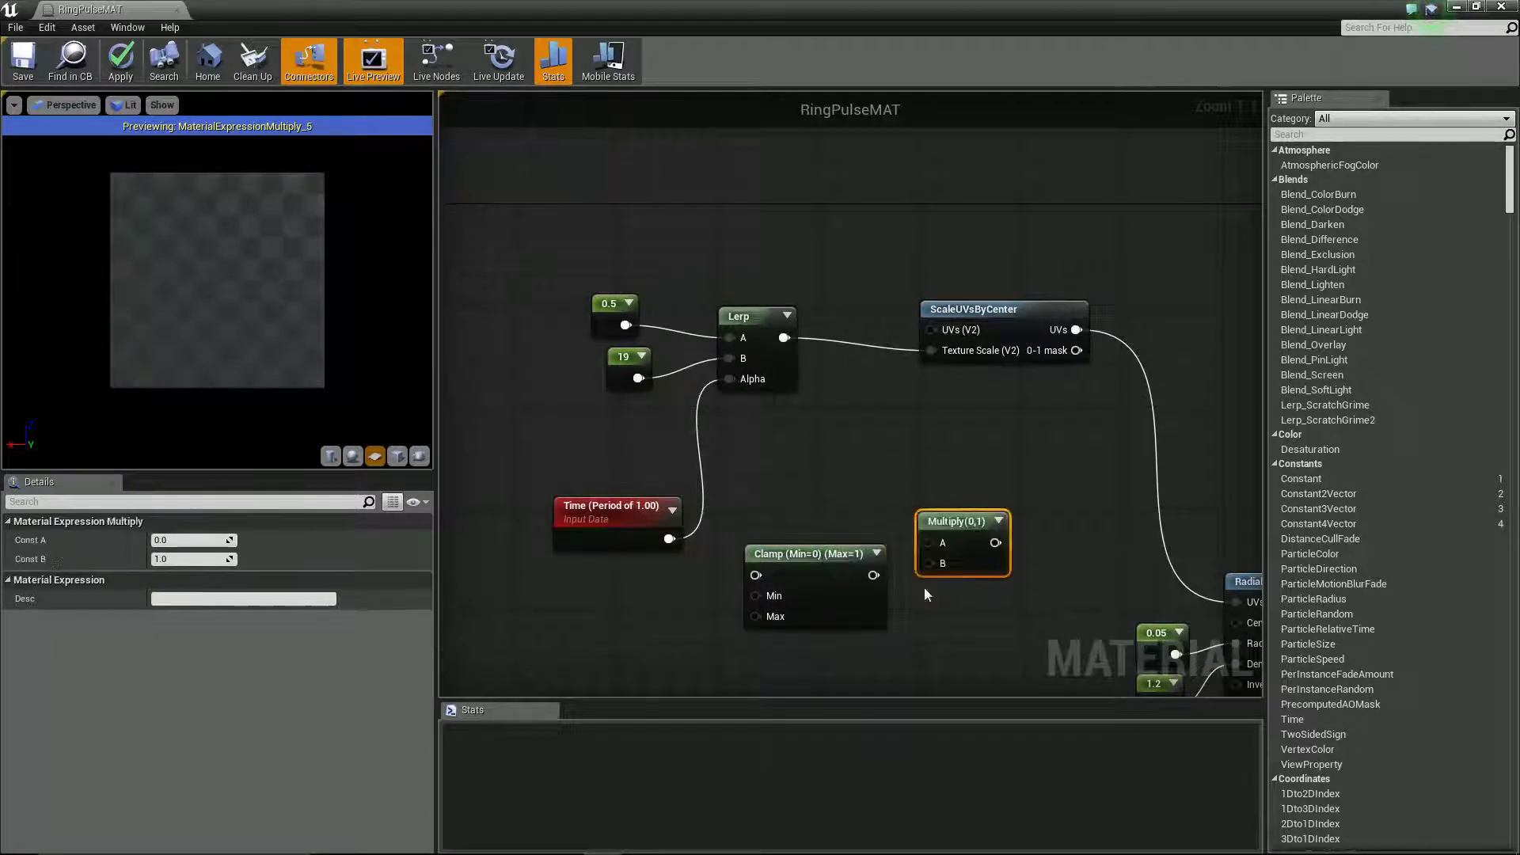
Line up the Time, Clamp and Multiply nodes and chain them through Multiply's A input into the Lerp node's Alpha.
drag(986, 665, 508, 502)
right_drag(553, 464, 752, 440)
drag(689, 488, 663, 500)
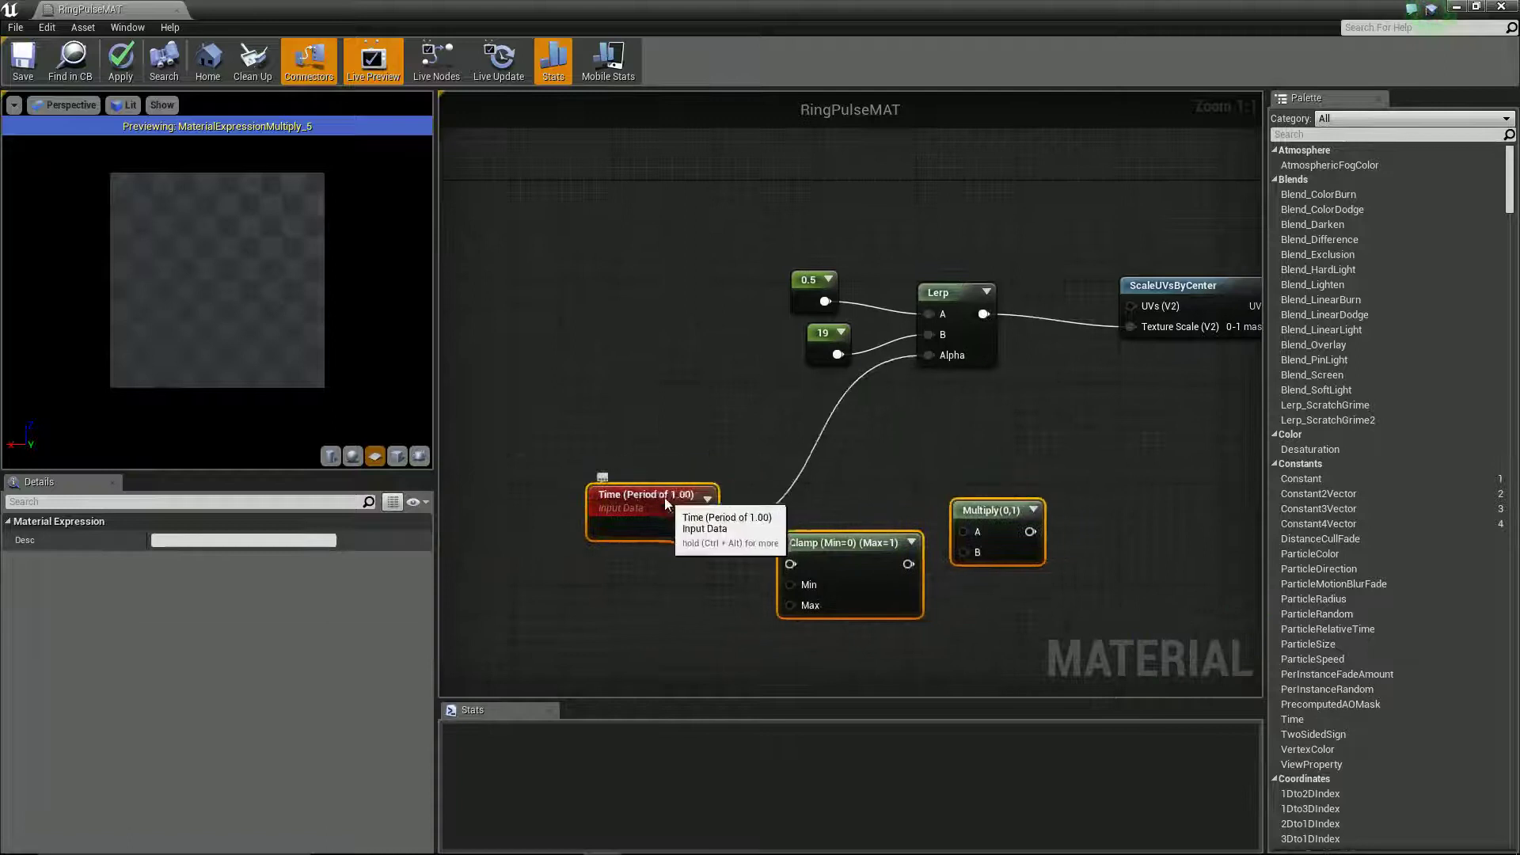
click(744, 491)
drag(813, 550, 800, 515)
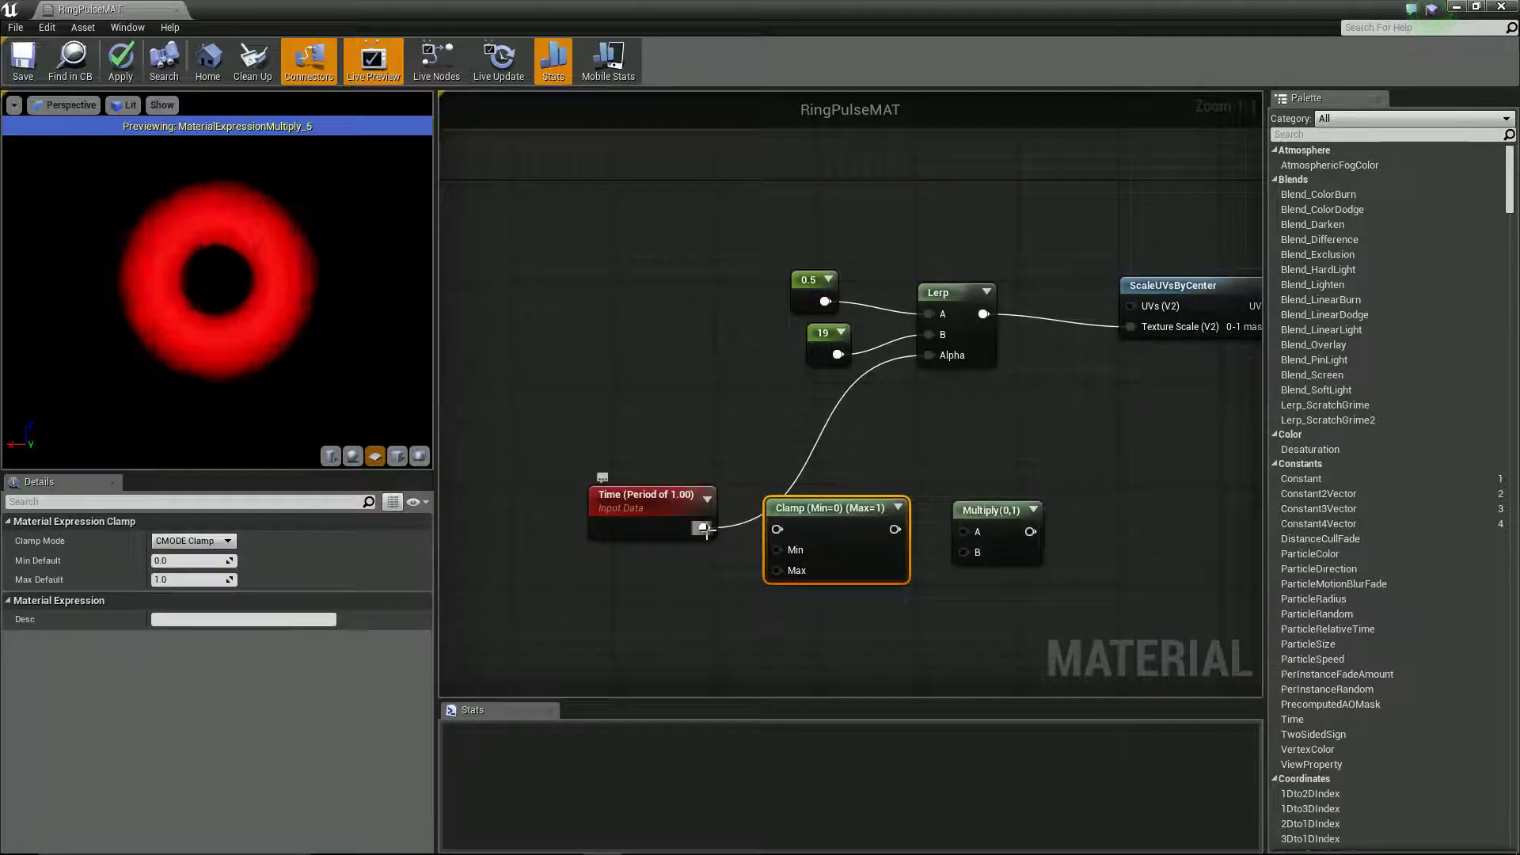
drag(704, 527, 778, 528)
drag(895, 529, 929, 356)
Set the Time node's period to 3.
click(675, 489)
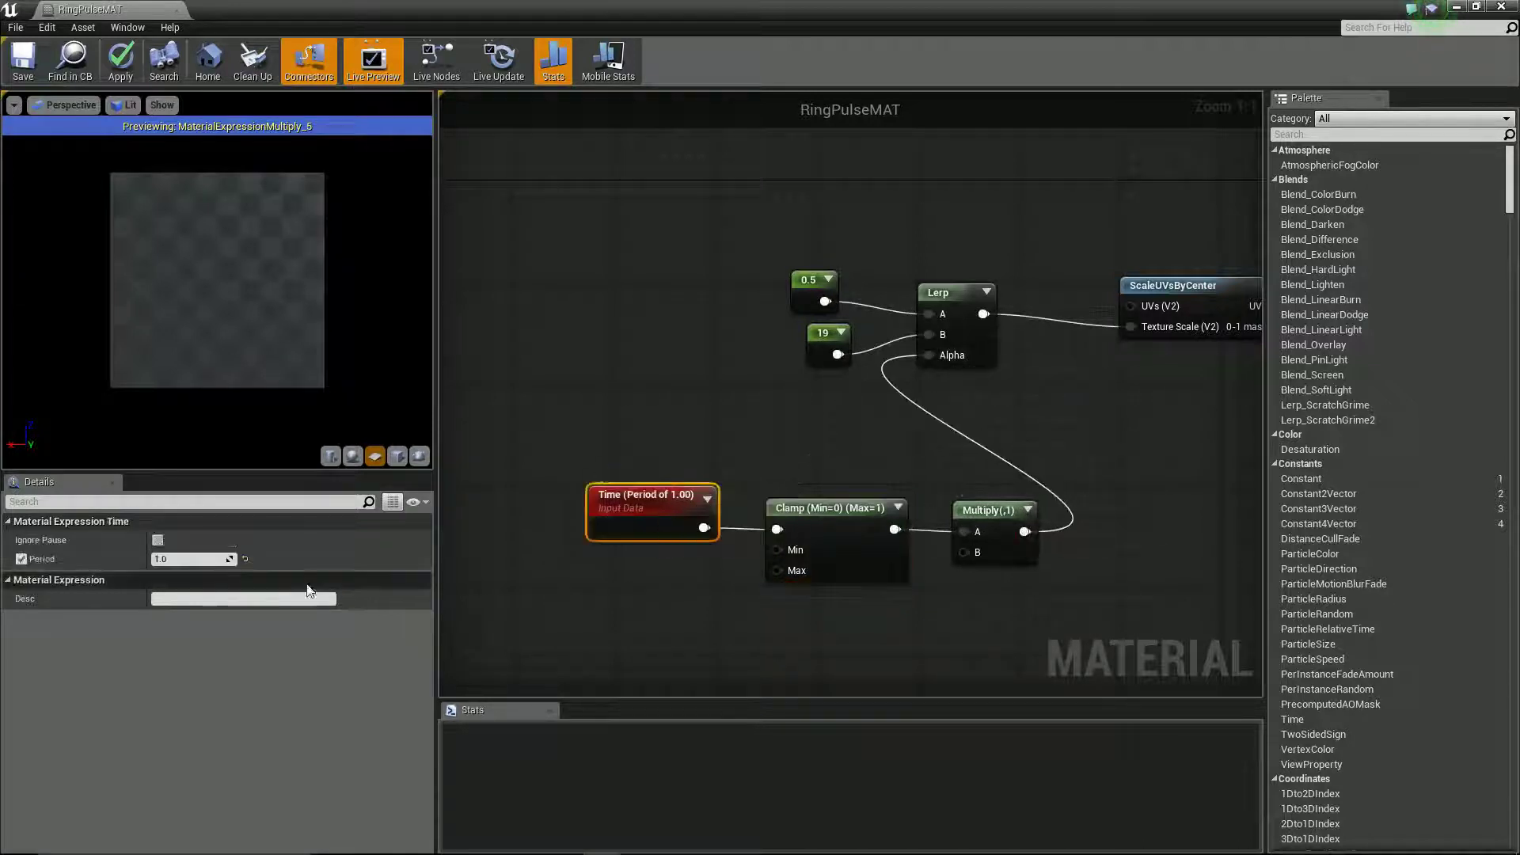
click(199, 559)
text(3)
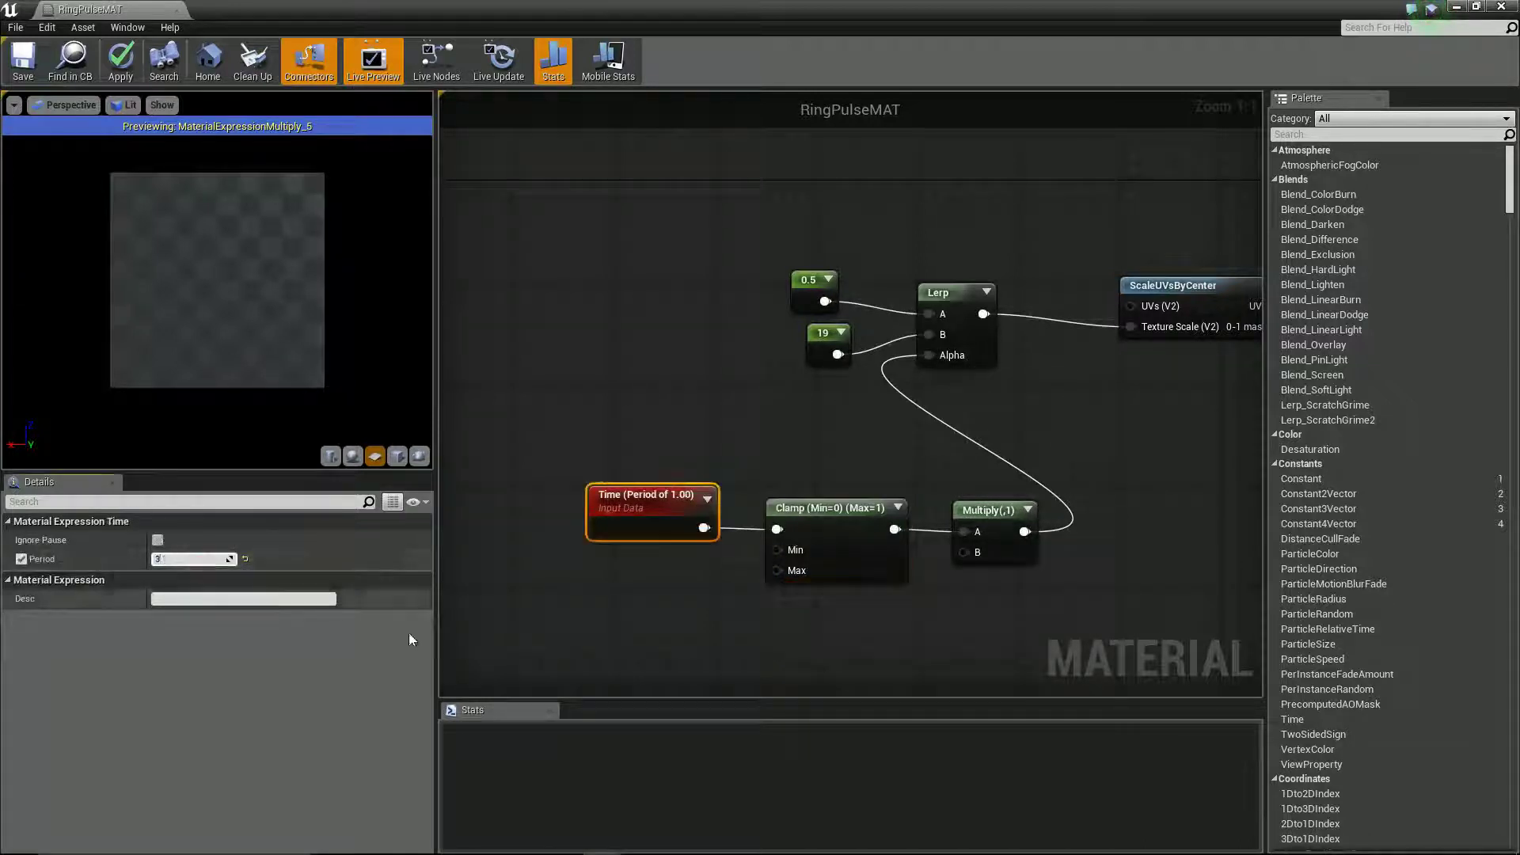
click(676, 589)
Set Const B of the Multiply node that feeds the Lerp node's Alpha to 2.
click(995, 516)
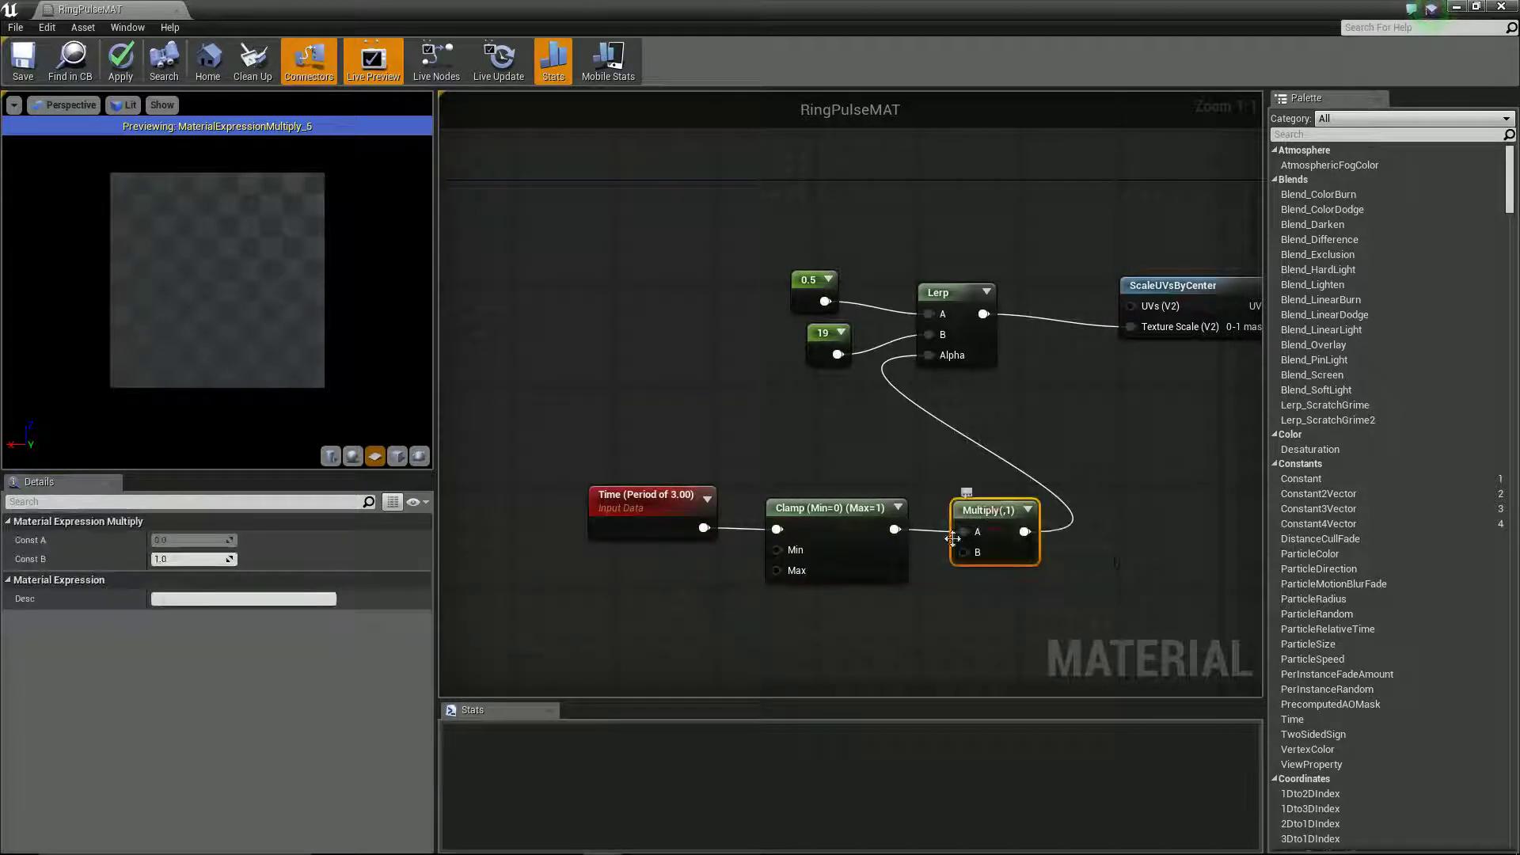
click(188, 560)
text(2)
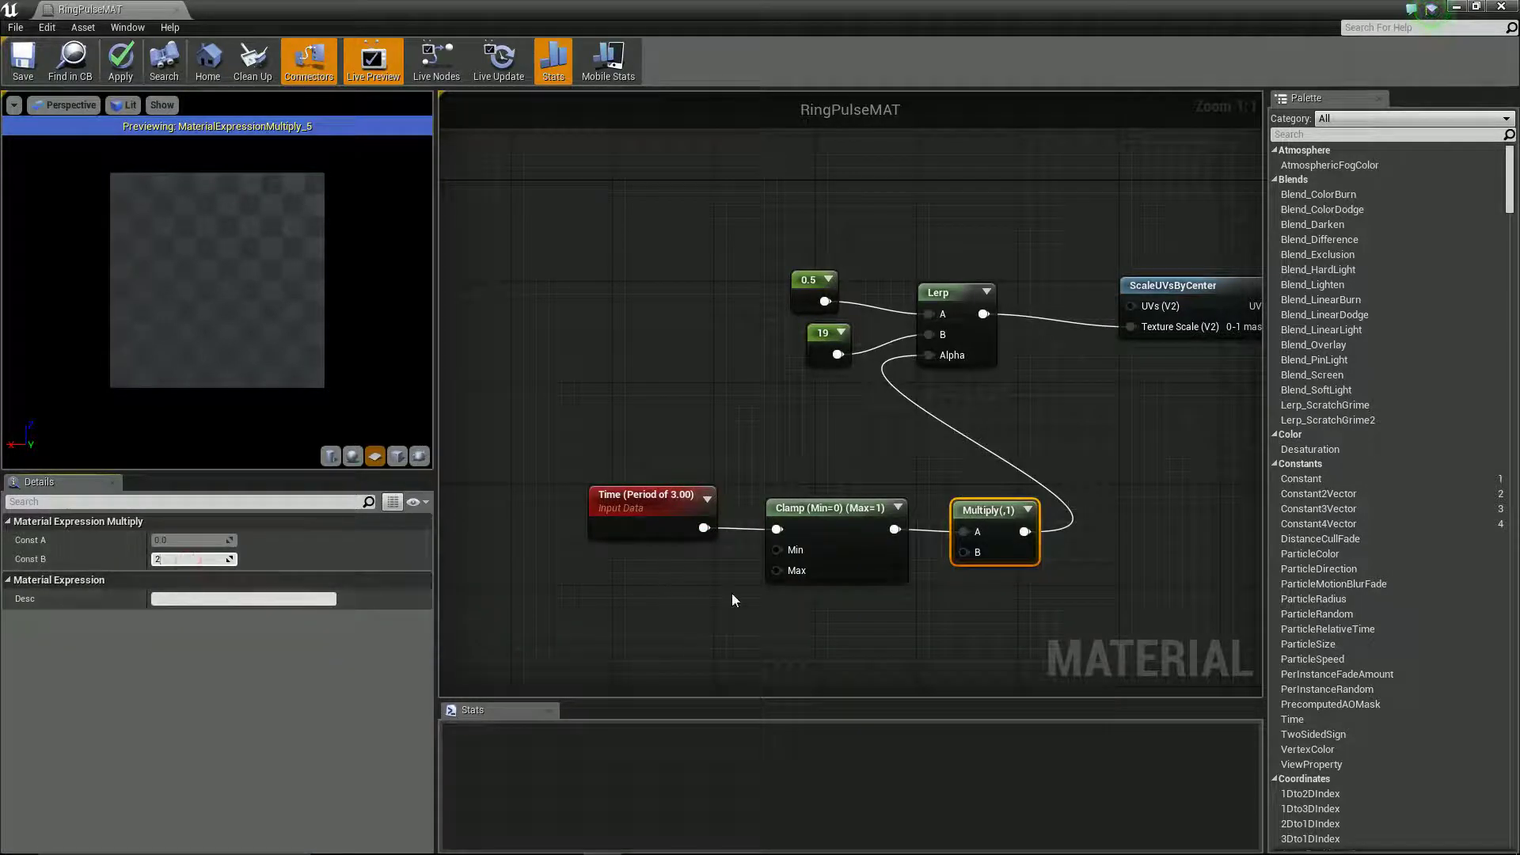
click(732, 592)
Set the Clamp node's minimum to 0.1 and maximum to 2.5, and save the material.
click(824, 522)
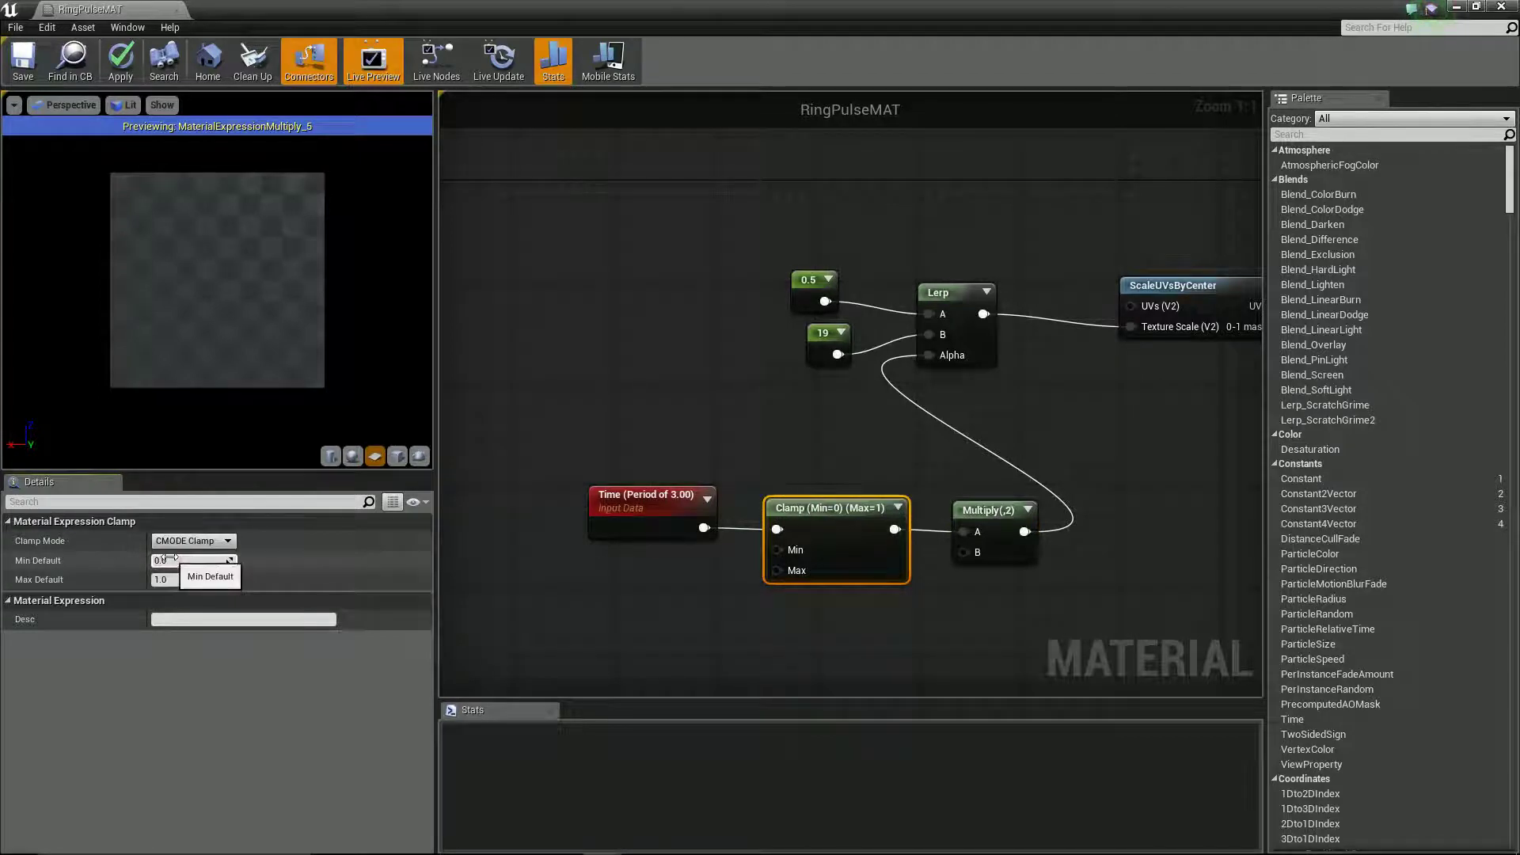
click(181, 560)
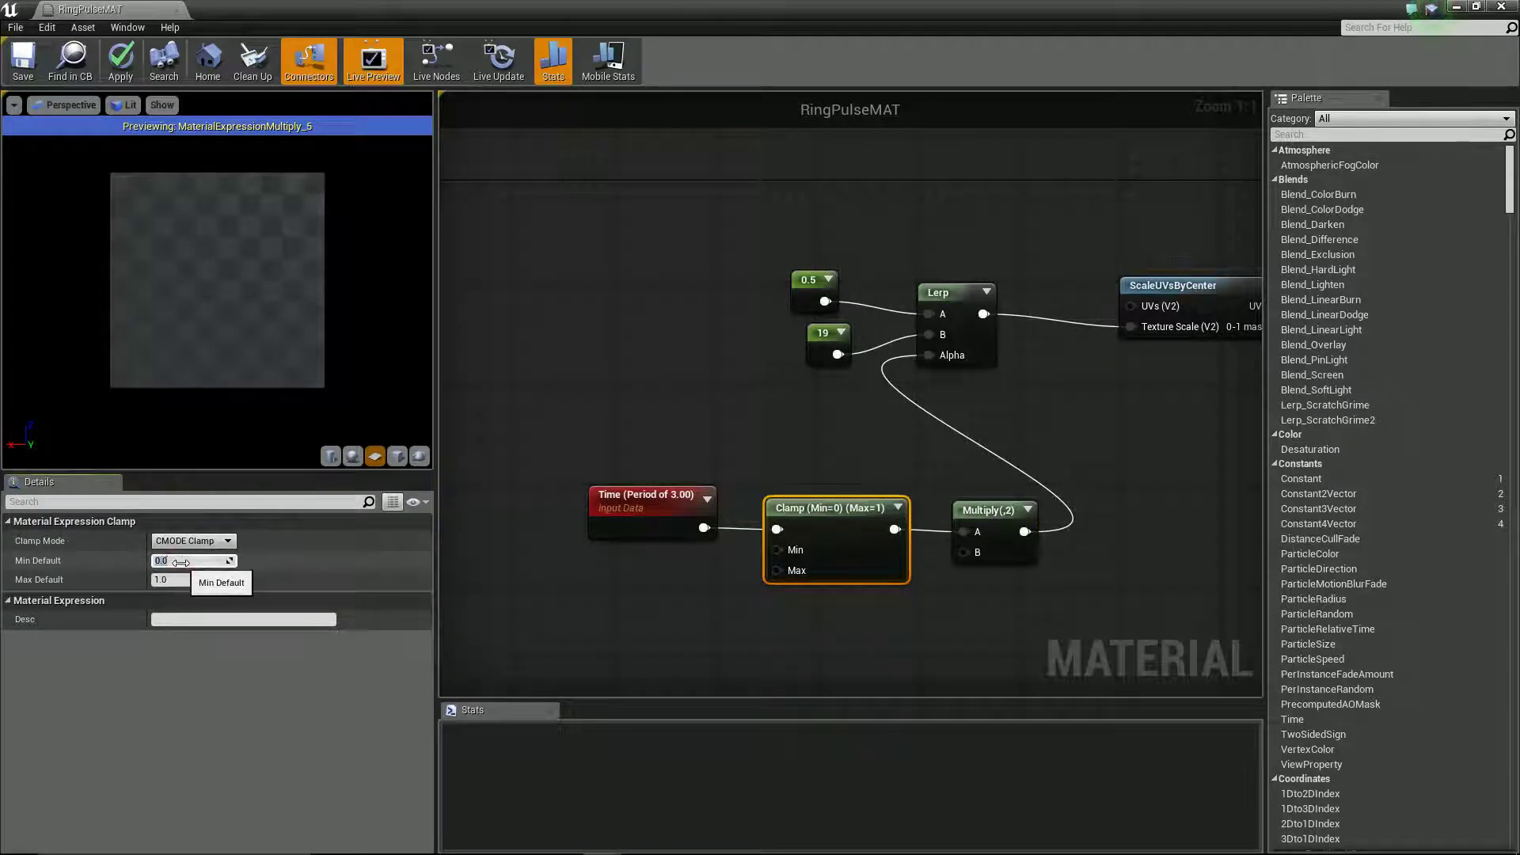
text(0.1)
key(Return)
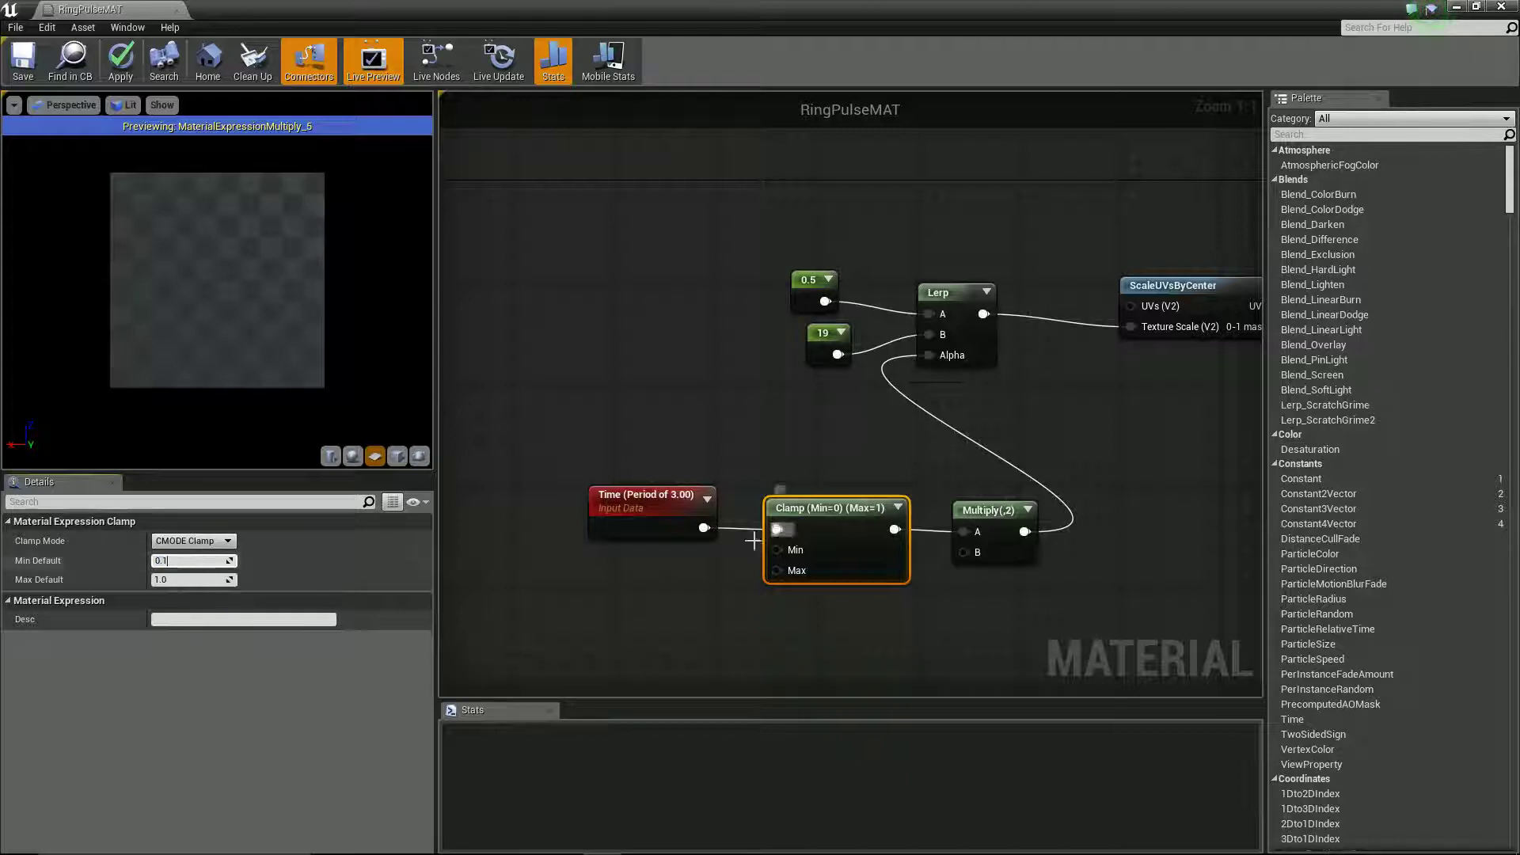
click(181, 580)
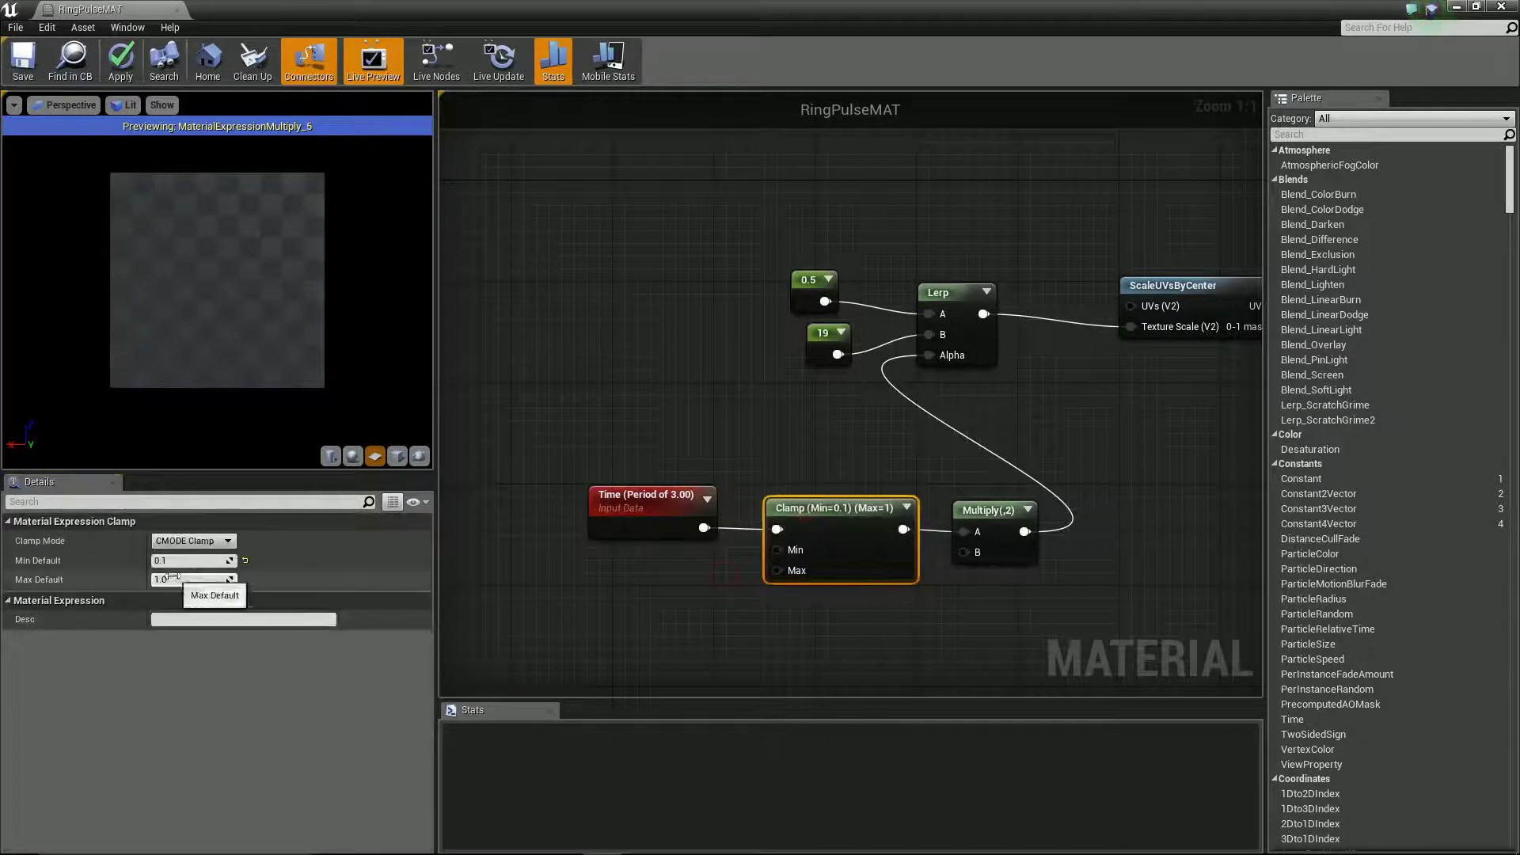
text(2)
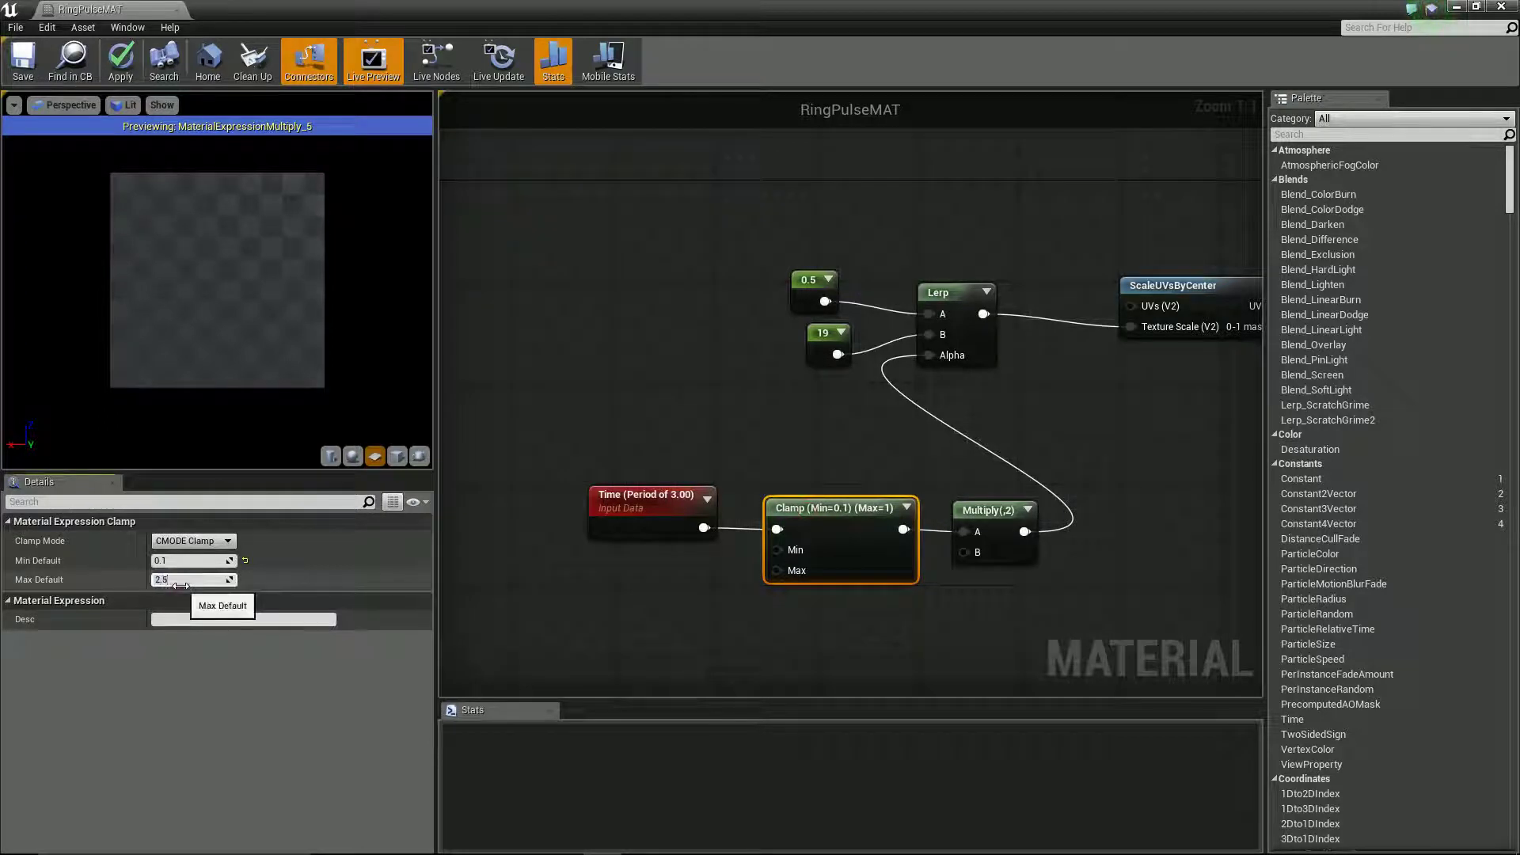
text(.5)
click(687, 604)
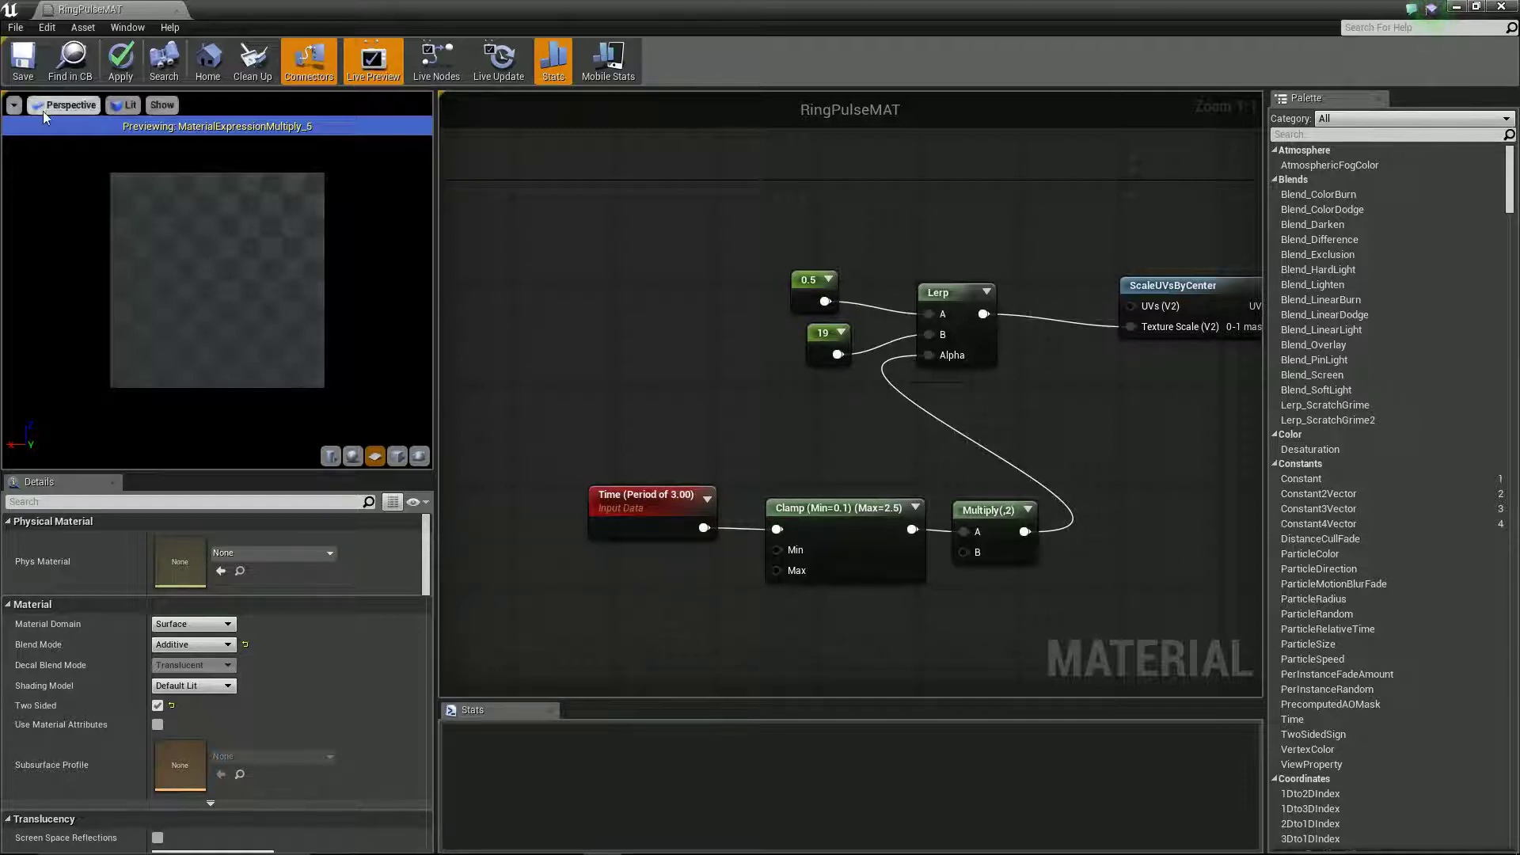
click(23, 61)
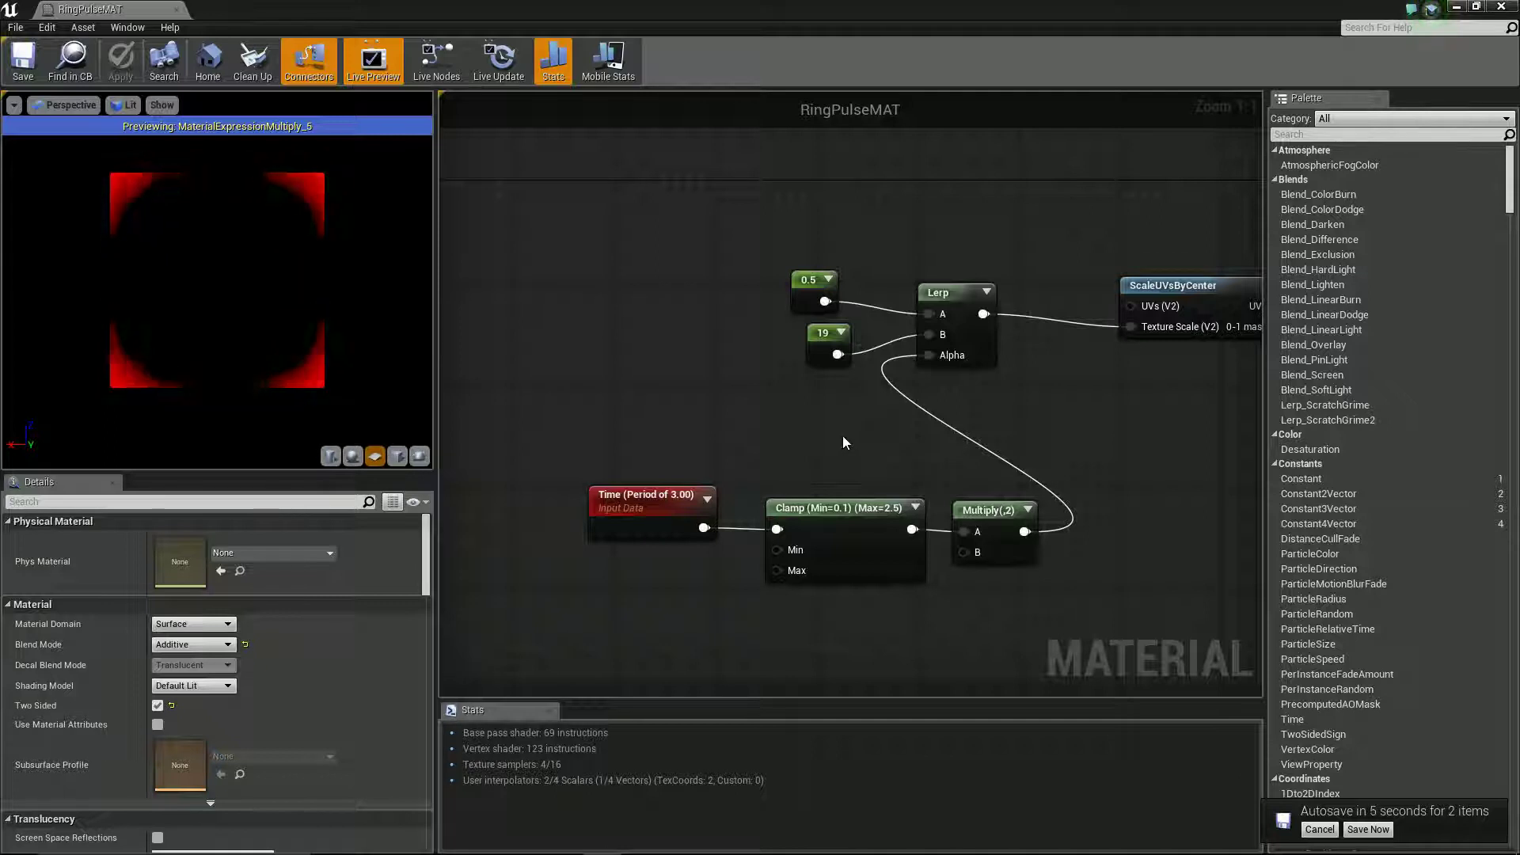
Enclose the Time, Clamp, Multiply, Lerp, Constant and ScaleUVsByCenter nodes in a comment titled "scale" and reposition it.
scroll(863, 449, down, 2)
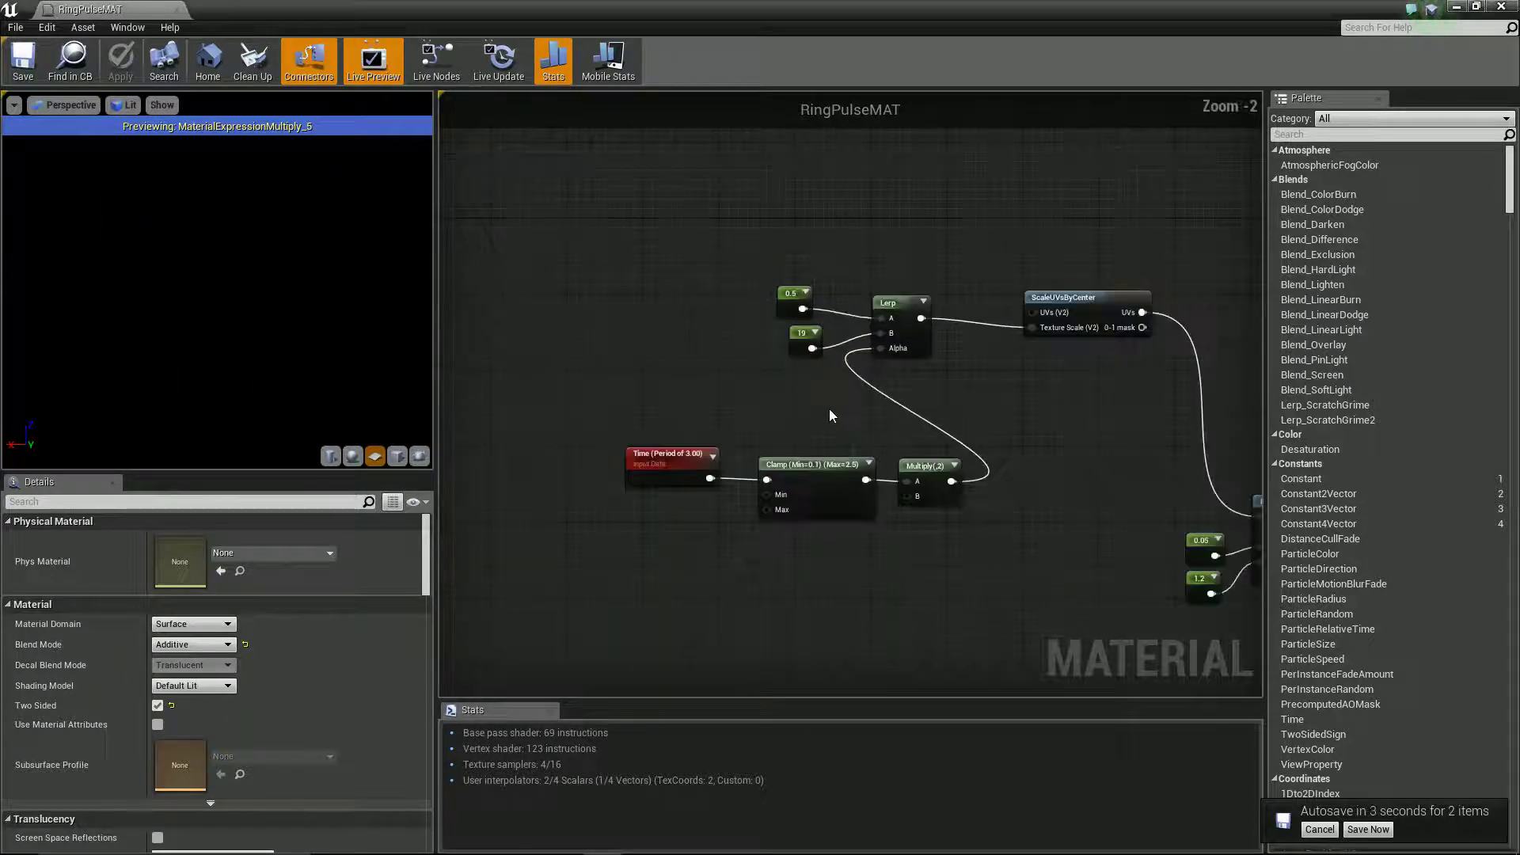
scroll(829, 410, up, 1)
drag(604, 645, 1177, 234)
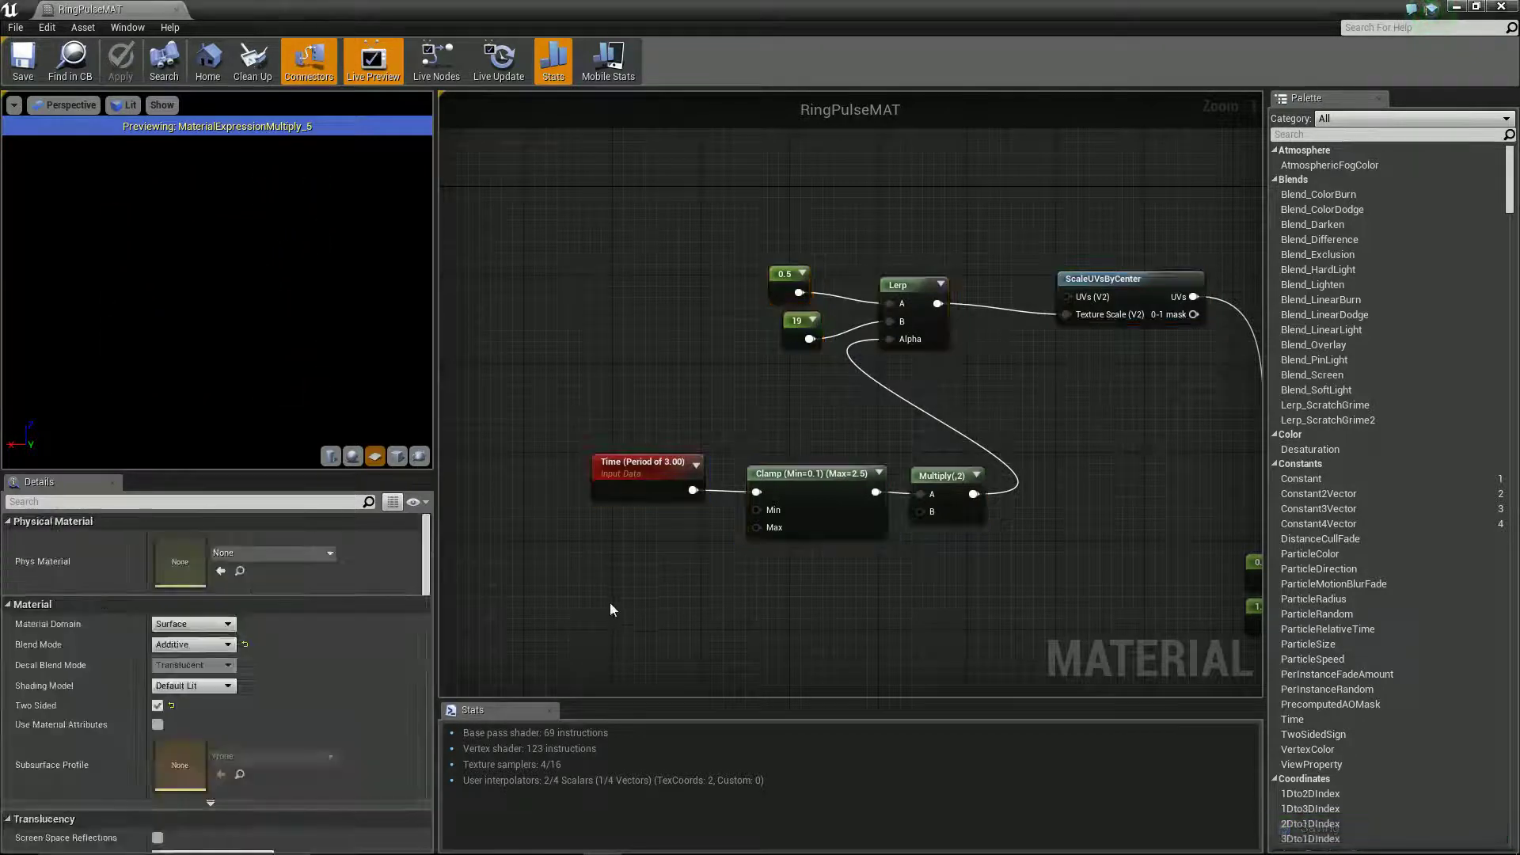
drag(609, 602, 1143, 247)
key(c)
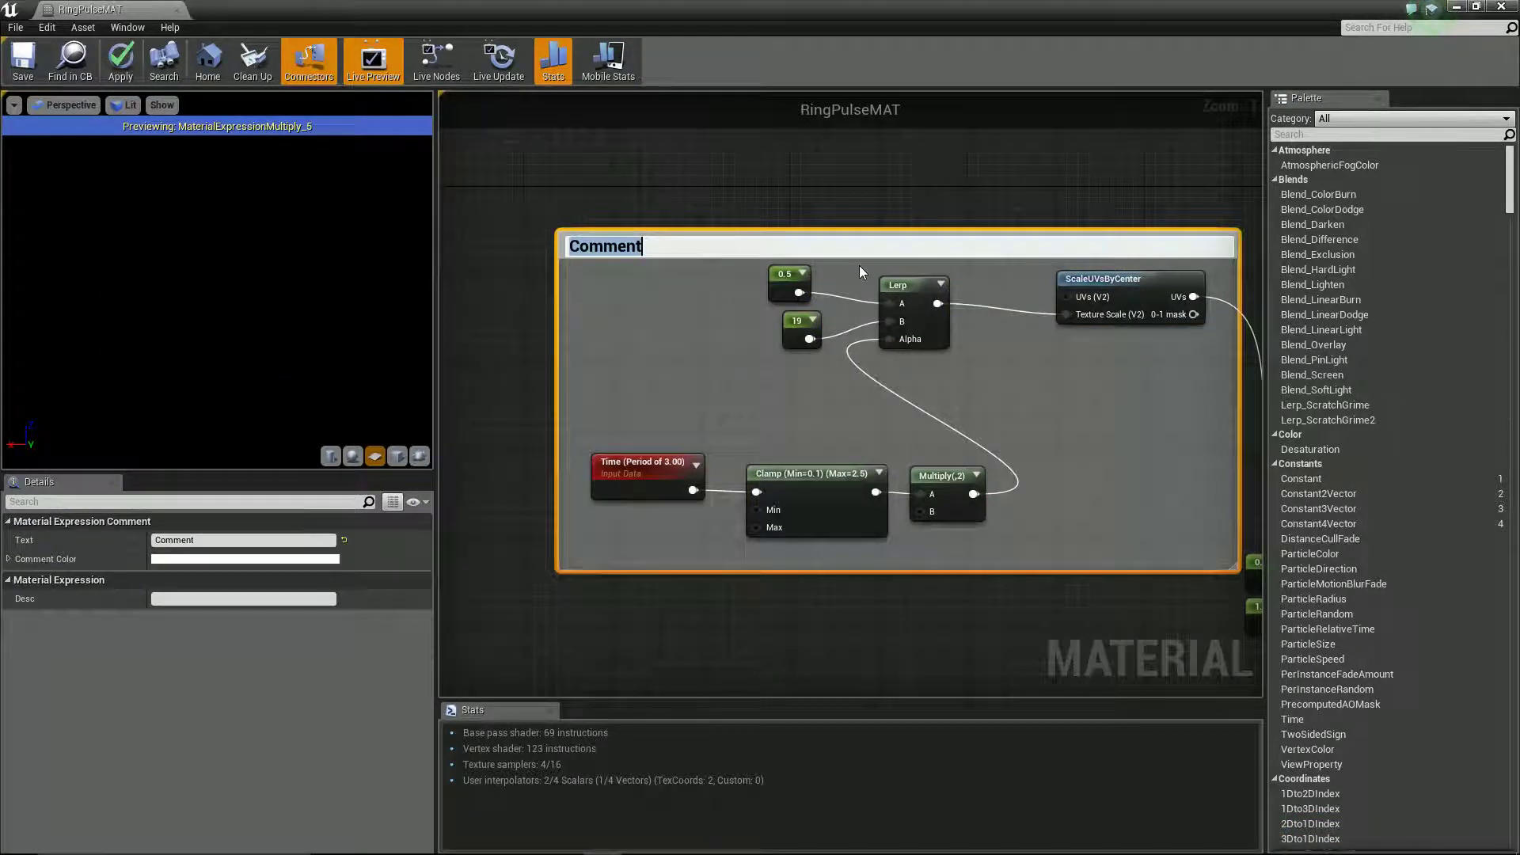
text(Scale)
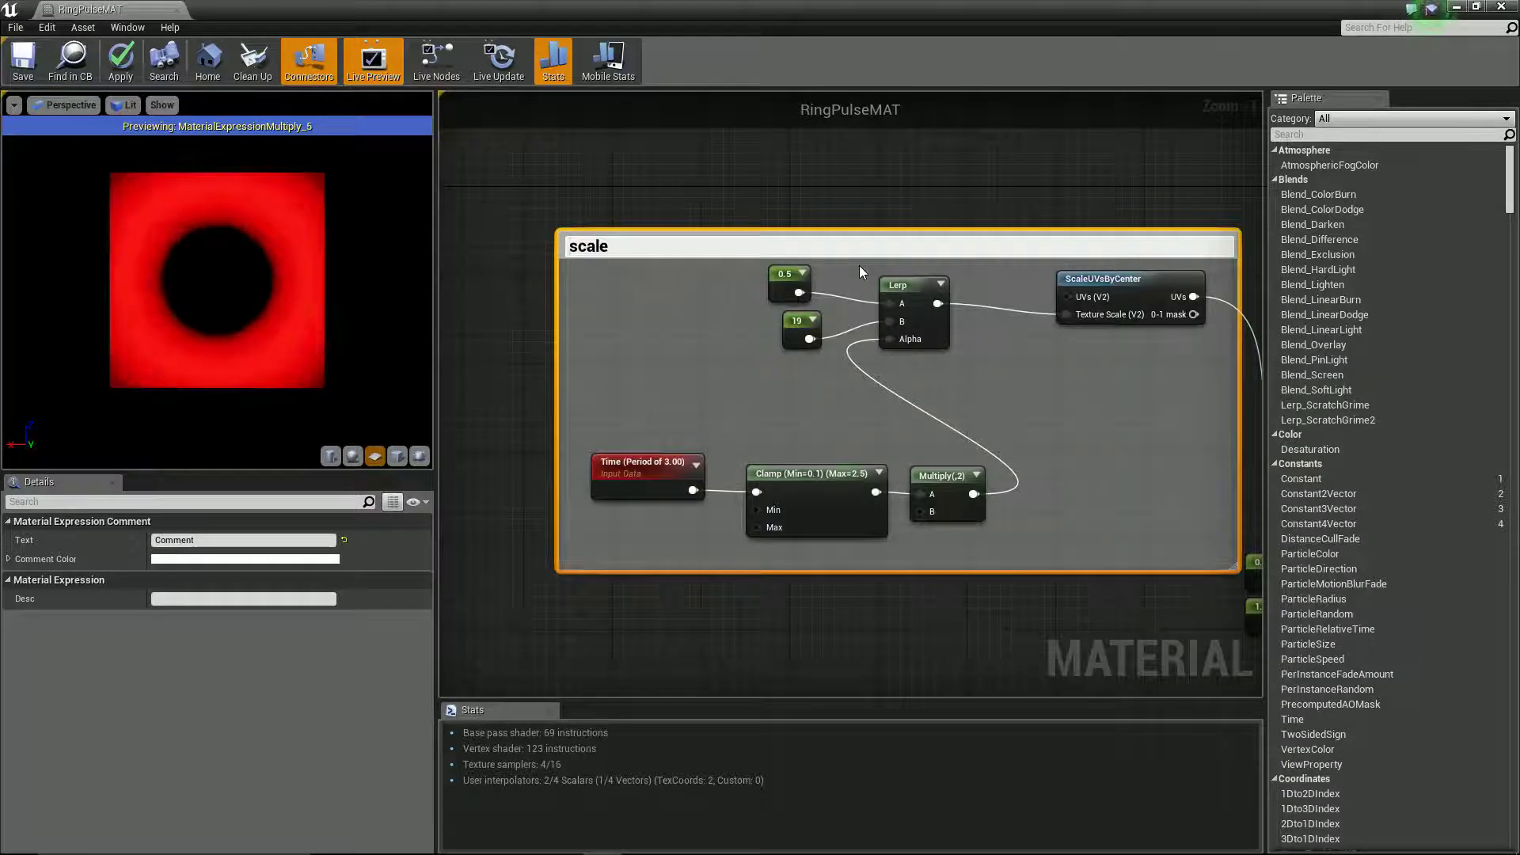
click(792, 211)
drag(781, 247, 693, 227)
Move the RadialGradientExponential node together with its two Constants and the Sine node slightly away from the scale comment.
right_drag(957, 618, 648, 662)
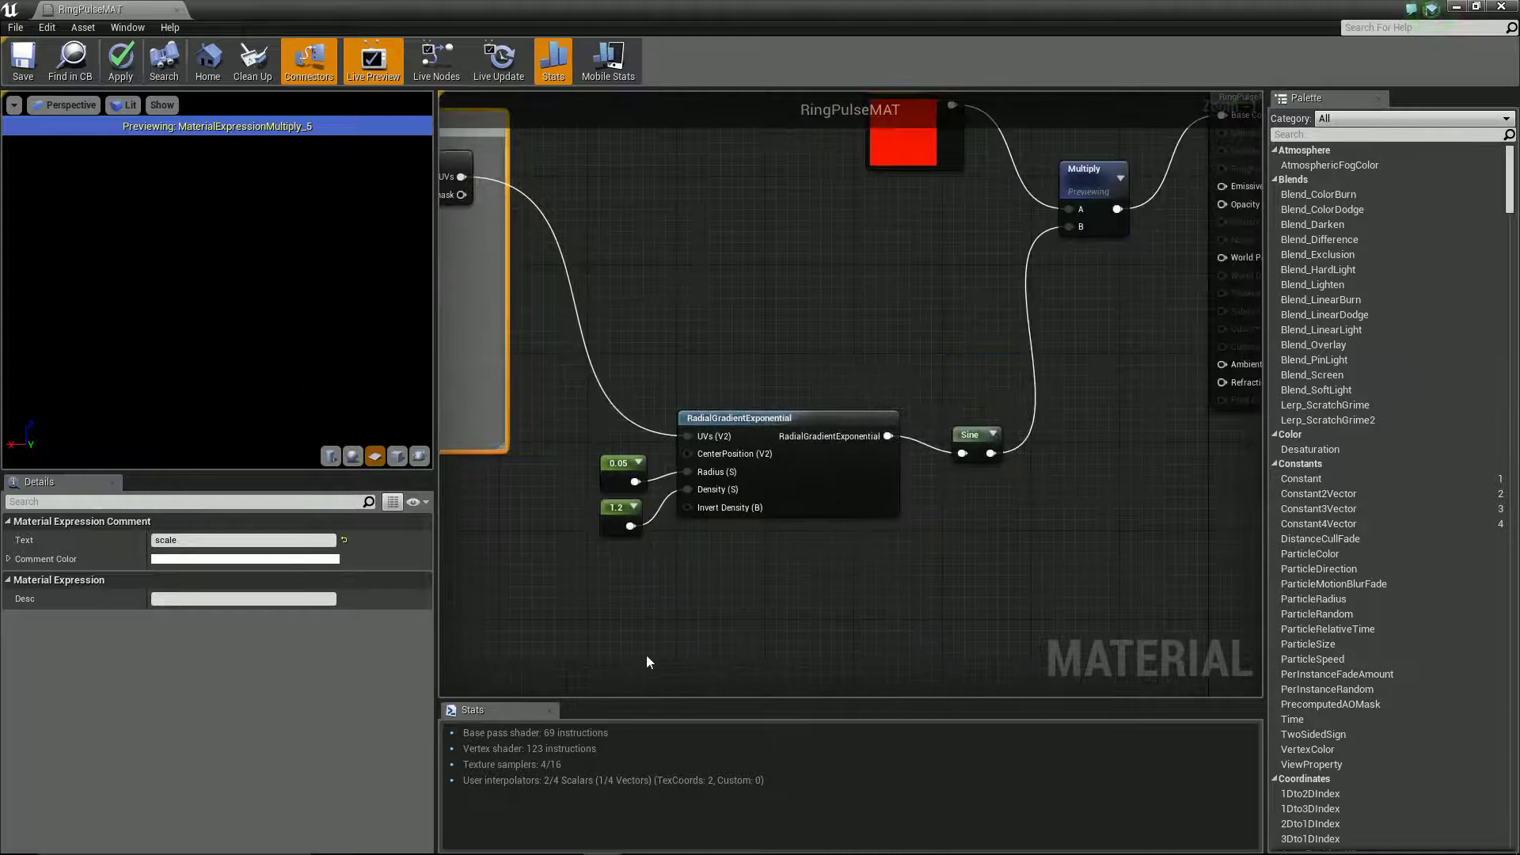
drag(594, 628, 1048, 403)
drag(862, 431, 888, 441)
click(869, 361)
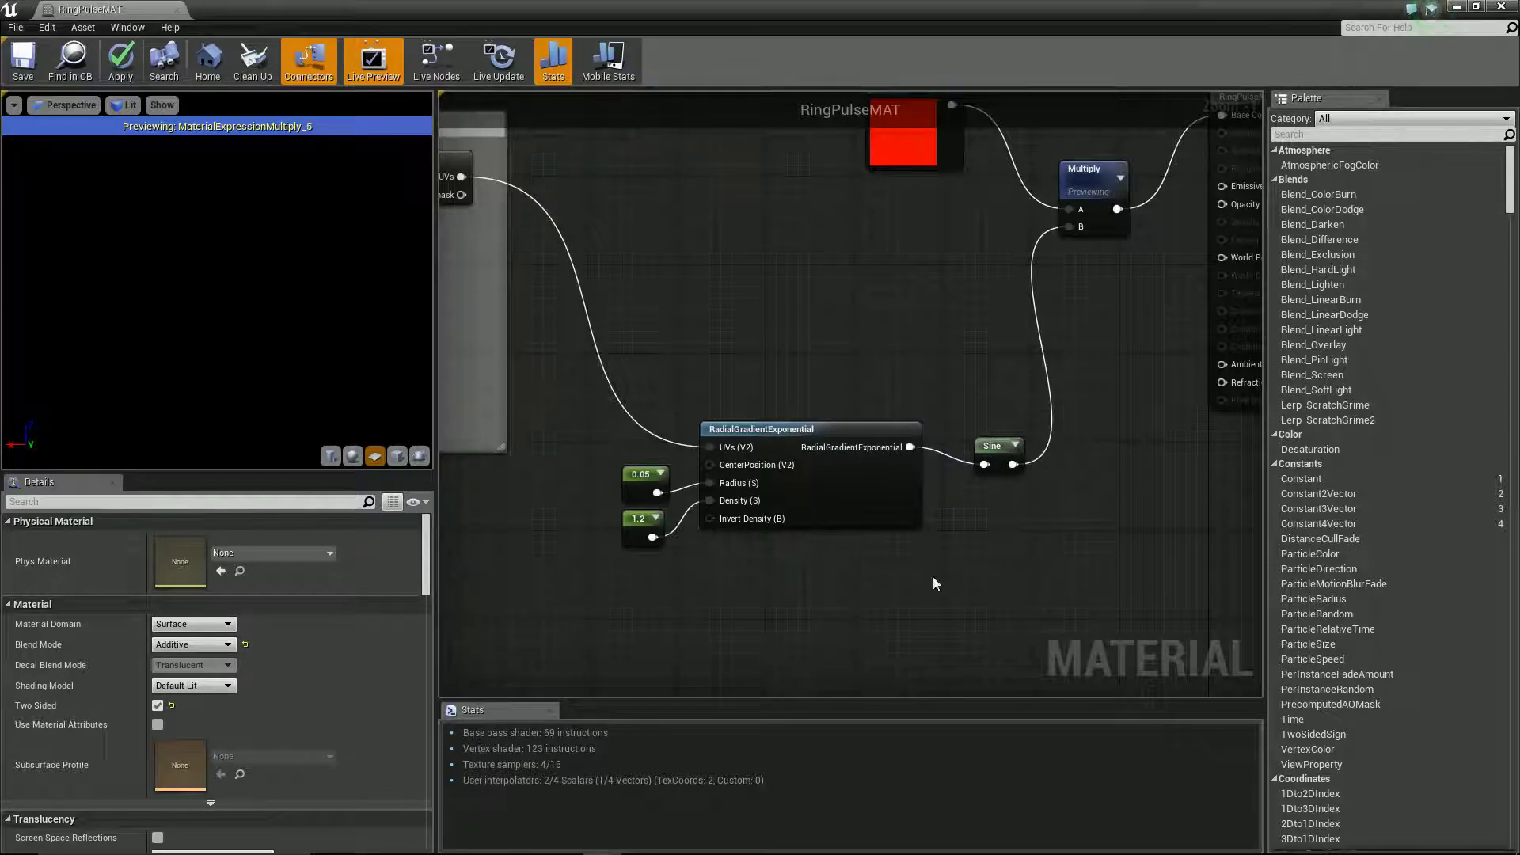
Nudge the scale comment and shift the RadialGradientExponential, its two Constants and the Sine node together to free space after the Sine.
drag(501, 136, 468, 124)
right_drag(892, 355, 669, 242)
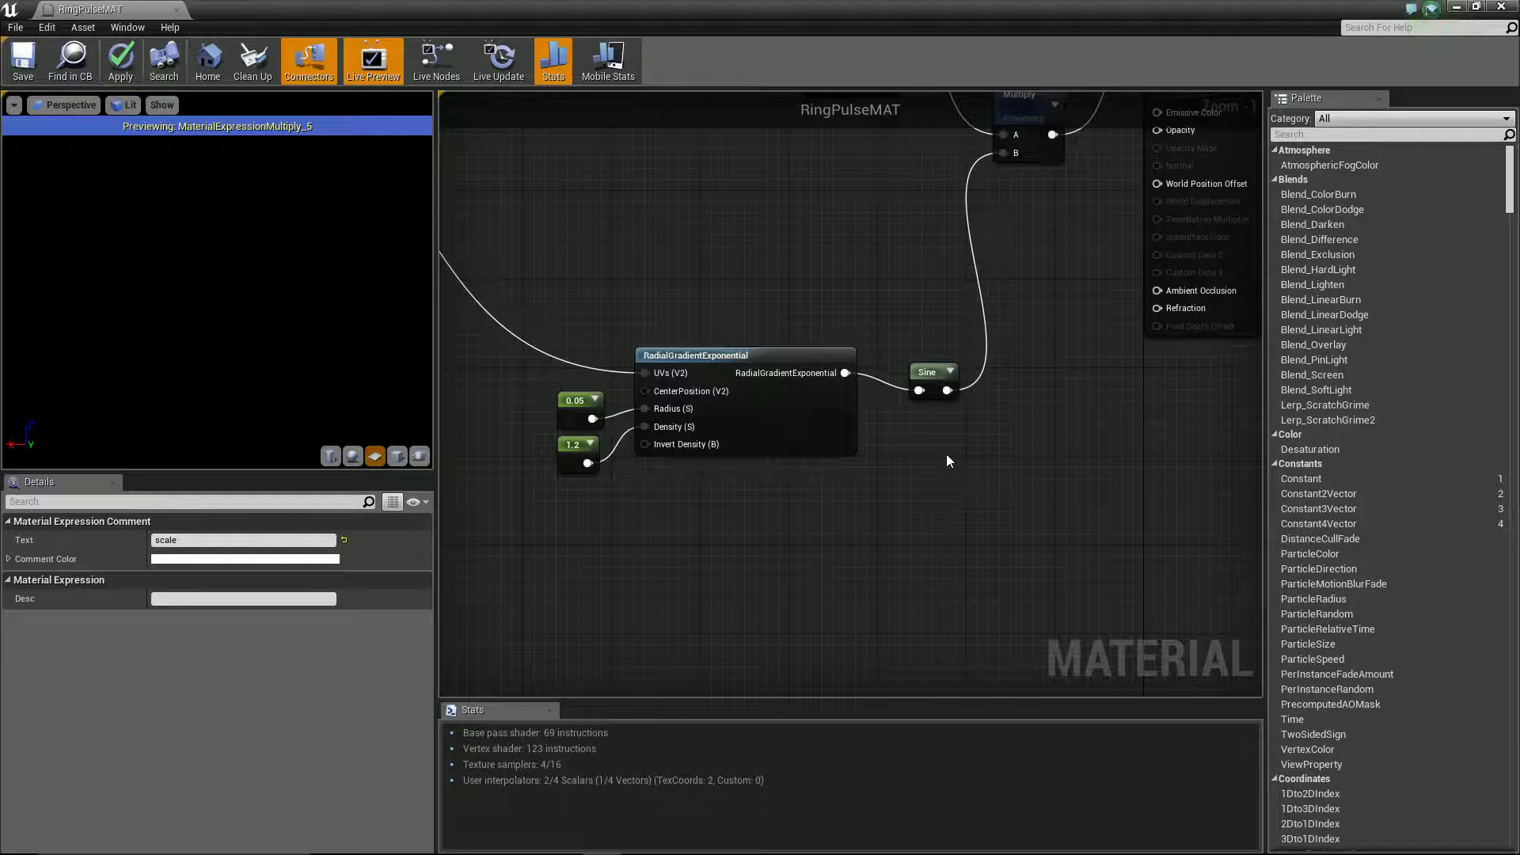
drag(972, 522, 556, 340)
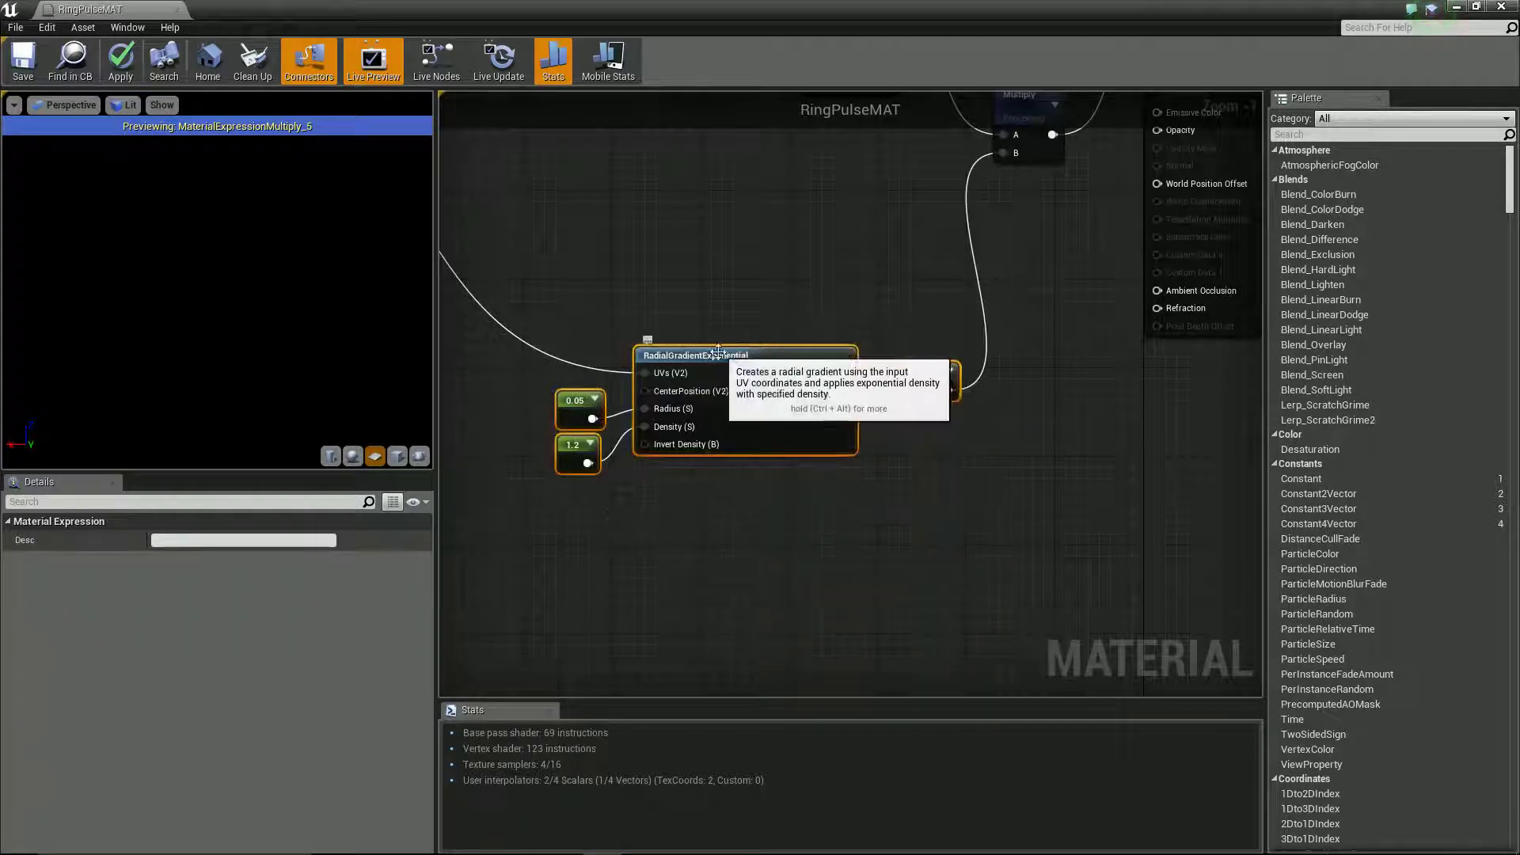
drag(718, 353, 674, 341)
Add a Multiply node that takes the Sine output in A and feeds the color Multiply node's B input.
click(946, 408)
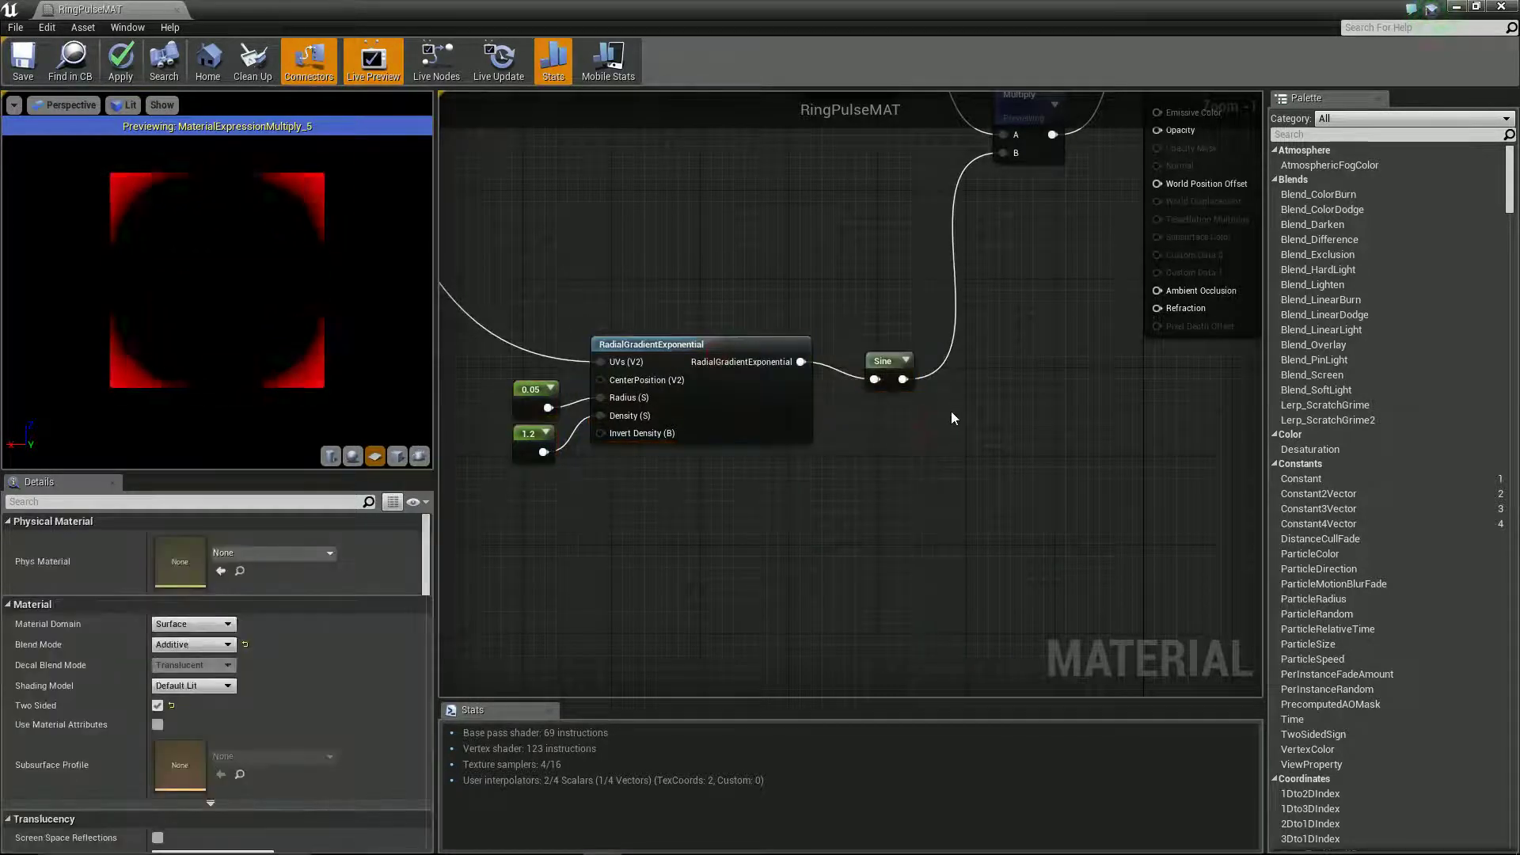
click(948, 412)
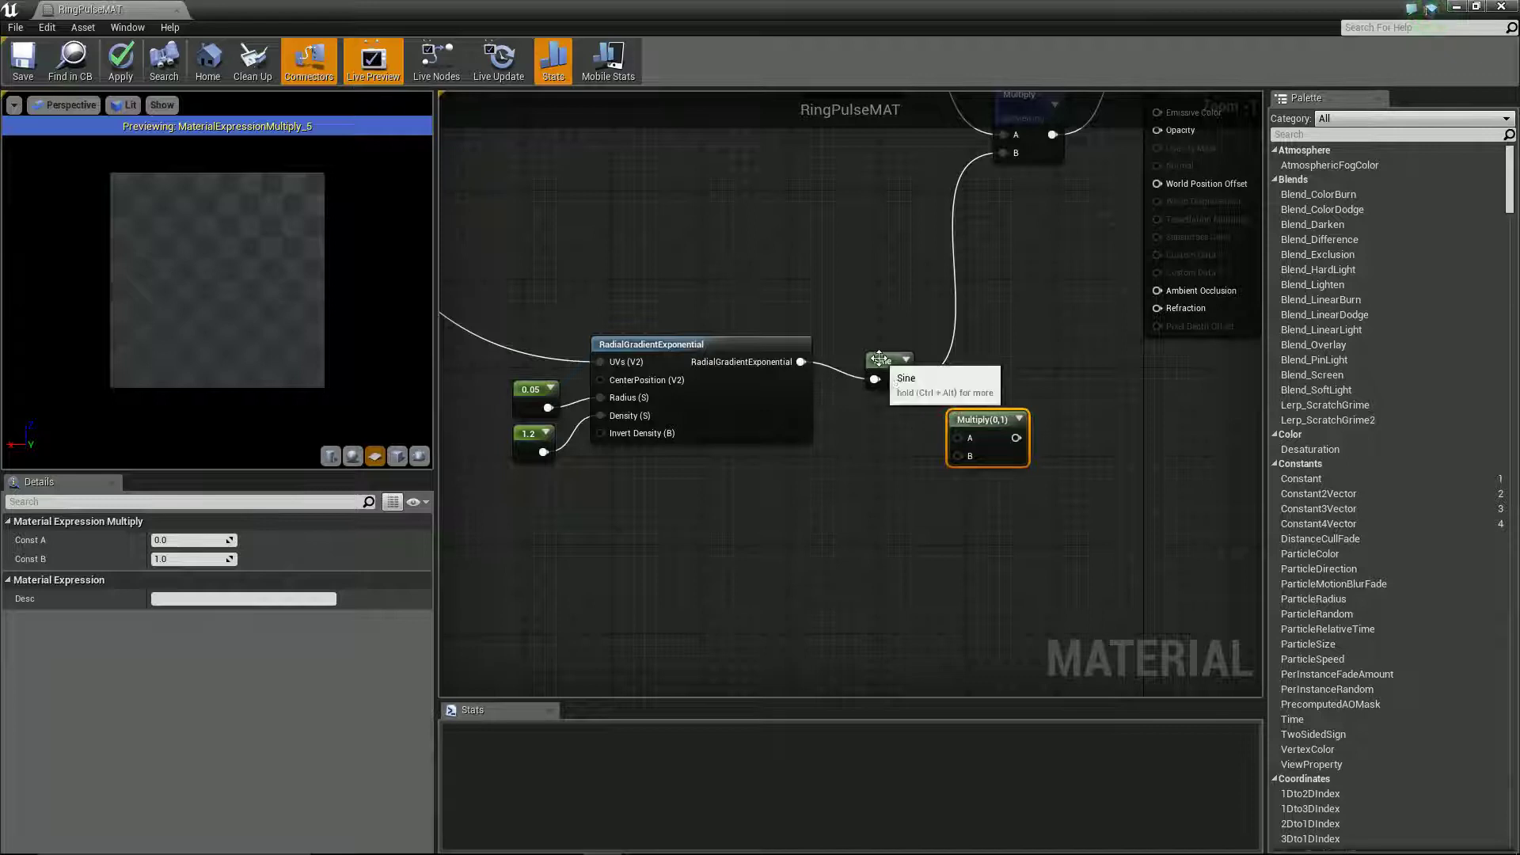
drag(880, 359, 1004, 153)
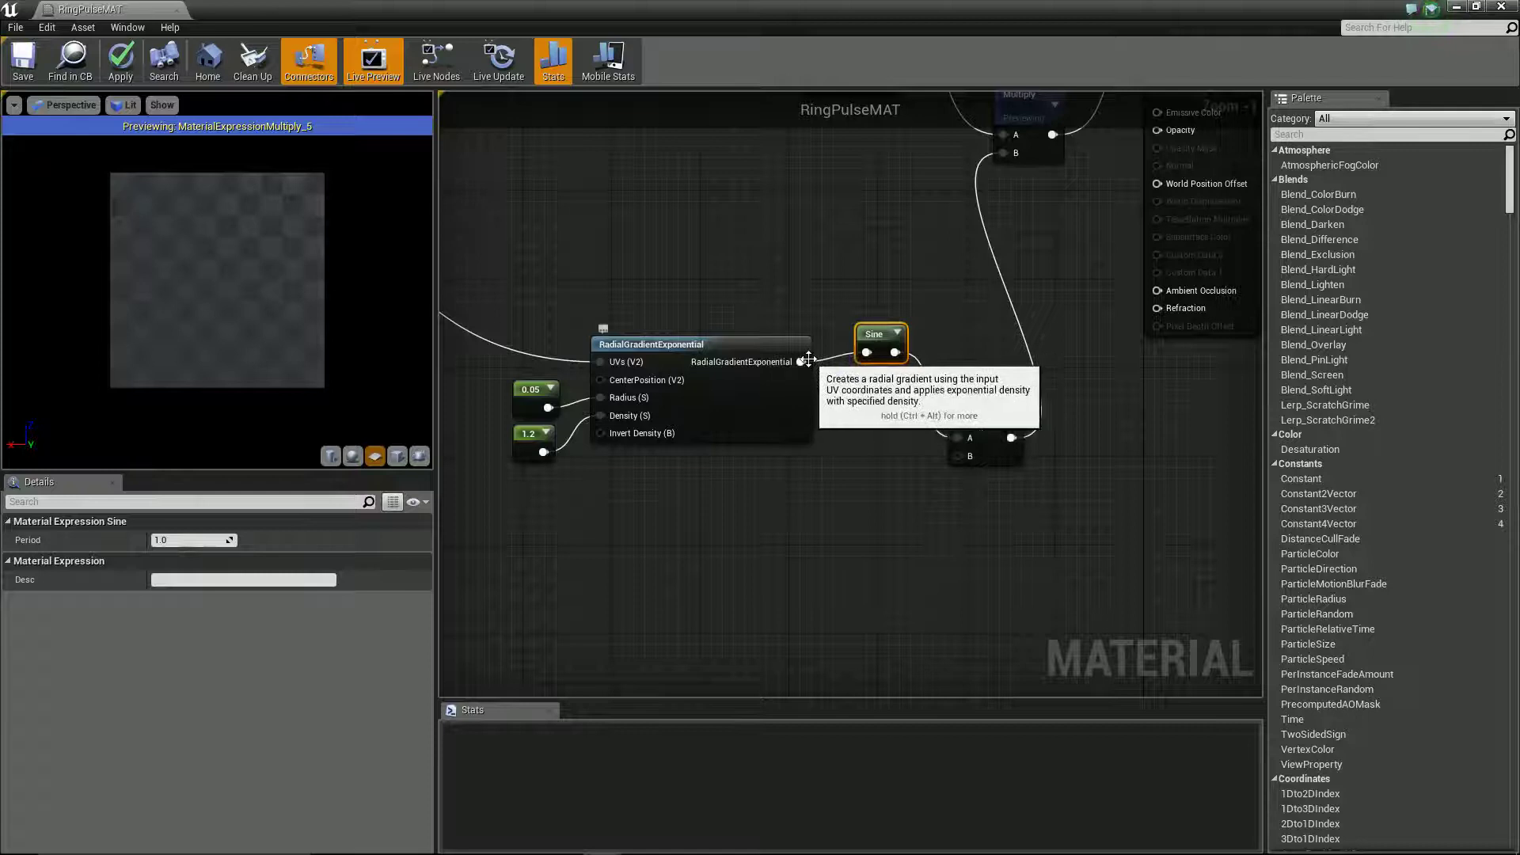
Add a Tangent node fed by RadialGradientExponential, connect it to the new Multiply node's B input, and save the material.
drag(800, 362, 859, 405)
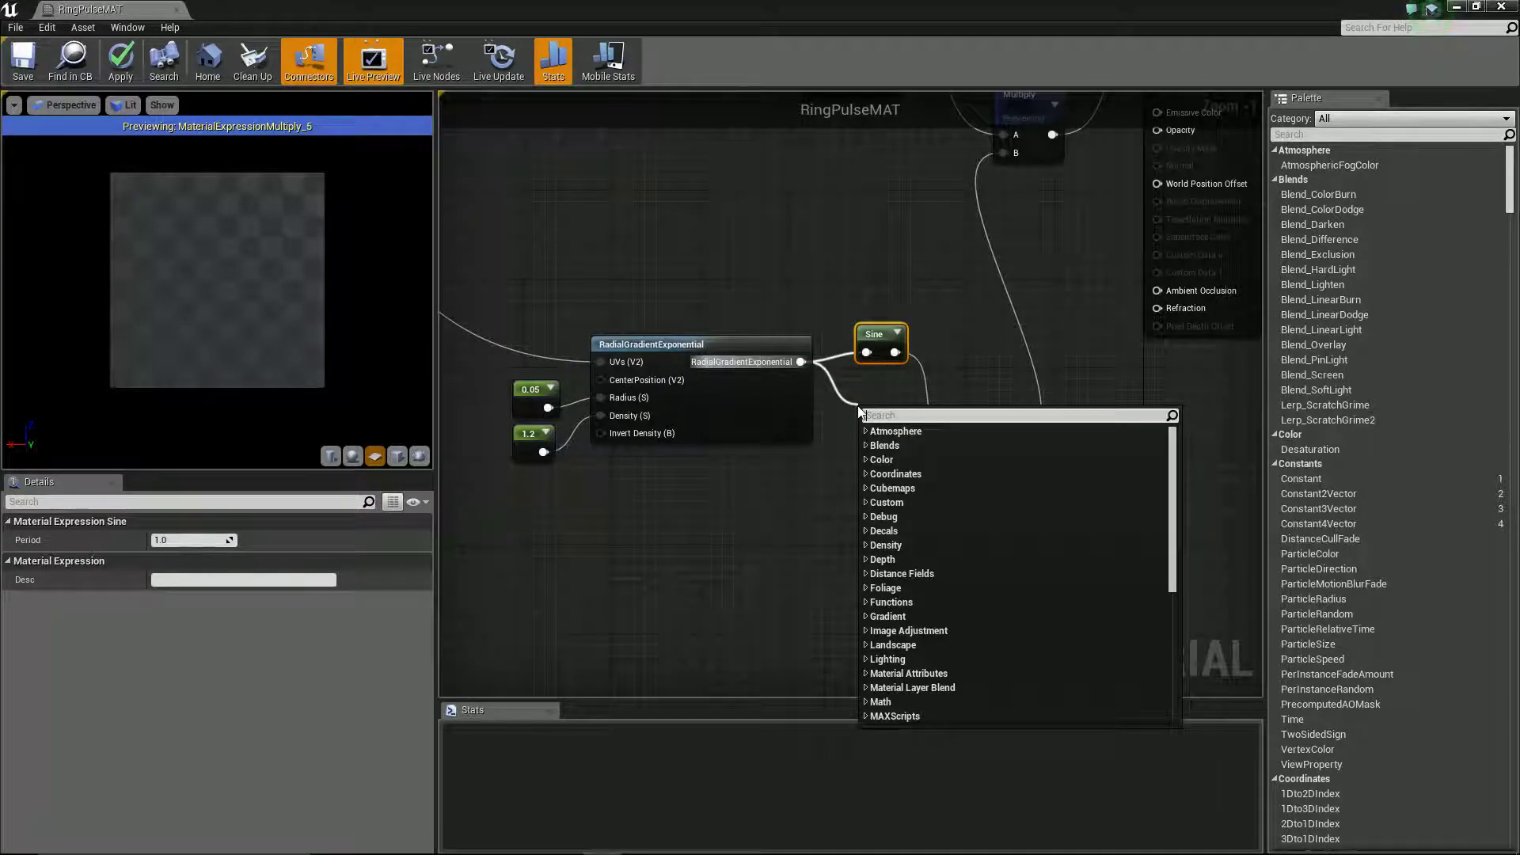
text(tange)
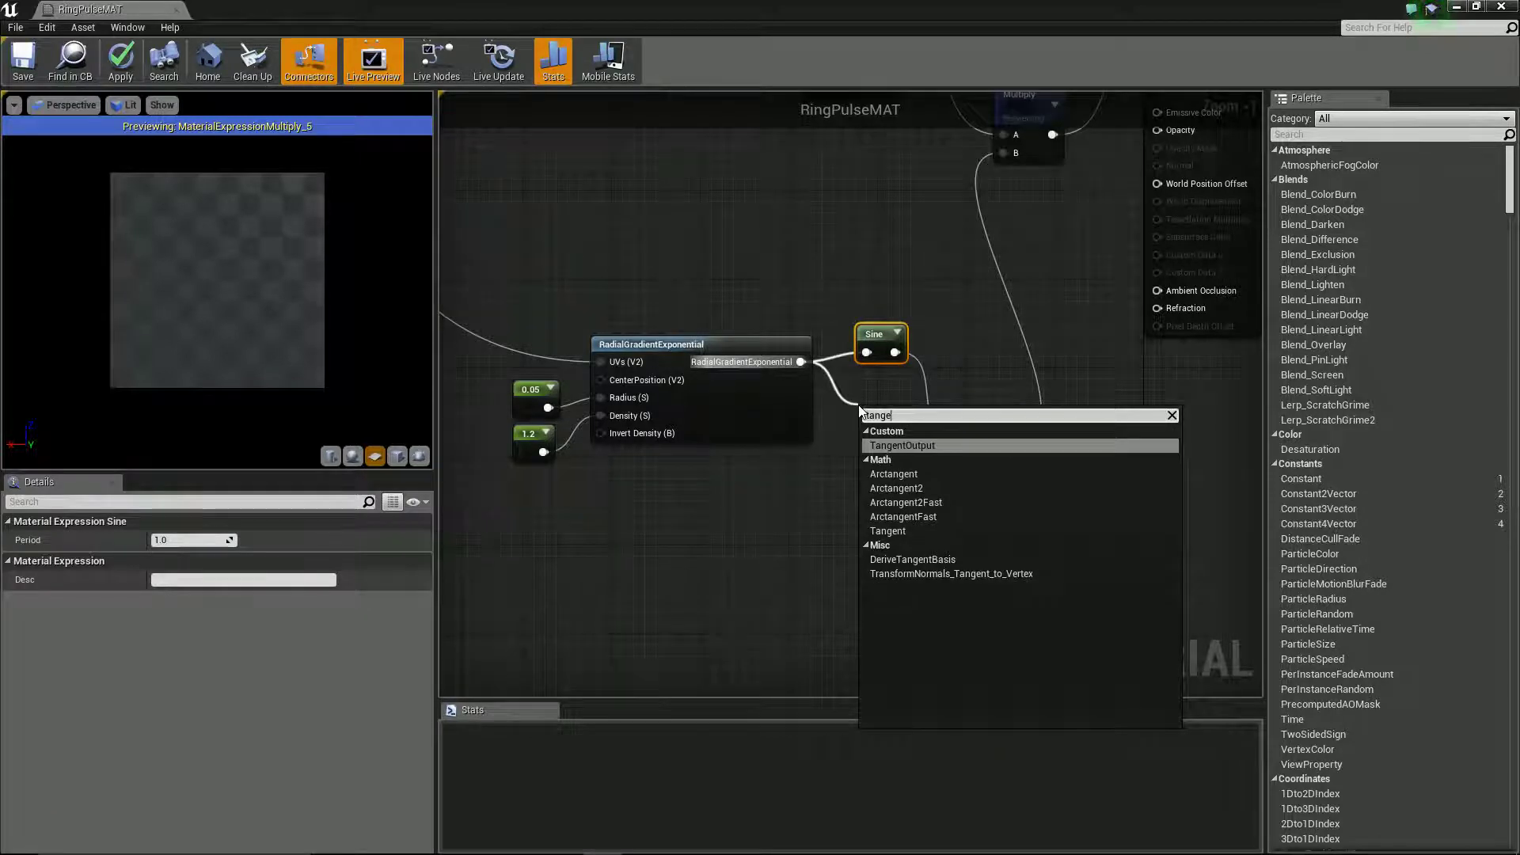
click(911, 530)
click(986, 391)
drag(988, 393, 988, 382)
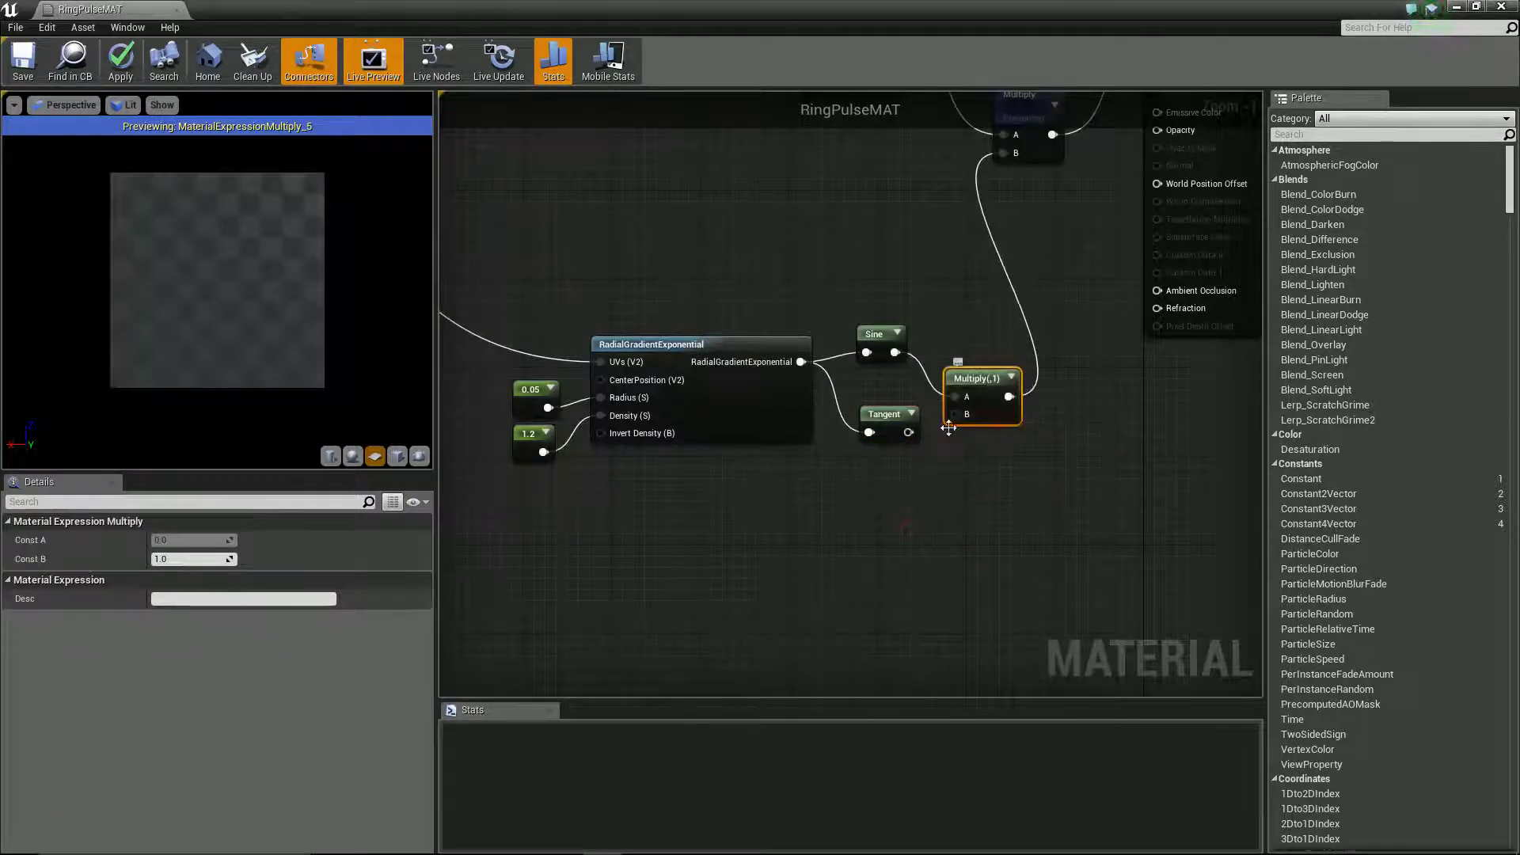
drag(911, 432, 955, 414)
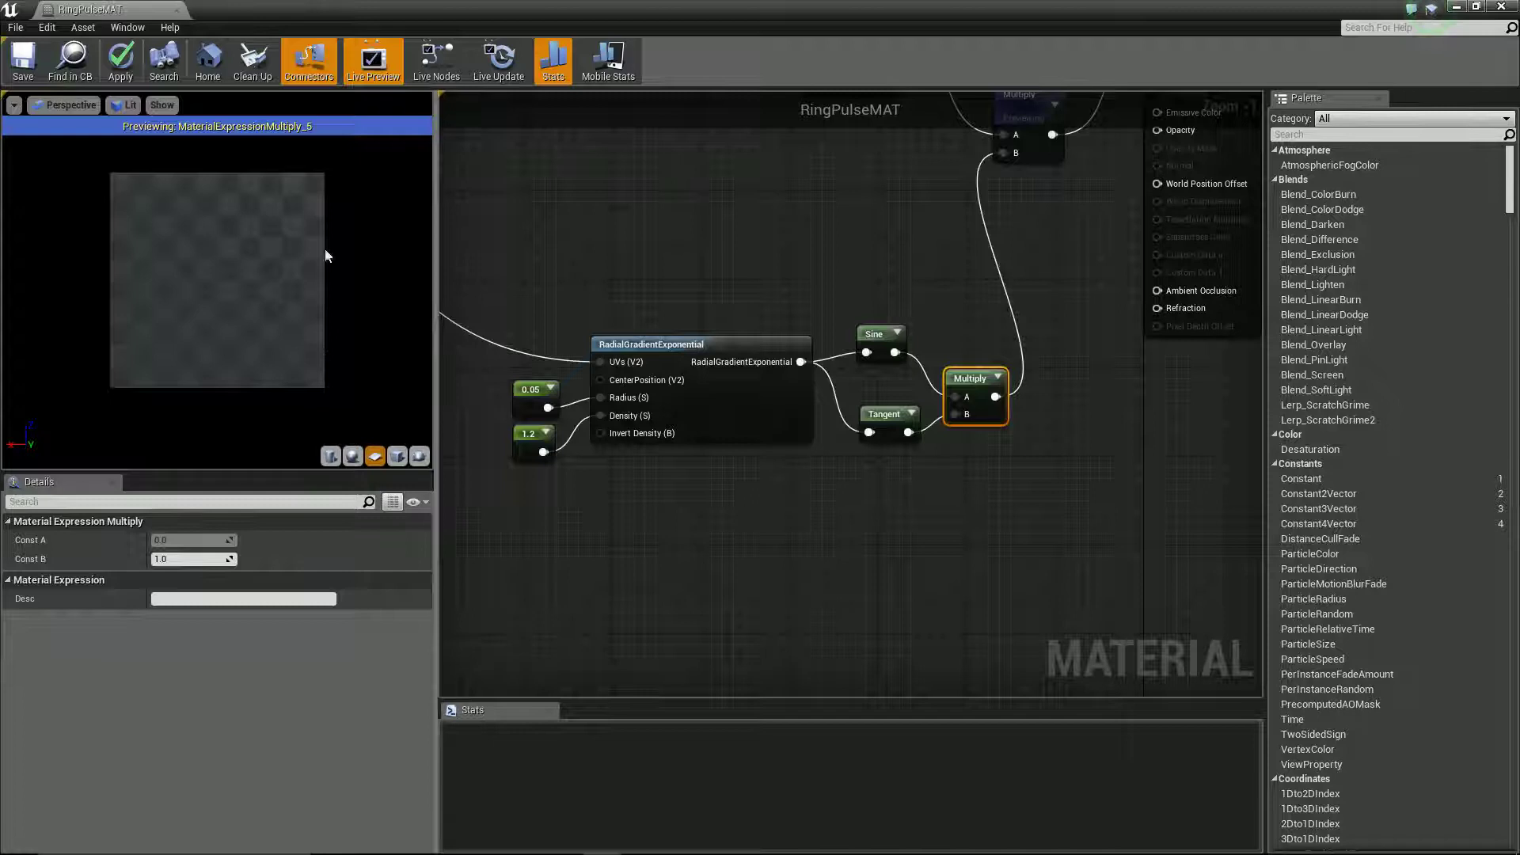
click(23, 60)
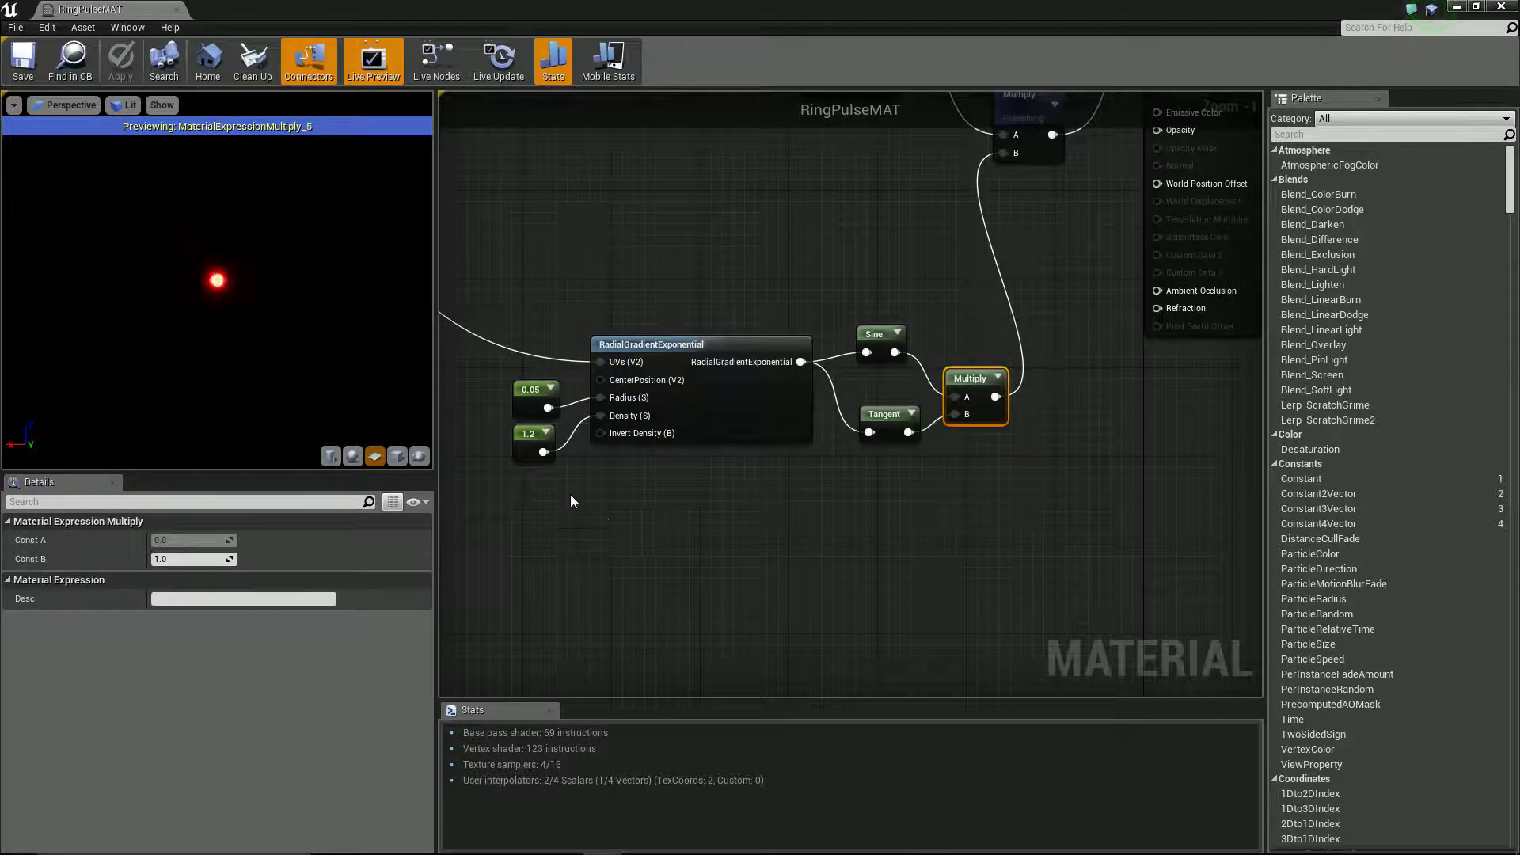
Set the RadialGradientExponential node's Density Constant to 1.1 and its Radius Constant to 0.07.
click(529, 436)
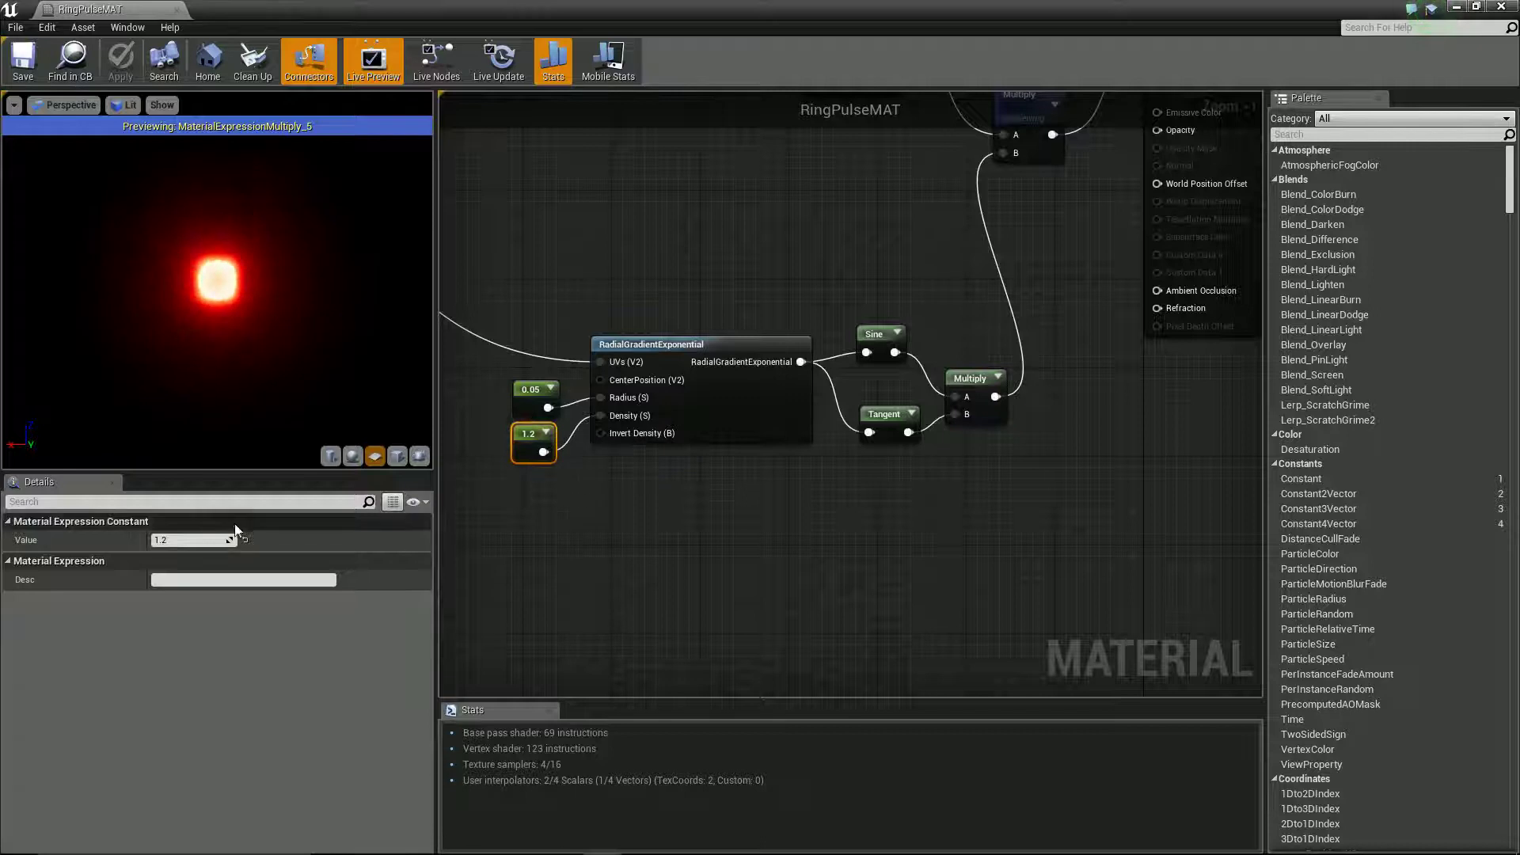
click(192, 540)
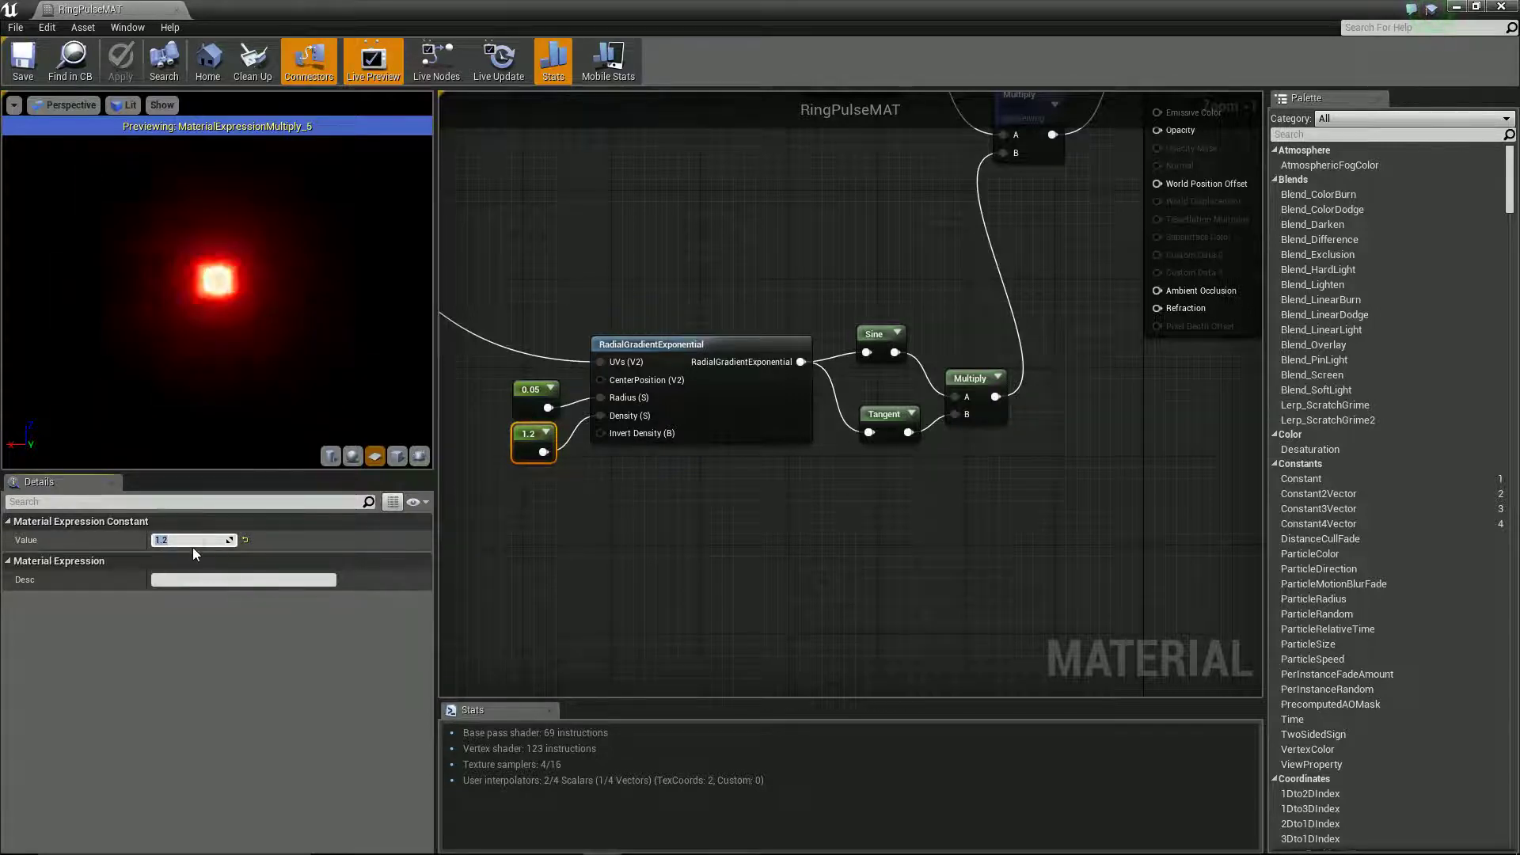
text(1.1)
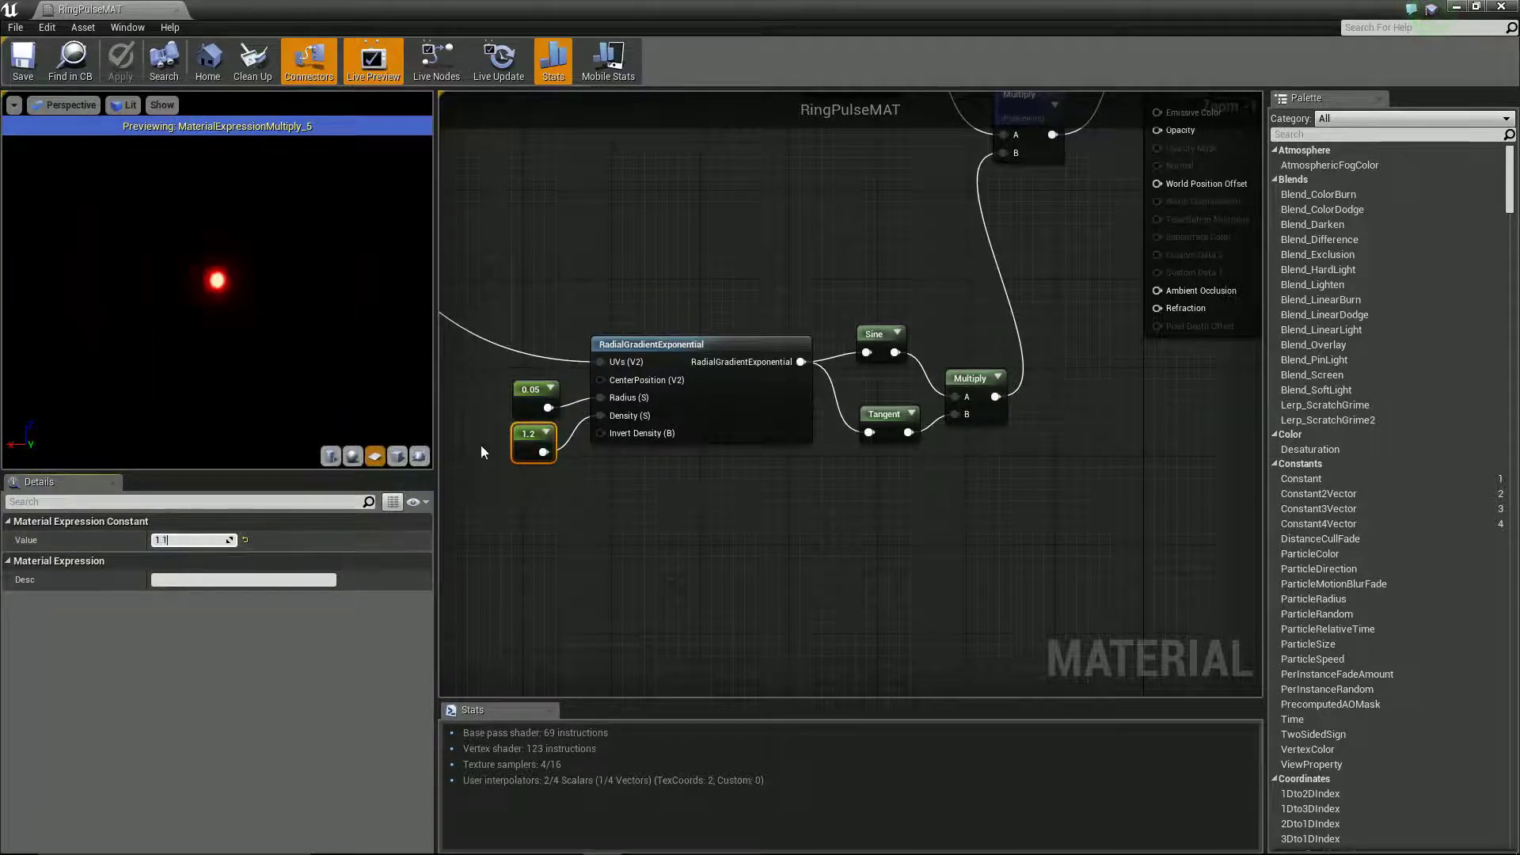
click(521, 523)
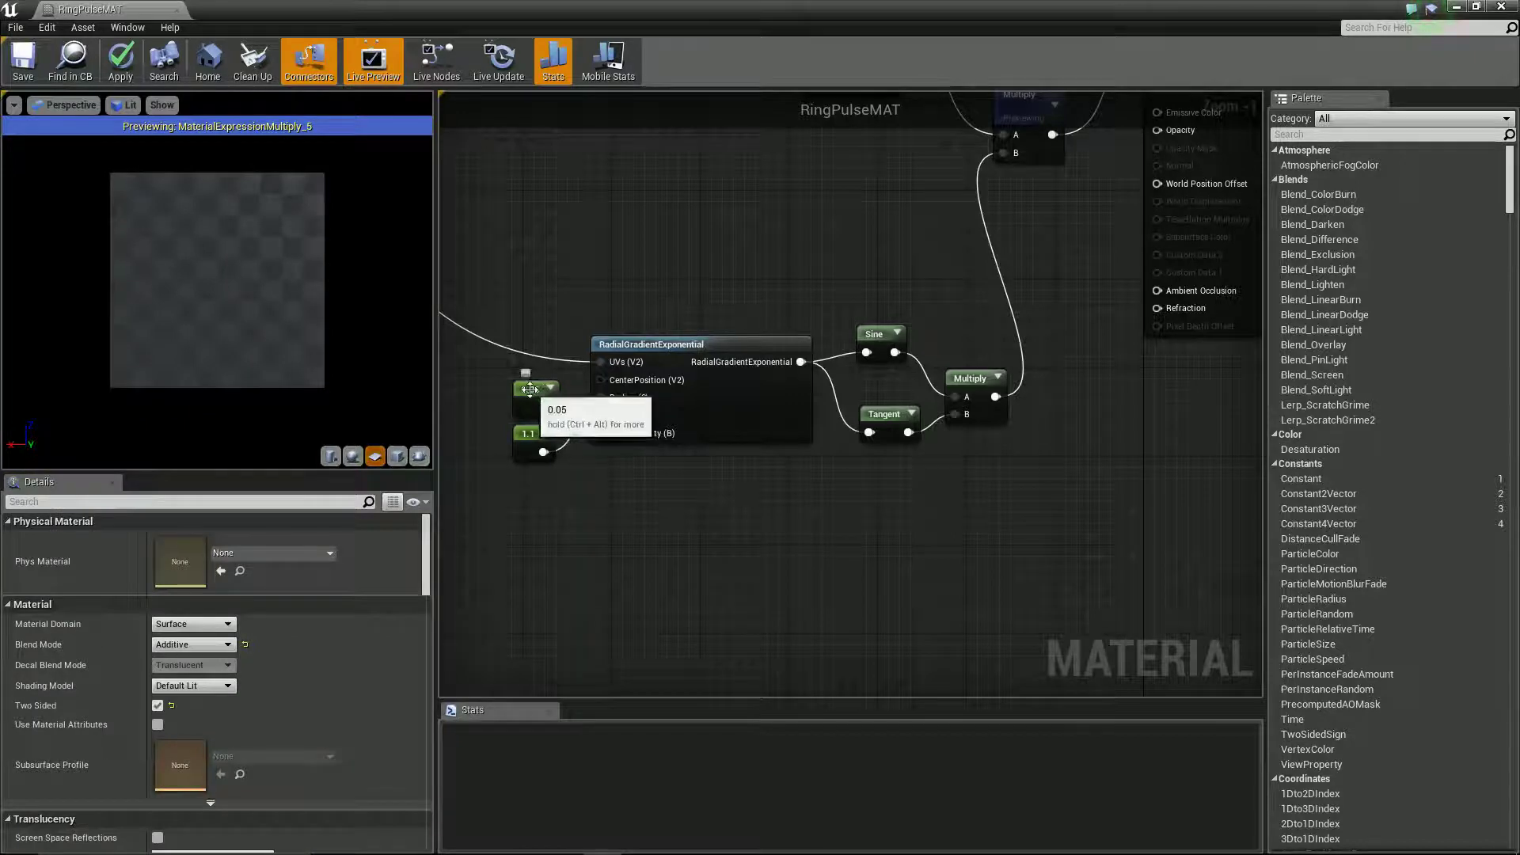
click(537, 389)
click(210, 541)
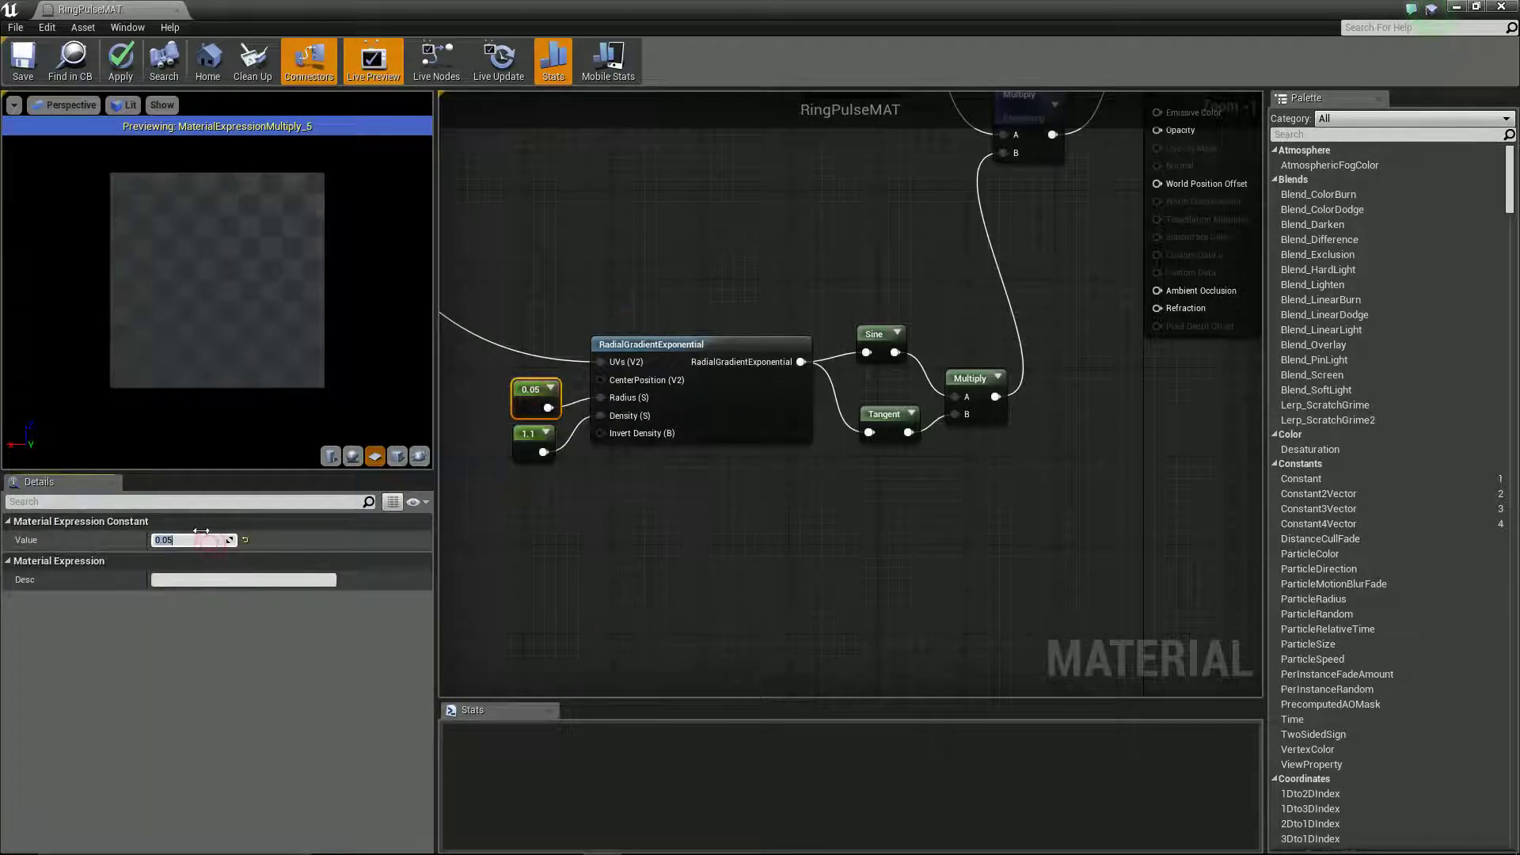
text(0.07)
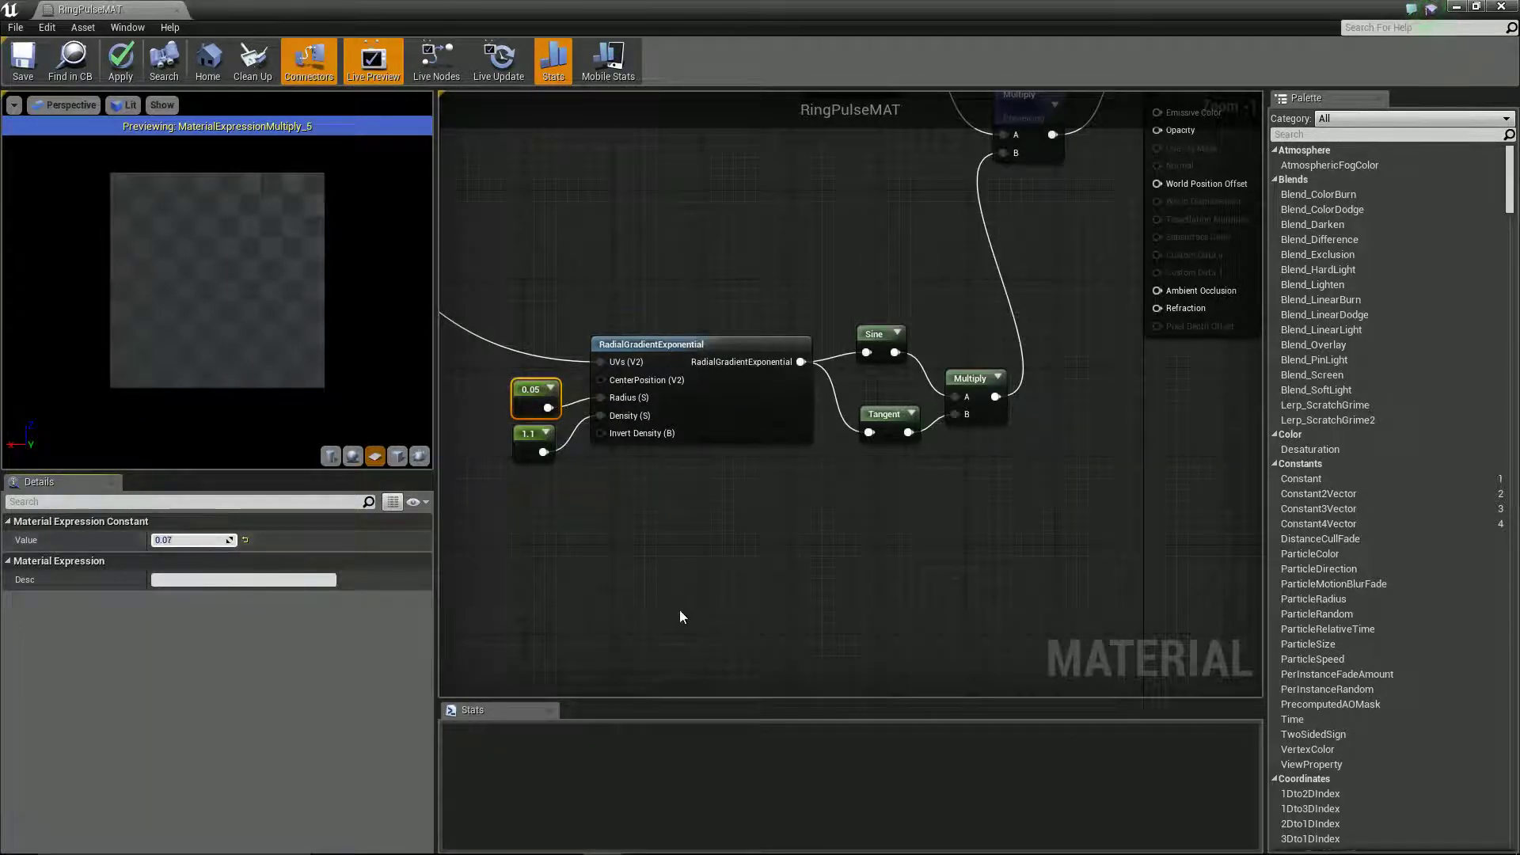
click(683, 567)
Check the value of the Constant that feeds the Lerp node's B input in the scale comment.
right_drag(516, 475, 978, 600)
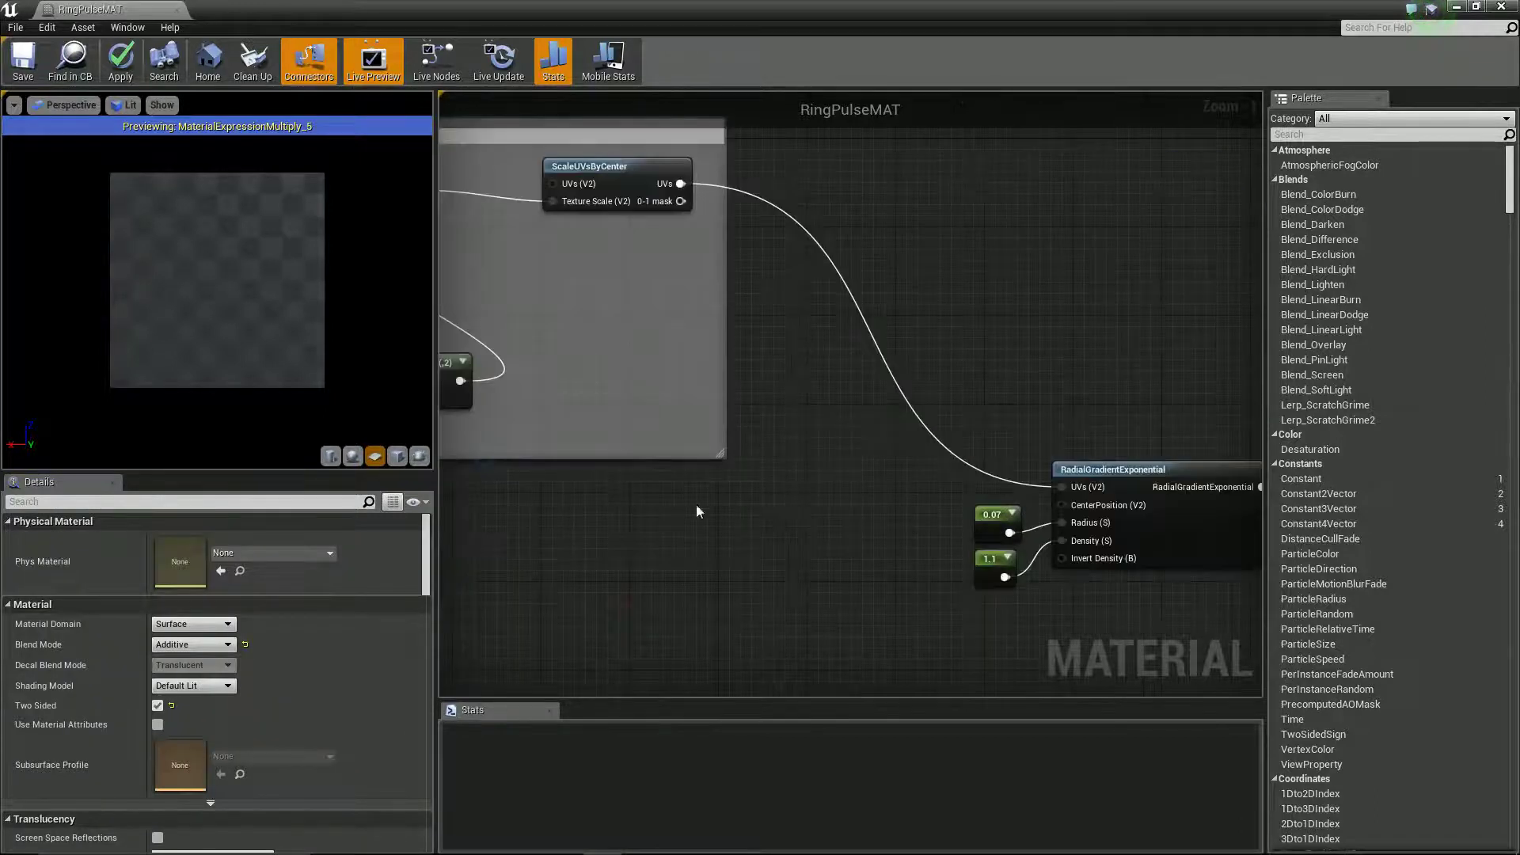
right_drag(696, 505, 1137, 569)
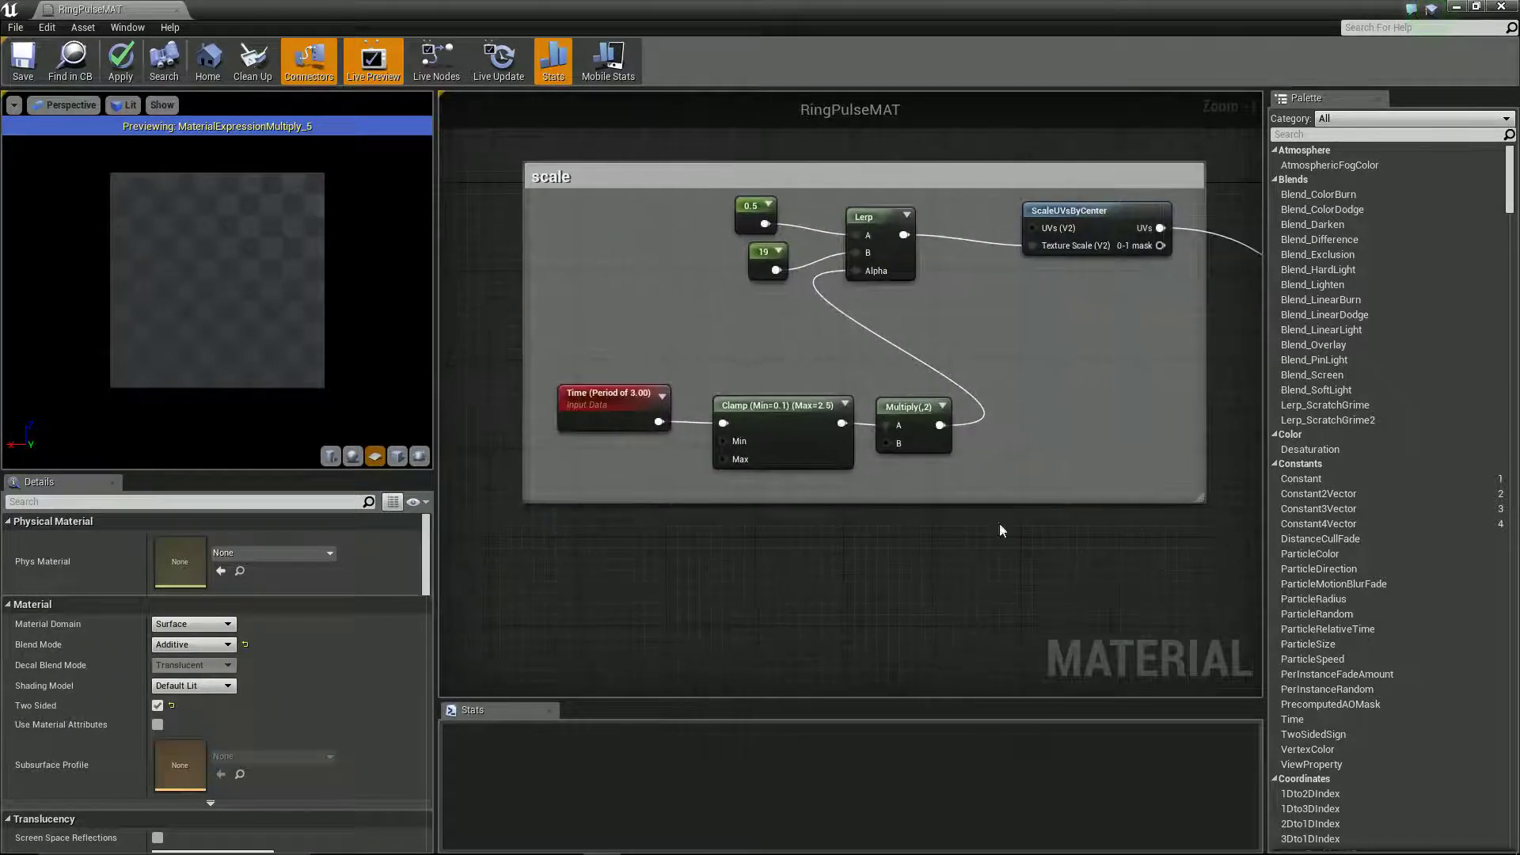
click(754, 251)
click(208, 544)
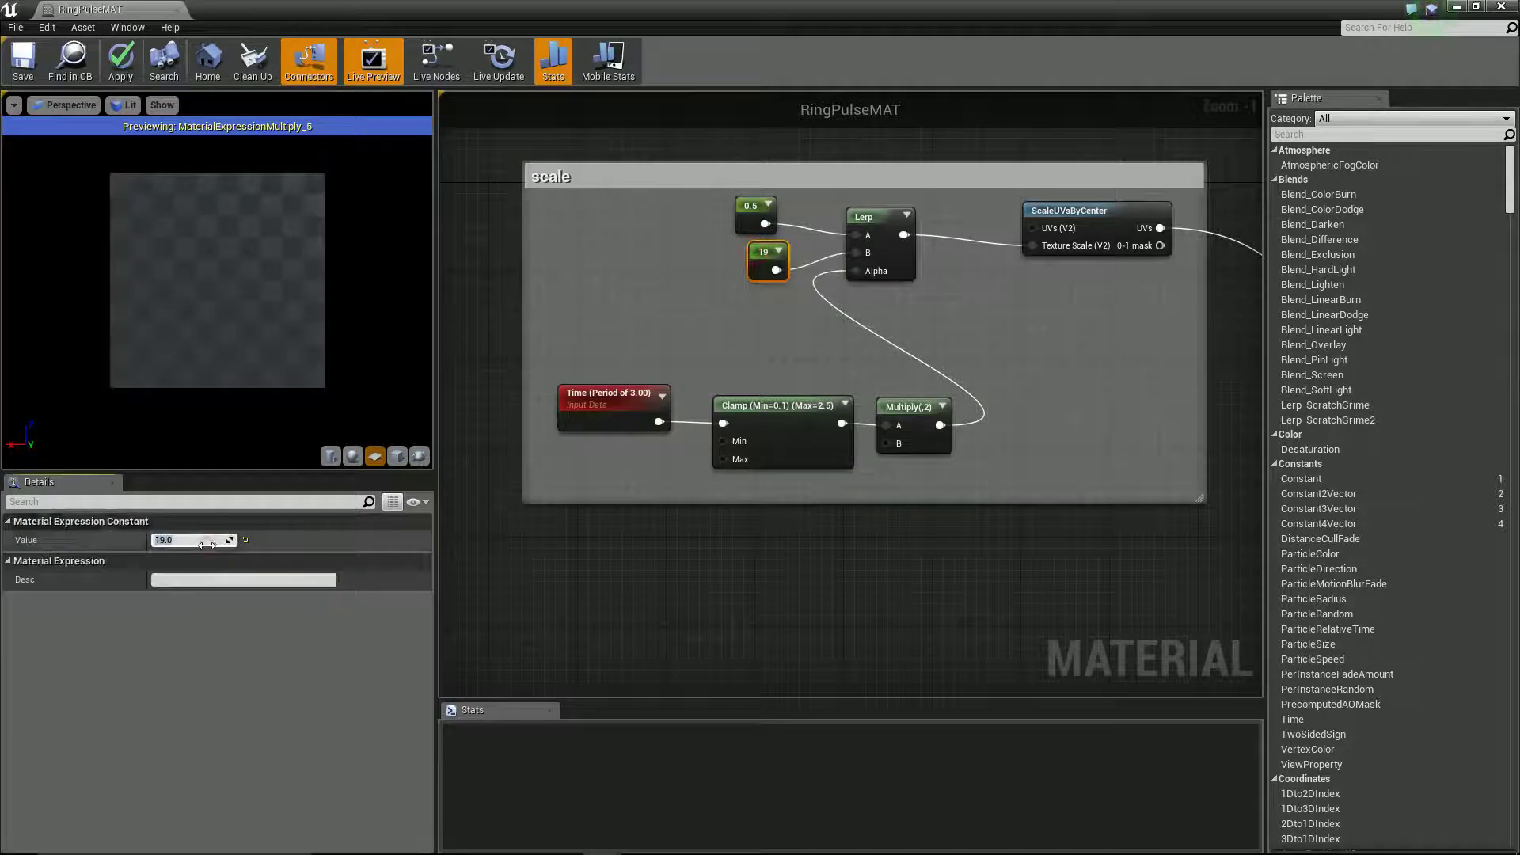
click(1128, 621)
Return to the radial gradient nodes and save the material.
right_drag(1128, 620, 563, 415)
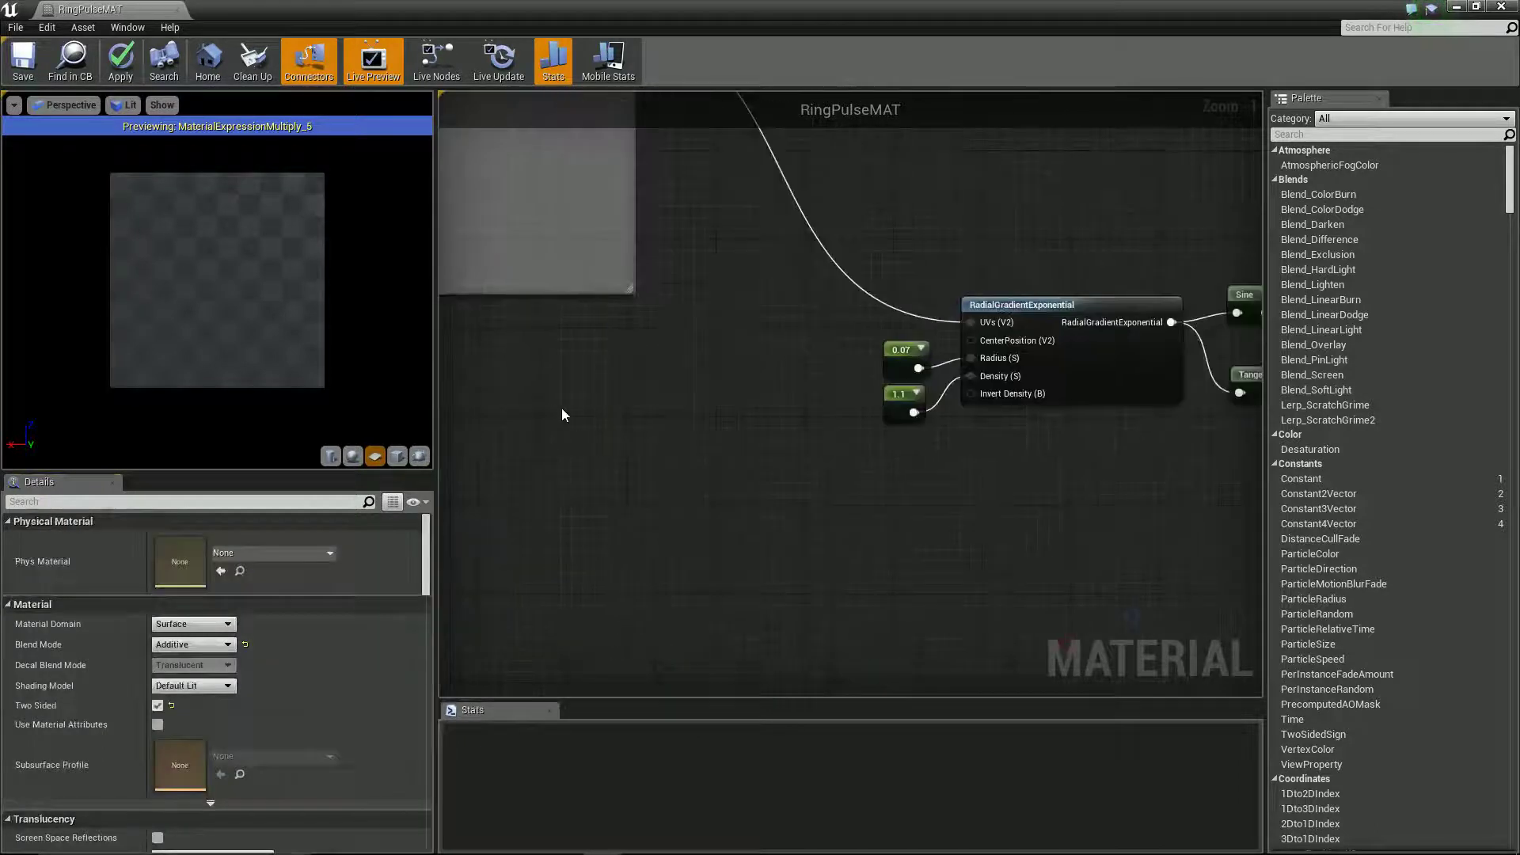
right_drag(1009, 477, 892, 513)
right_drag(953, 564, 663, 499)
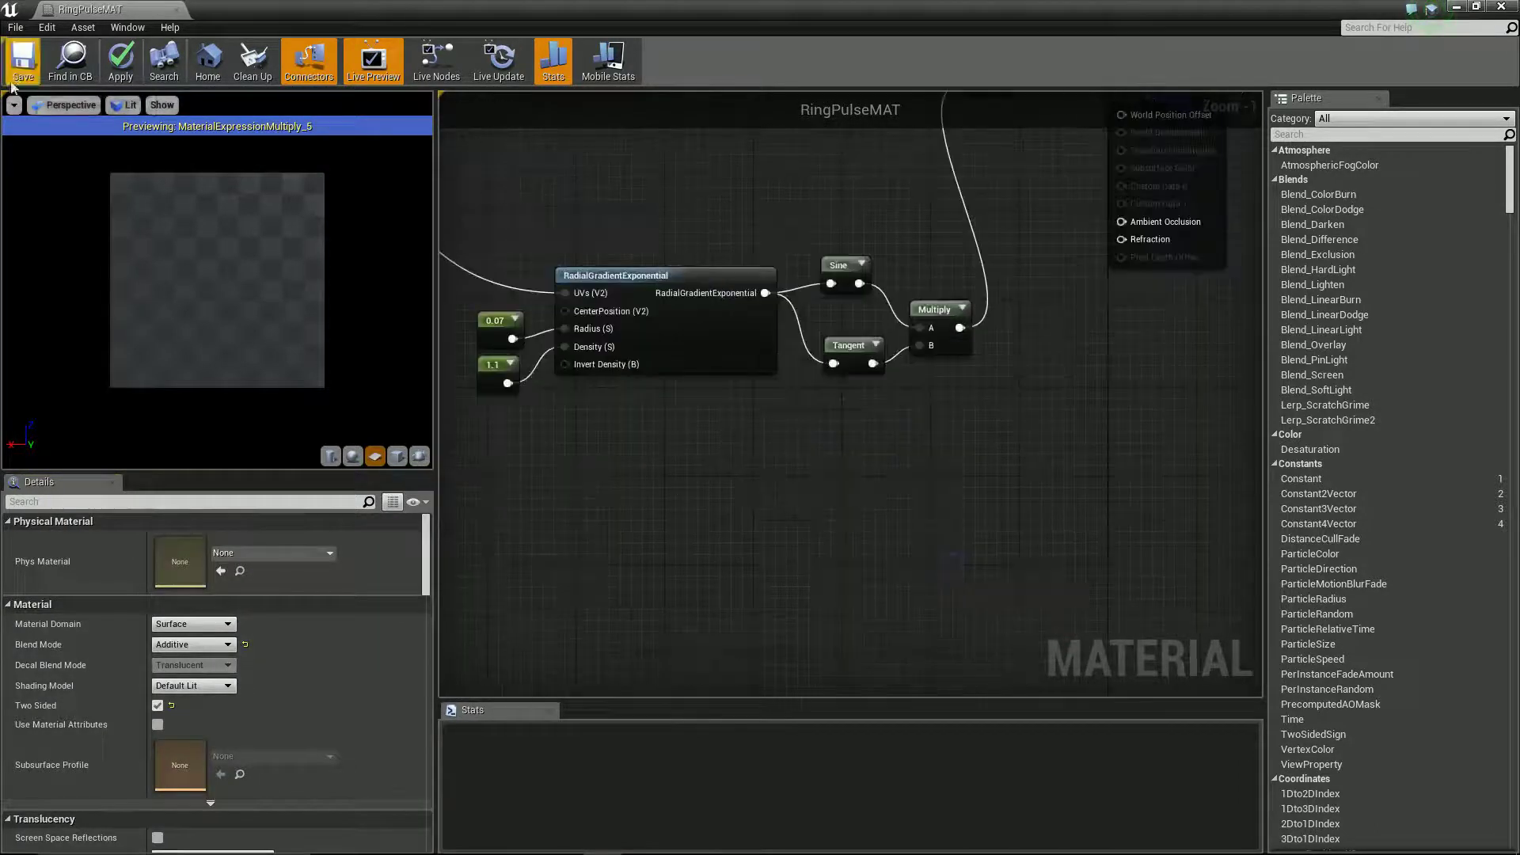
click(23, 62)
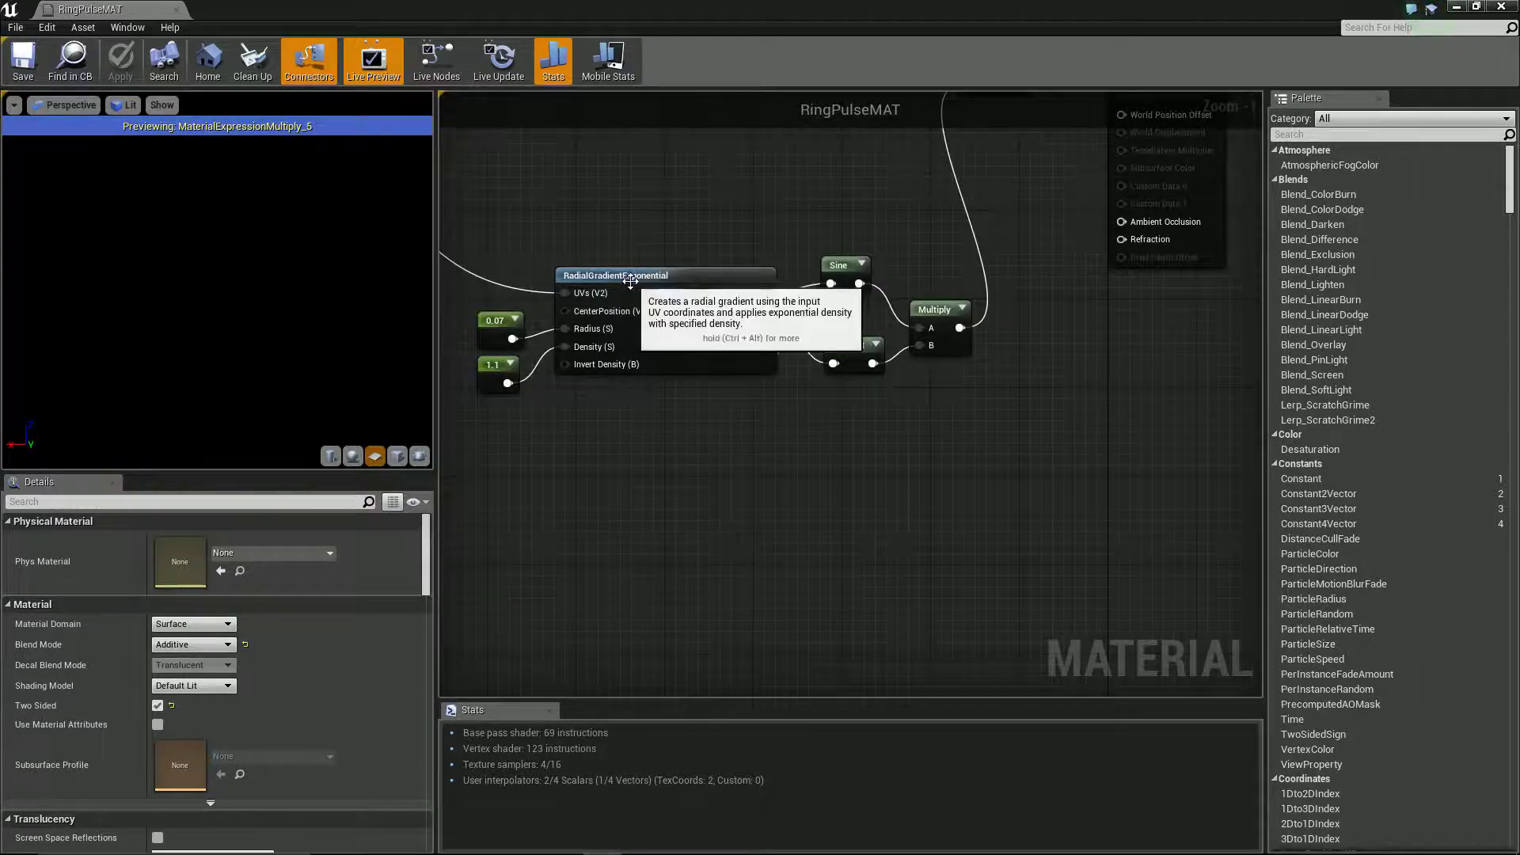
Duplicate the RadialGradientExponential node without its connections and place the copy below the original.
click(635, 331)
key(ctrl+w)
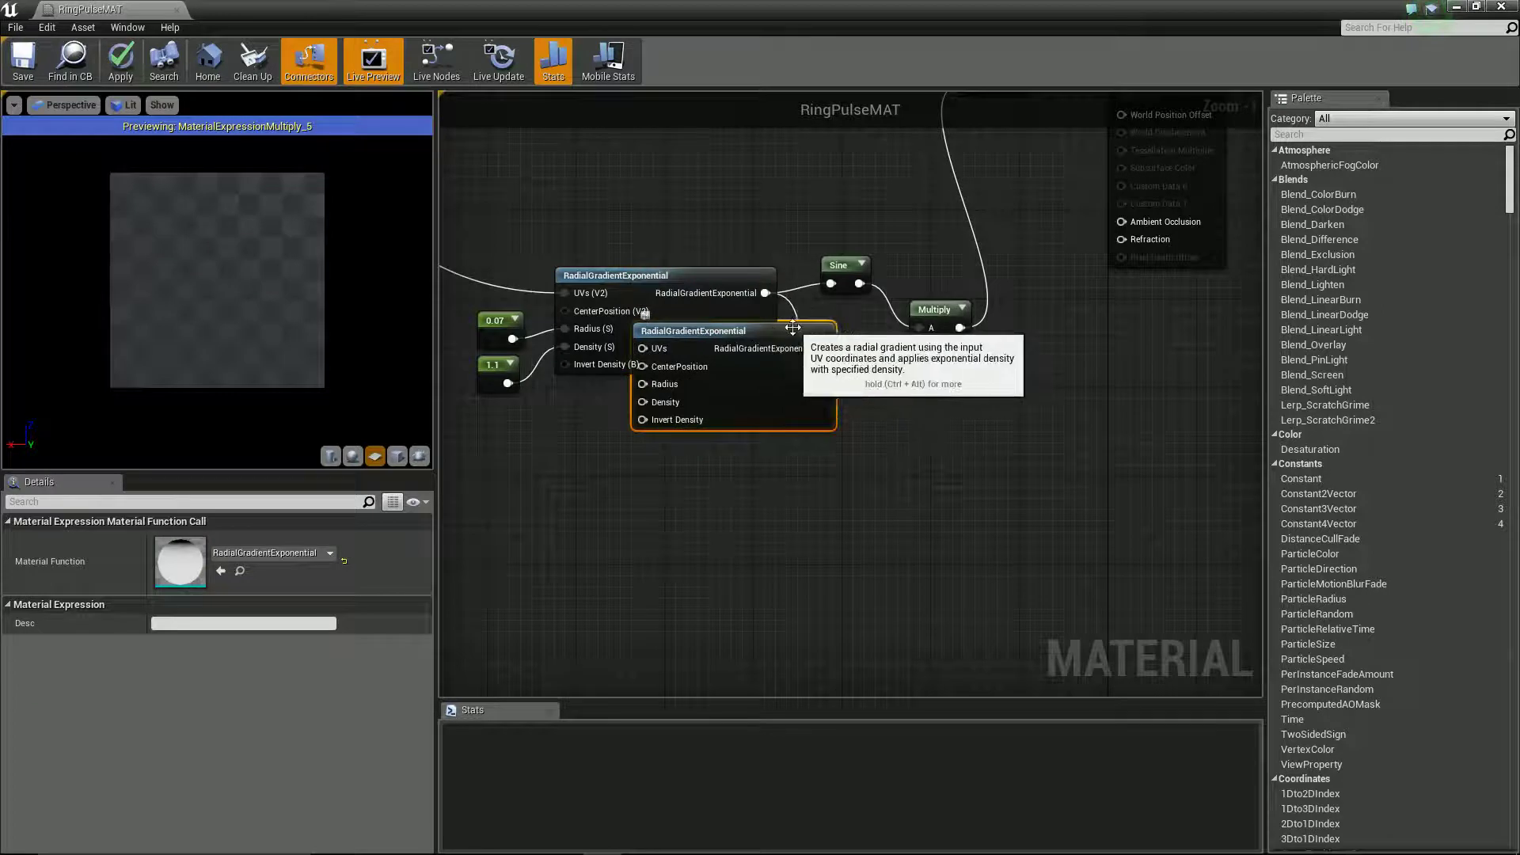
drag(792, 339, 742, 480)
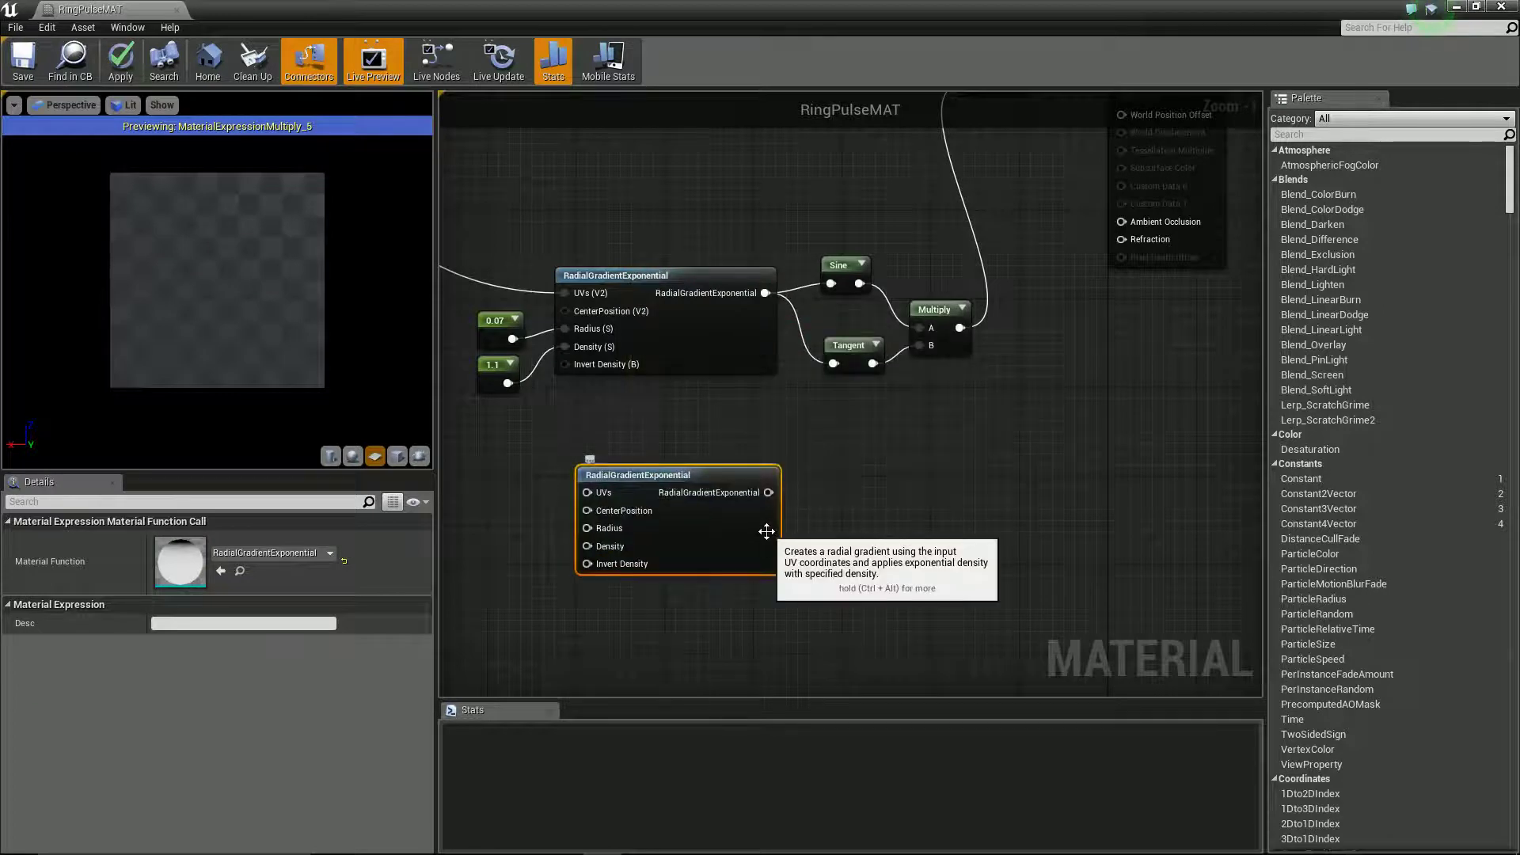
Multiply the Sine-Tangent result (A) by the duplicated gradient (B) in a new Multiply feeding the color Multiply's B input, and save.
click(996, 437)
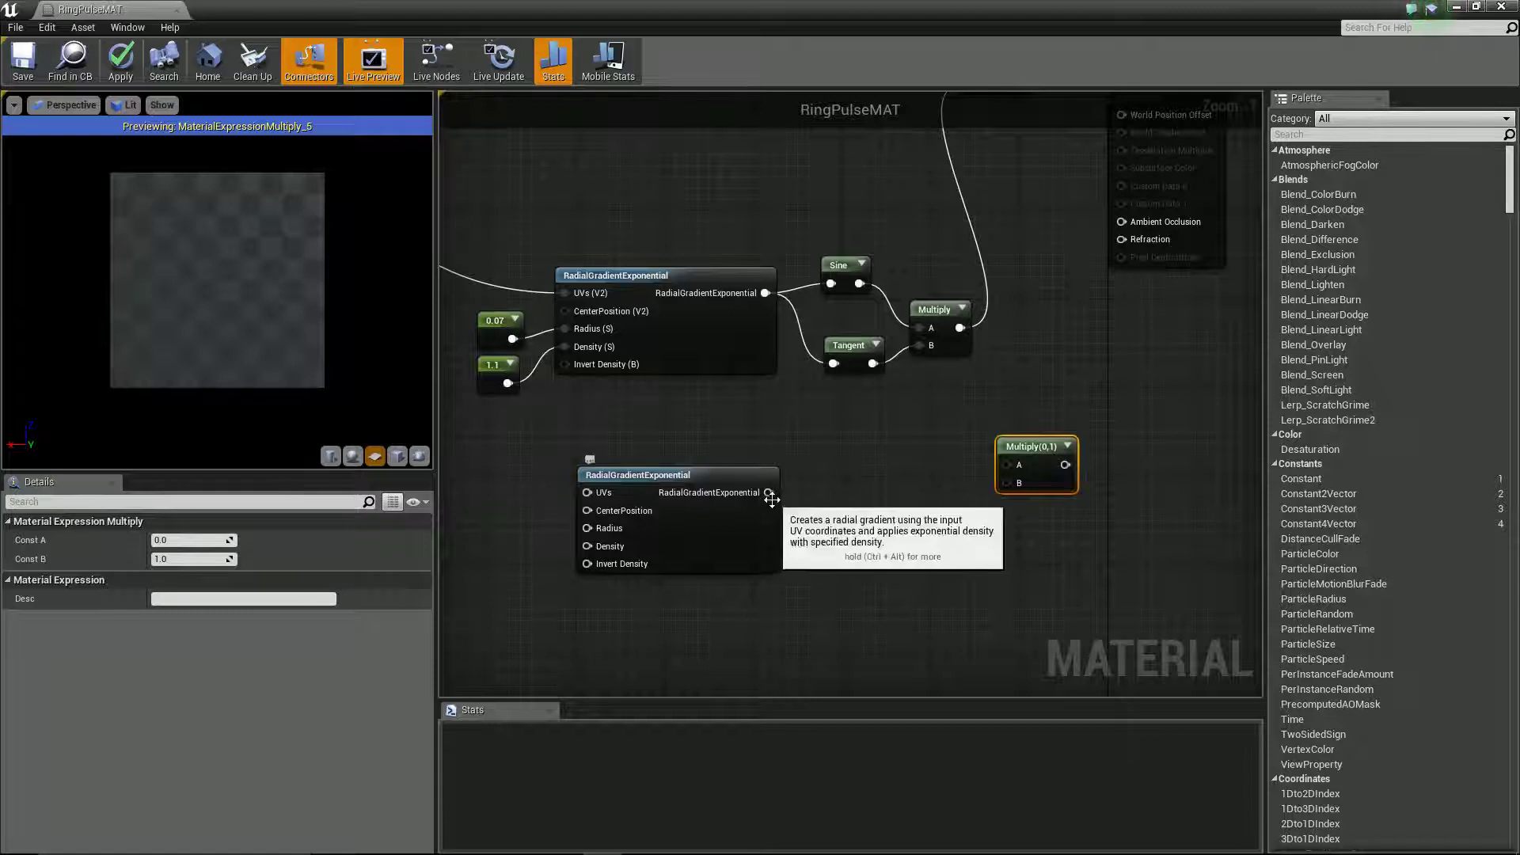
drag(768, 493, 960, 327)
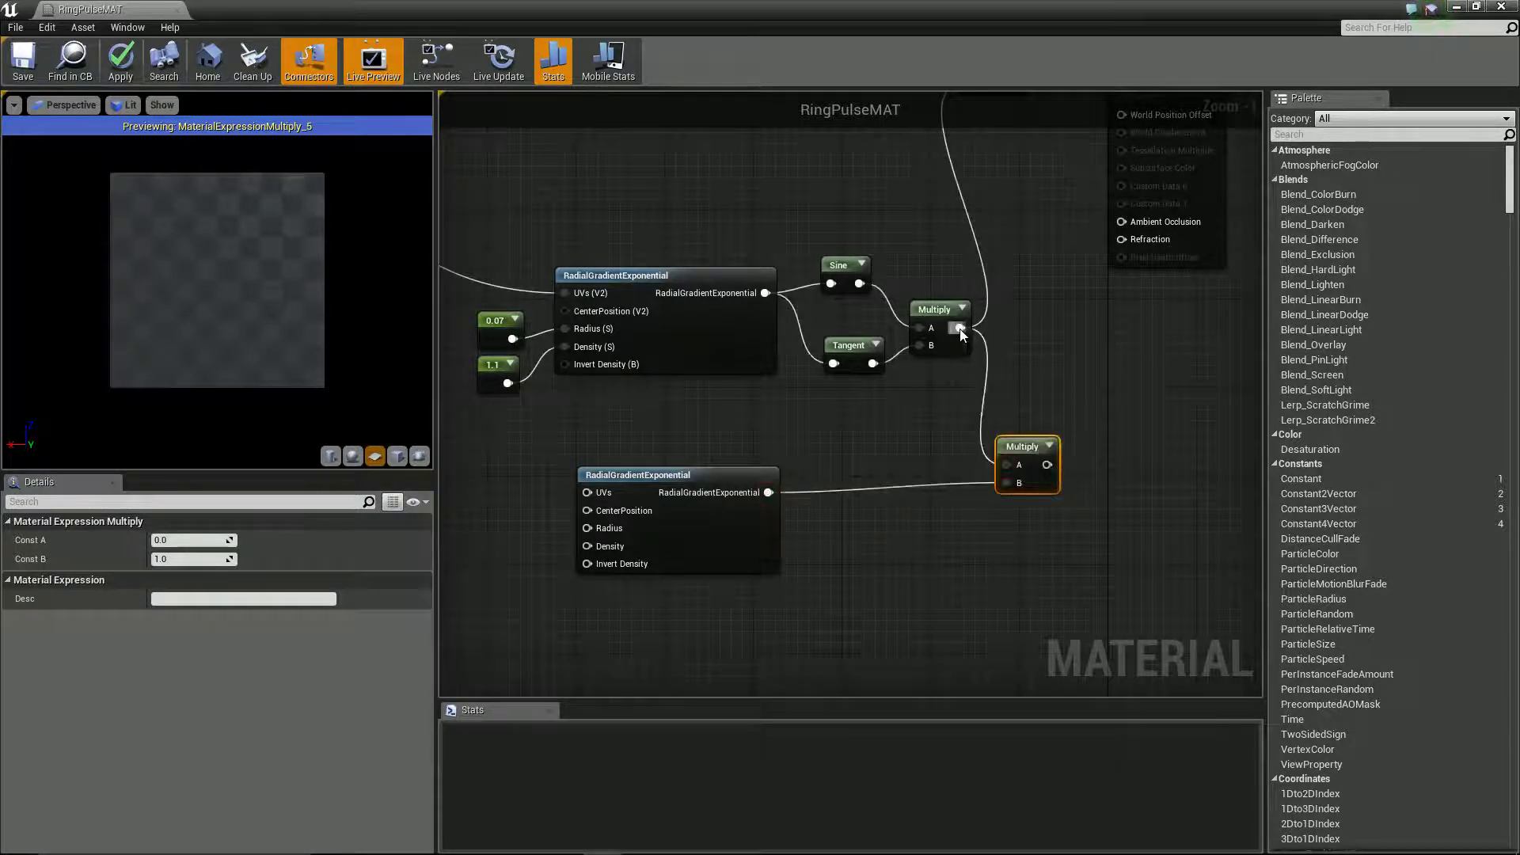
right_drag(924, 241, 971, 497)
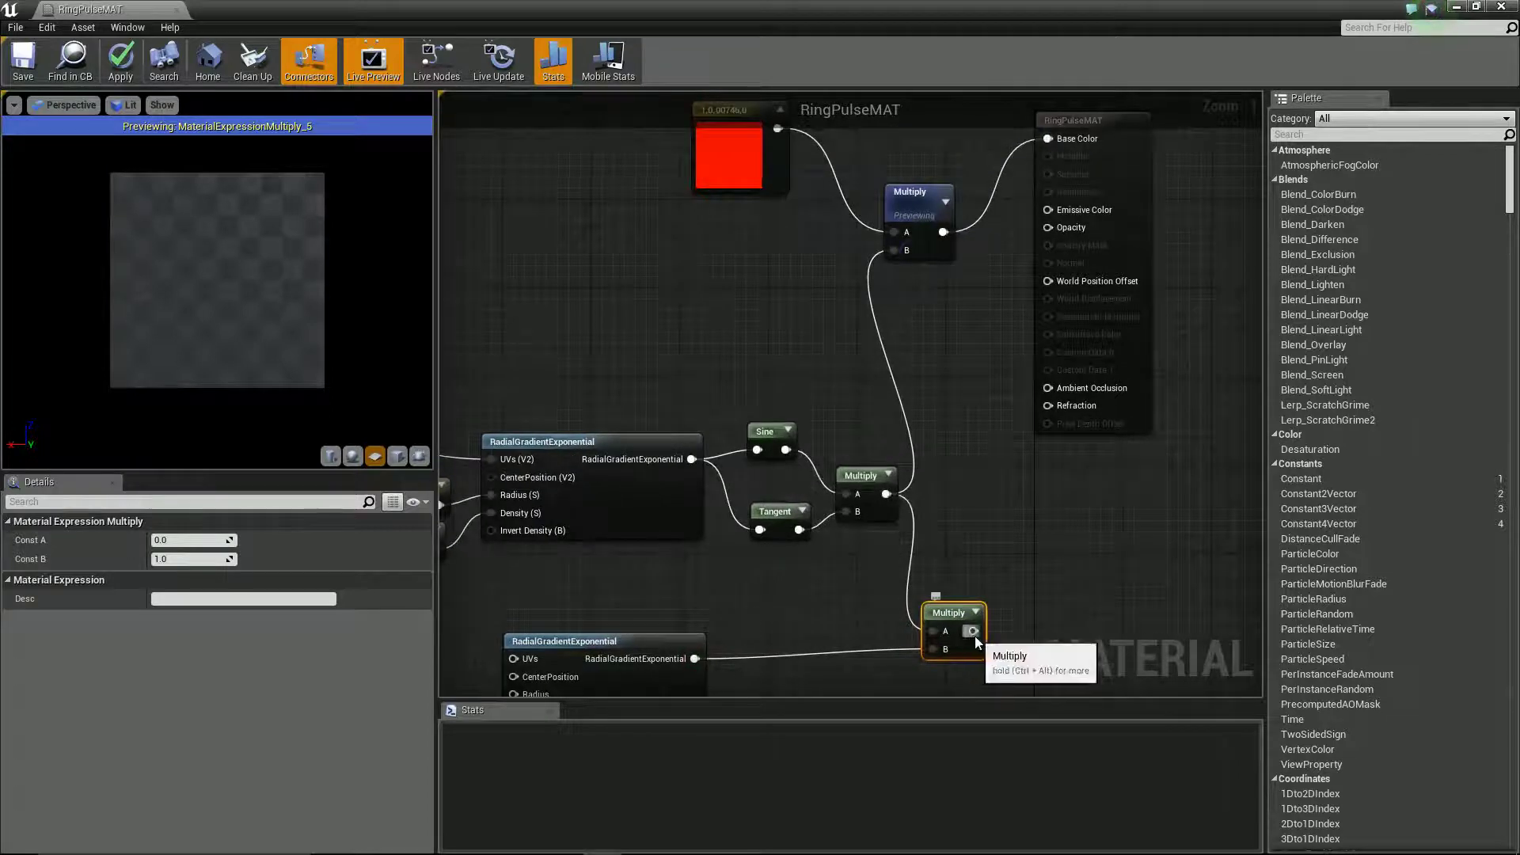
drag(974, 631, 894, 253)
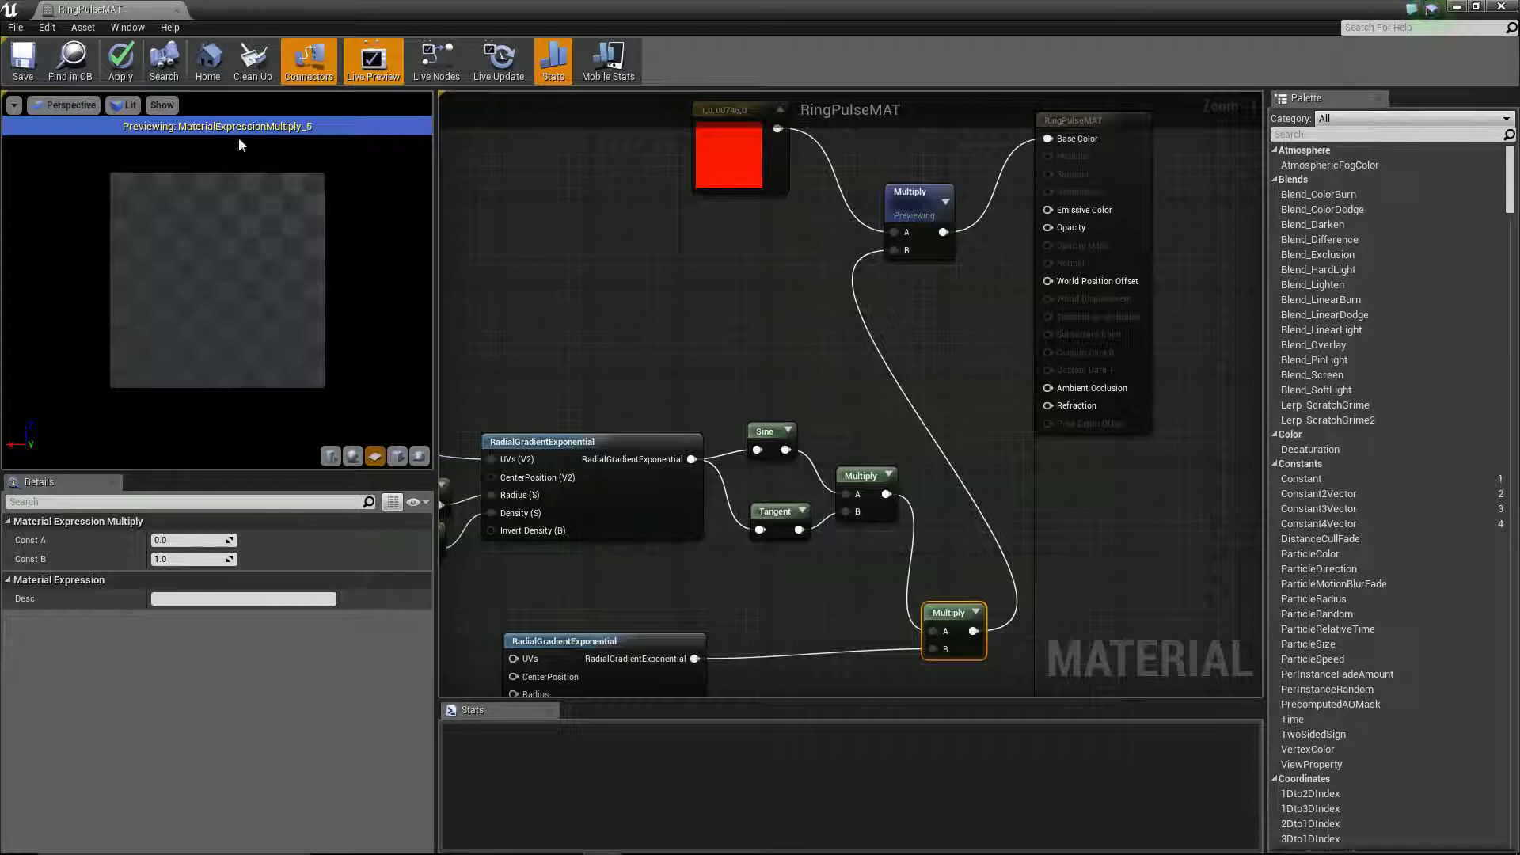
click(24, 63)
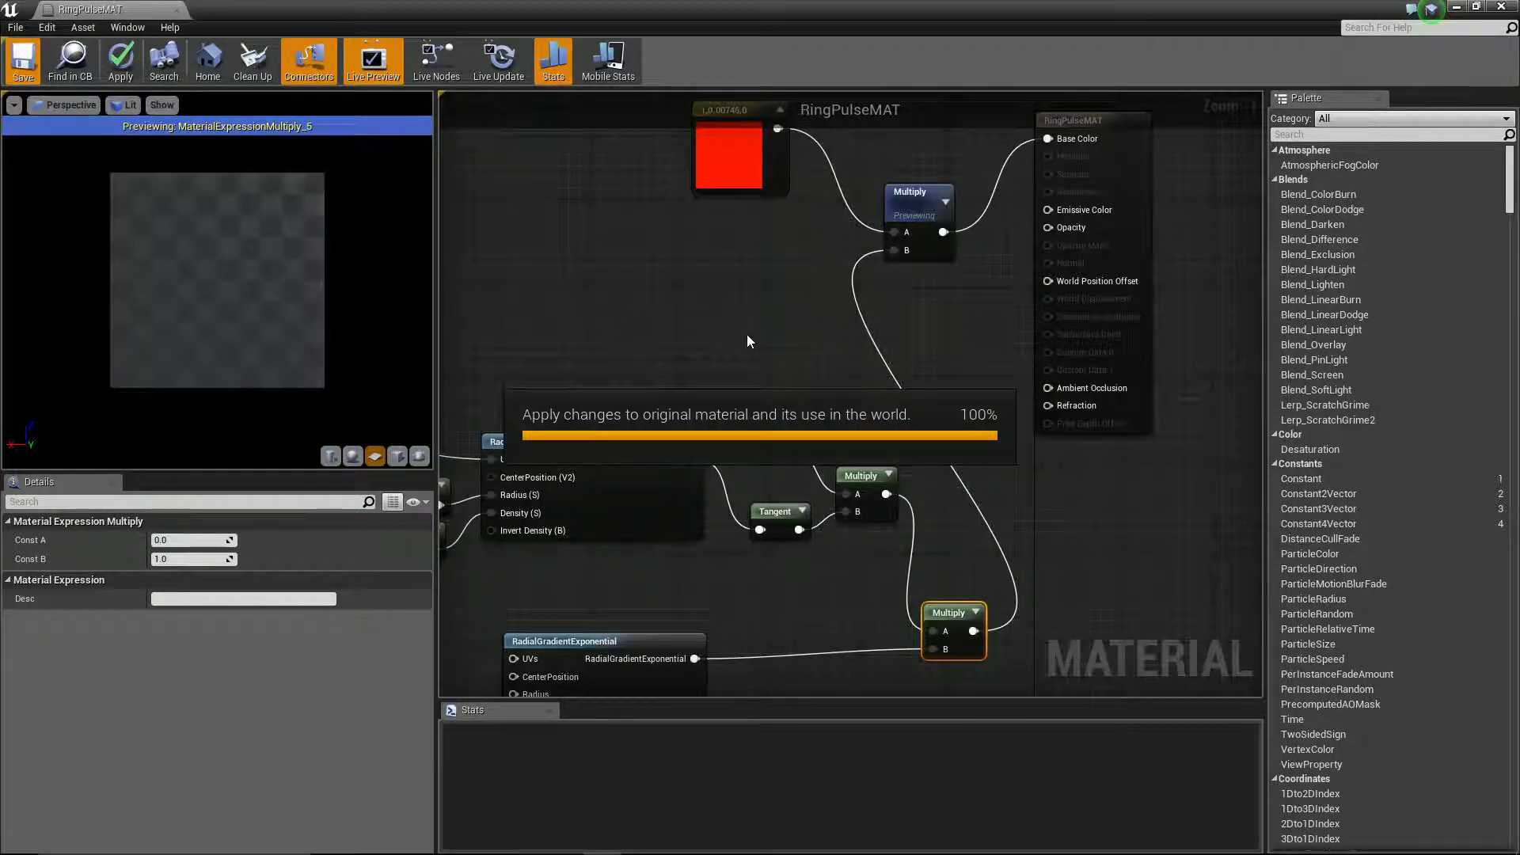
key(ctrl+s)
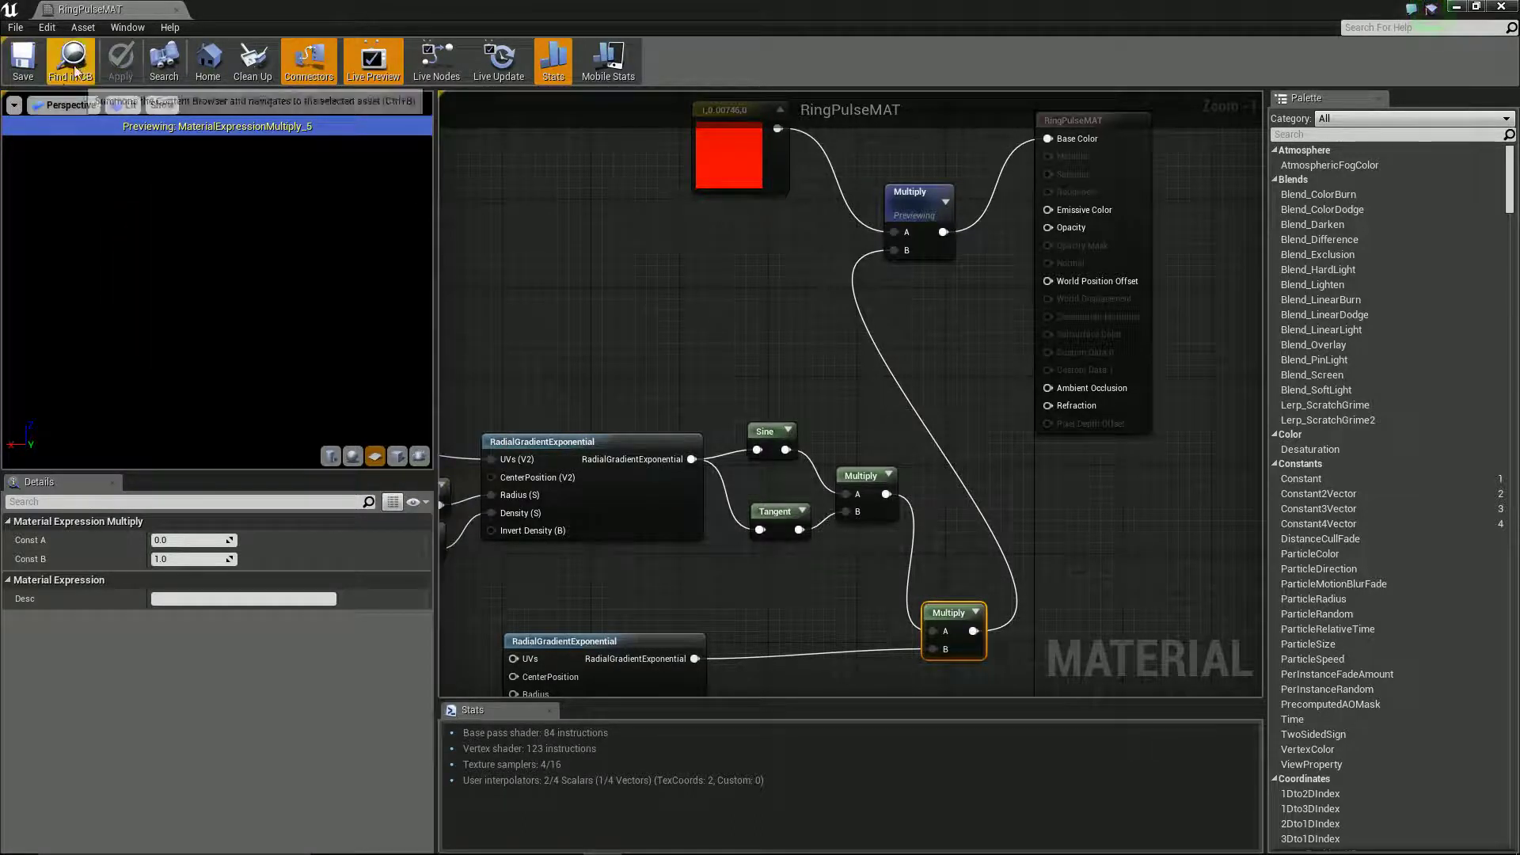
Open the ThirdPersonCharacter blueprint from the level editor and show its Viewport.
drag(289, 17, 1519, 203)
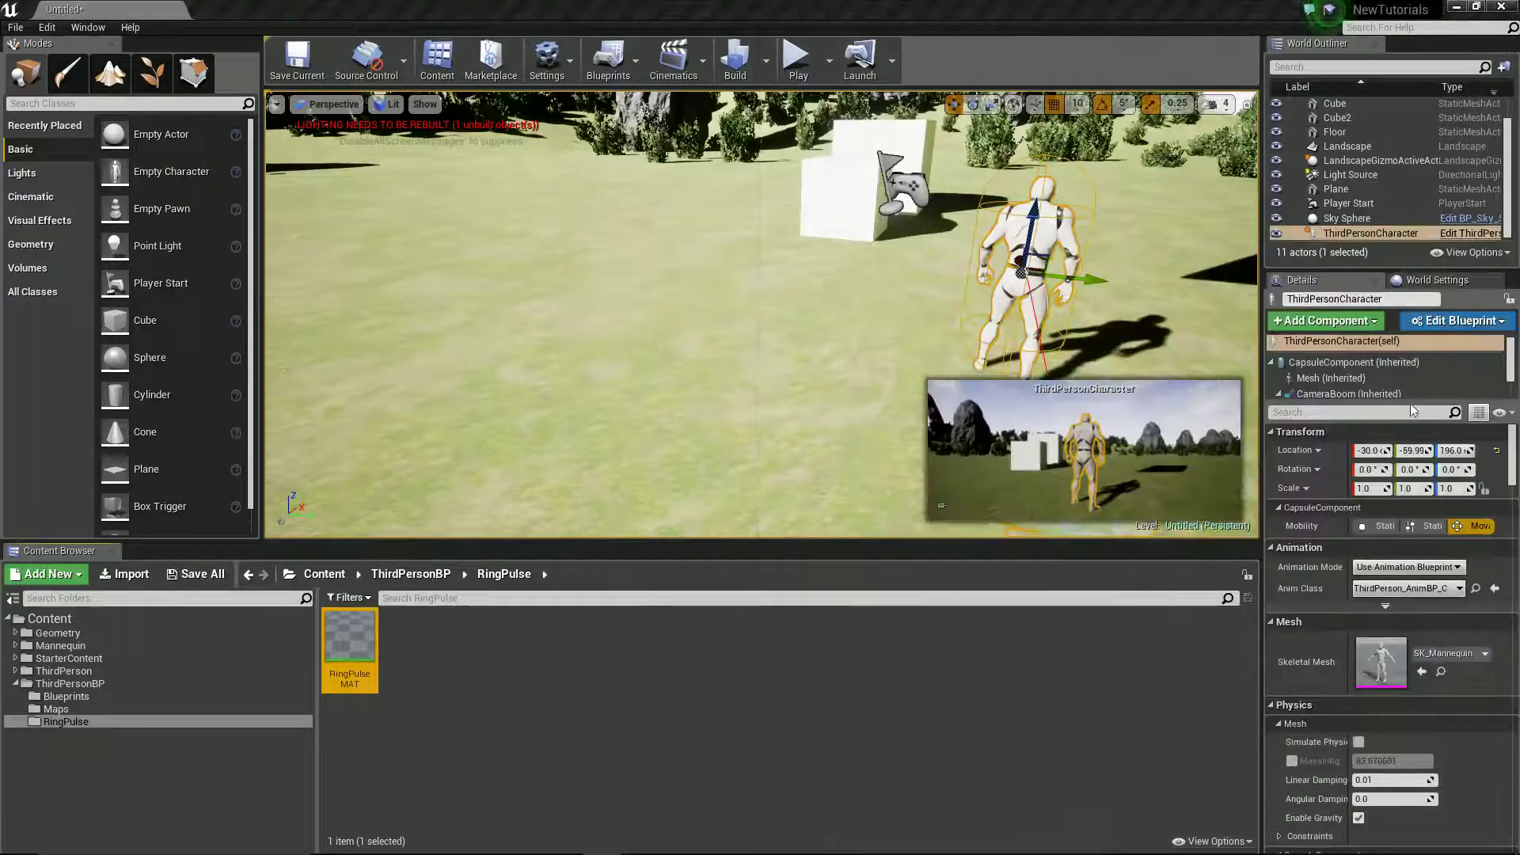
click(1470, 232)
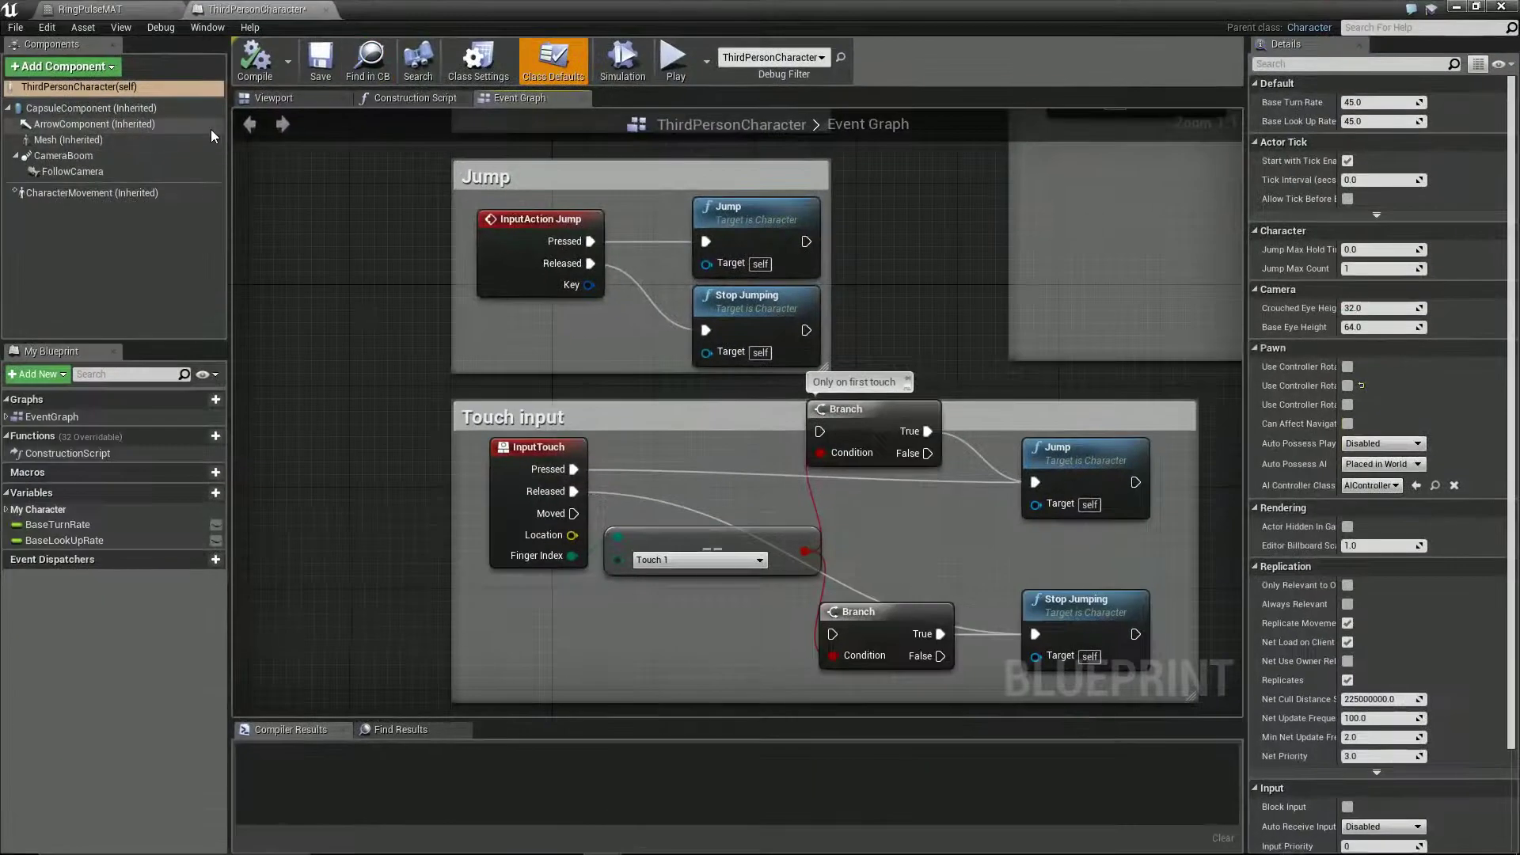
click(287, 98)
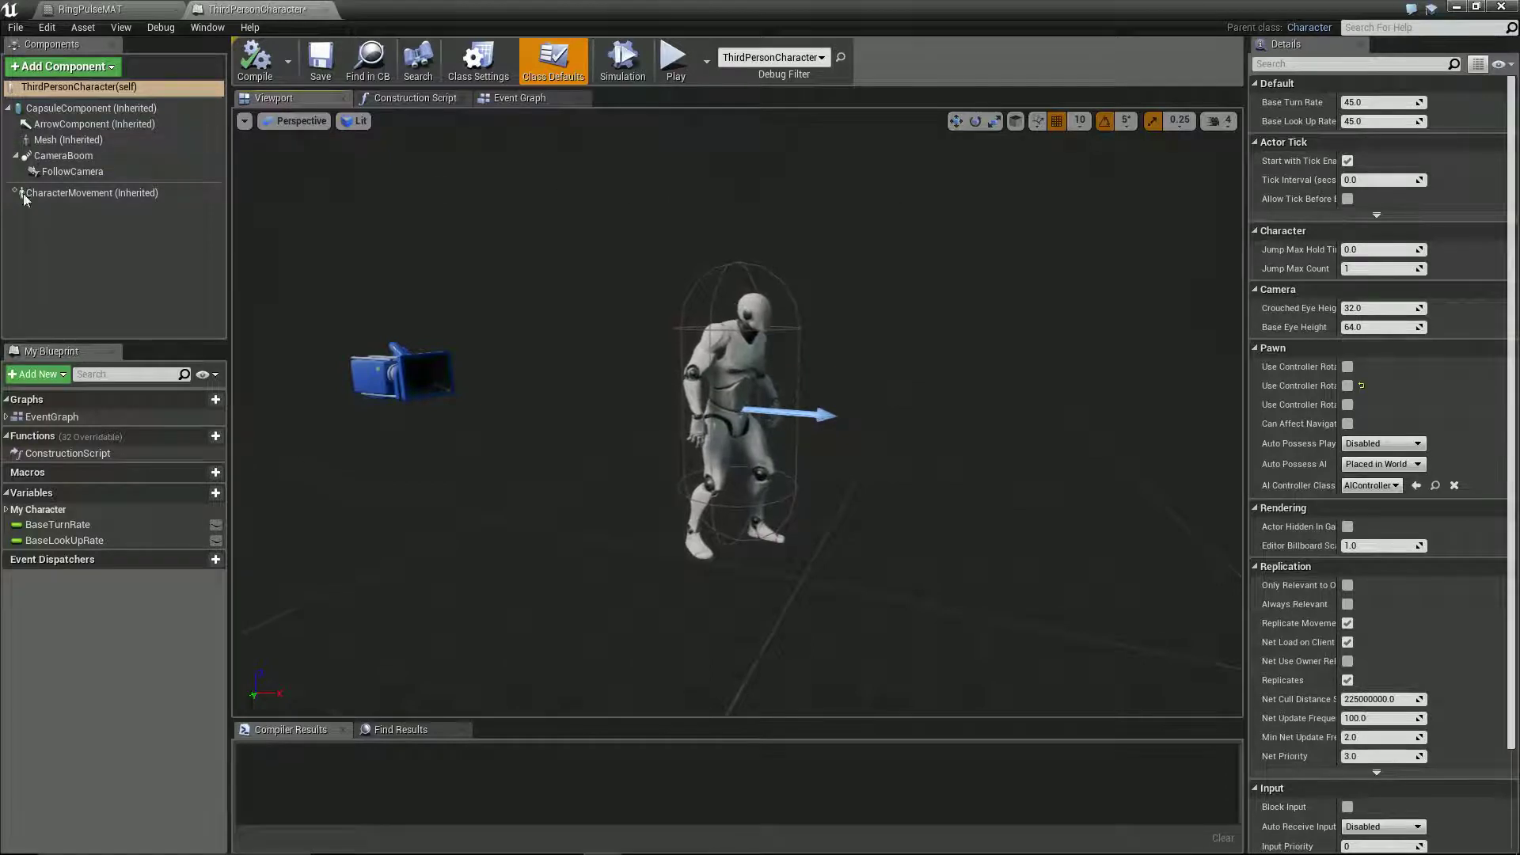
Add a Plane component to the ThirdPersonCharacter blueprint.
click(49, 69)
text(plan)
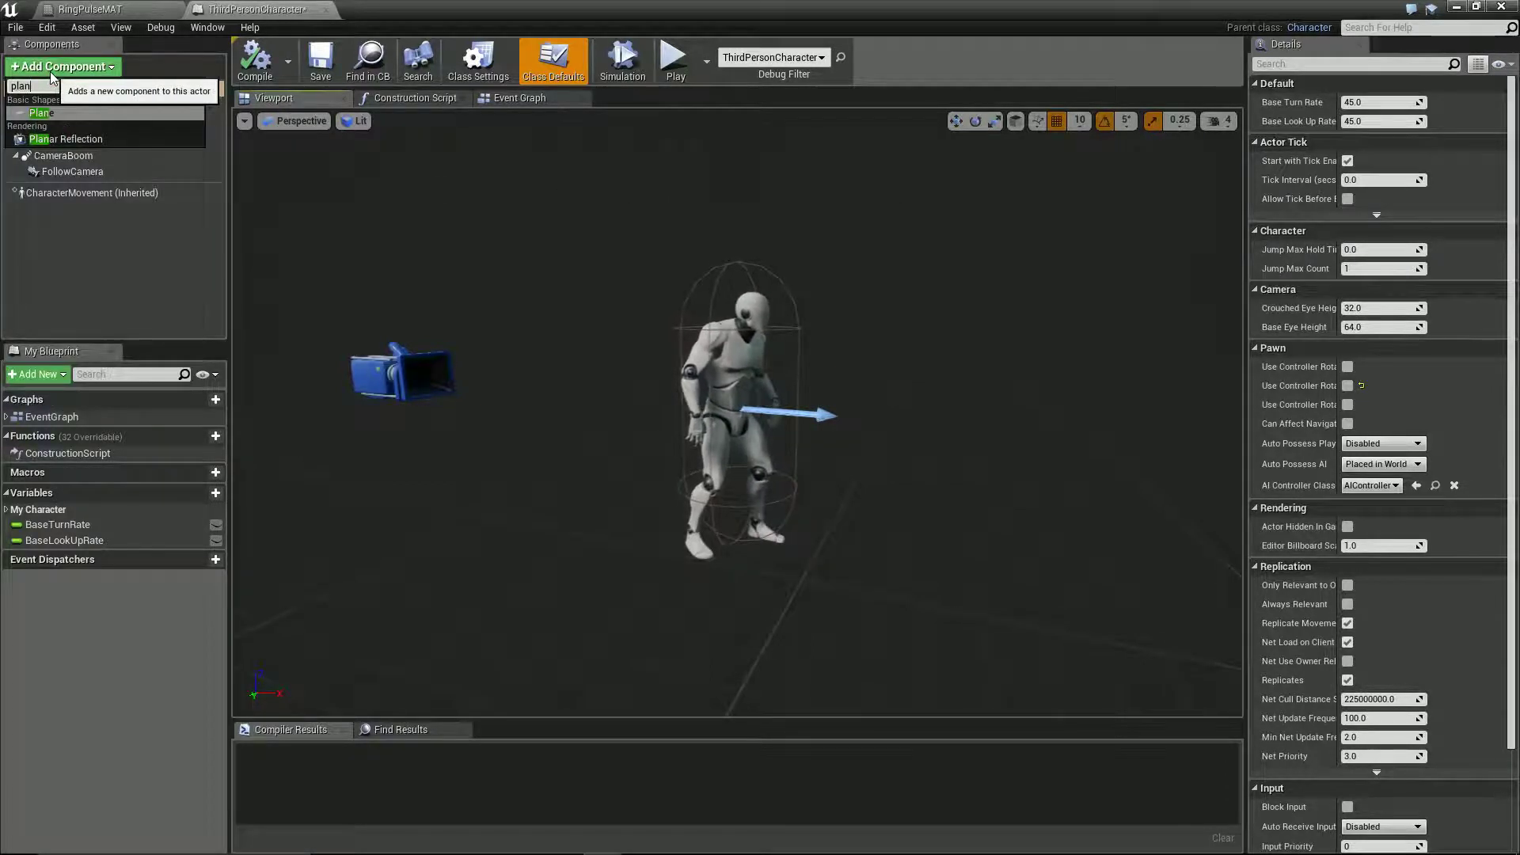
key(Return)
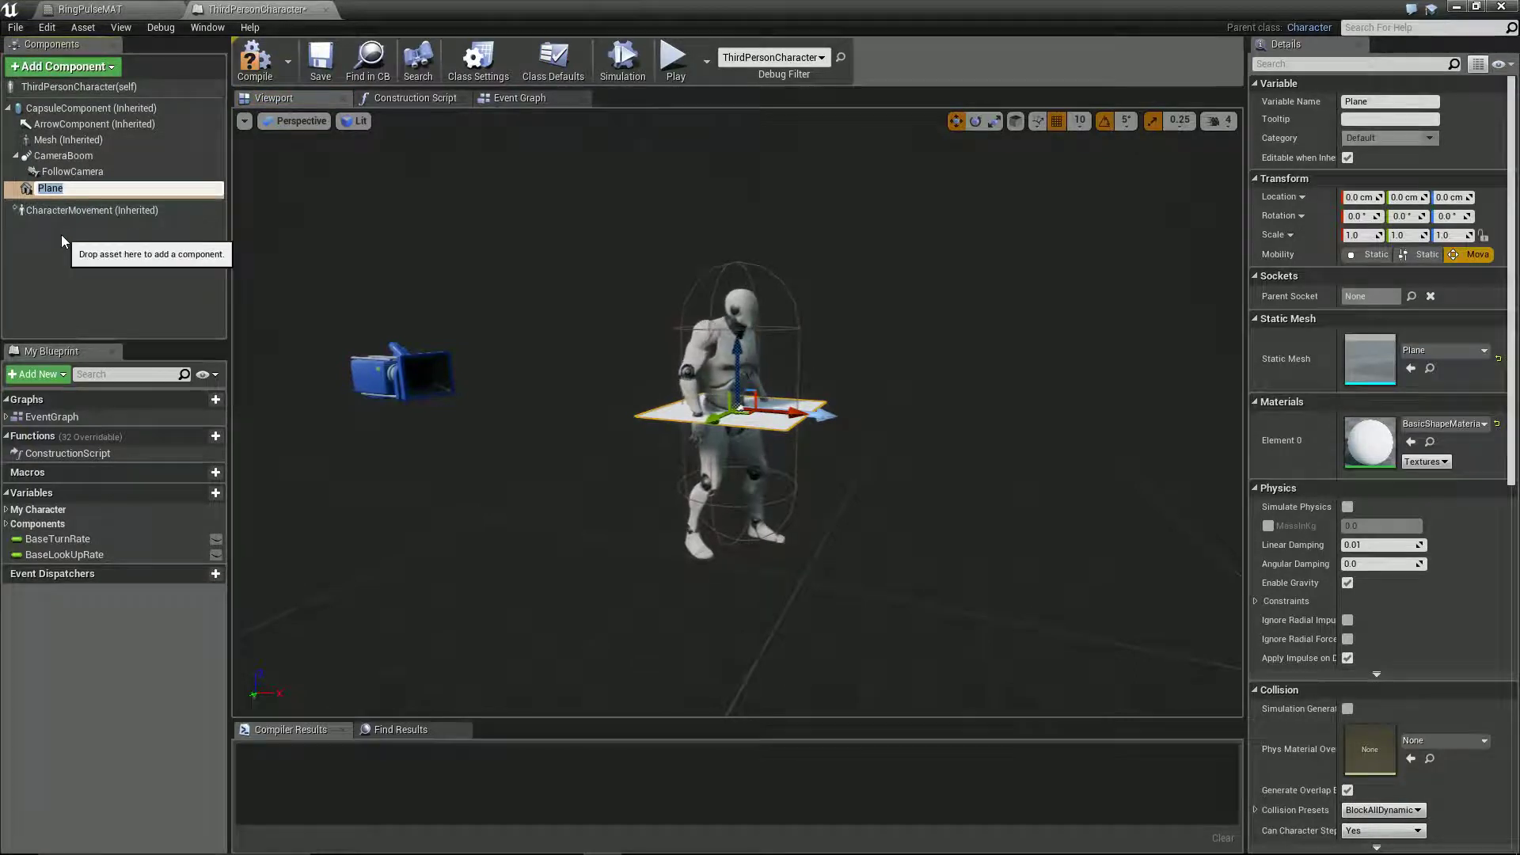
Rename the new plane component as SpidySense.
text(SpidySense)
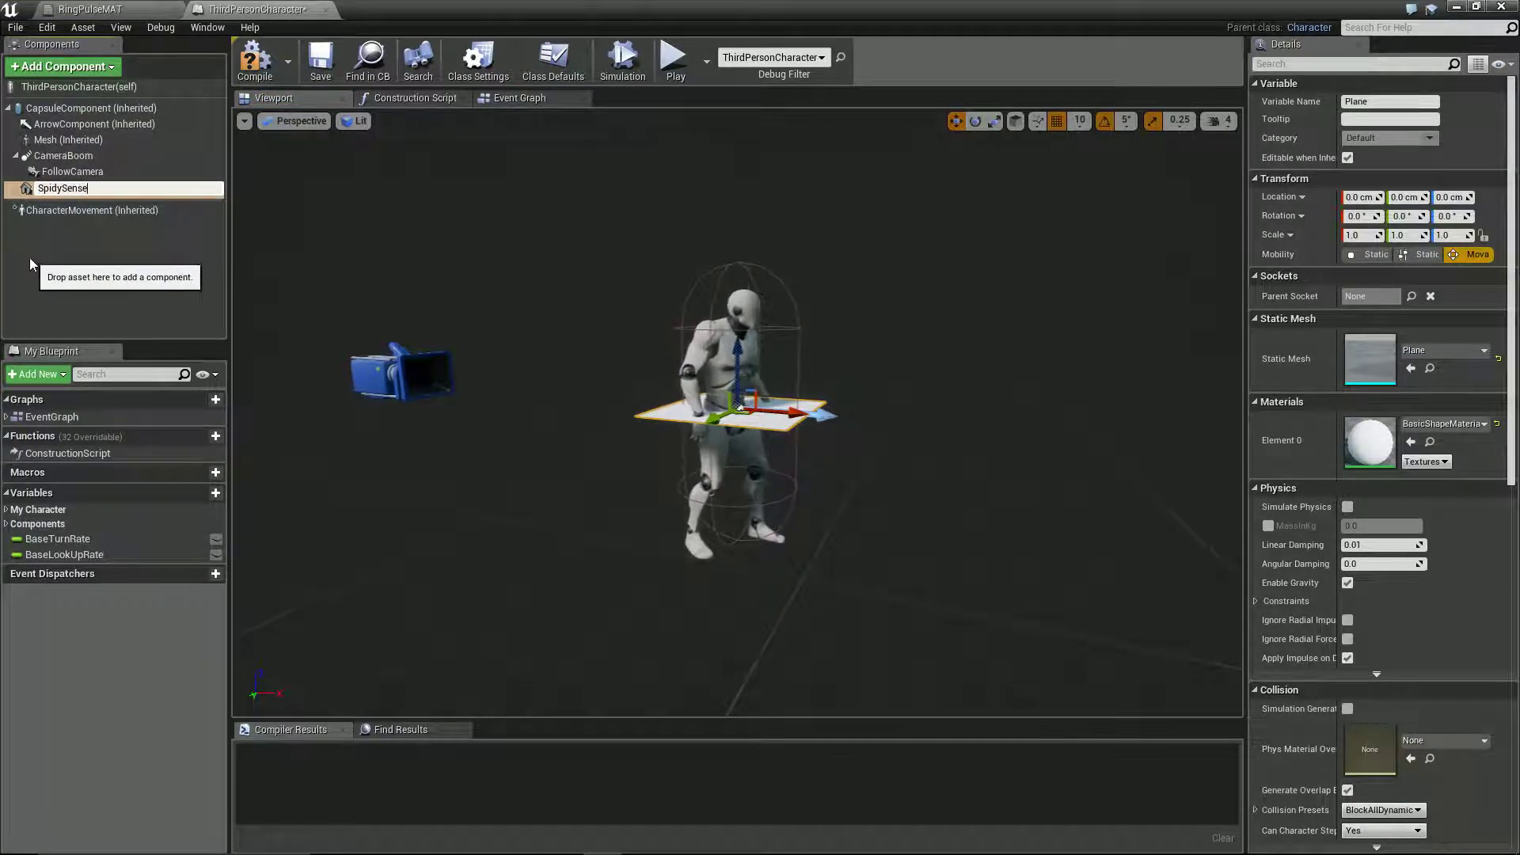
key(Return)
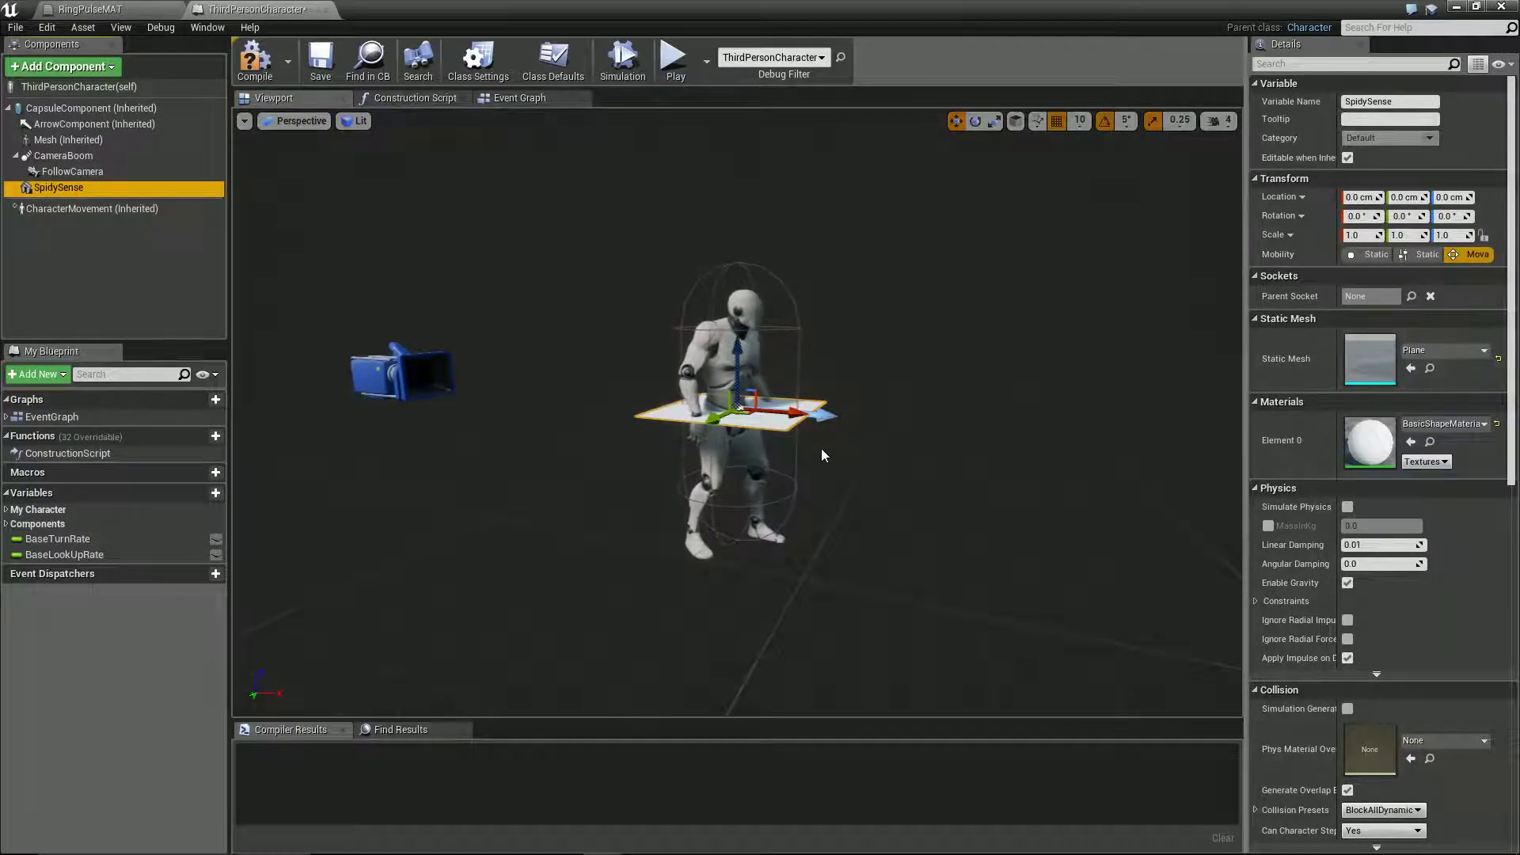
Rotate the SpidySense plane upright to 90° about Y and raise it to Z 70 cm behind the character's head.
click(975, 120)
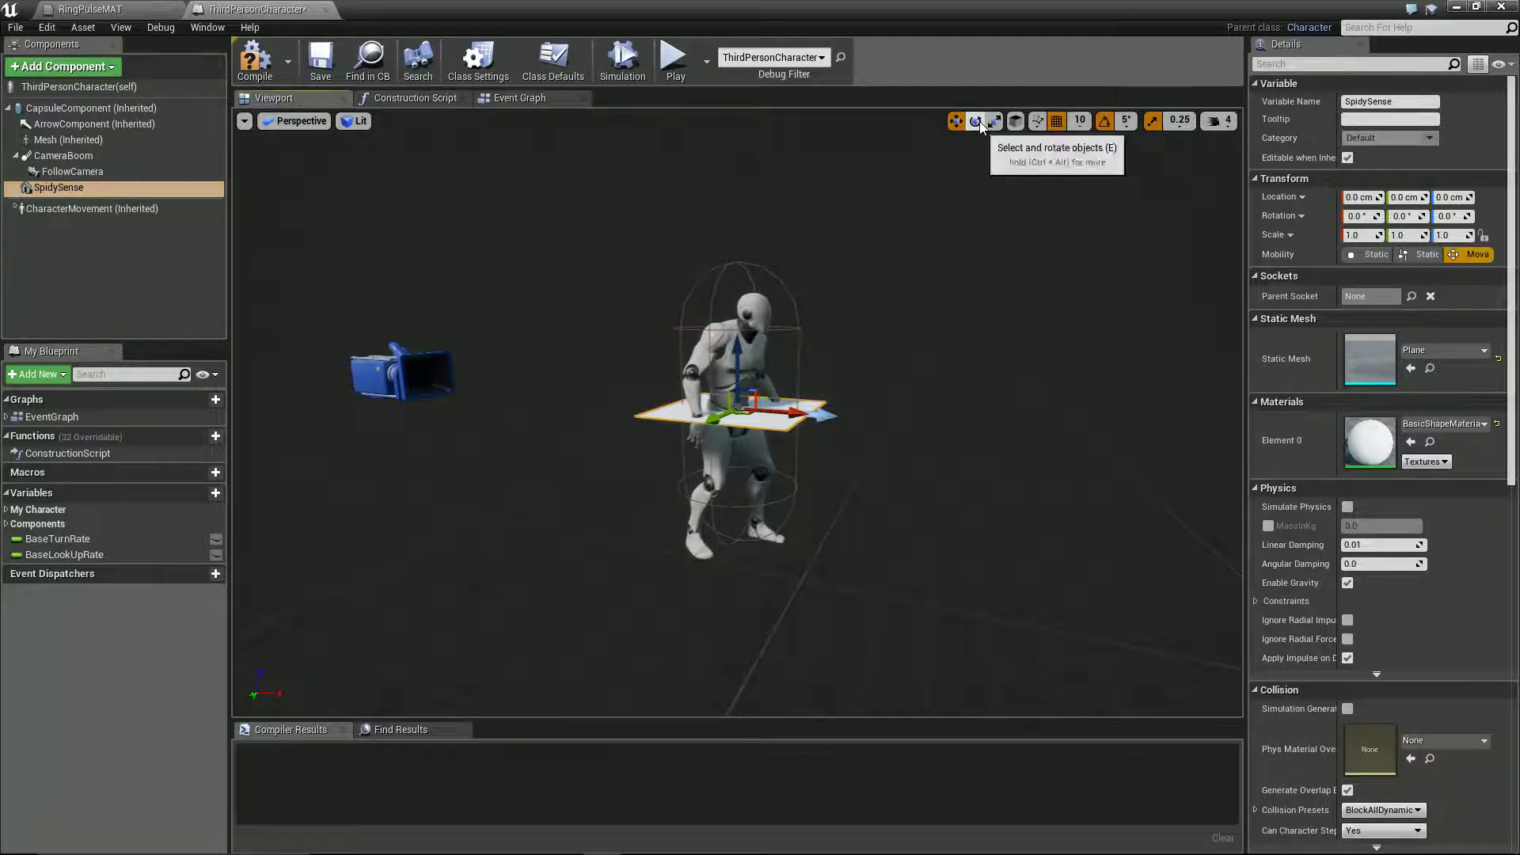
click(803, 400)
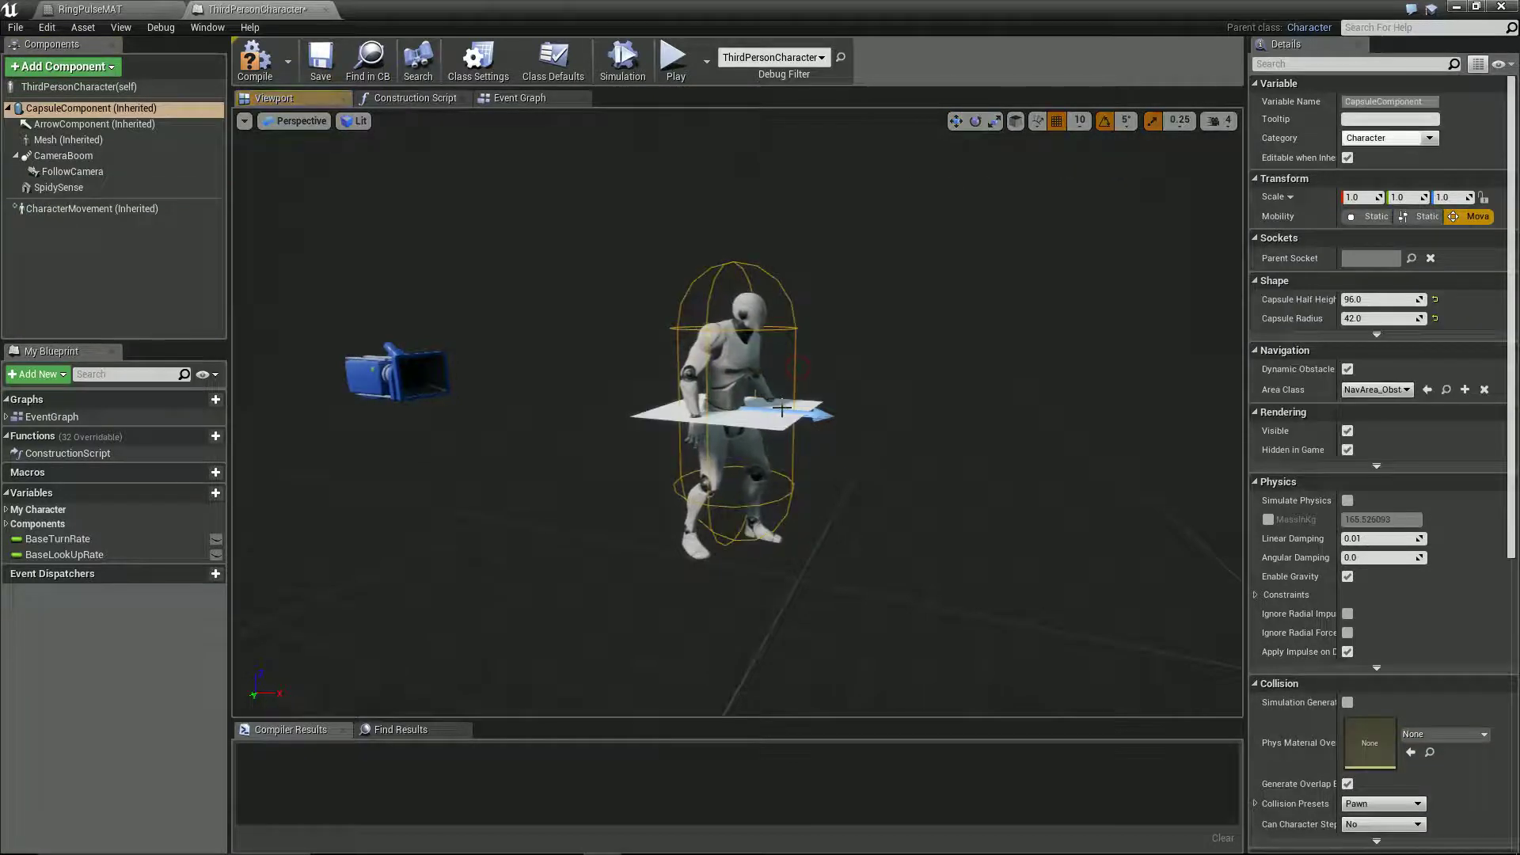
click(788, 412)
click(808, 410)
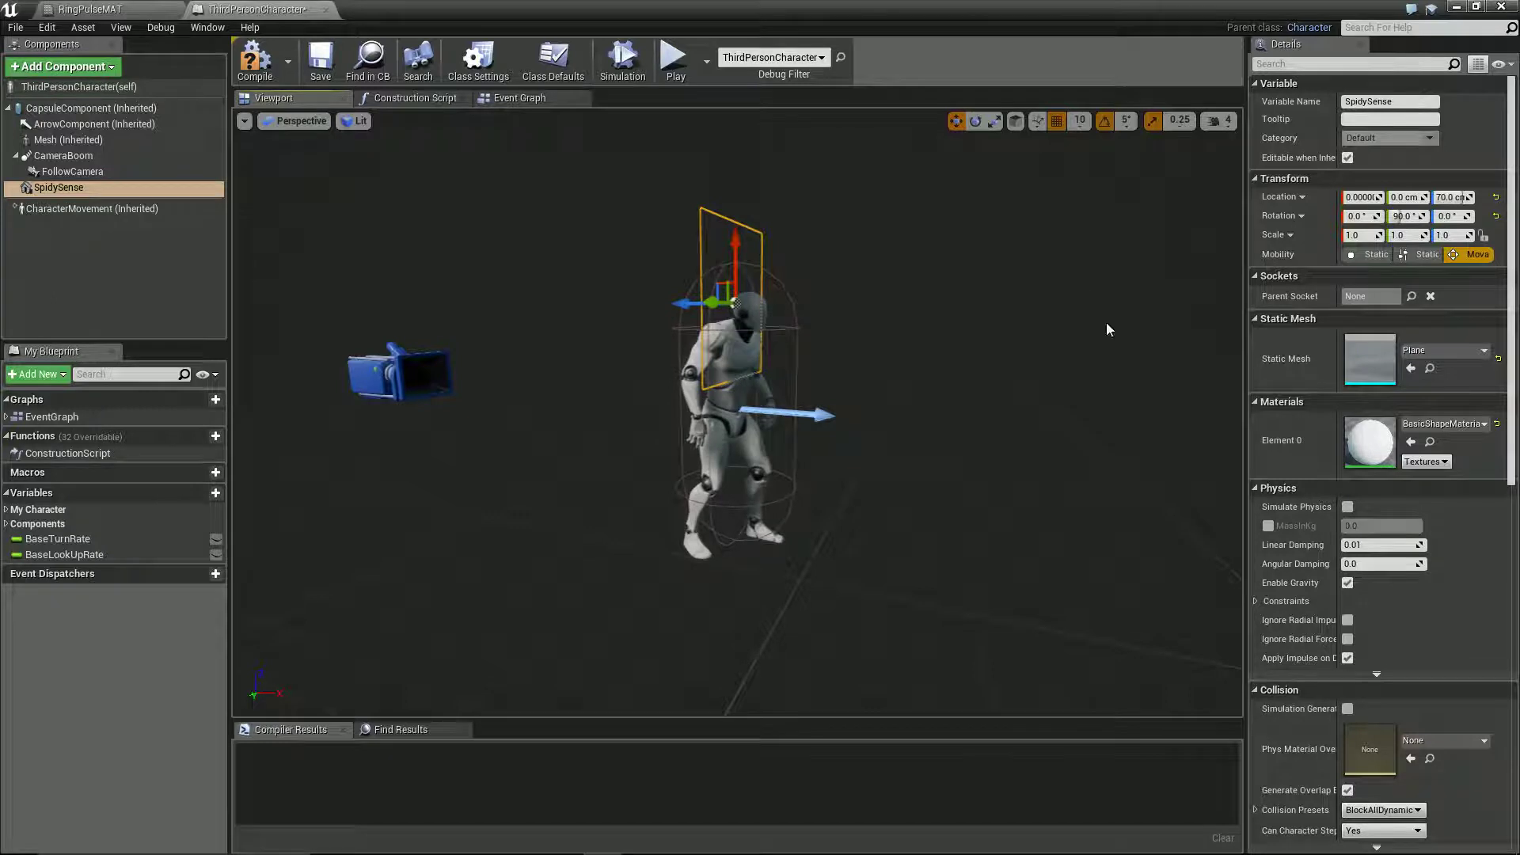
Set the position grid snap to 5 and shift the SpidySense plane forward to X 10 cm.
click(1080, 121)
click(1082, 173)
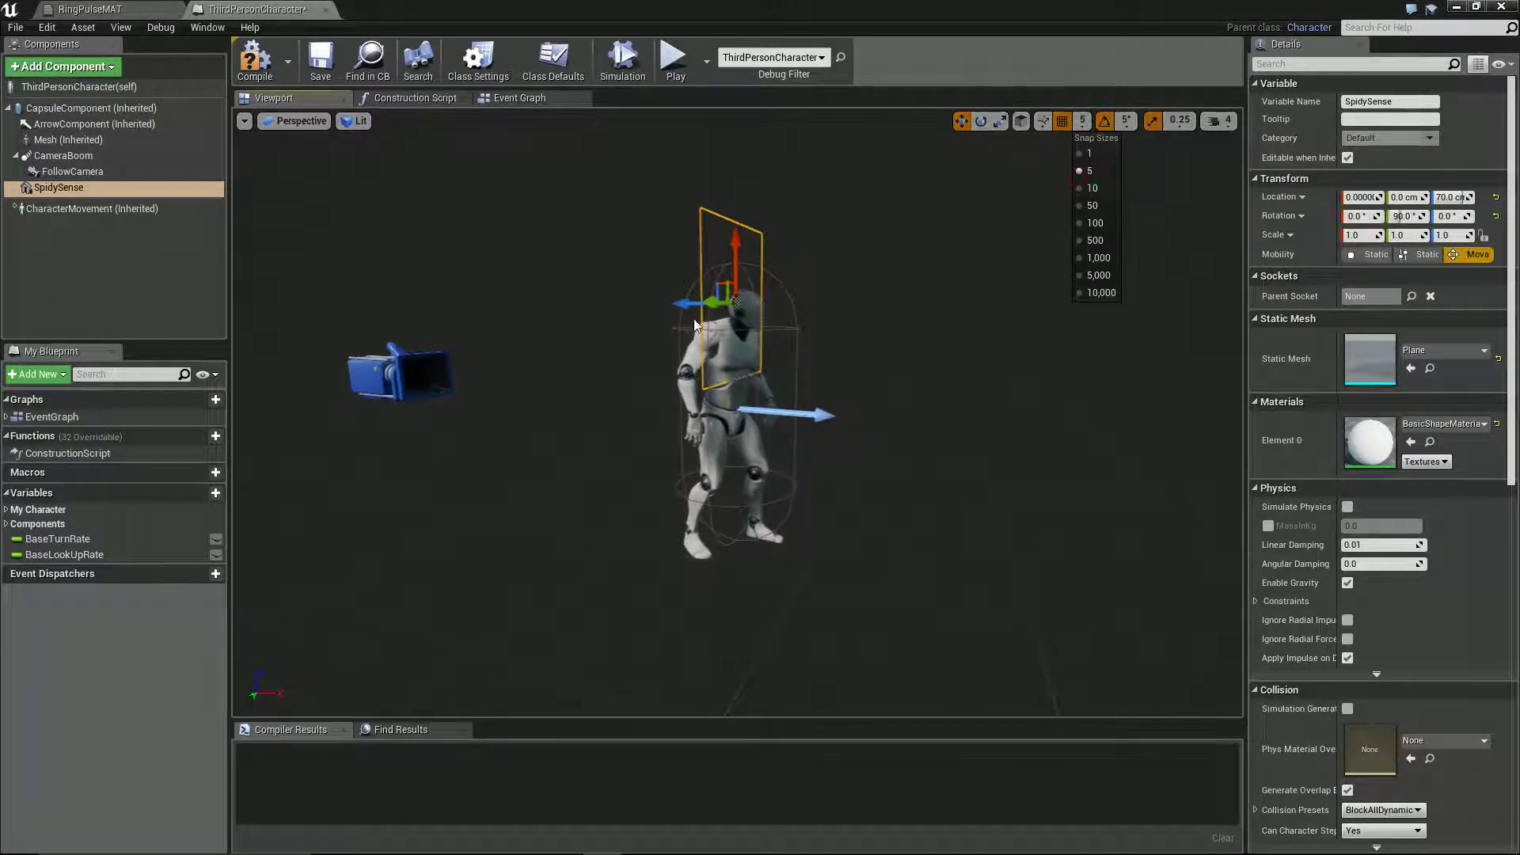
drag(685, 304, 693, 298)
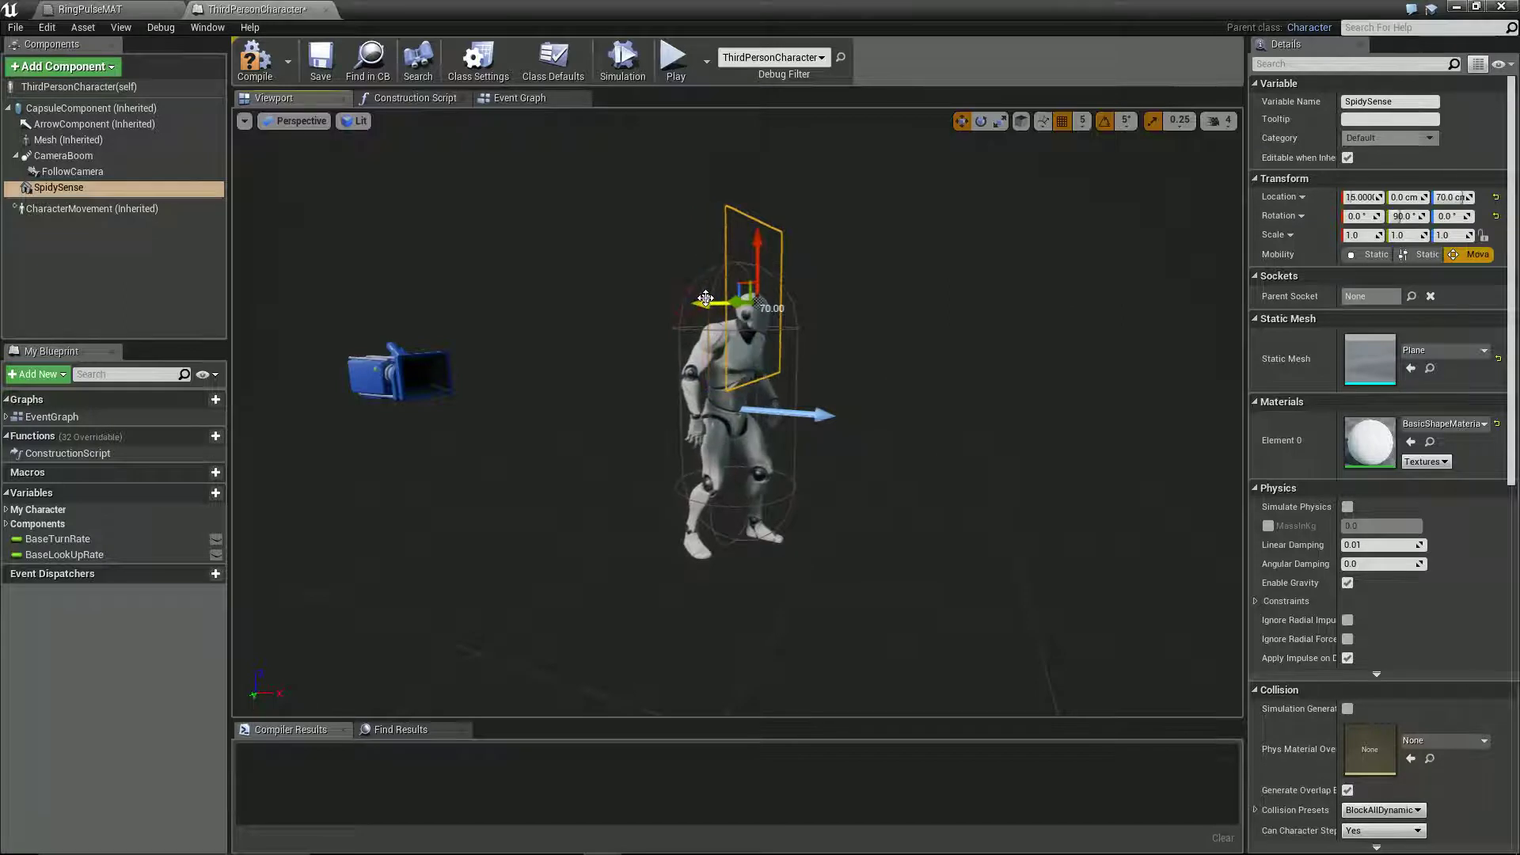
key(w)
mouse_move(752, 337)
right_down()
mouse_move(781, 339)
mouse_move(811, 309)
mouse_move(808, 221)
mouse_move(842, 326)
mouse_move(760, 333)
right_up()
key(s)
key(w)
Assign the RingPulseMAT material to the SpidySense plane's Element 0.
click(1461, 429)
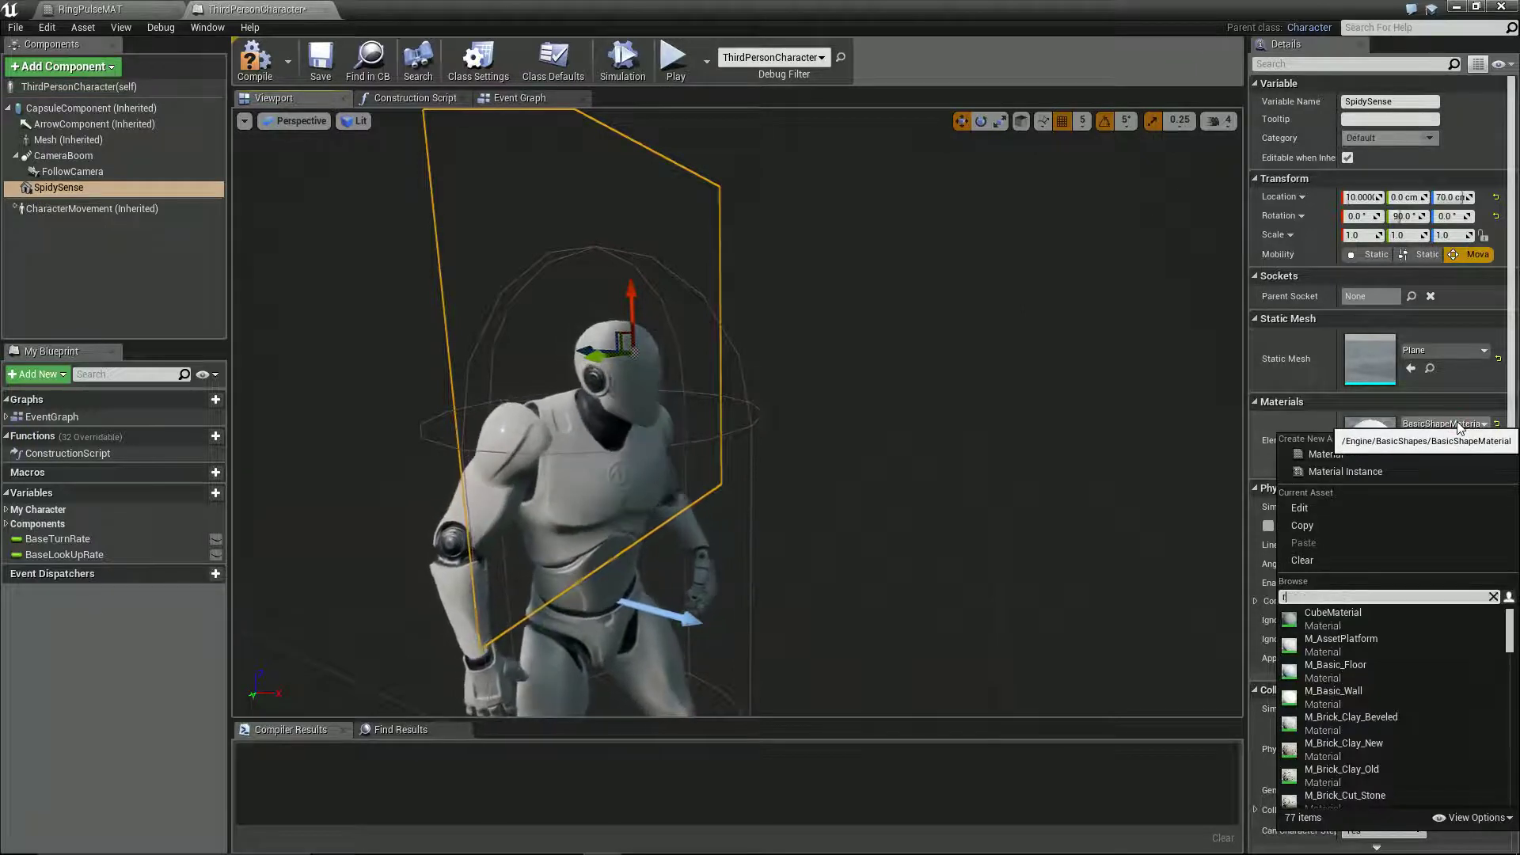
text(ring)
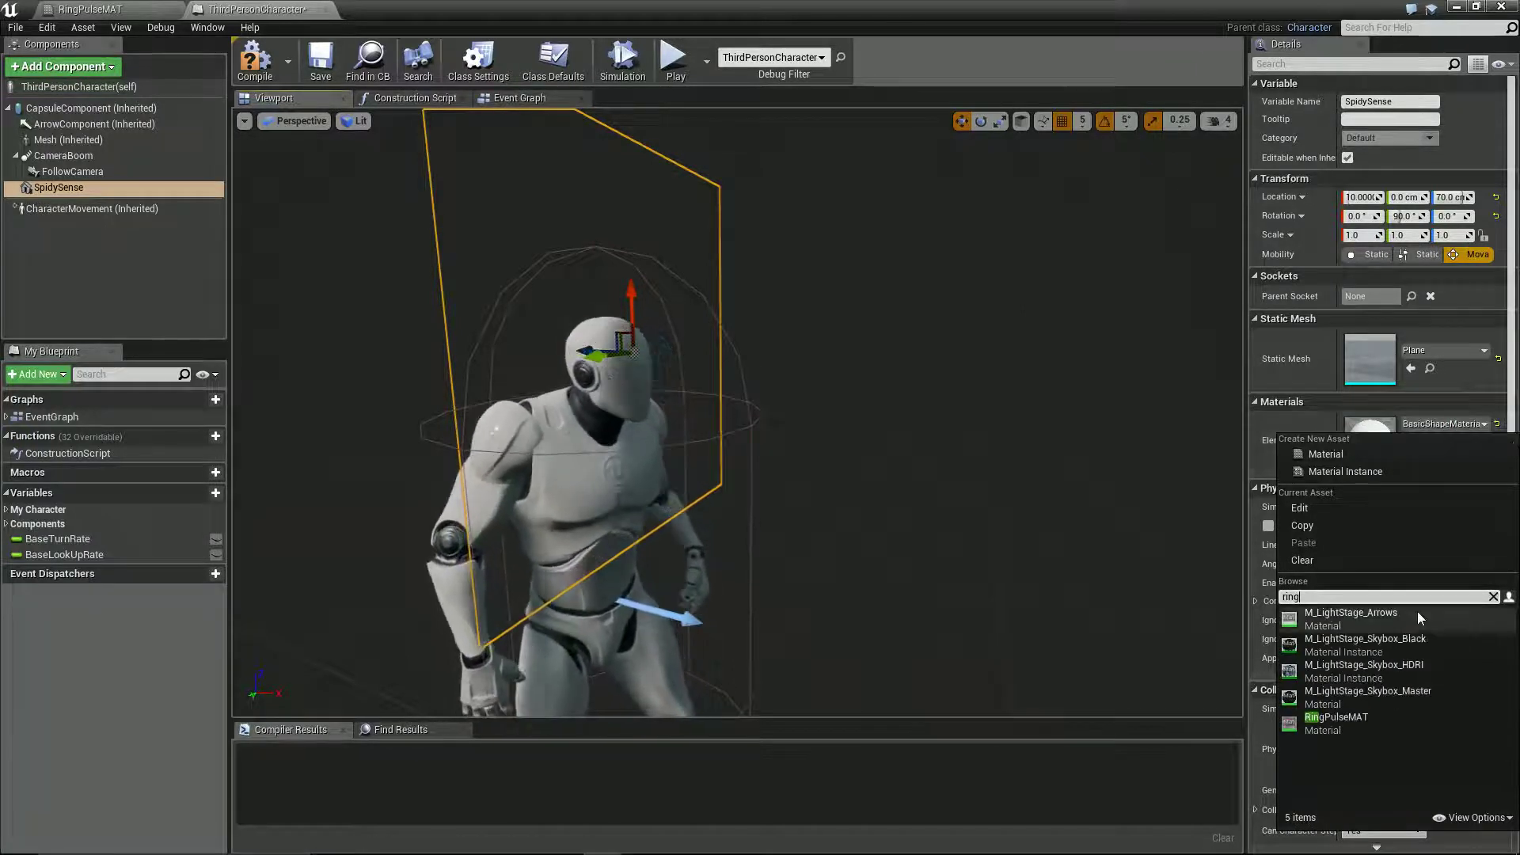
click(1336, 616)
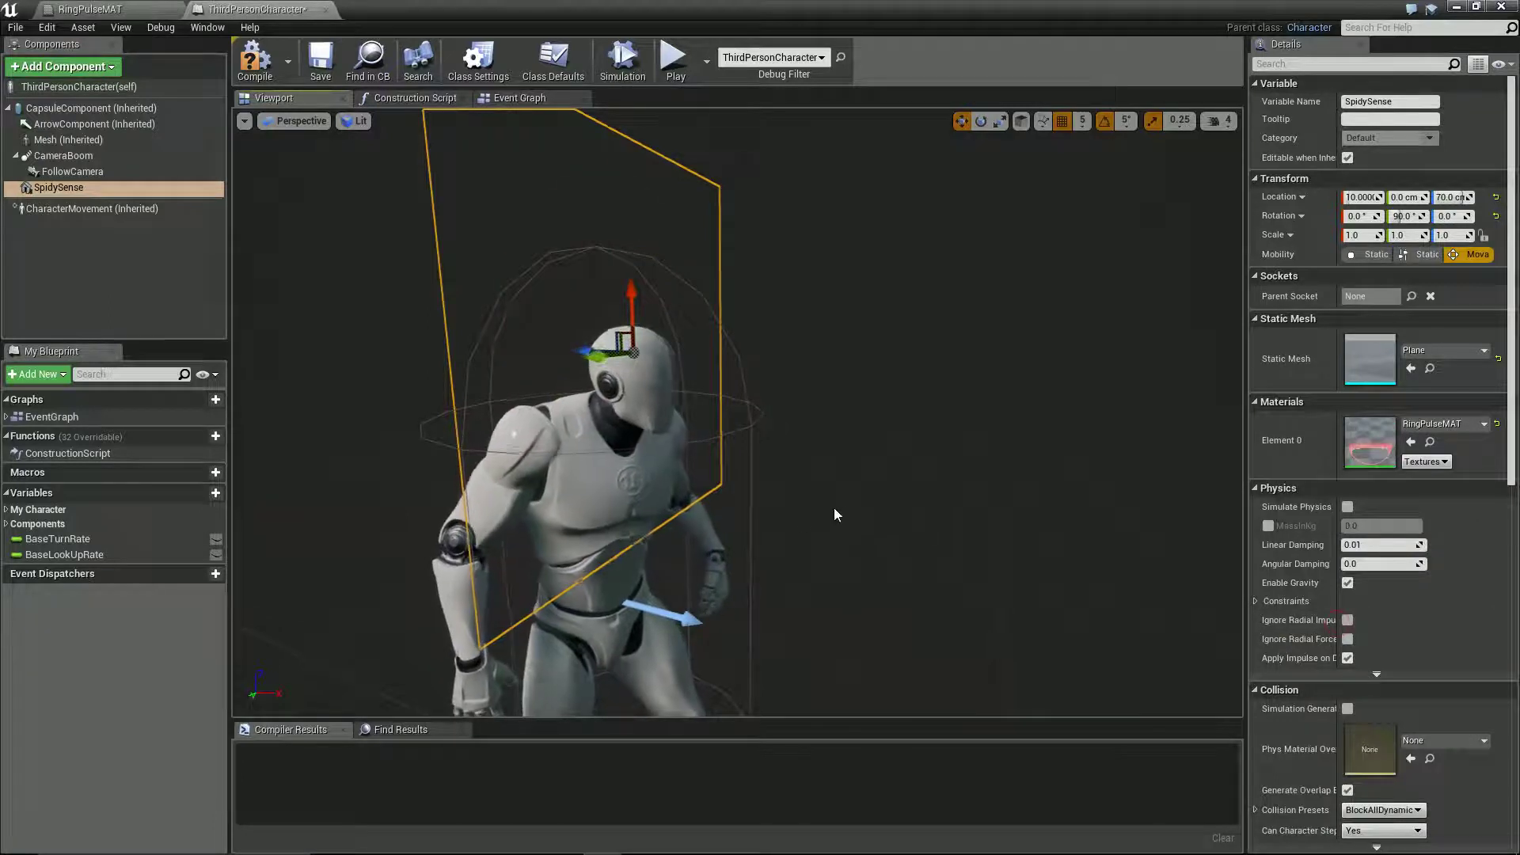
Scale the SpidySense plane uniformly to 1.5 and compile the blueprint.
drag(834, 507, 740, 493)
key(d)
right_drag(739, 493, 701, 496)
key(s)
key(w)
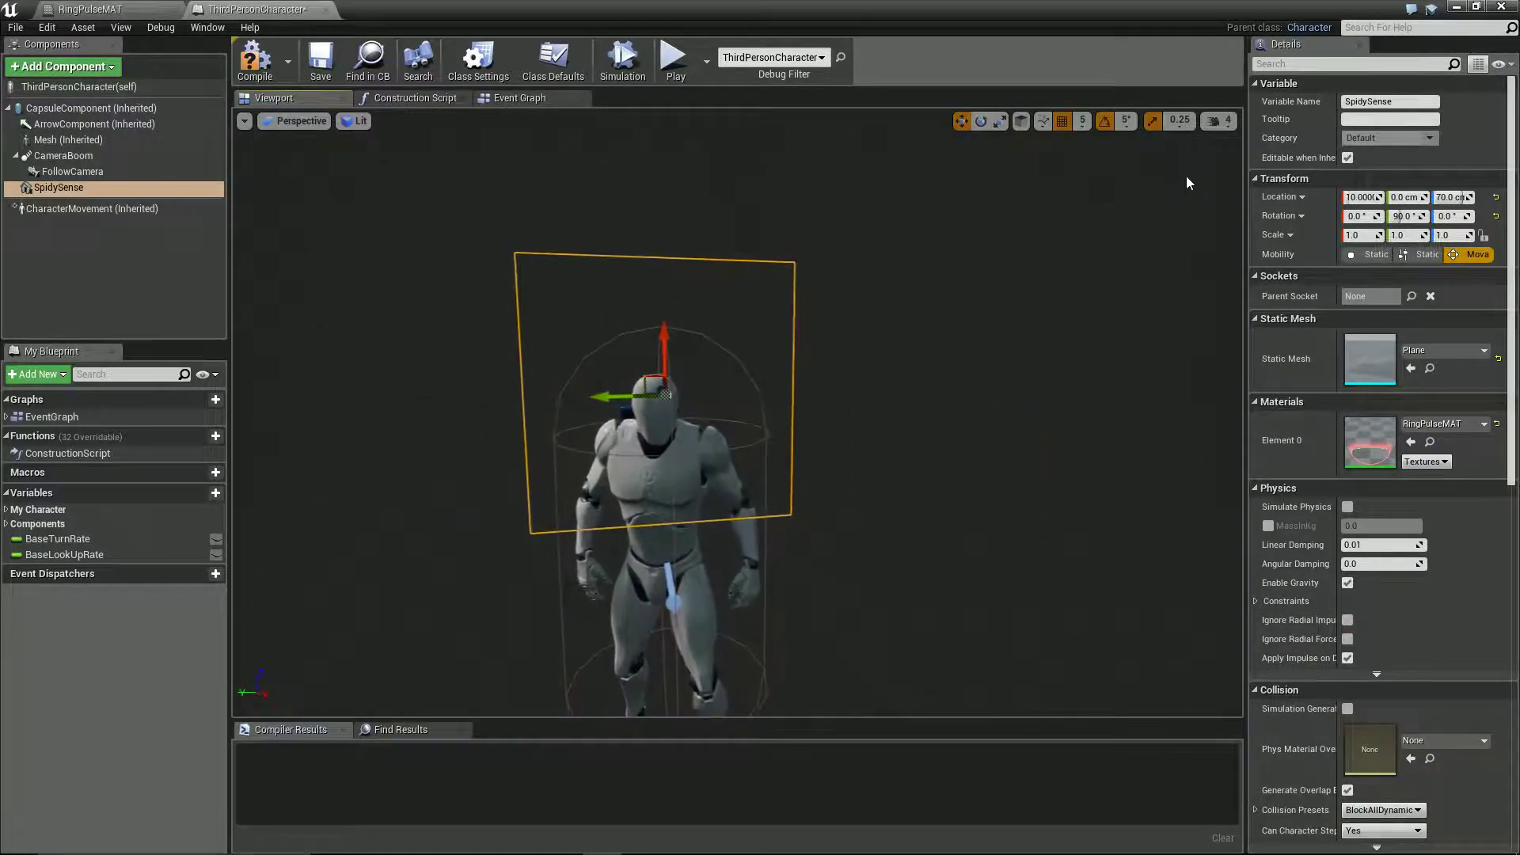
click(1000, 119)
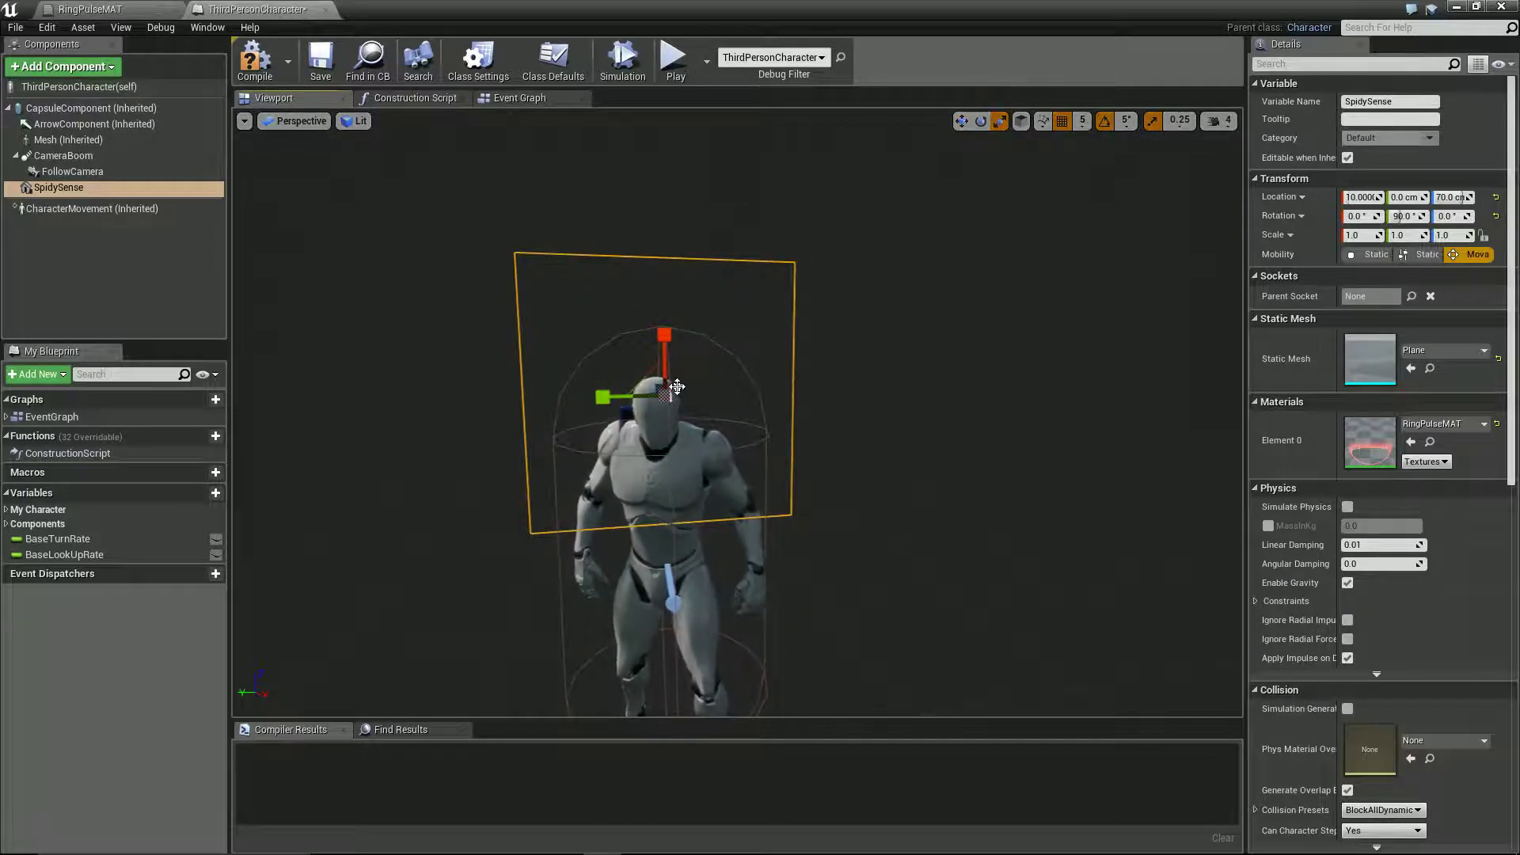
drag(667, 397, 636, 399)
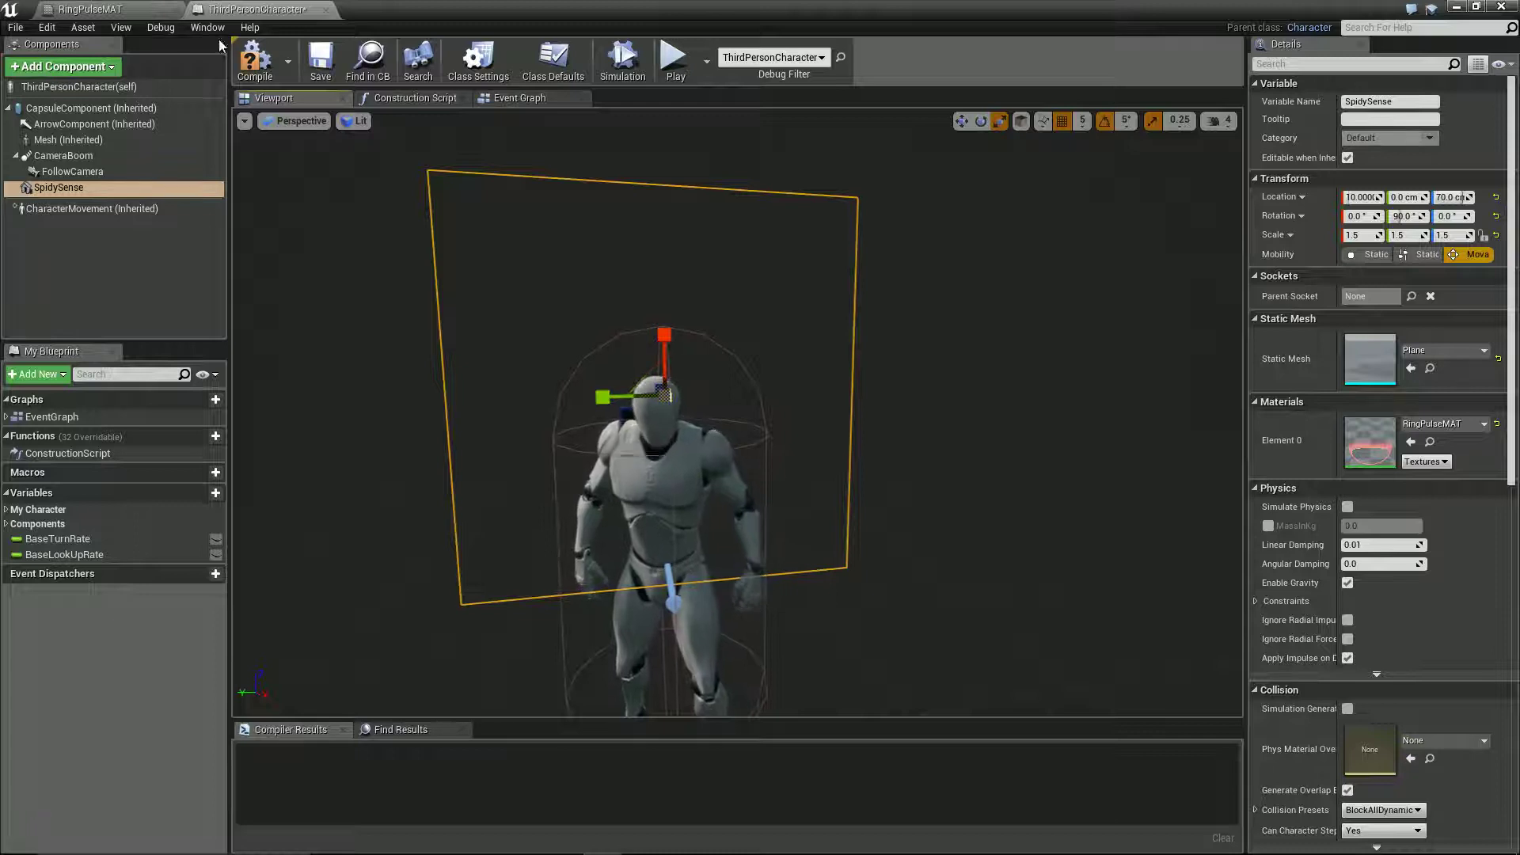
click(248, 68)
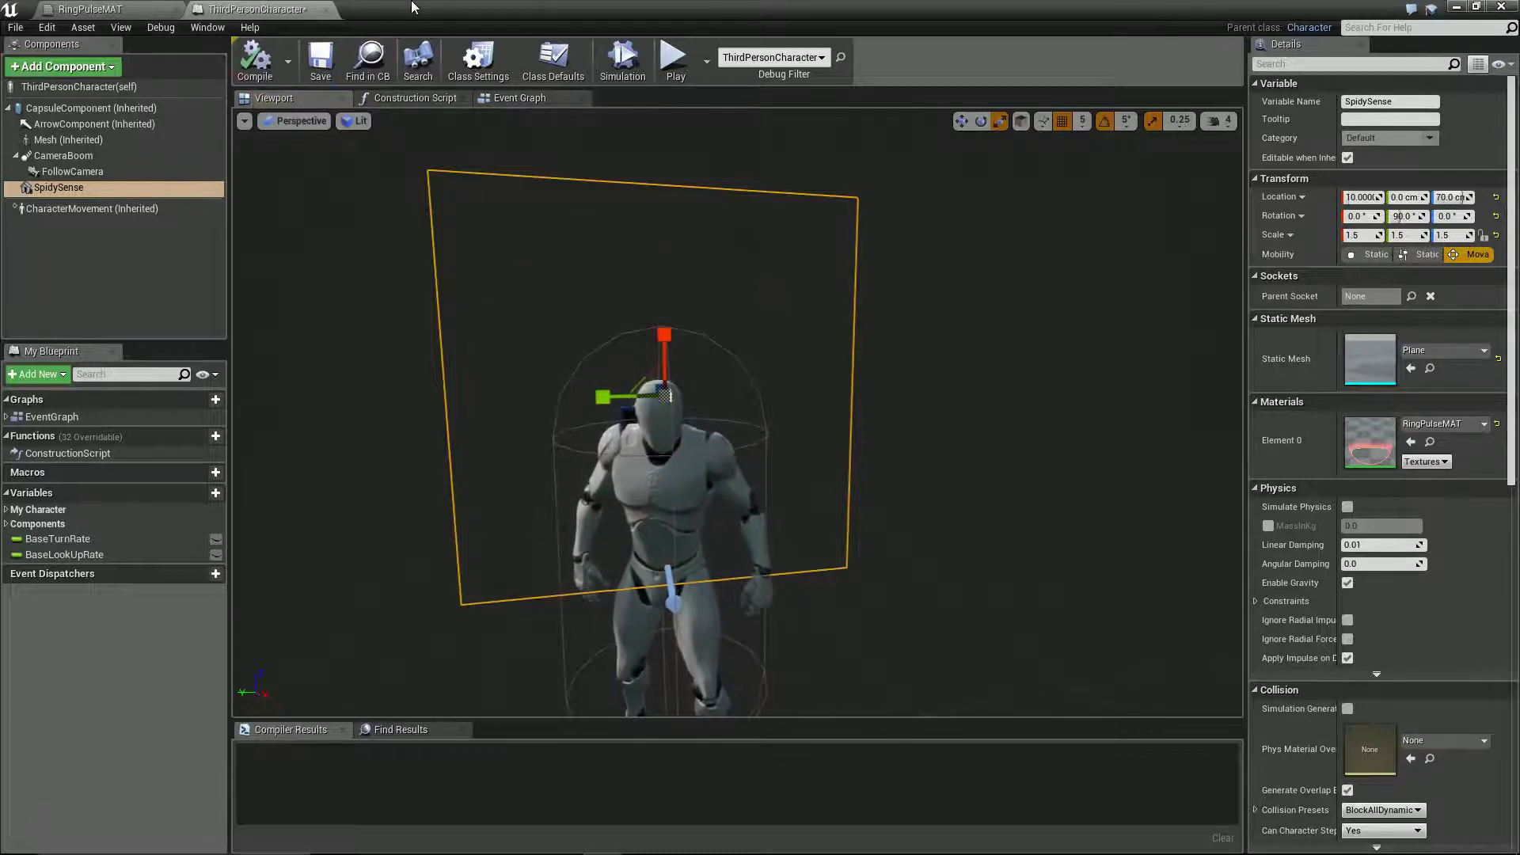
Bring the level editor into view, play the level full screen and examine the ring effect around the character.
drag(410, 8, 1257, 640)
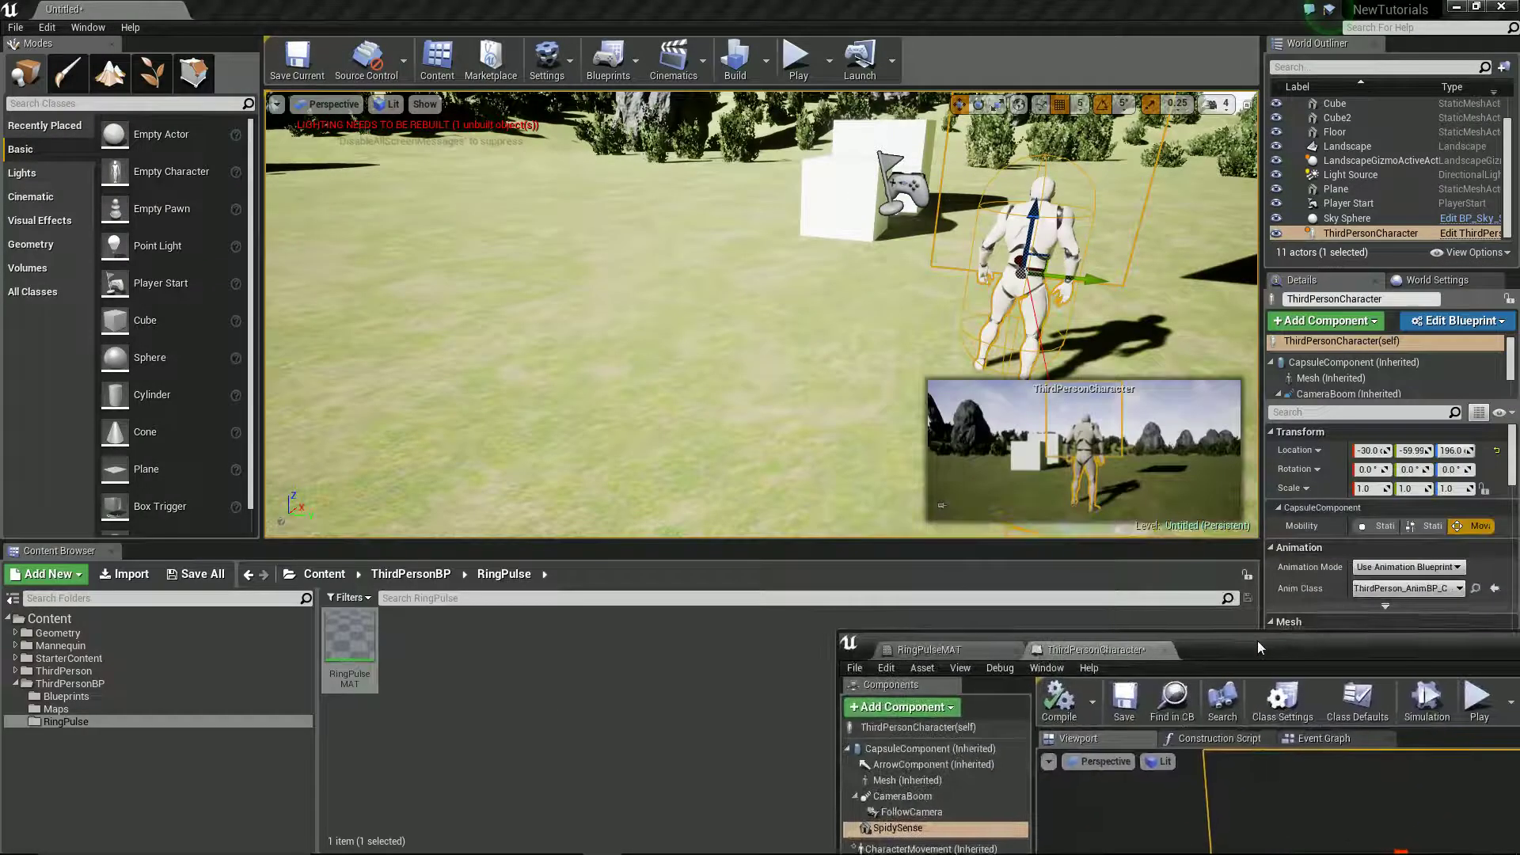
click(809, 69)
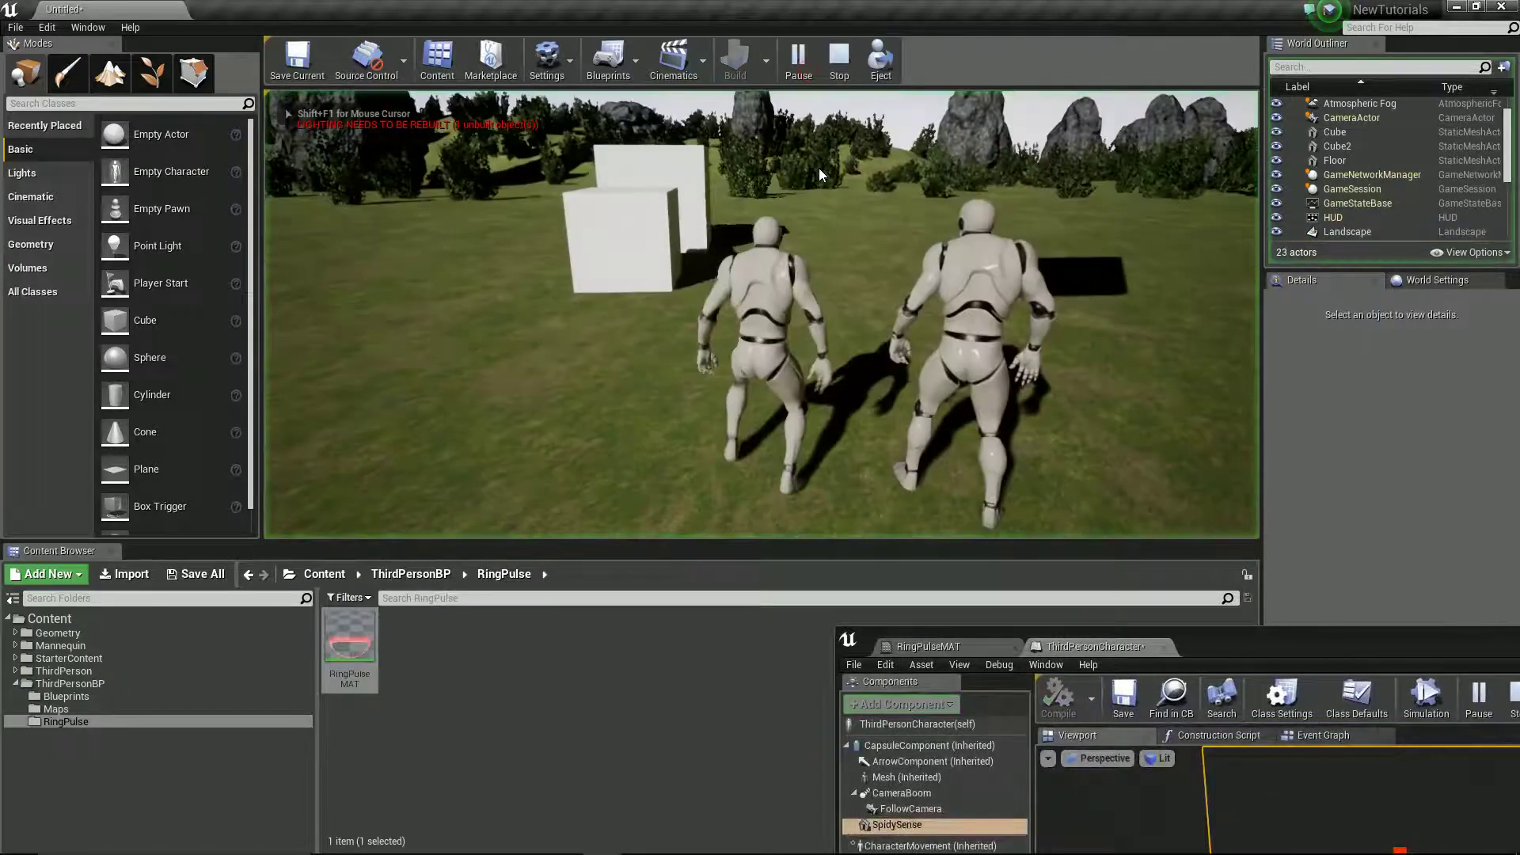
key(F11)
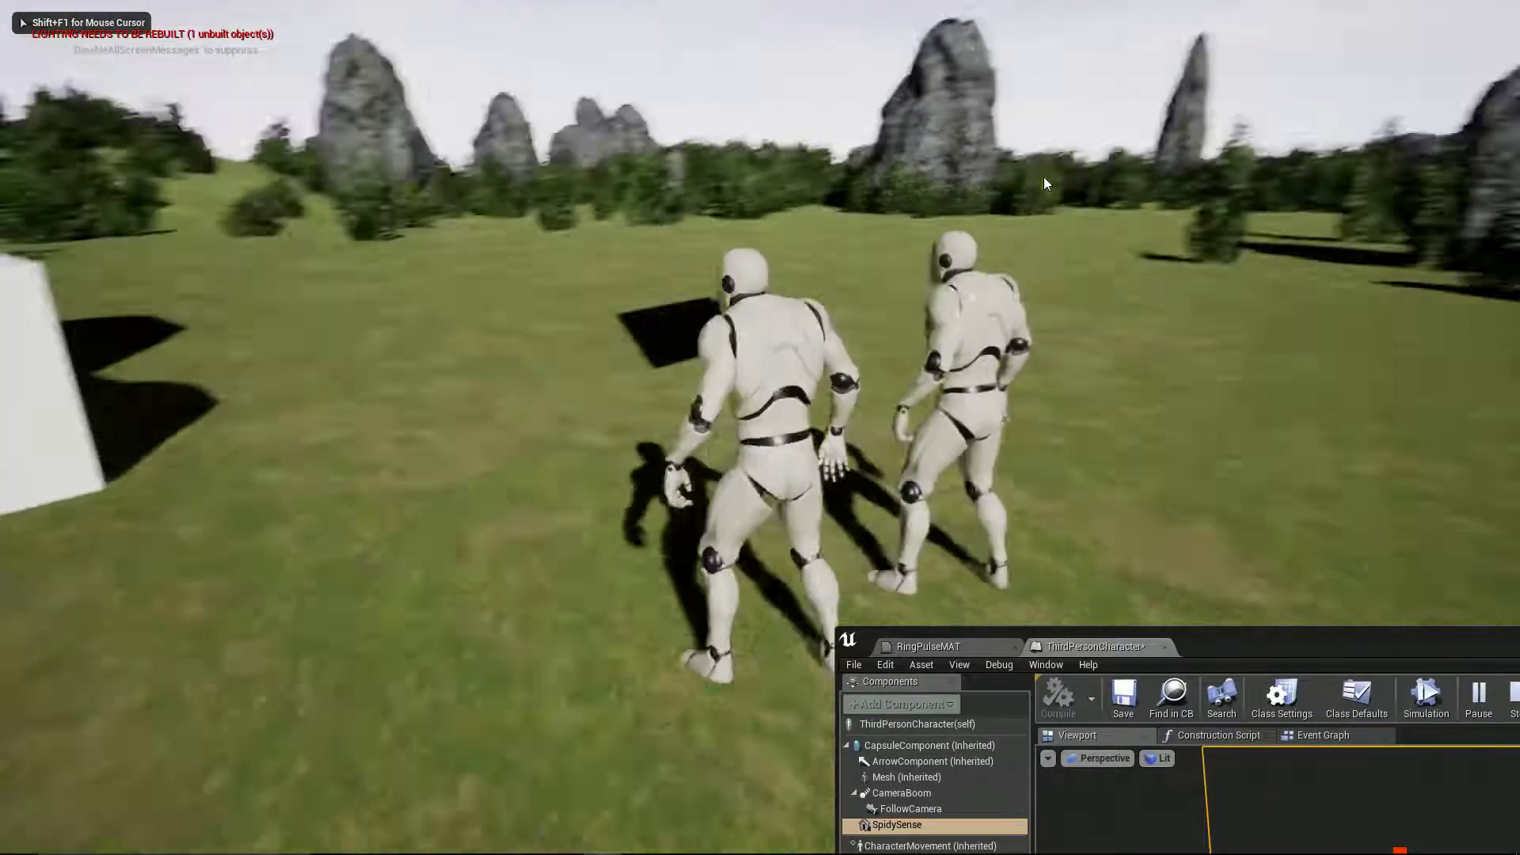
key(a)
key(w)
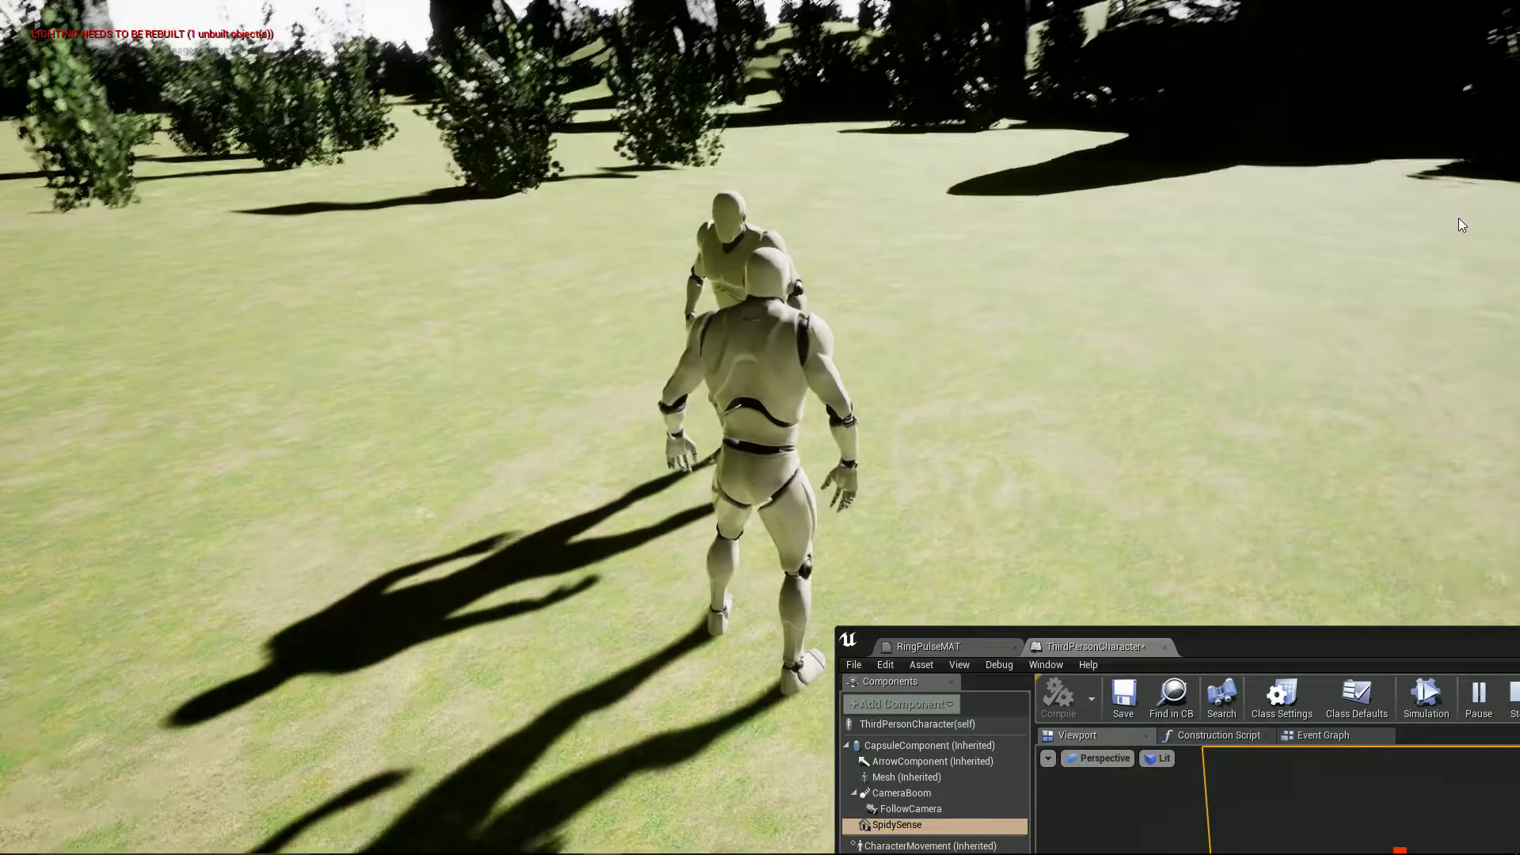
click(1458, 216)
key(w)
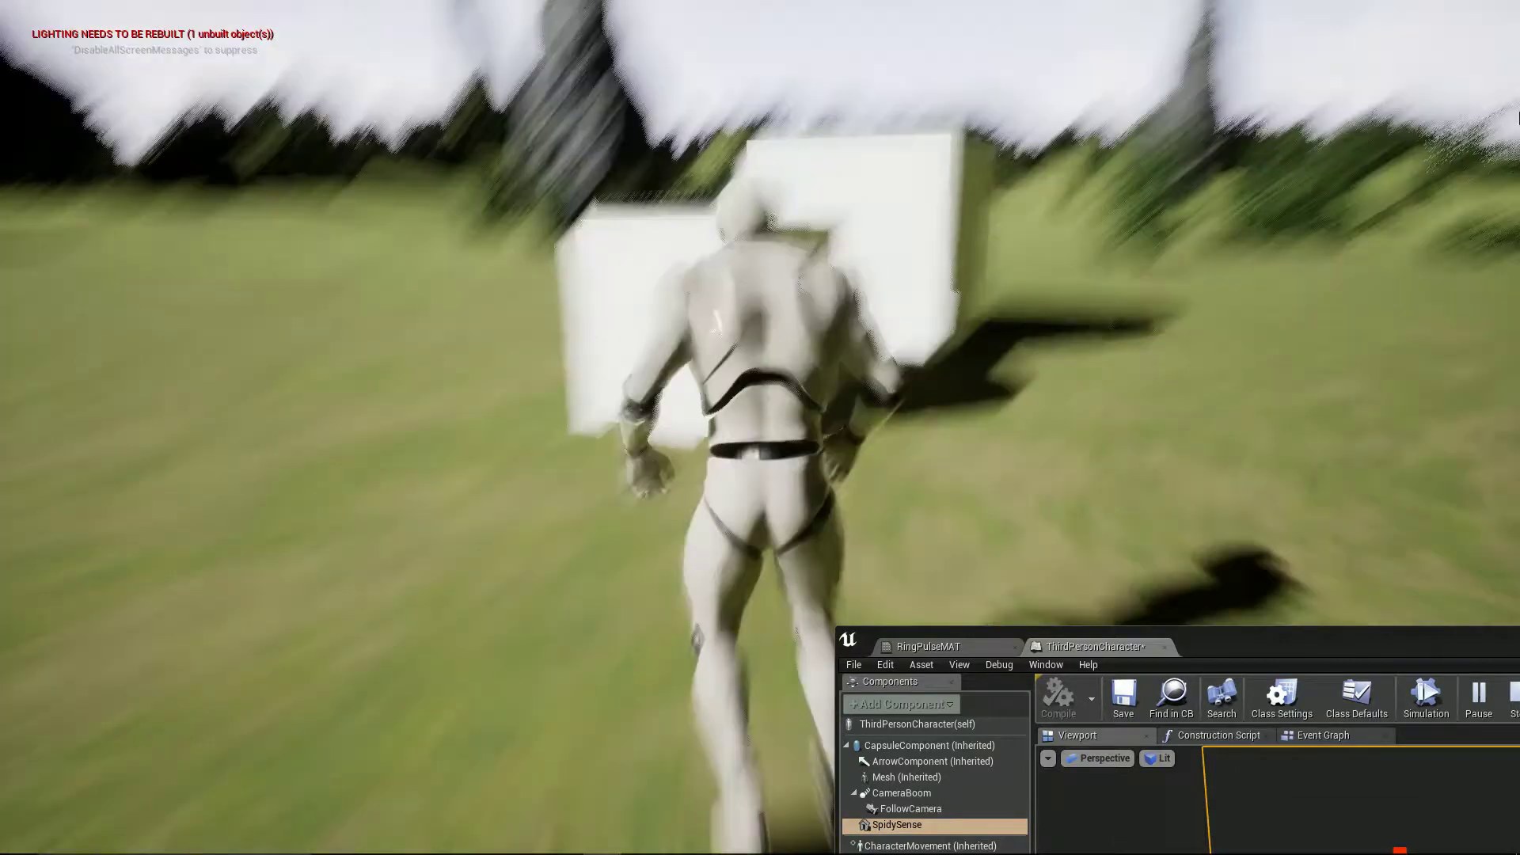
Run and jump the character over the white cubes and near the second character to check the ring effect.
key(space)
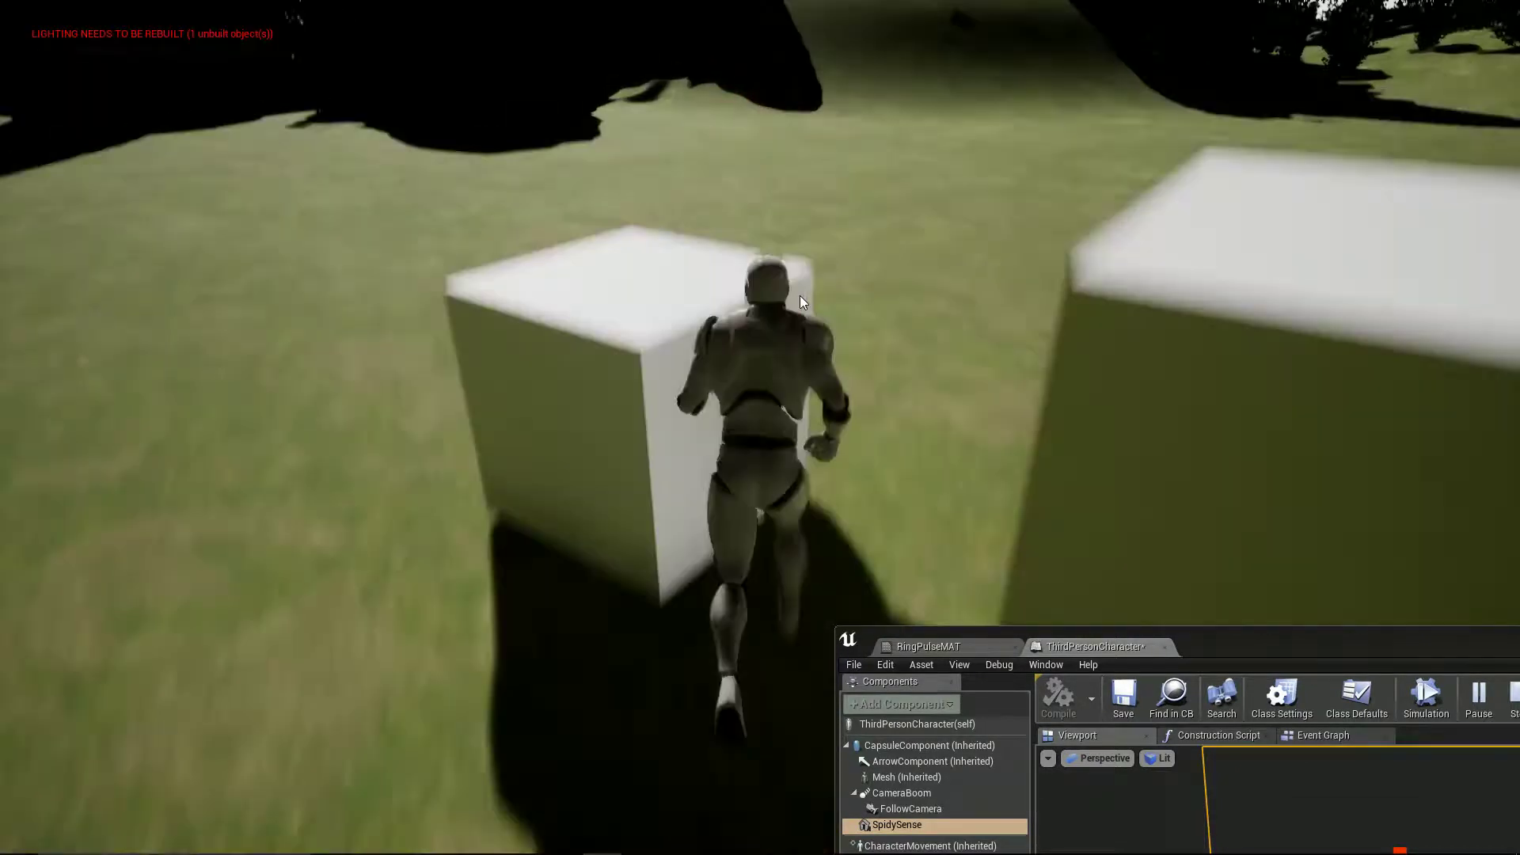
key(space)
key(w)
key(s)
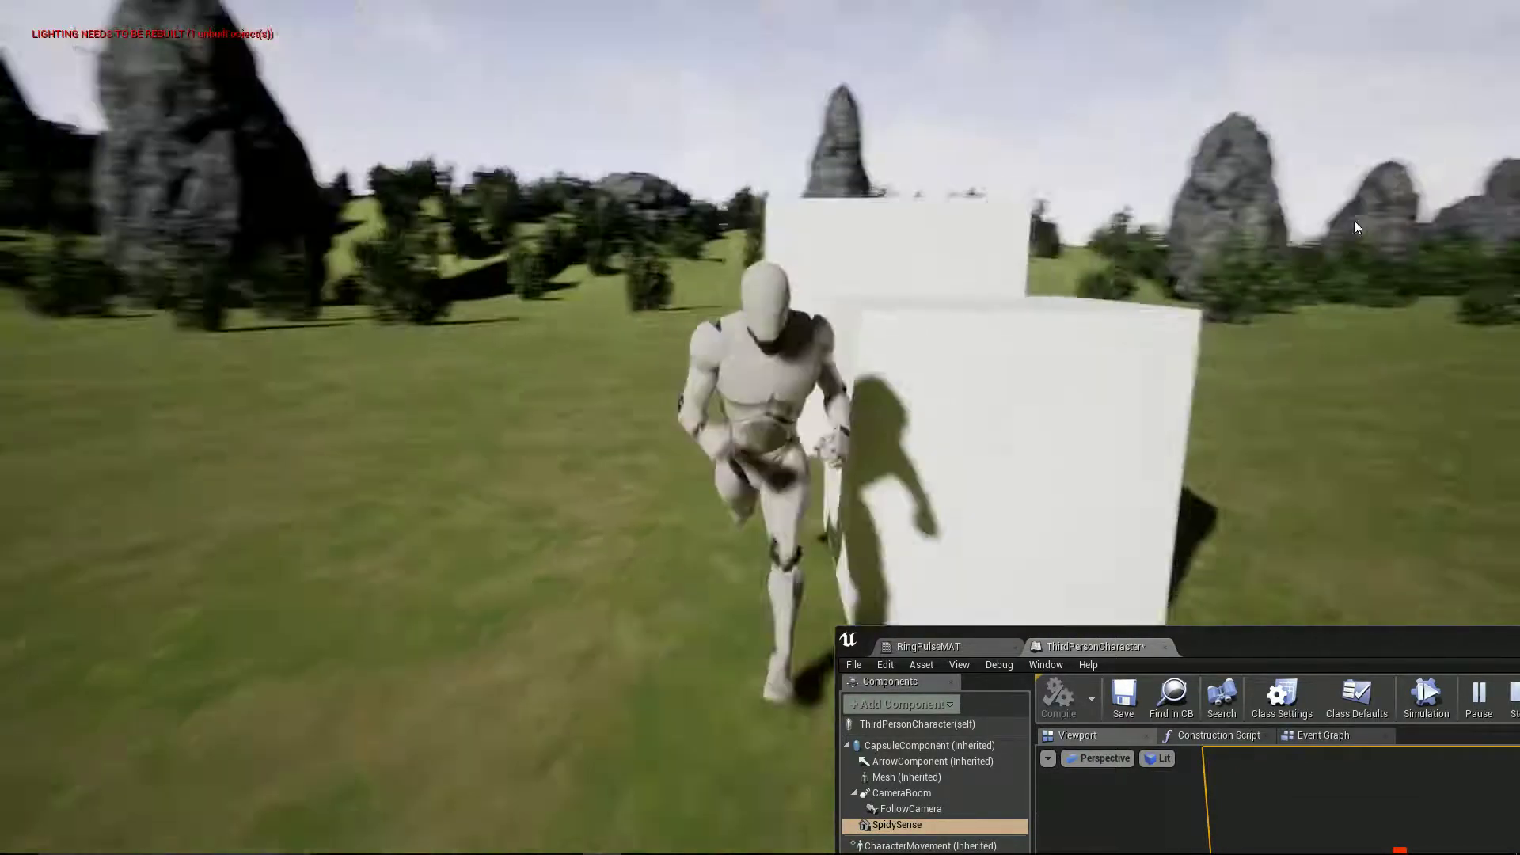
key(d)
key(w)
key(space)
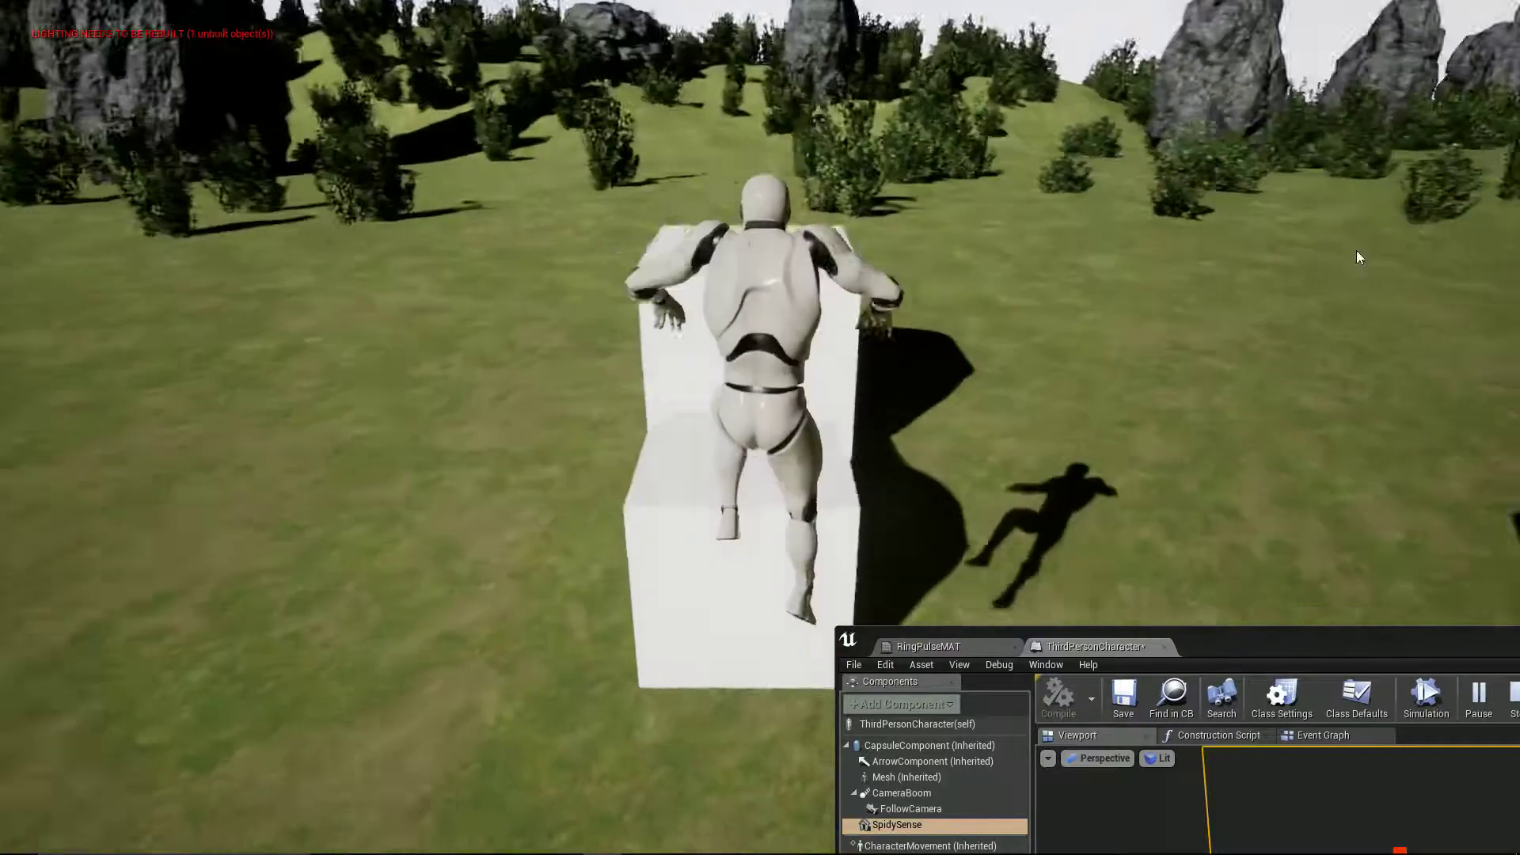
key(w)
key(space)
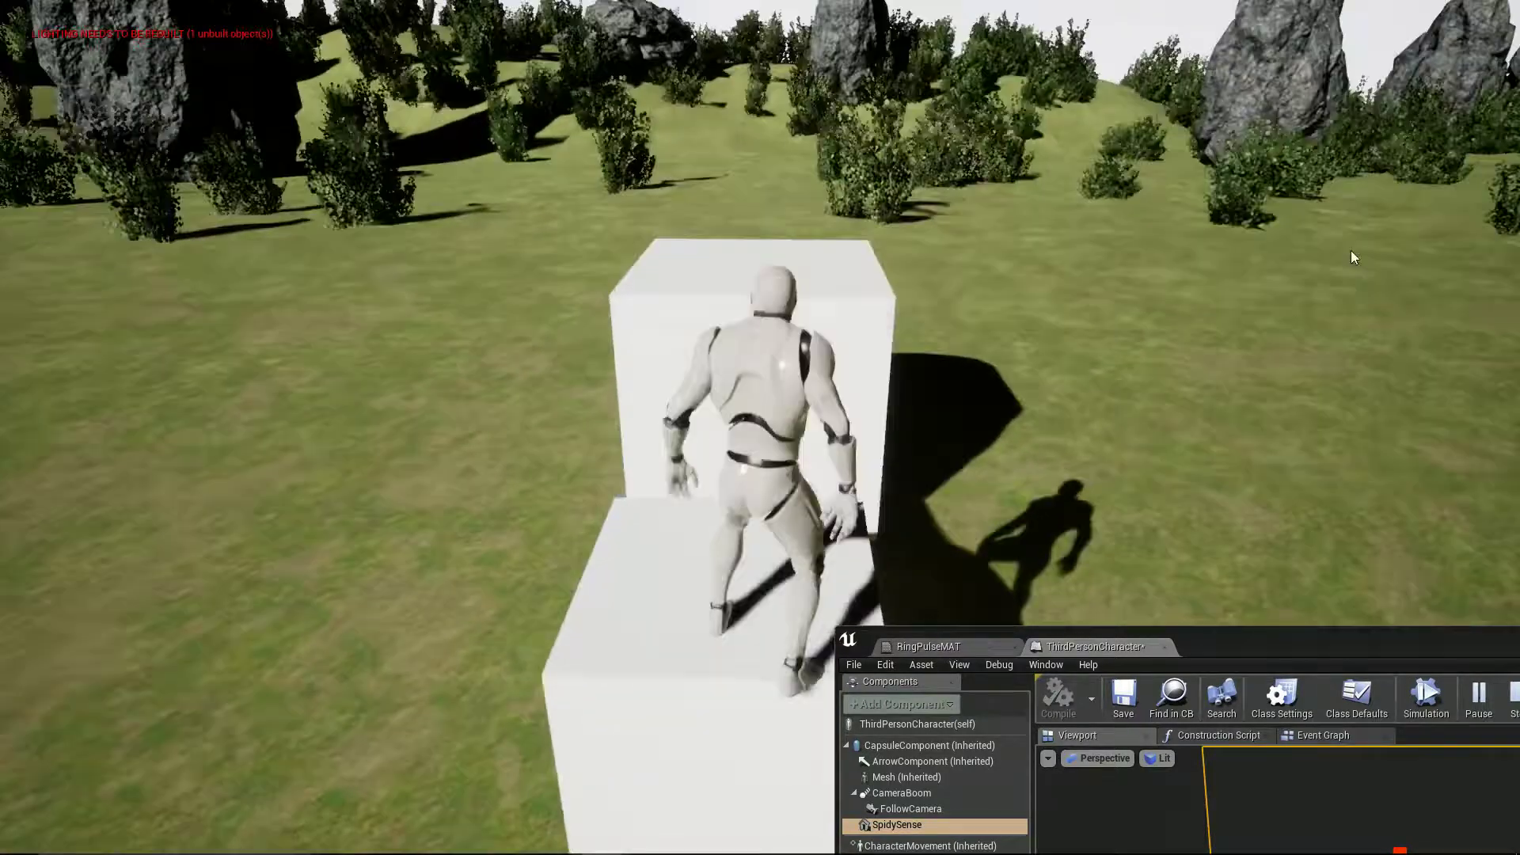
key(w)
key(space)
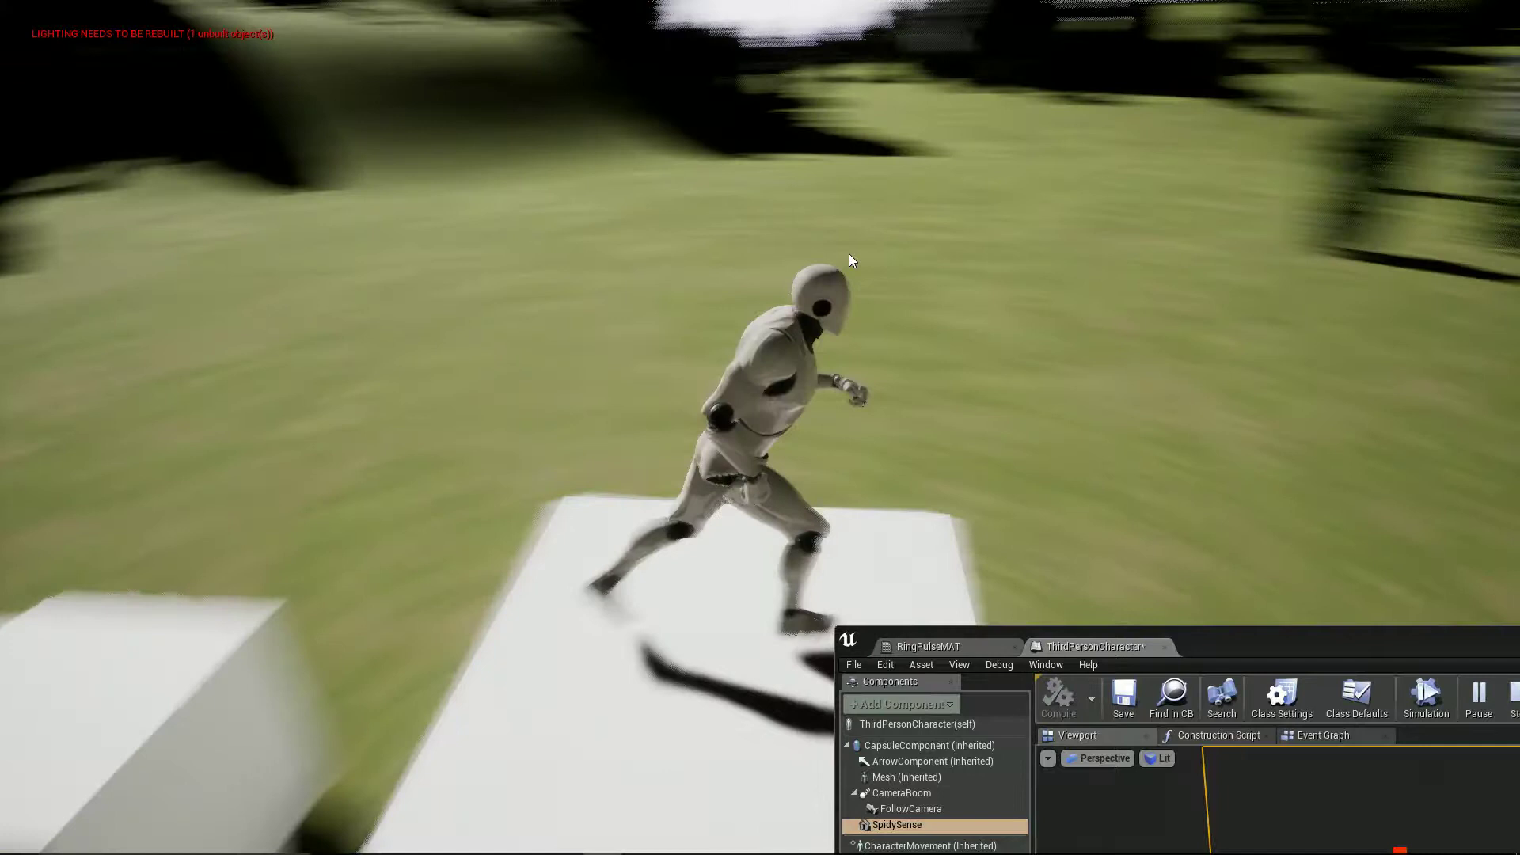
key(w)
key(w)
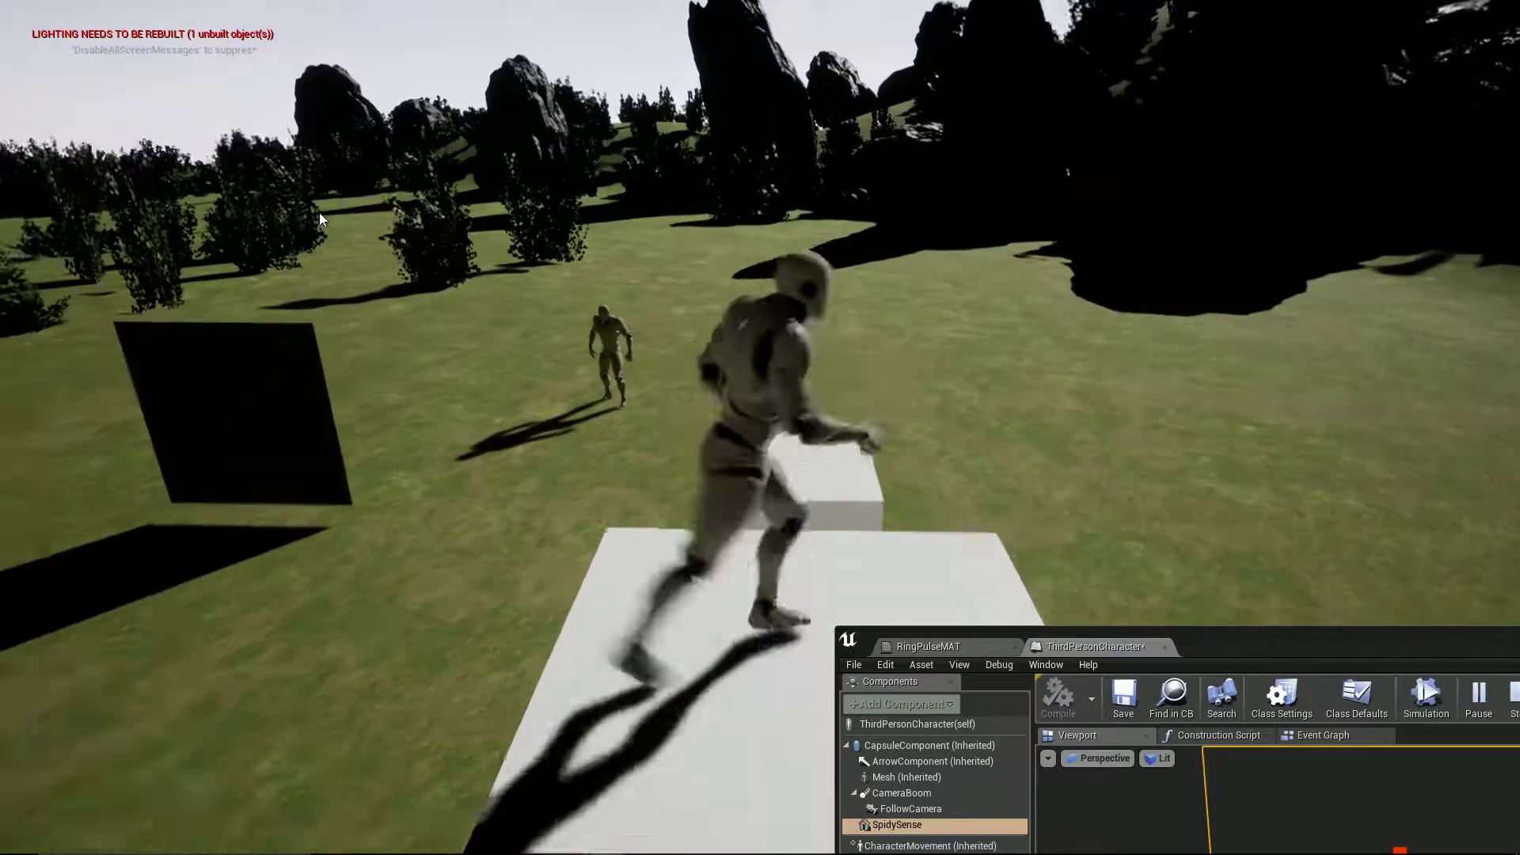
key(s)
key(w)
key(space)
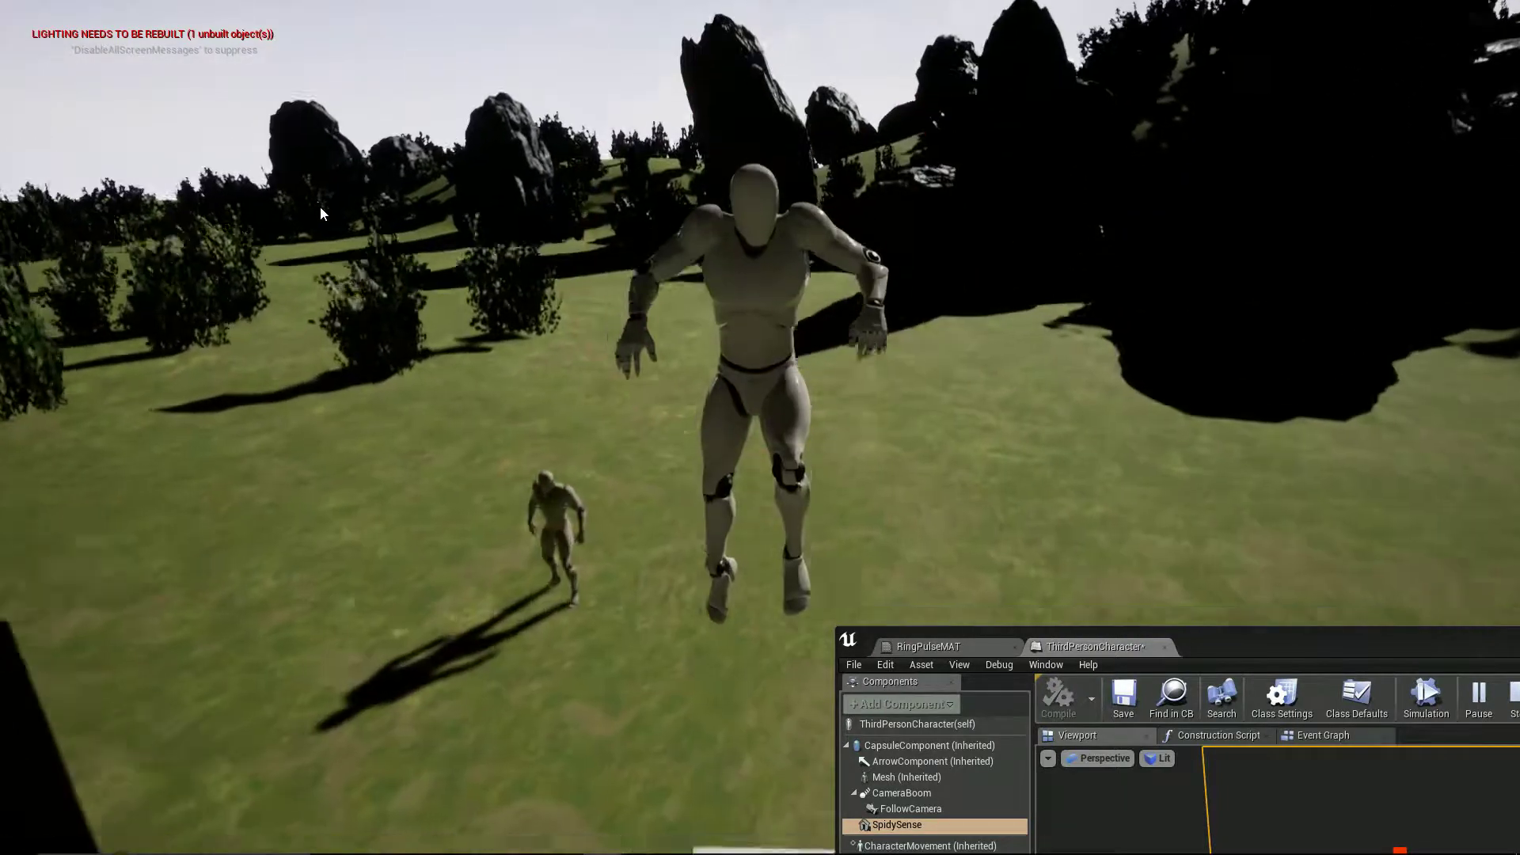
key(s)
key(space)
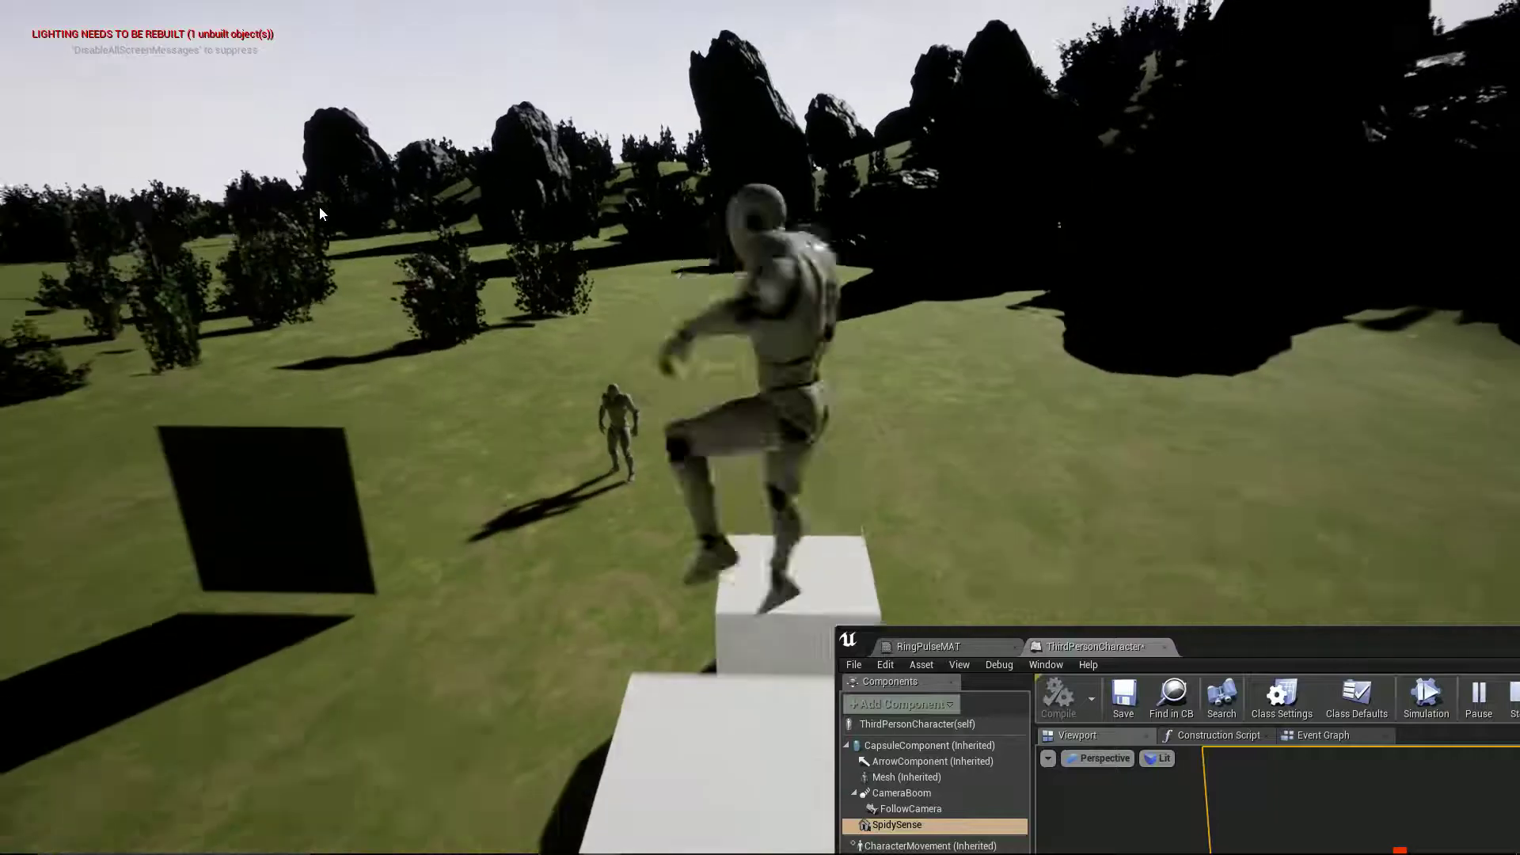
key(w)
key(w)
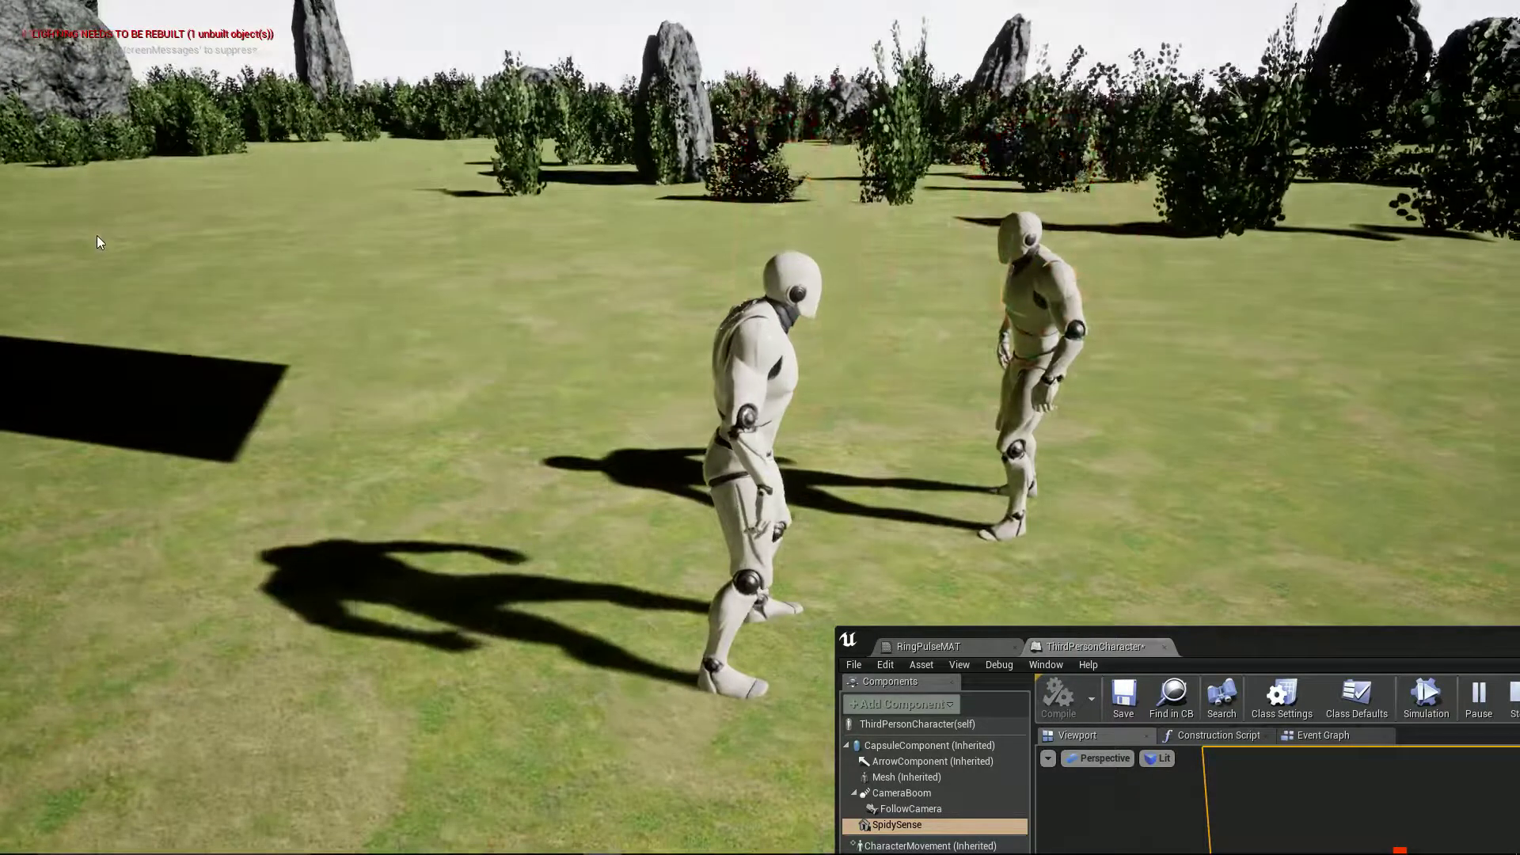
key(w)
key(s)
key(w)
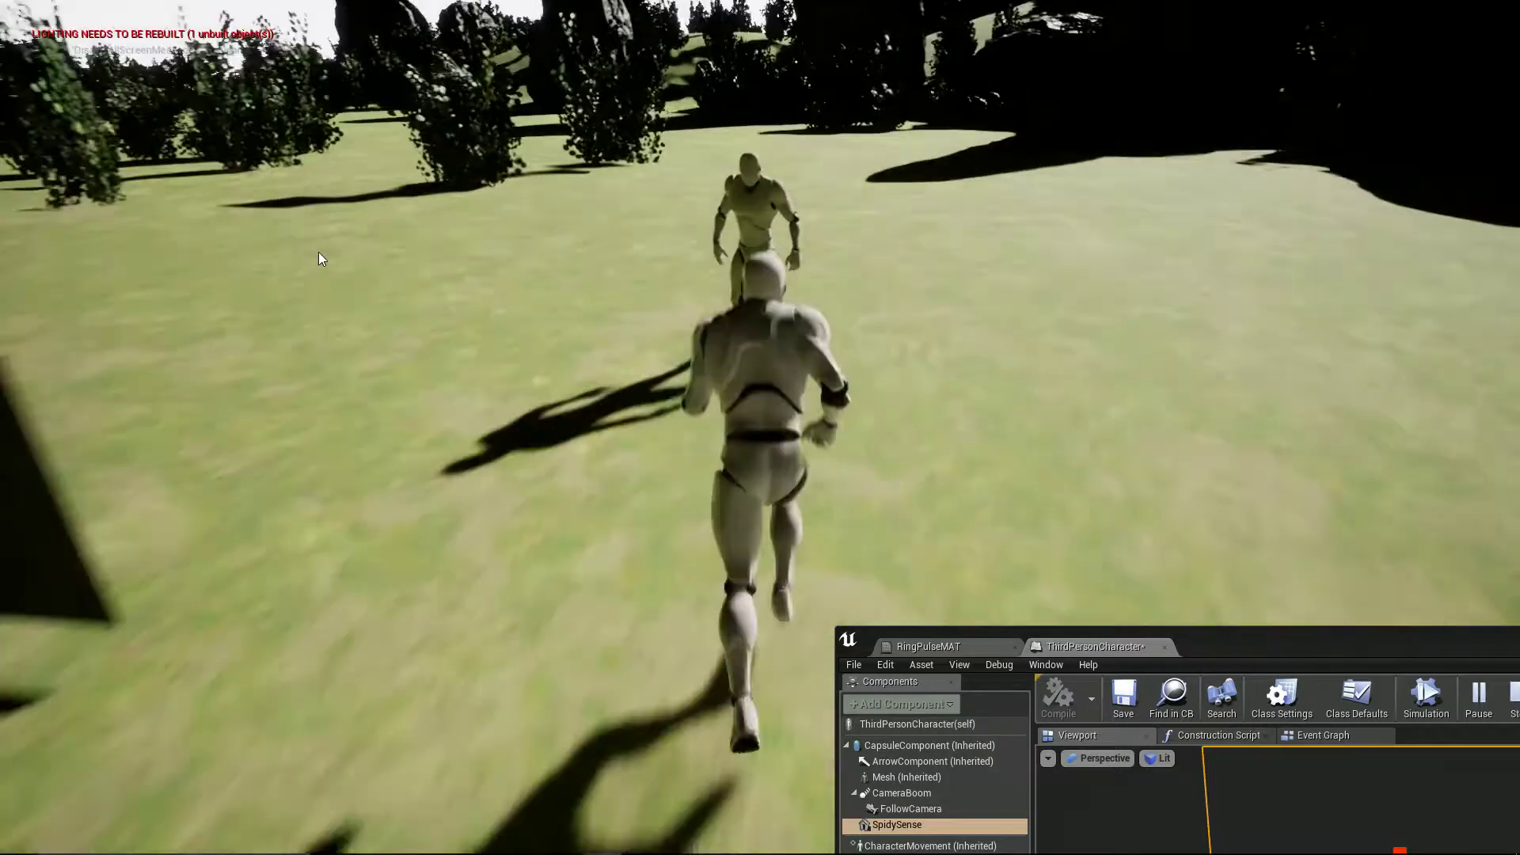
key(s)
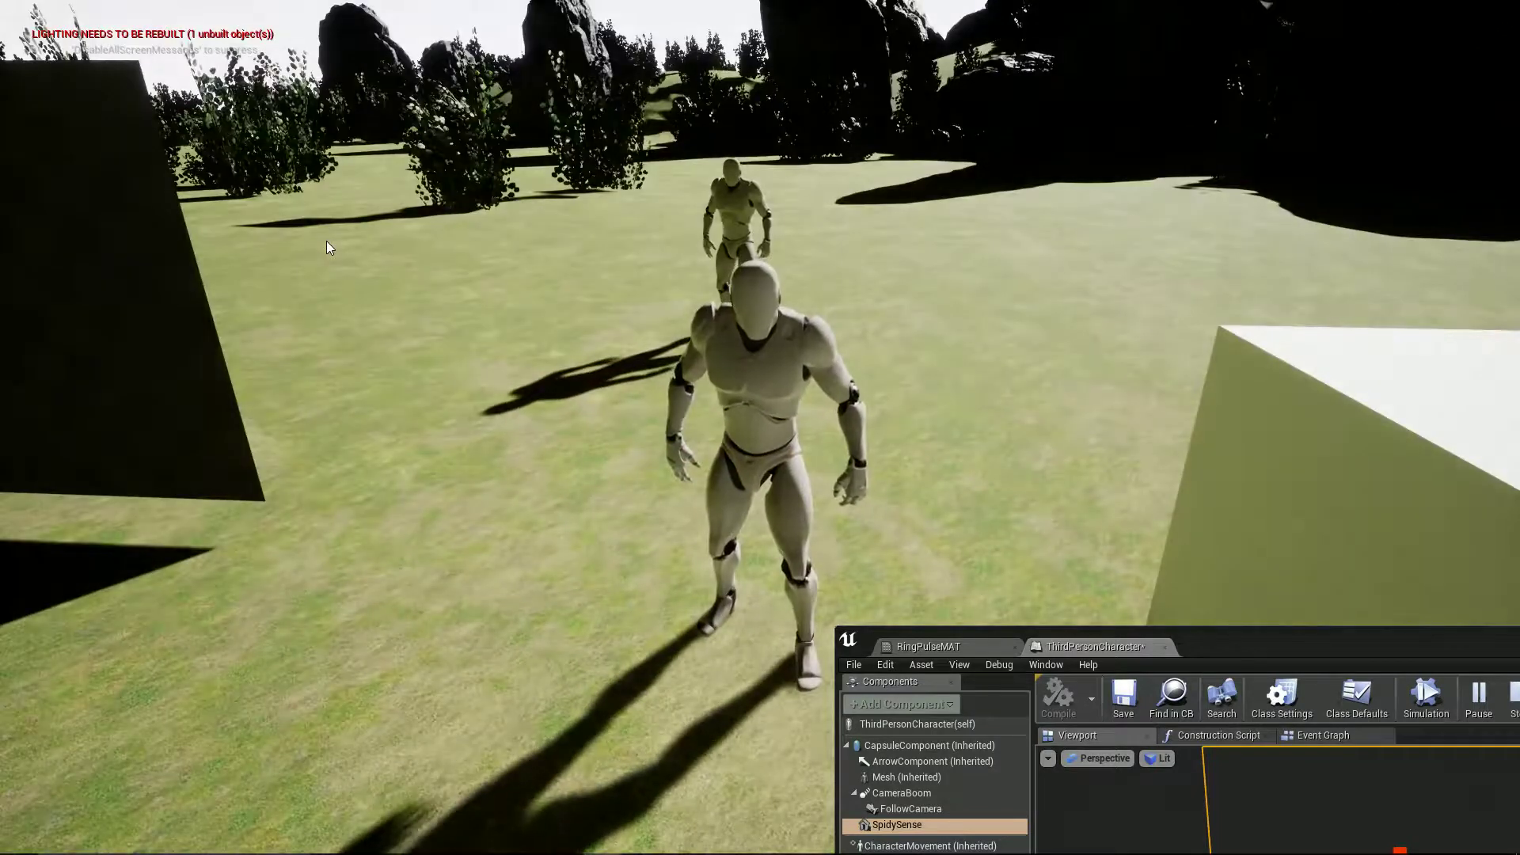
Stop the play session, maximize the blueprint editor window and switch to the RingPulseMAT material graph.
key(Escape)
key(F11)
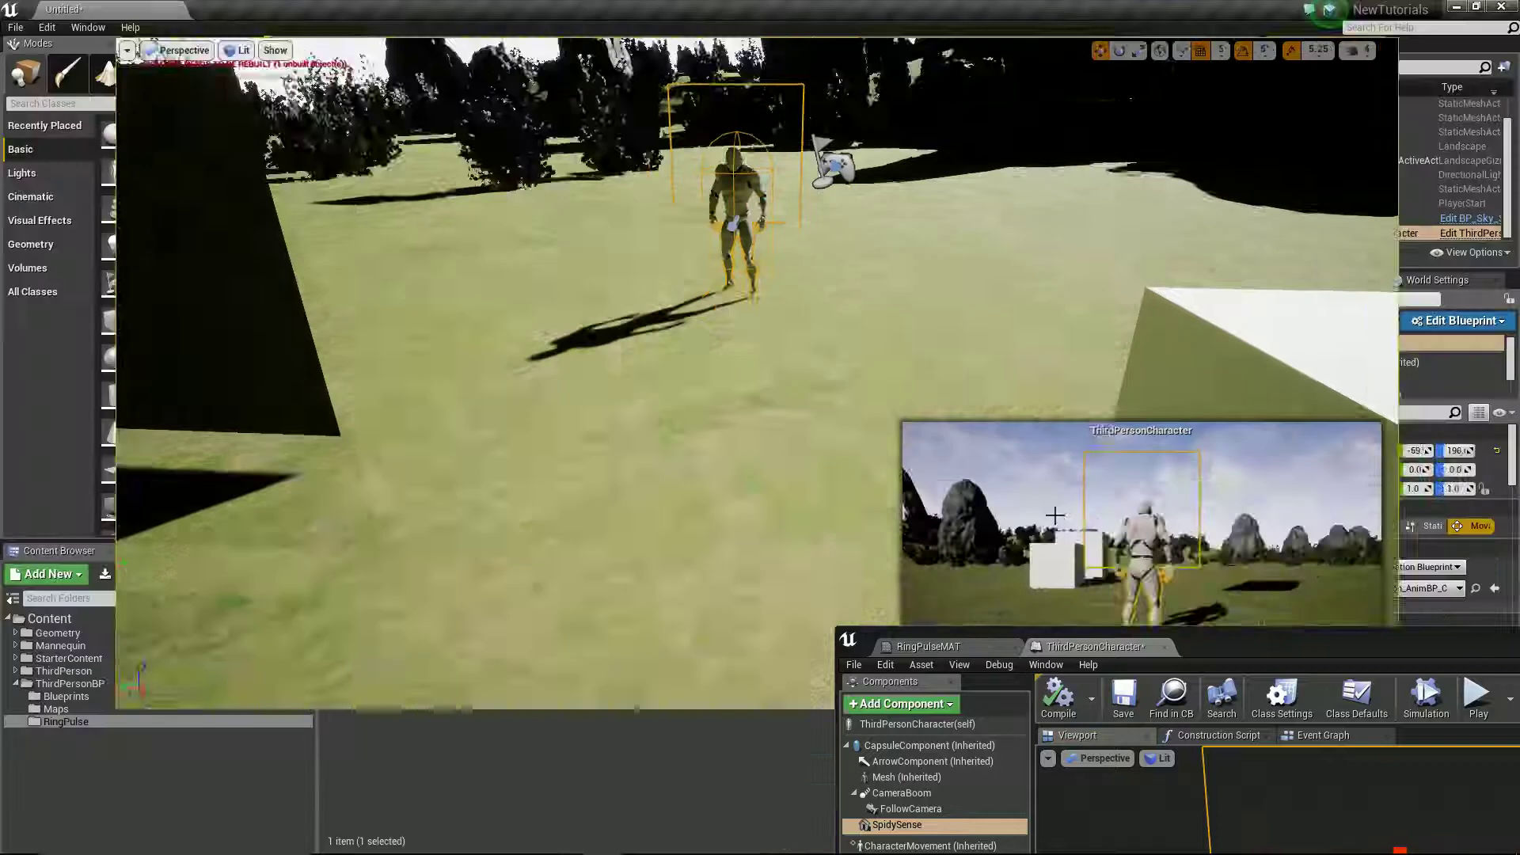
drag(1251, 656, 631, 208)
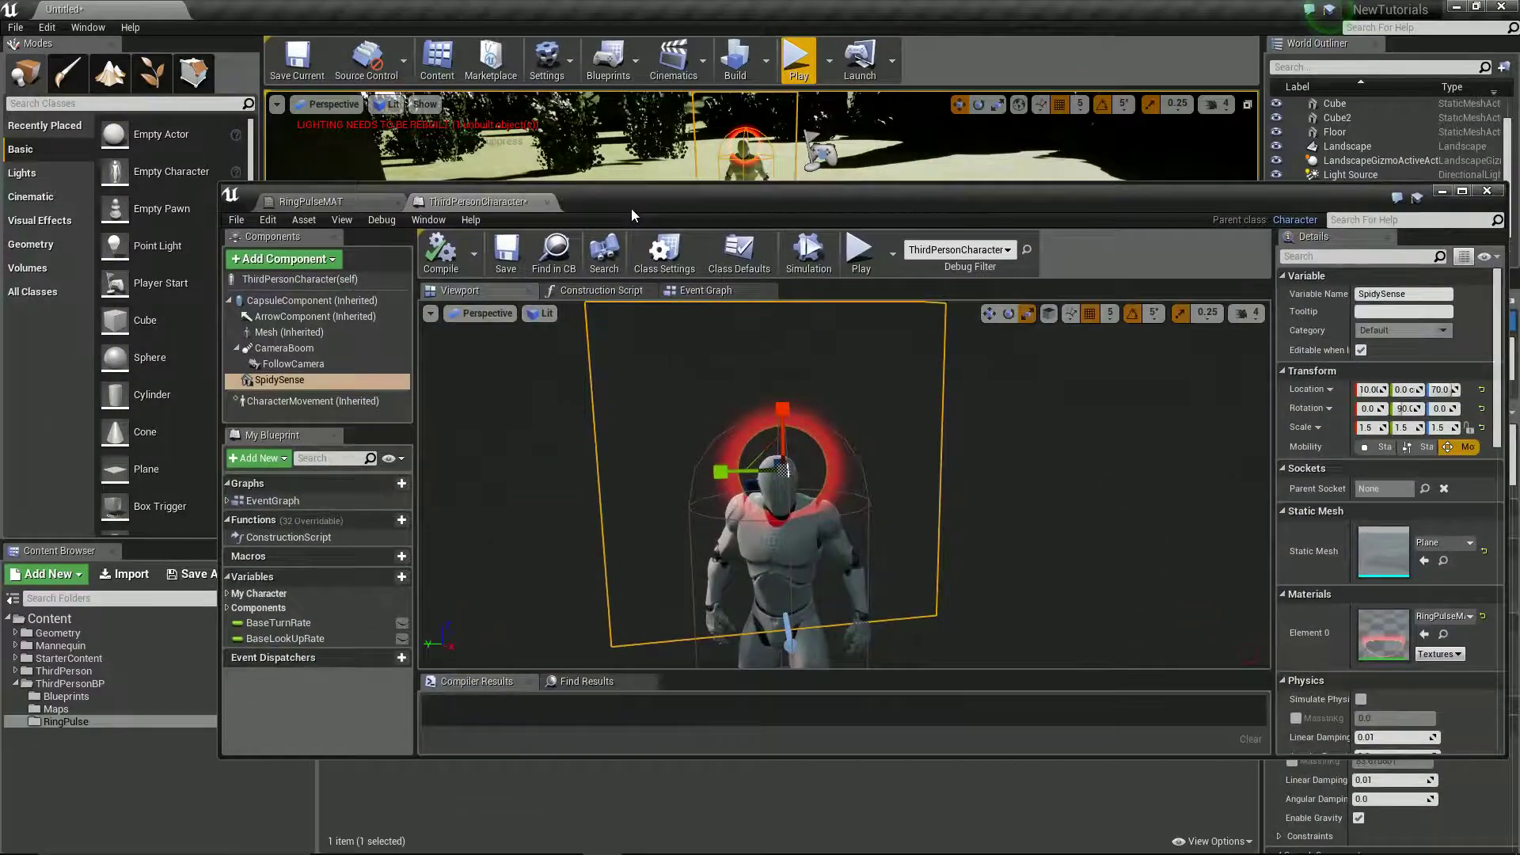
double_click(630, 207)
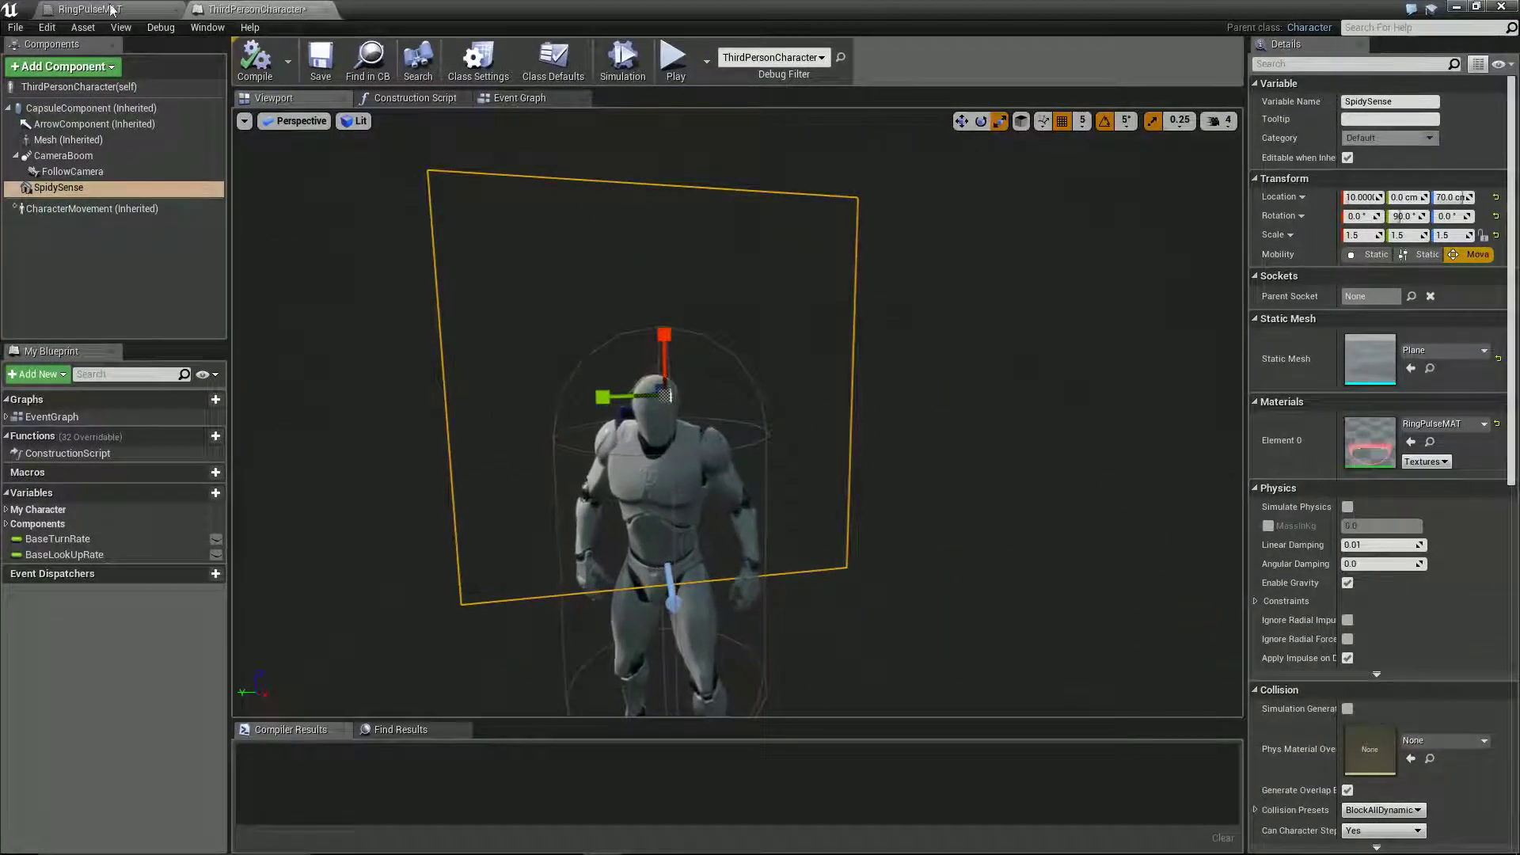
click(120, 26)
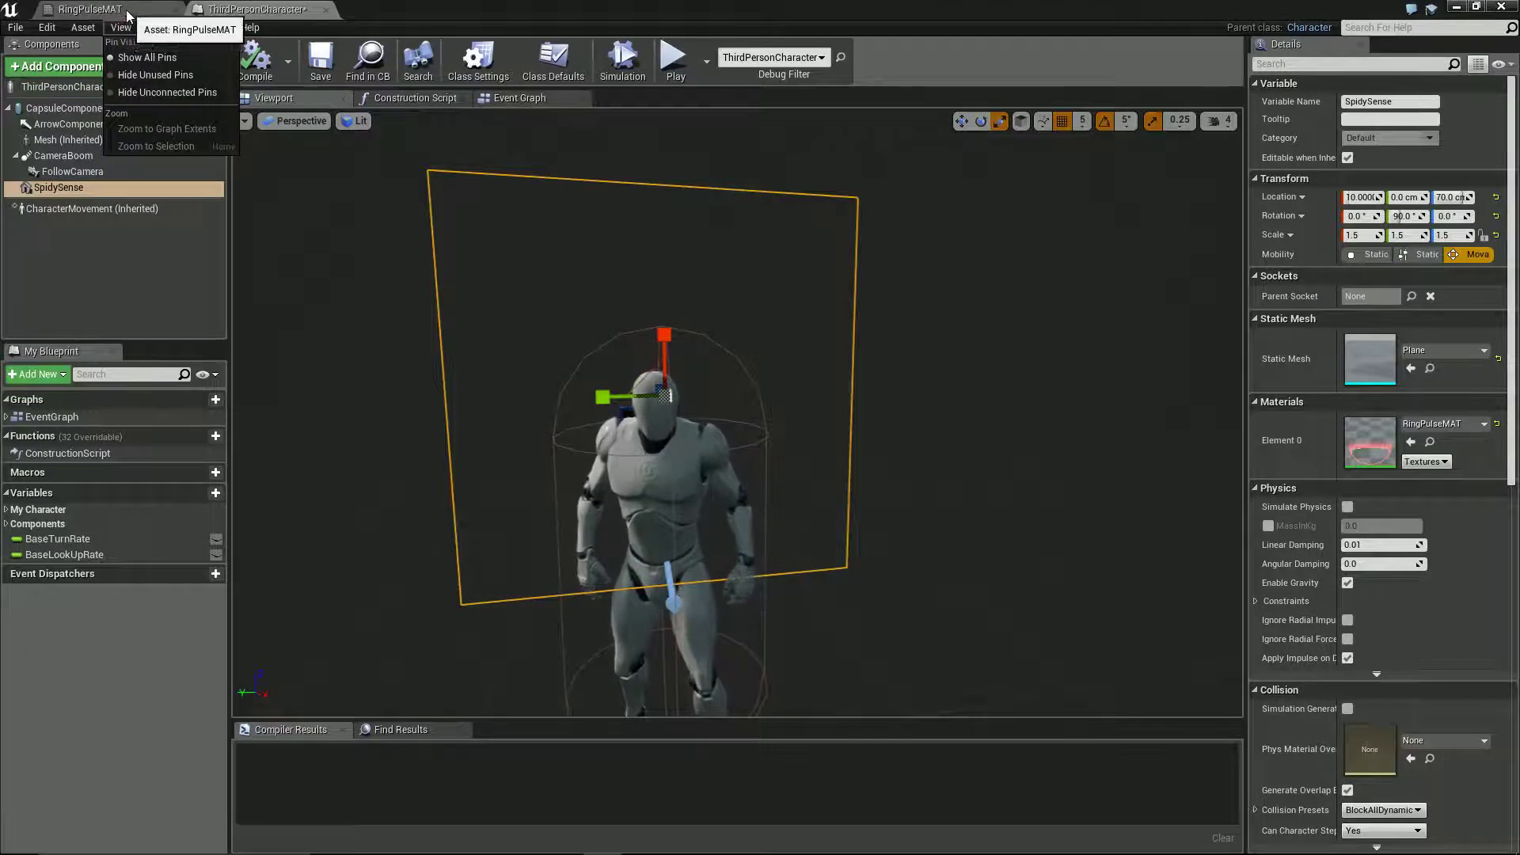
click(127, 13)
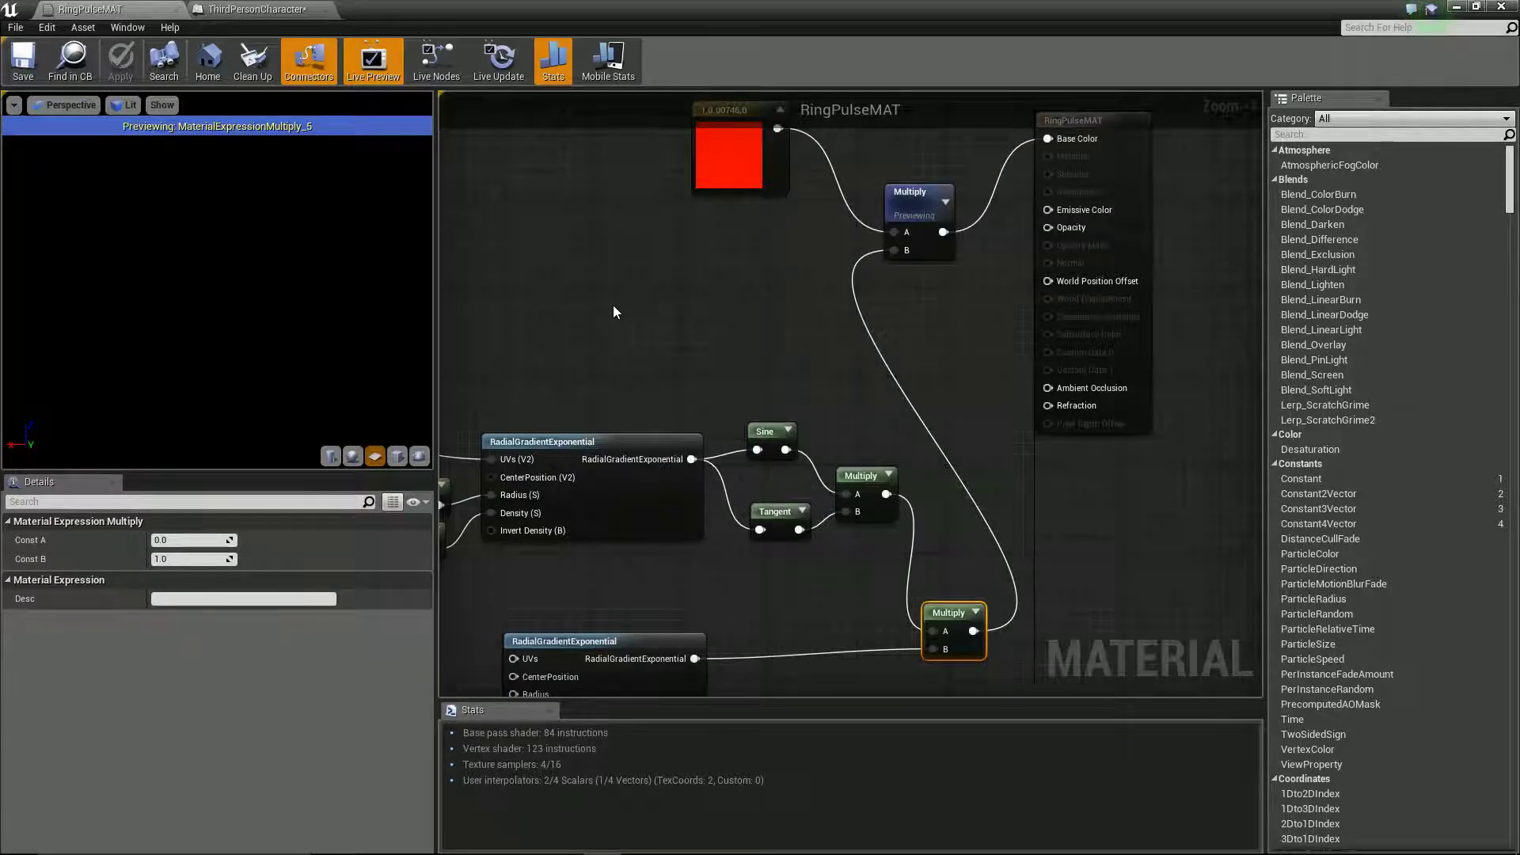
Spread out the upper RadialGradientExponential with its 0.07 and 1.1 constants and the Sine and Tangent nodes, making room before the Multiply nodes.
right_drag(613, 306, 753, 203)
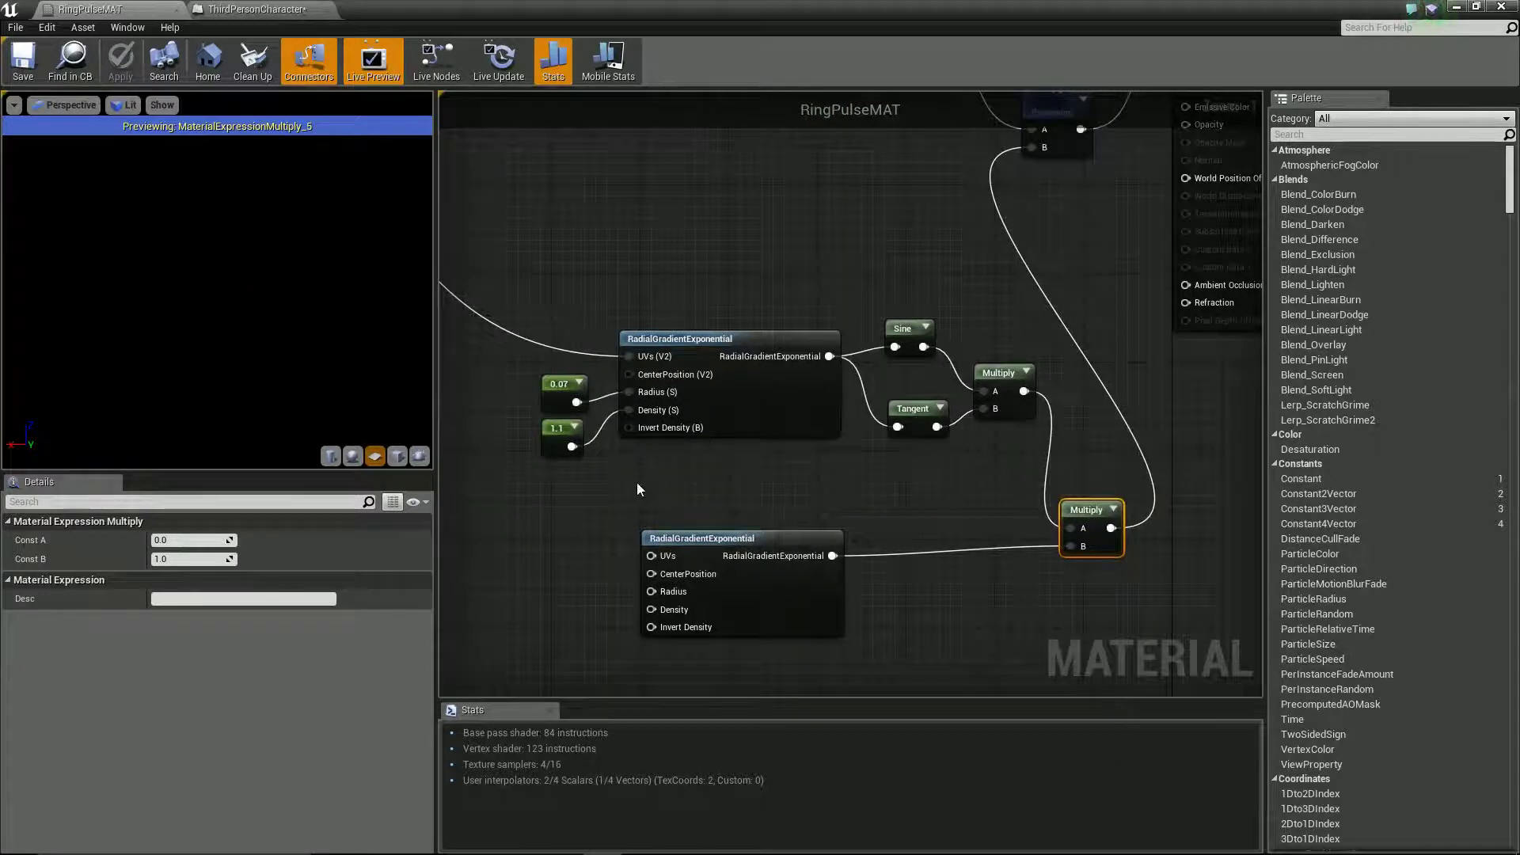
drag(535, 485, 982, 341)
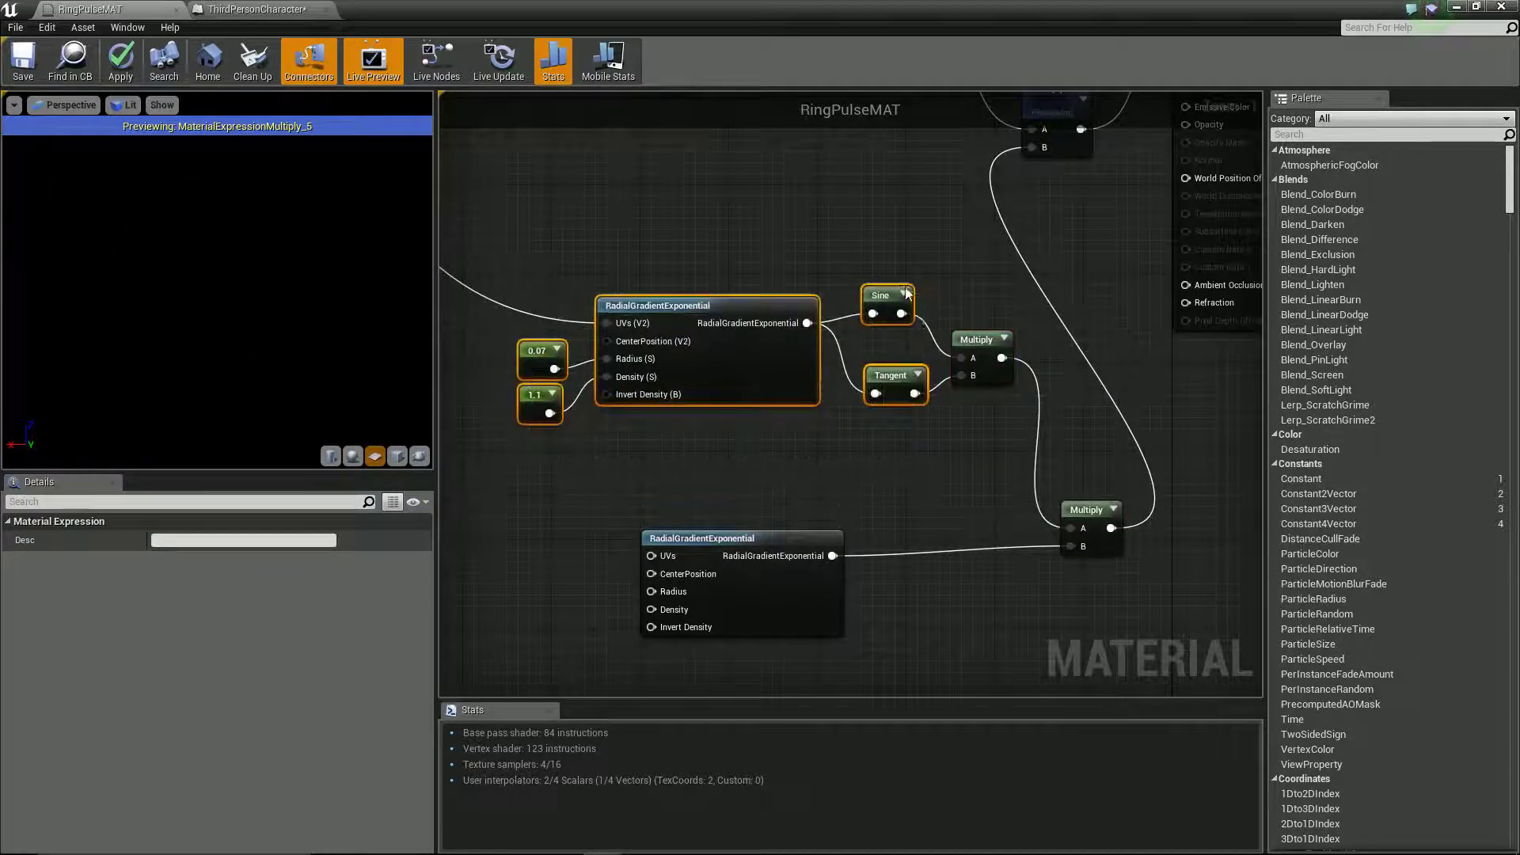
drag(907, 293, 851, 294)
drag(484, 463, 548, 319)
right_drag(600, 435, 714, 415)
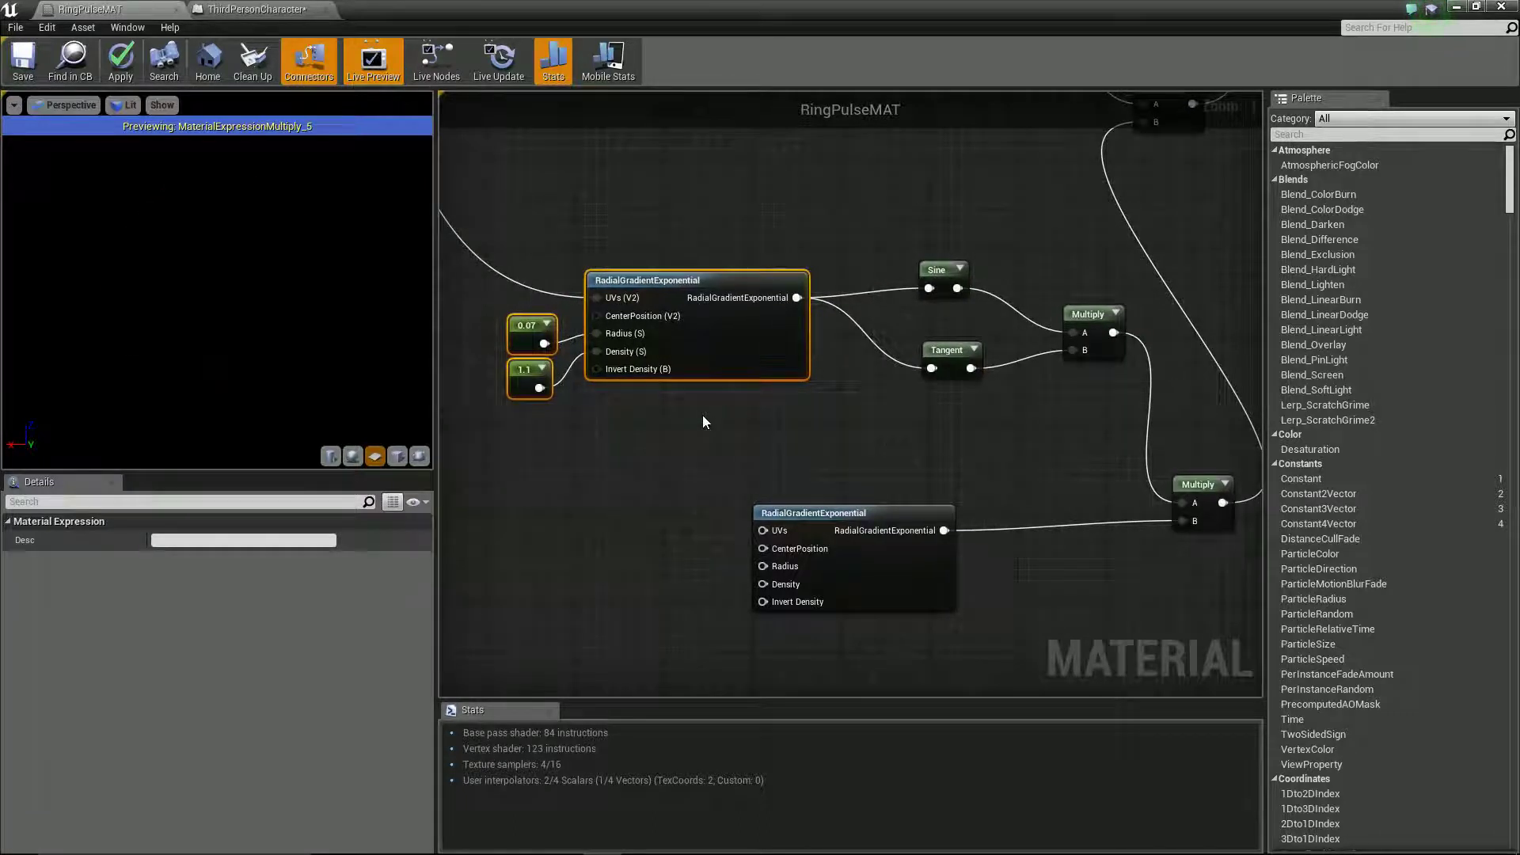
Add a Cosine node and wire it between the upper RadialGradientExponential output and the Tangent input, moving Tangent further along.
right_click(823, 410)
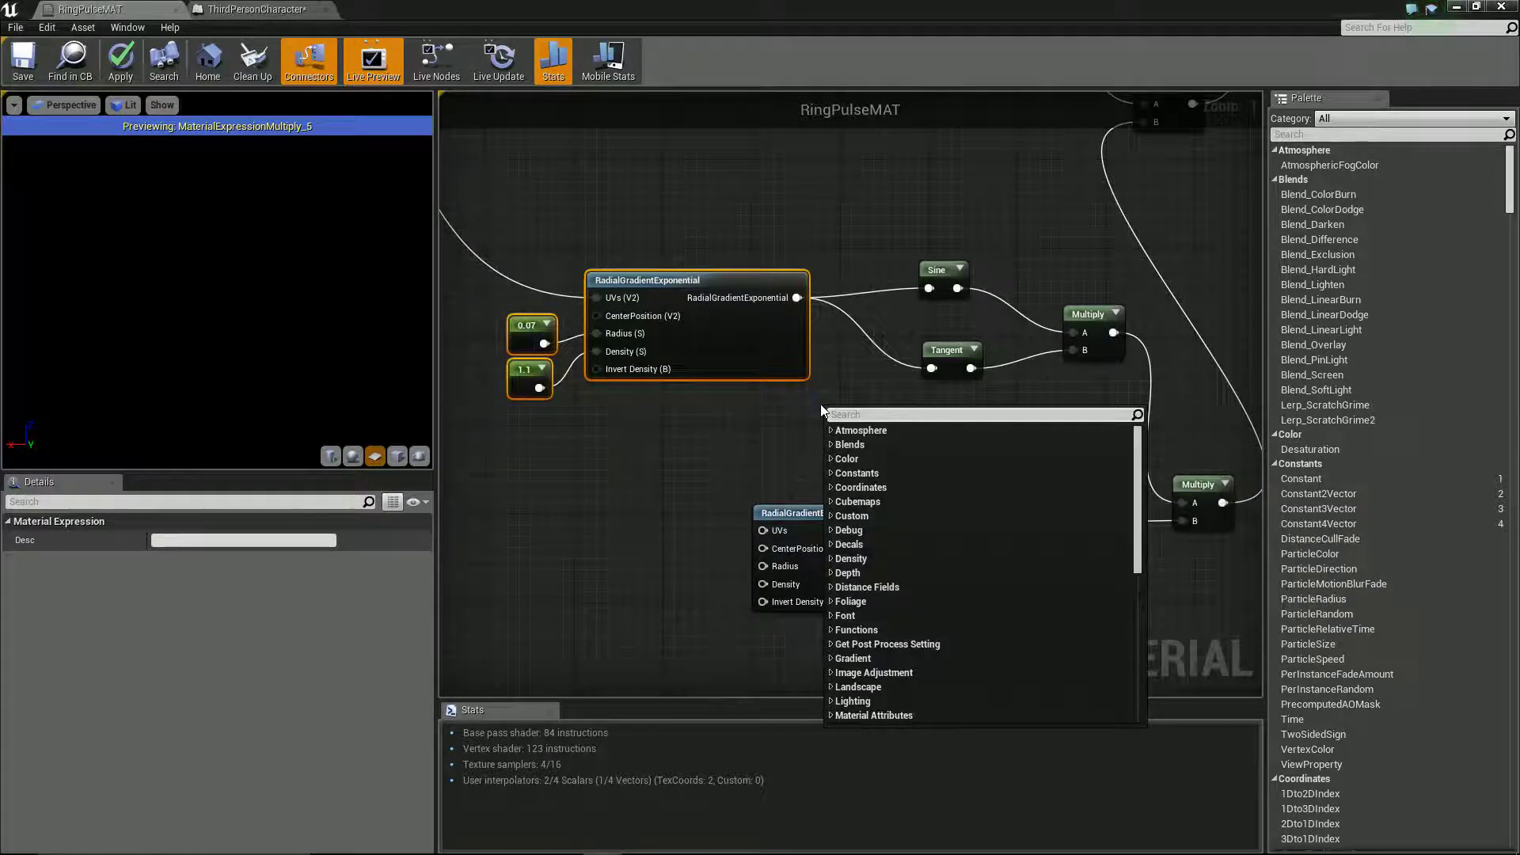
text(cos)
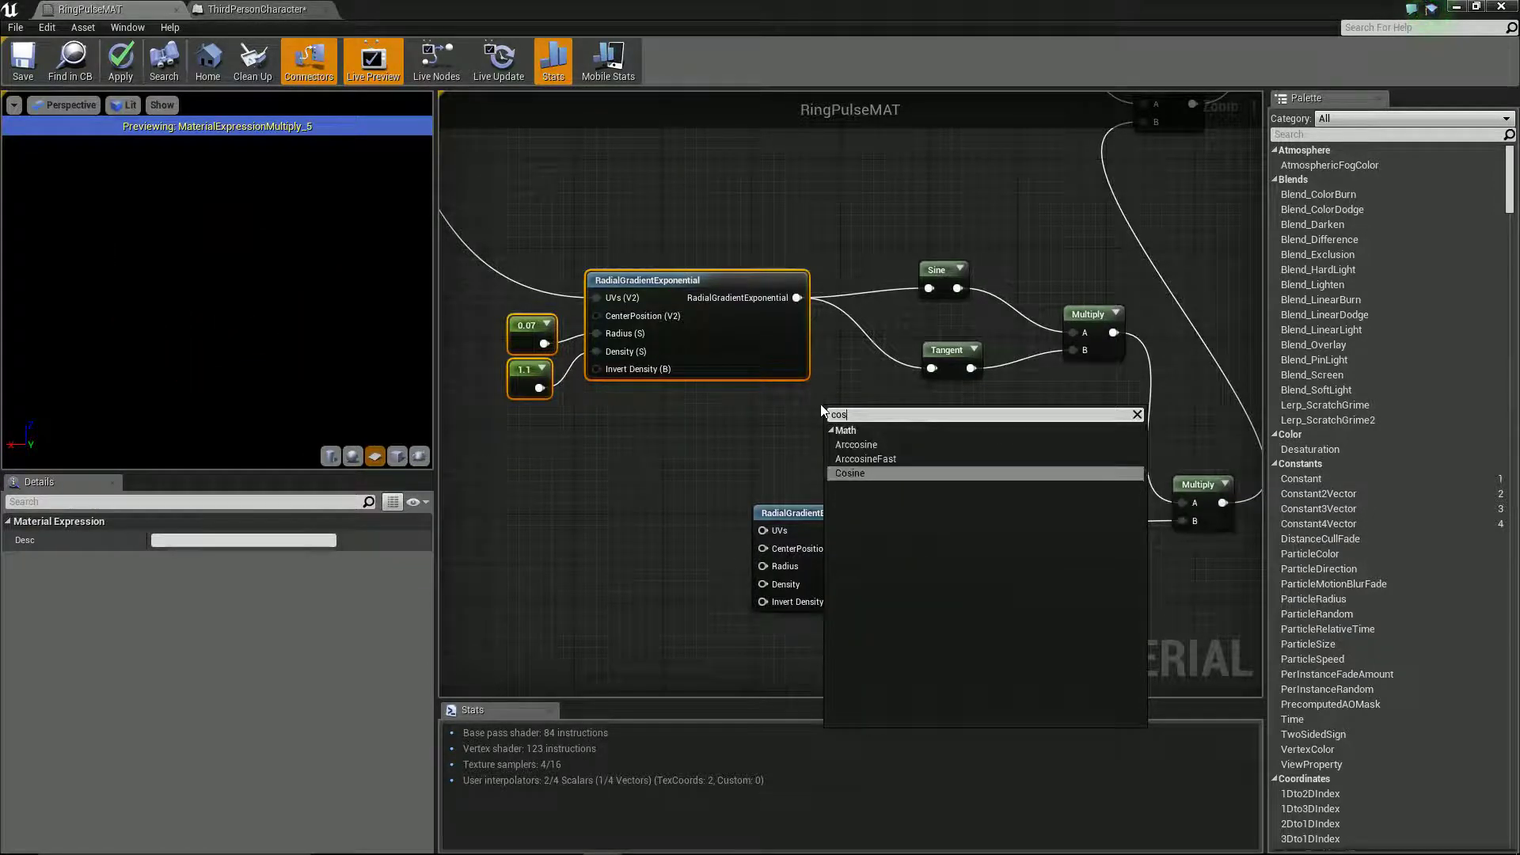
key(Return)
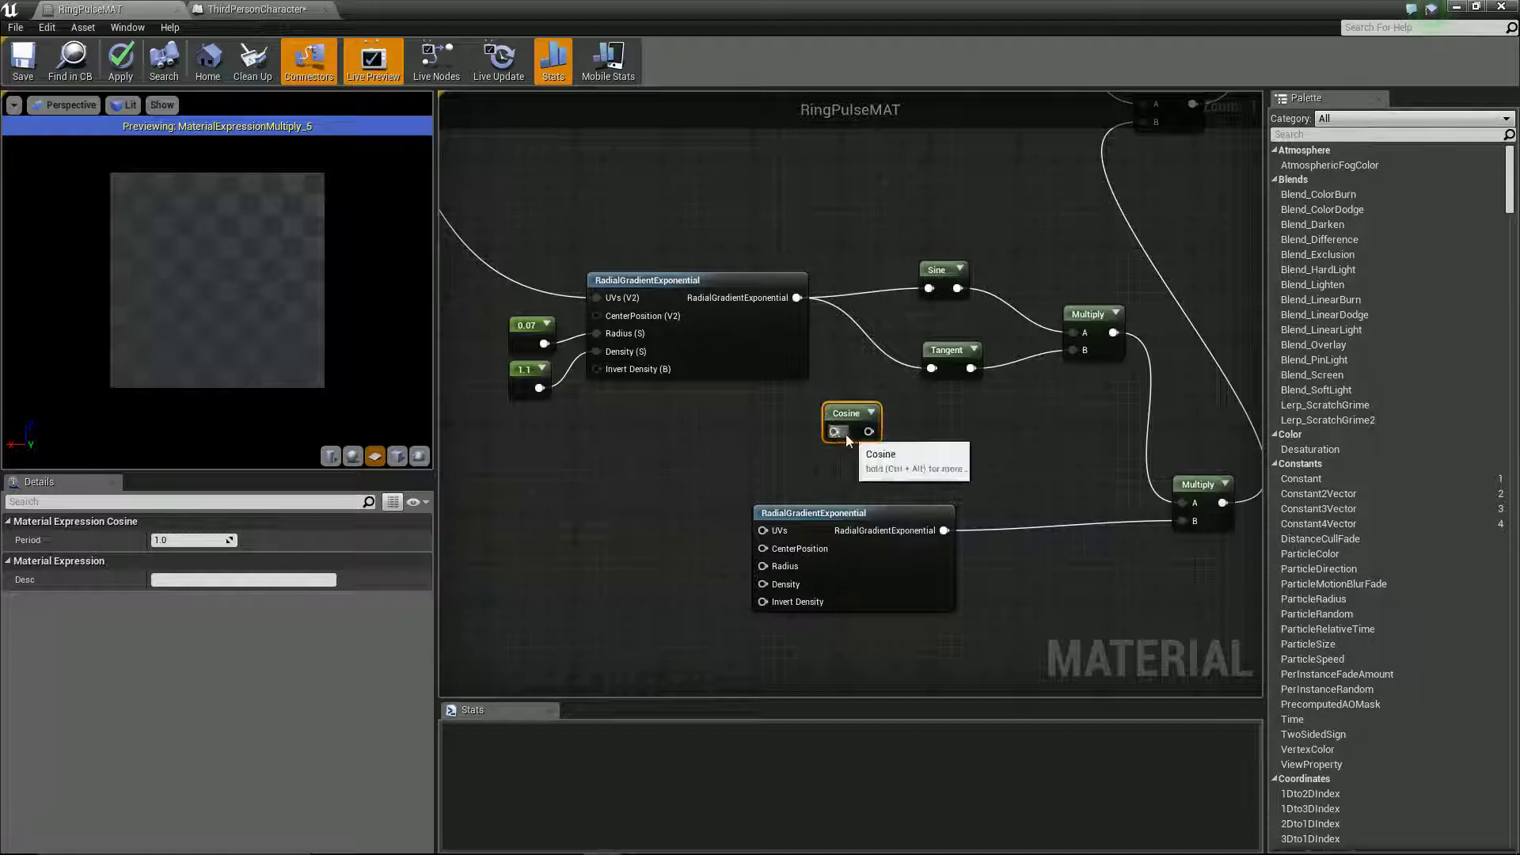
drag(871, 430, 872, 432)
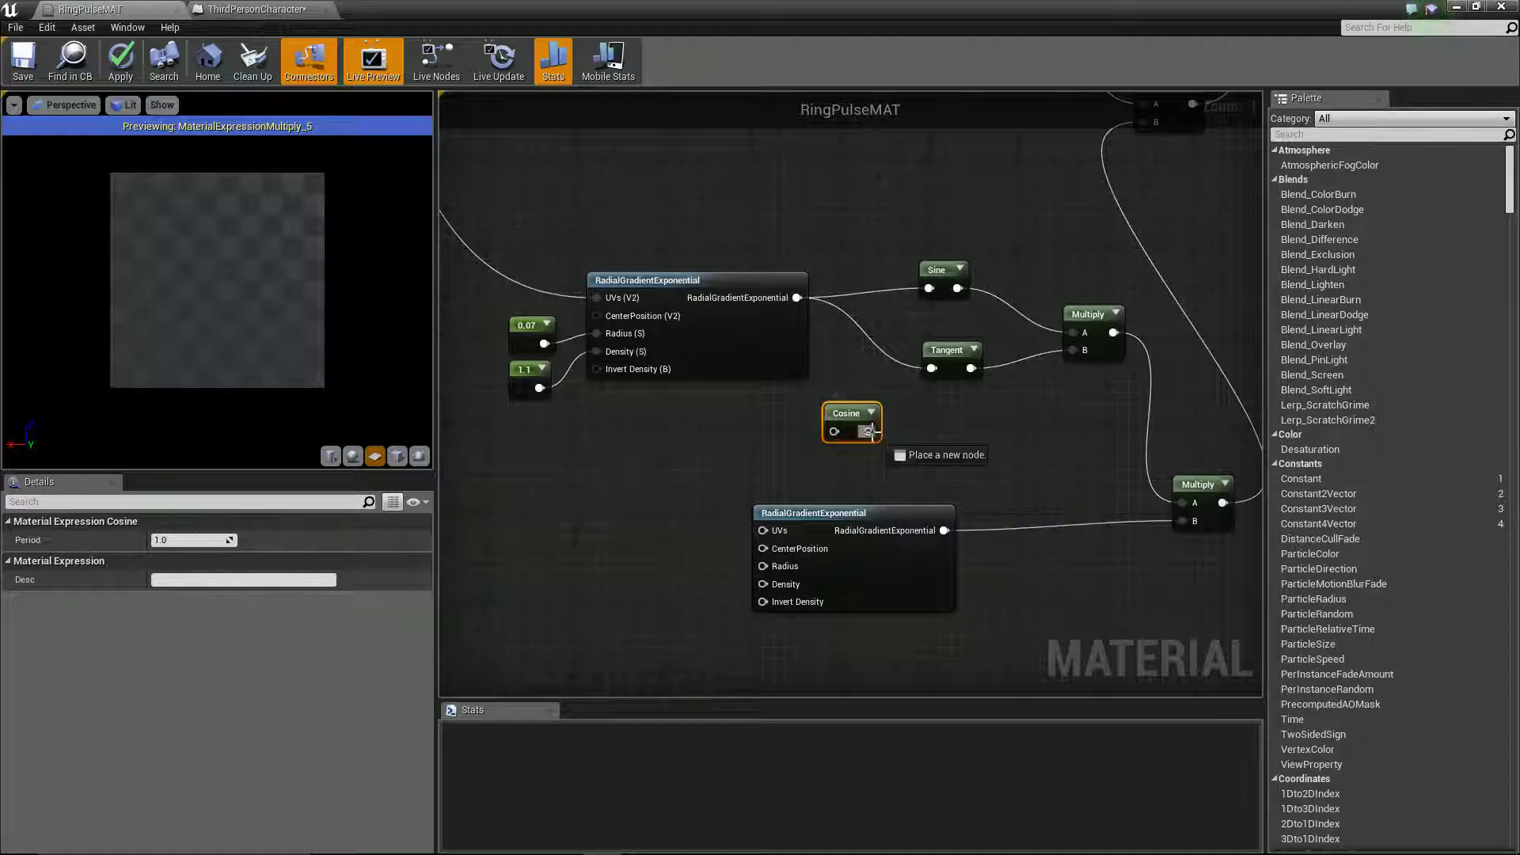
drag(945, 374, 934, 369)
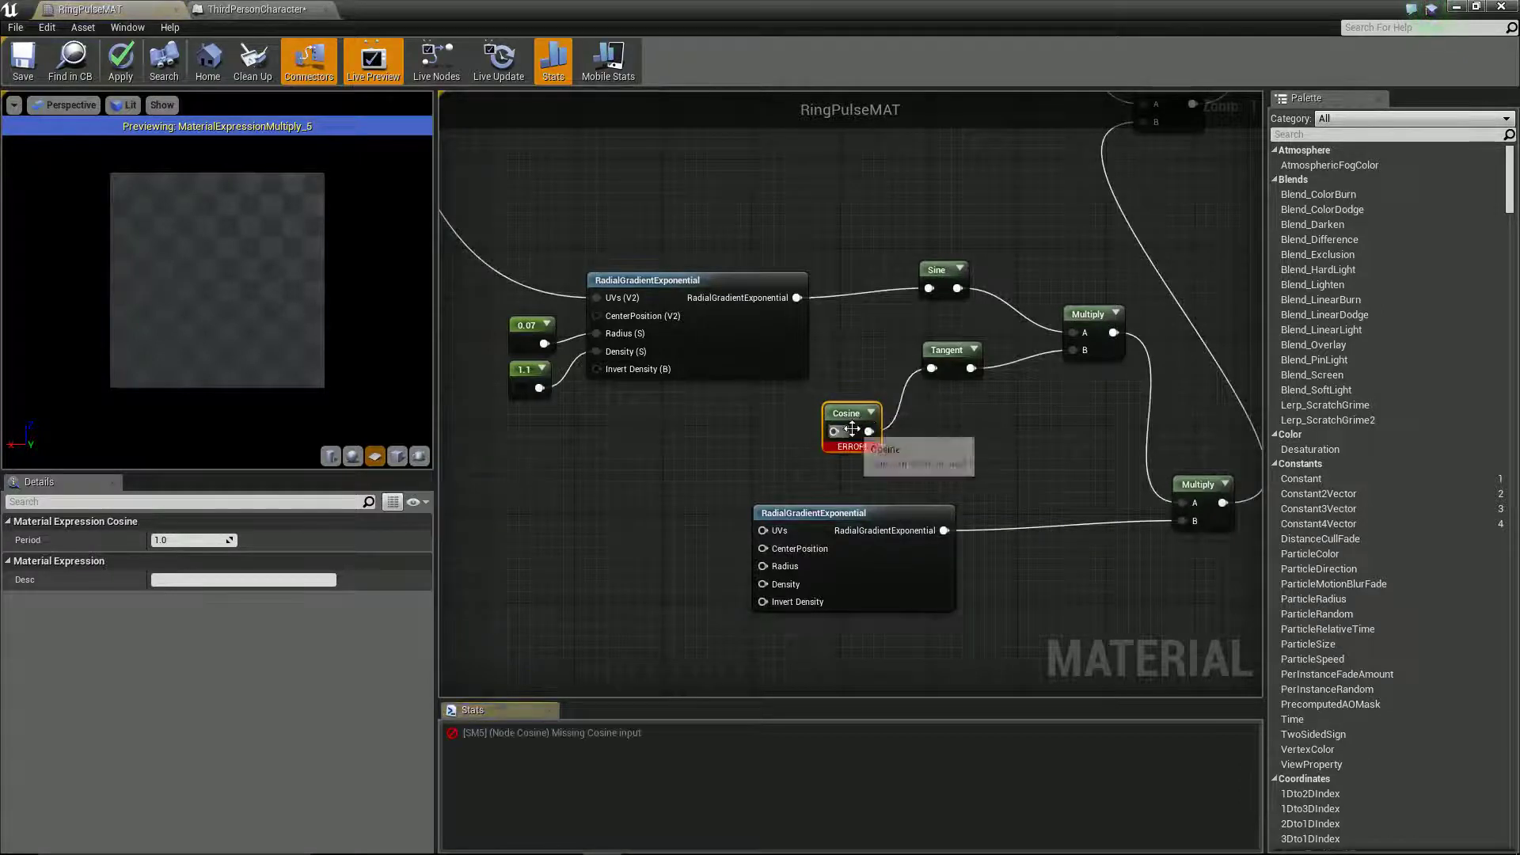
drag(830, 432, 841, 400)
drag(798, 300, 797, 299)
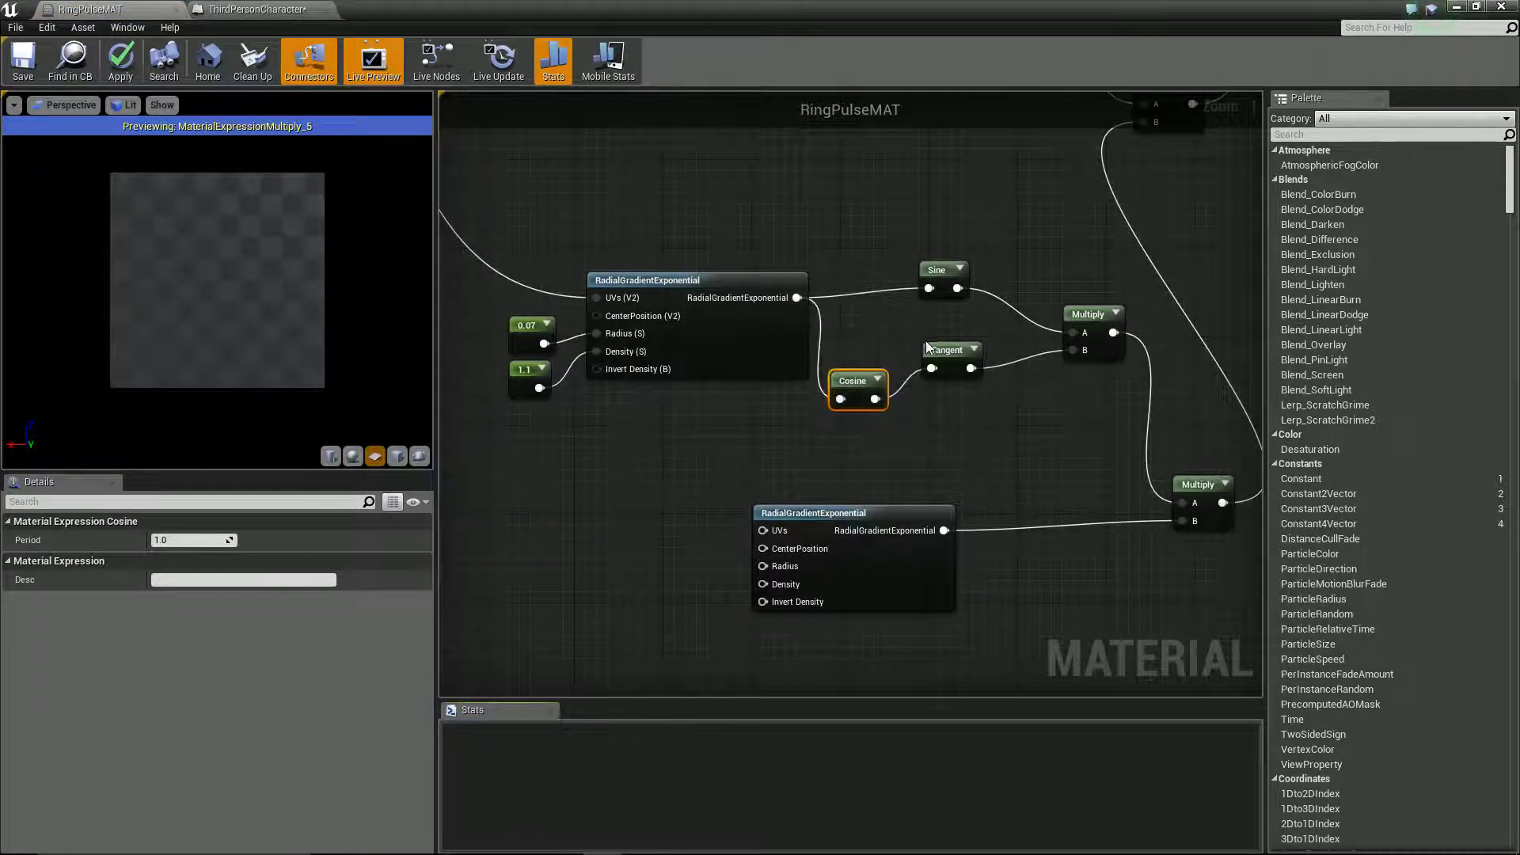
drag(943, 349, 996, 372)
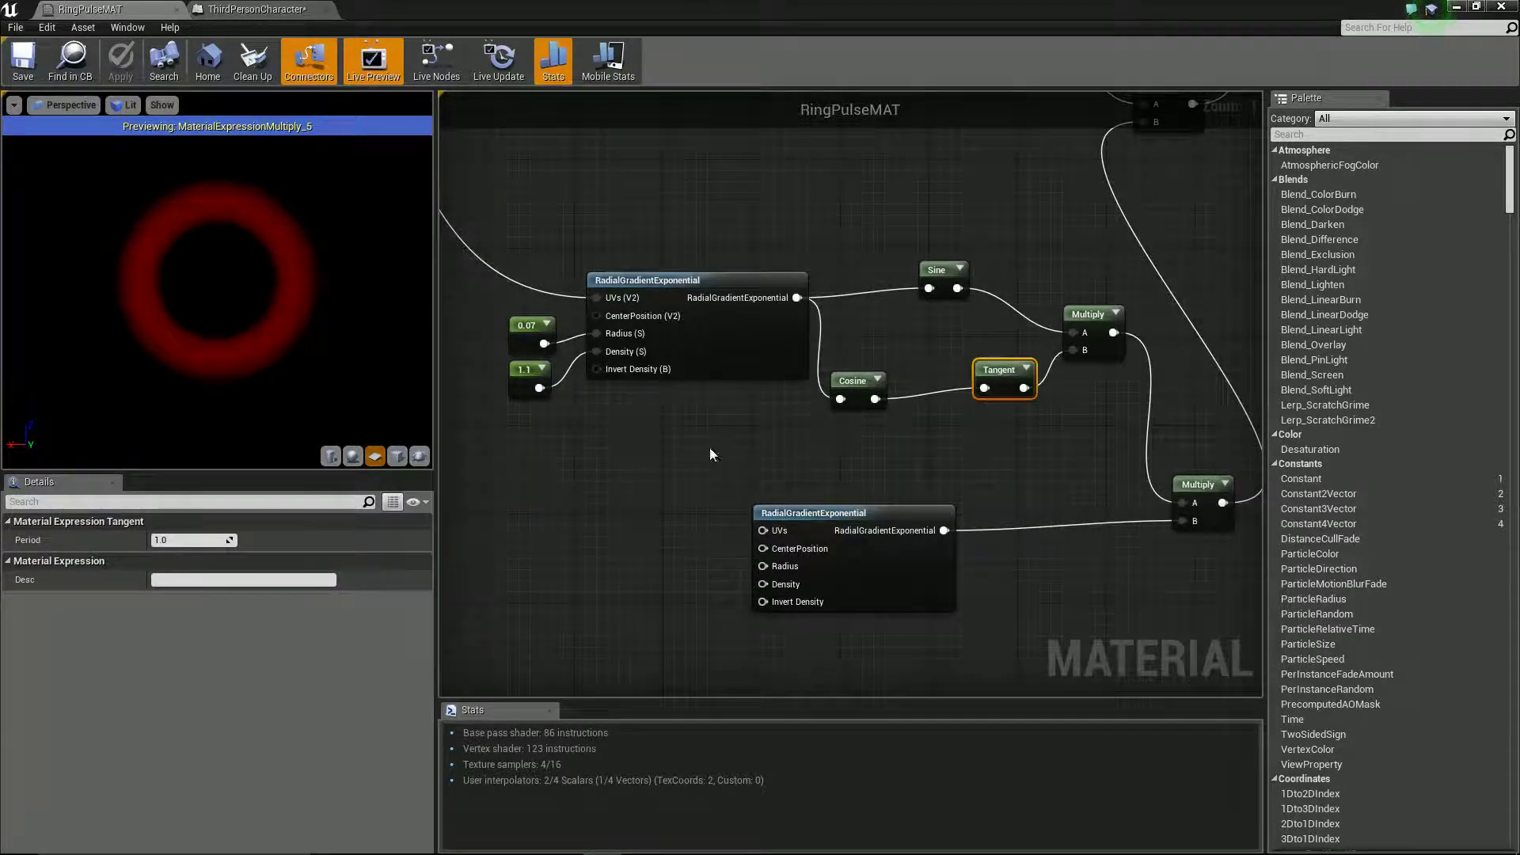
Move the lower RadialGradientExponential node further from its Multiply and add a OneMinus node in the gap.
click(791, 515)
drag(791, 516, 657, 517)
right_click(869, 511)
text(oneminu)
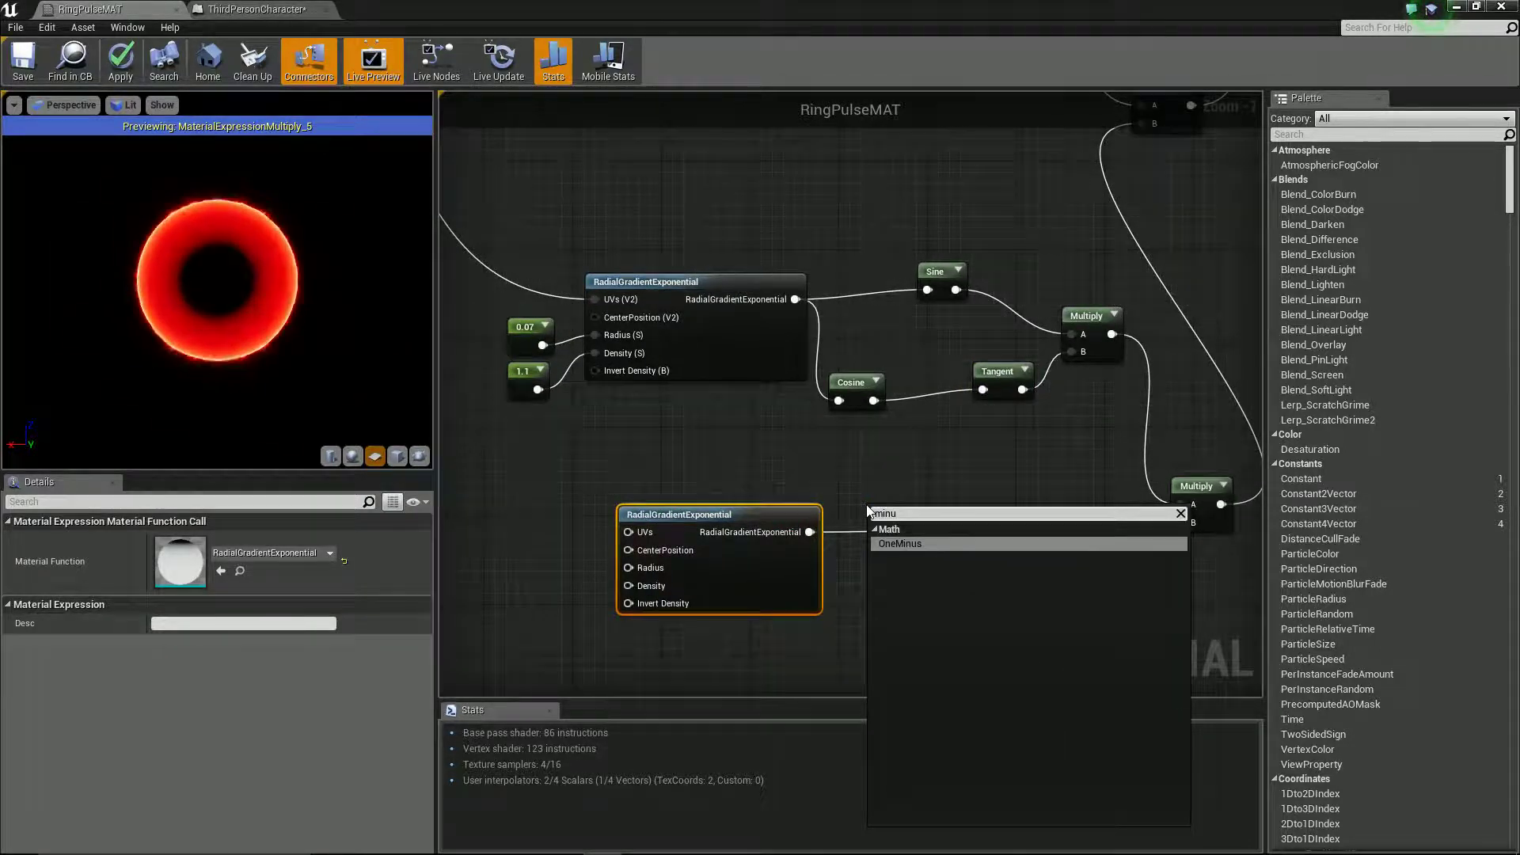
key(Return)
click(866, 505)
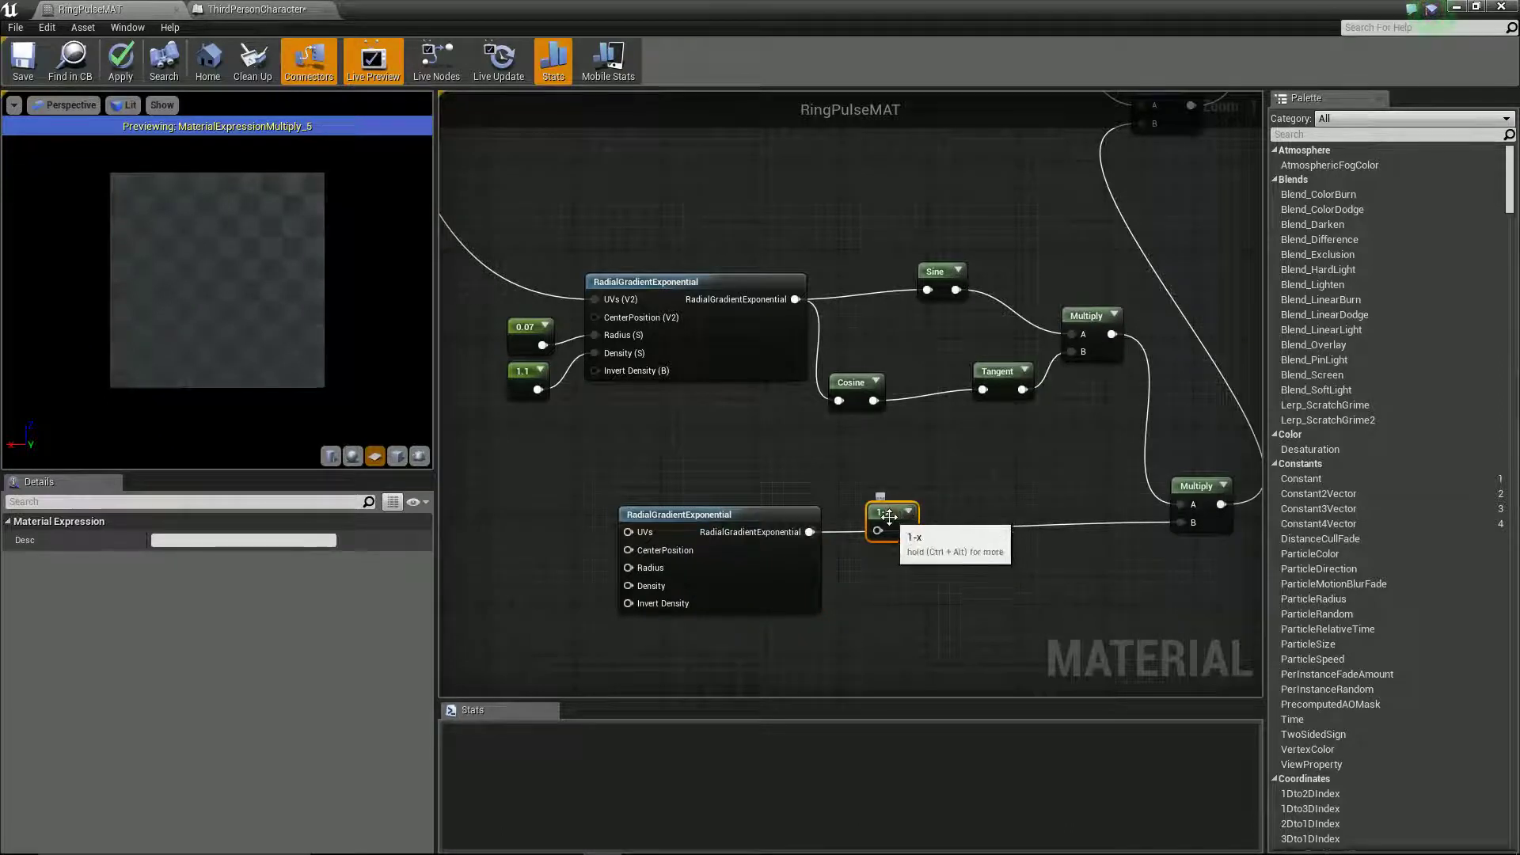
Duplicate the OneMinus node and wire one between the lower RadialGradientExponential and its Multiply, the other between Cosine and Tangent.
key(ctrl+w)
drag(928, 538, 956, 436)
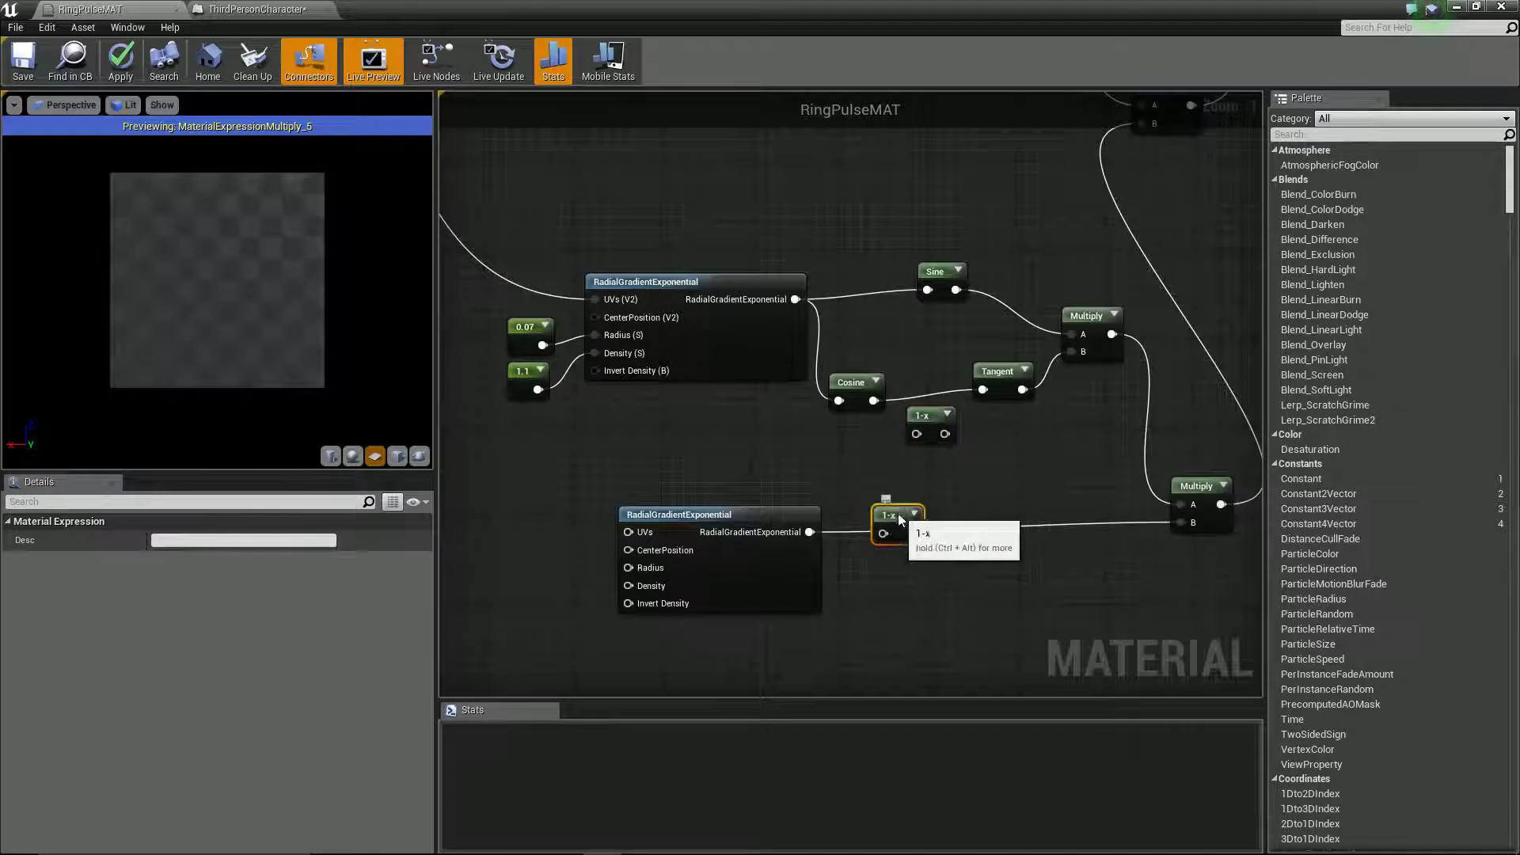
drag(898, 513, 904, 516)
drag(809, 537, 810, 538)
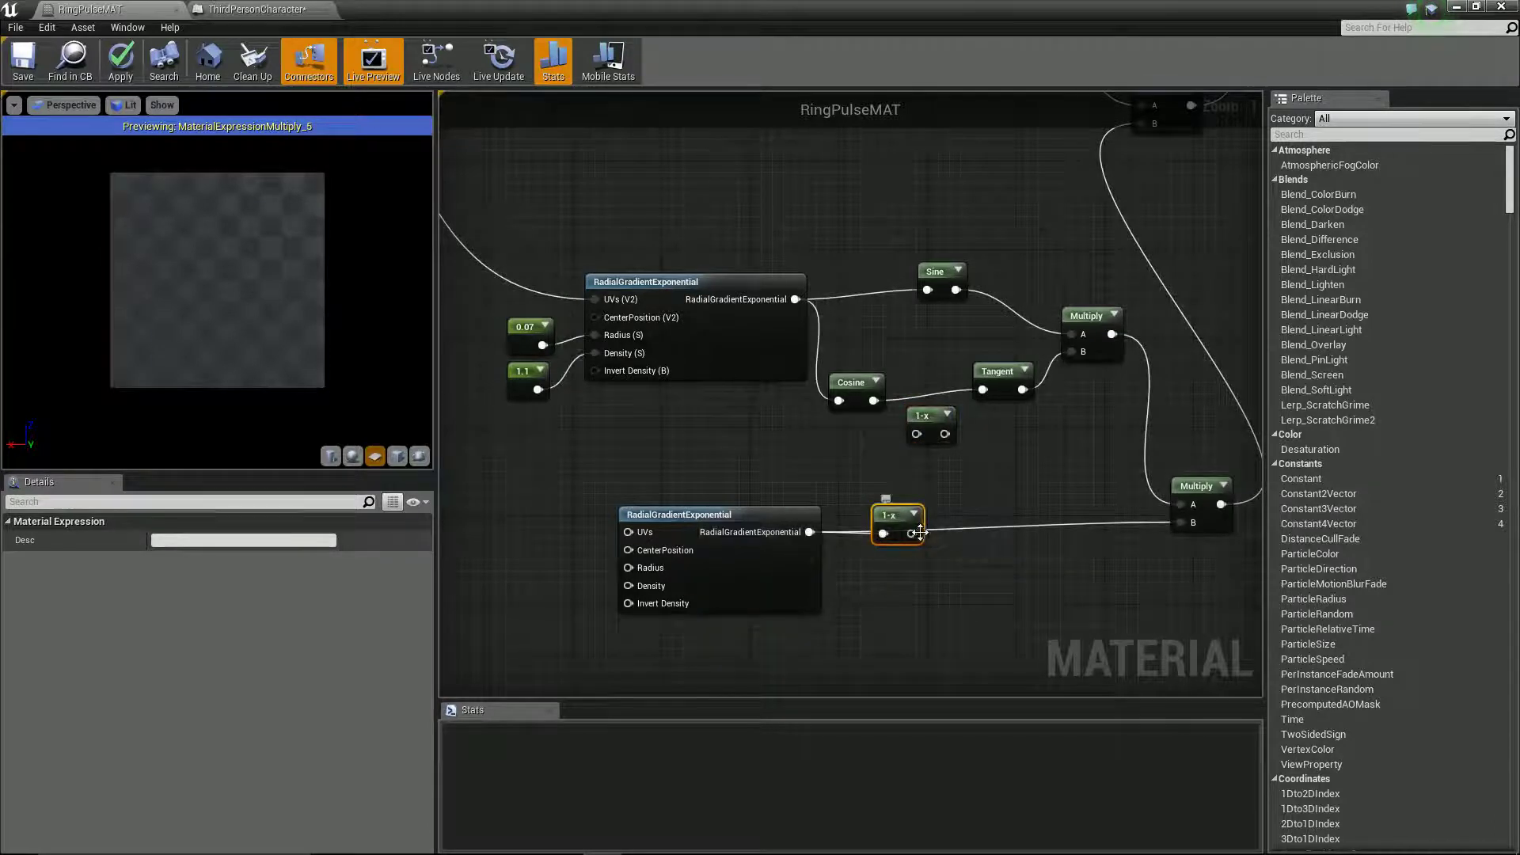
drag(912, 533, 948, 535)
drag(1190, 523, 1188, 522)
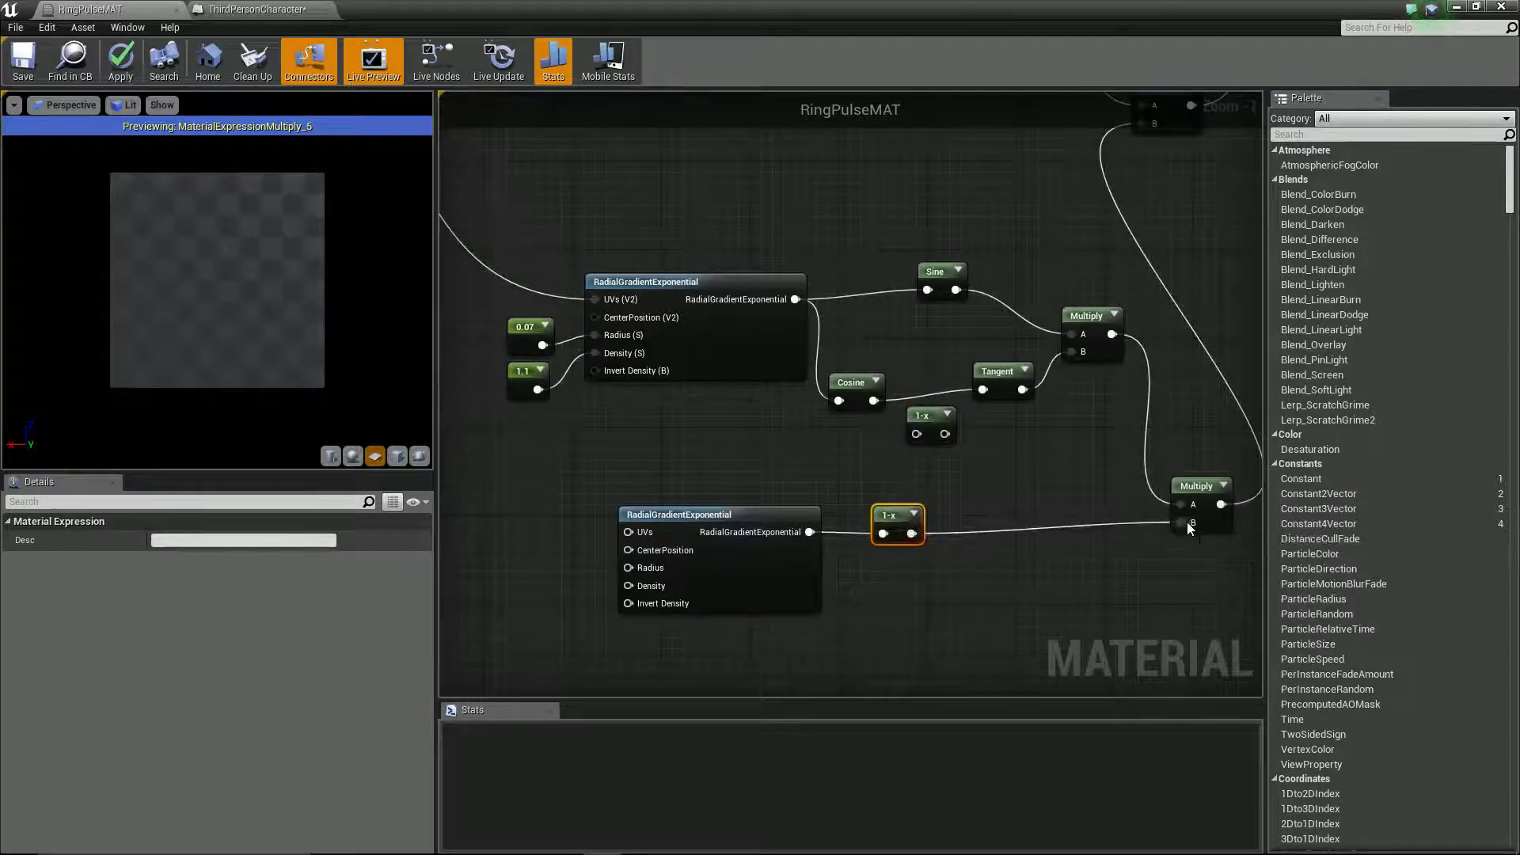
drag(873, 404, 990, 387)
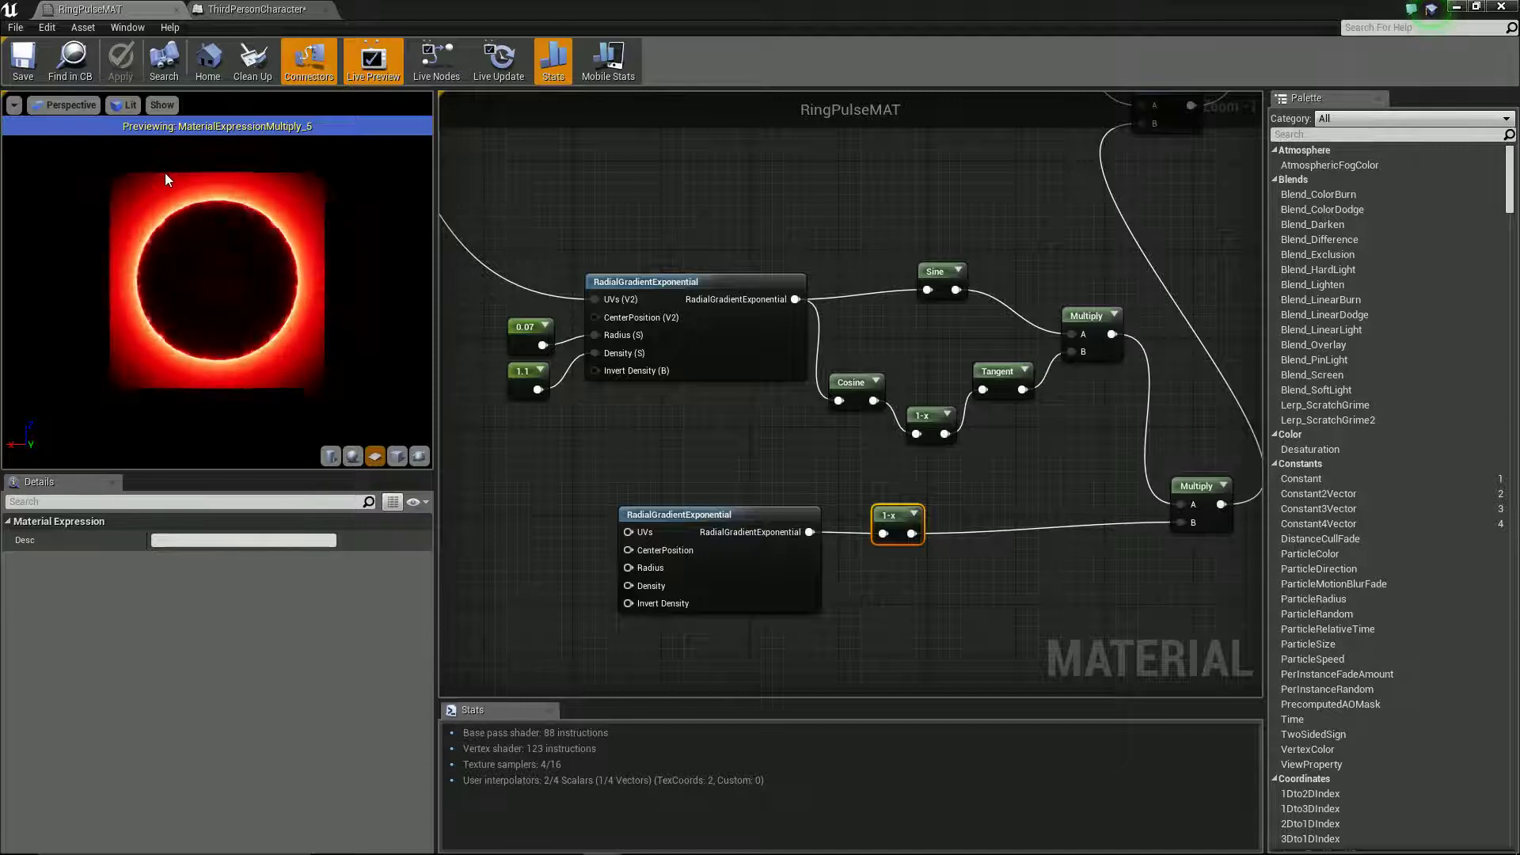
Duplicate the lower RadialGradientExponential node and place the copy beneath it.
click(918, 623)
right_drag(919, 624, 777, 530)
click(589, 425)
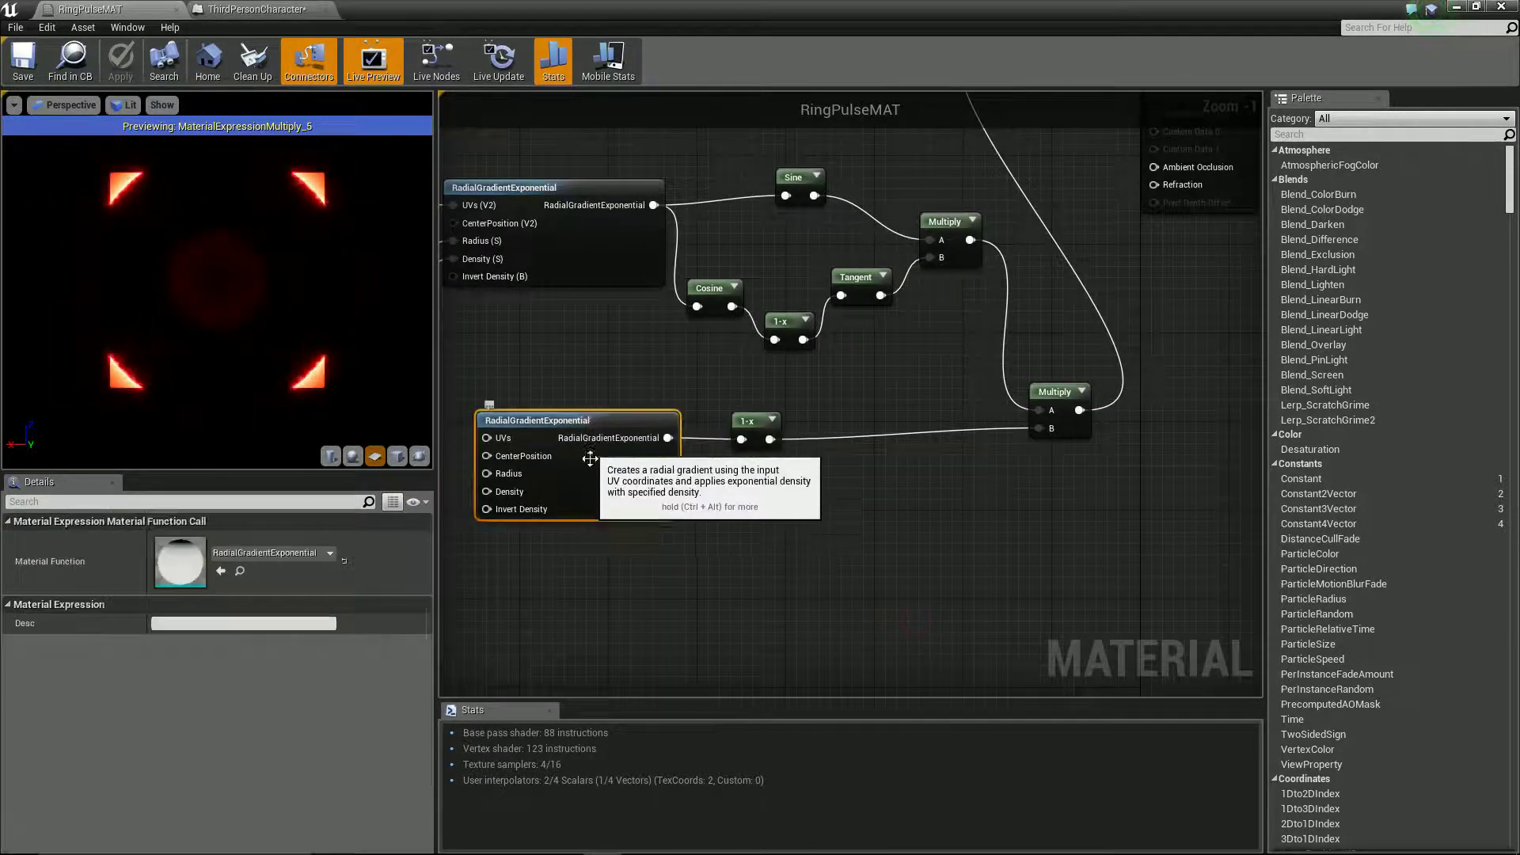
key(ctrl+c)
key(ctrl+v)
drag(766, 506, 822, 585)
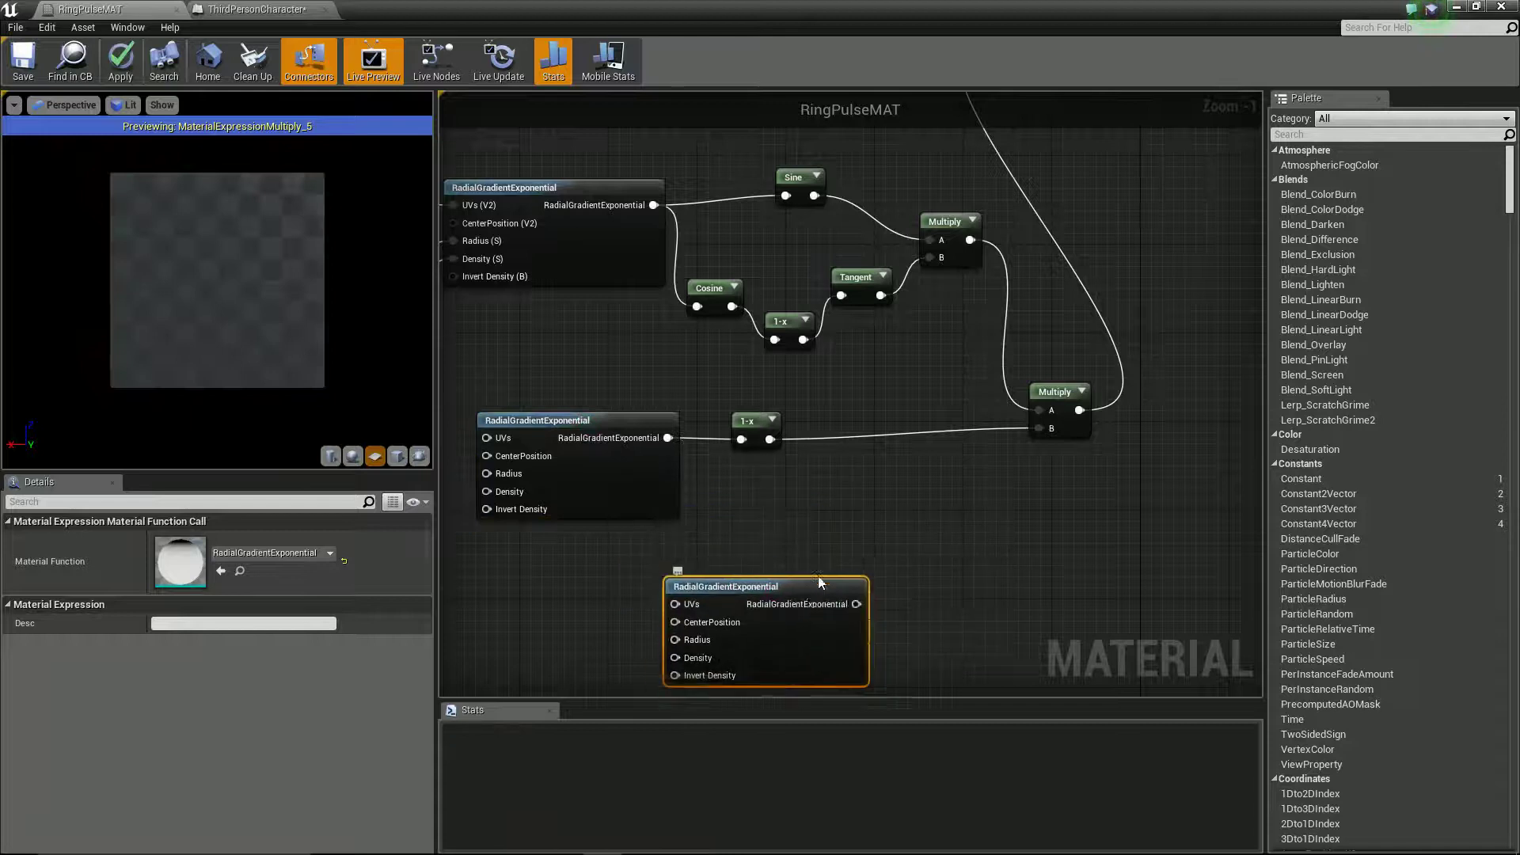
Add a Multiply node combining the previous Multiply (A) with the new RadialGradientExponential (B), and feed its output to the colour Multiply's B input.
click(1137, 485)
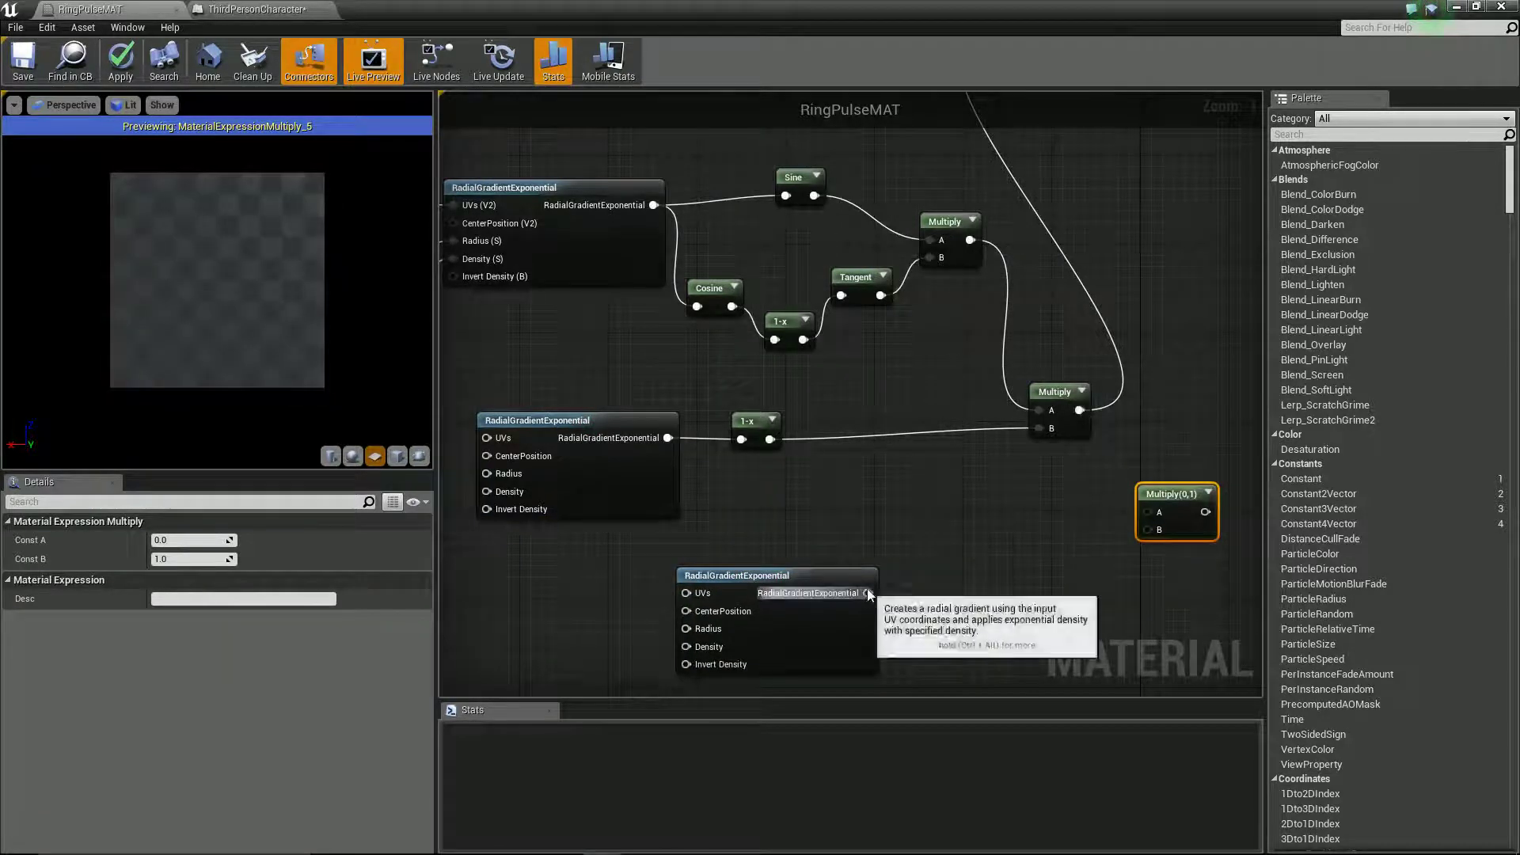
drag(868, 593, 1150, 527)
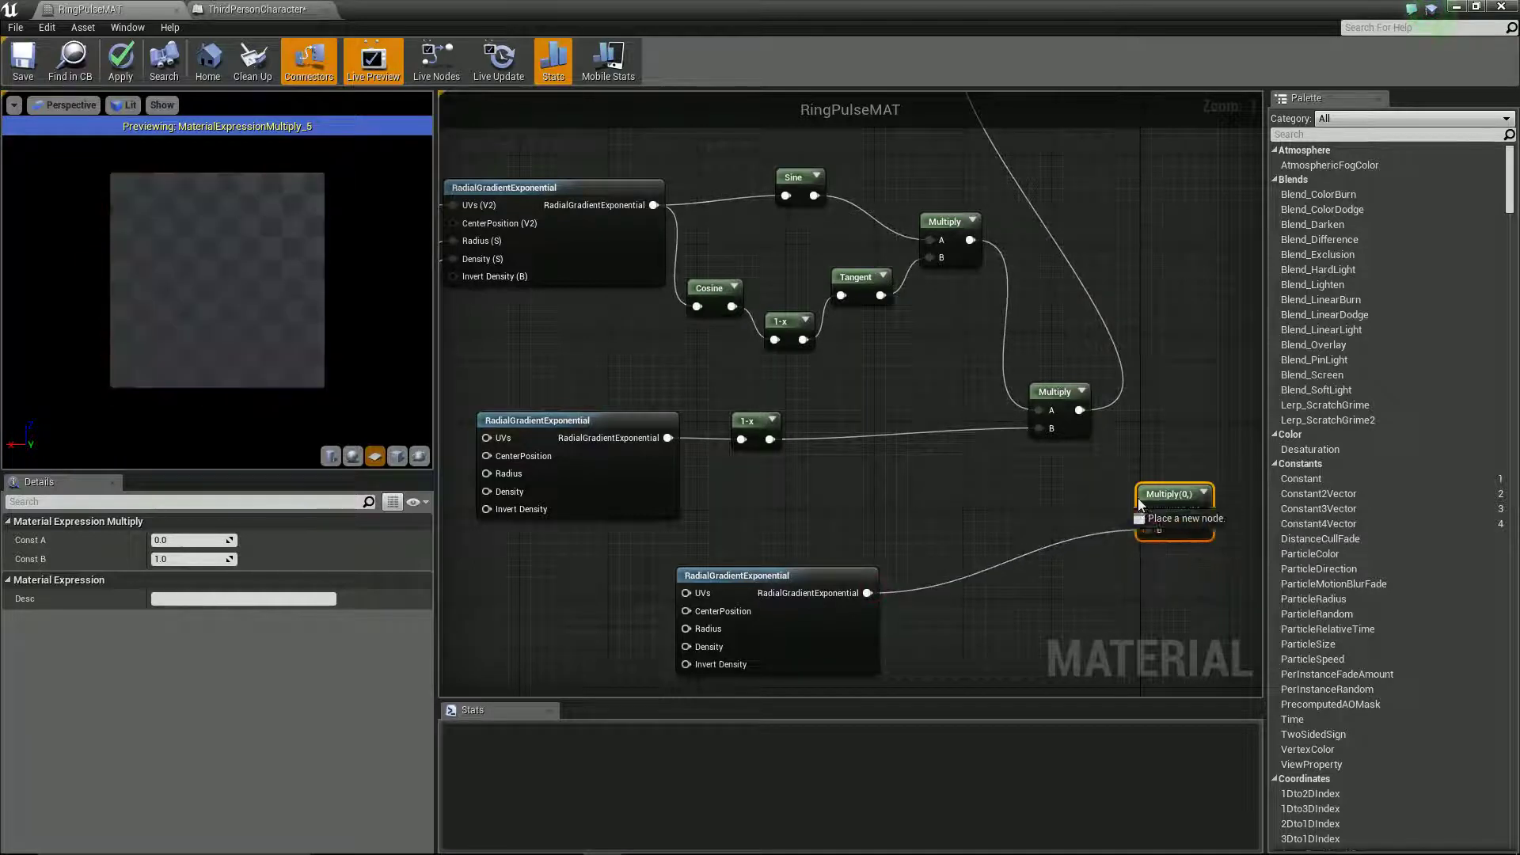
drag(1087, 420, 1088, 420)
scroll(1099, 440, down, 2)
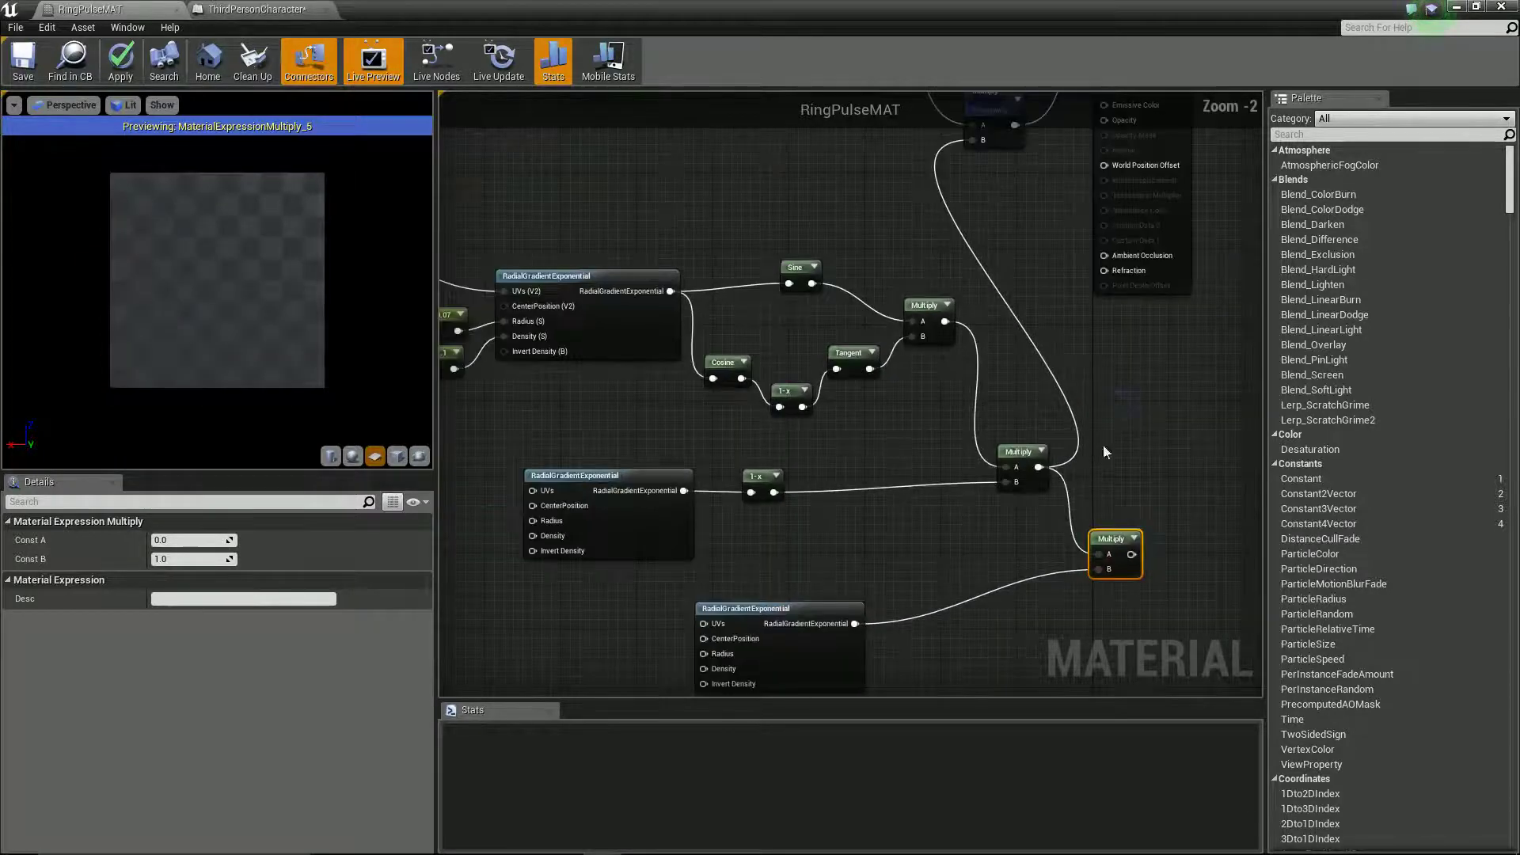
drag(1130, 562, 1033, 262)
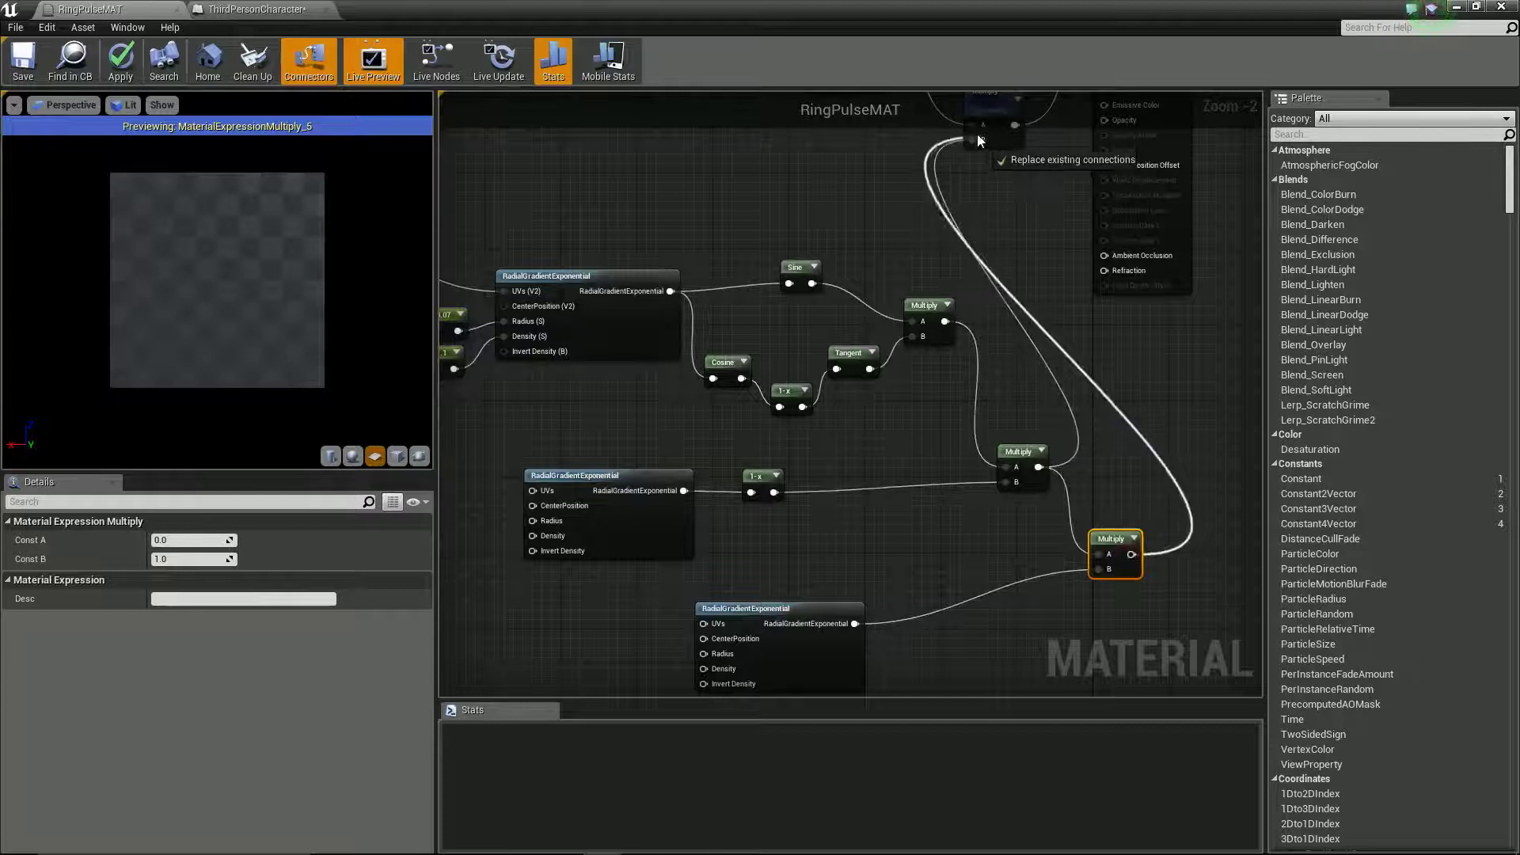
drag(977, 134, 976, 137)
Enclose the gradient, Sine, Cosine, Tangent, OneMinus and Multiply nodes in a comment box titled "shpae" and reposition the box.
drag(1131, 683, 541, 239)
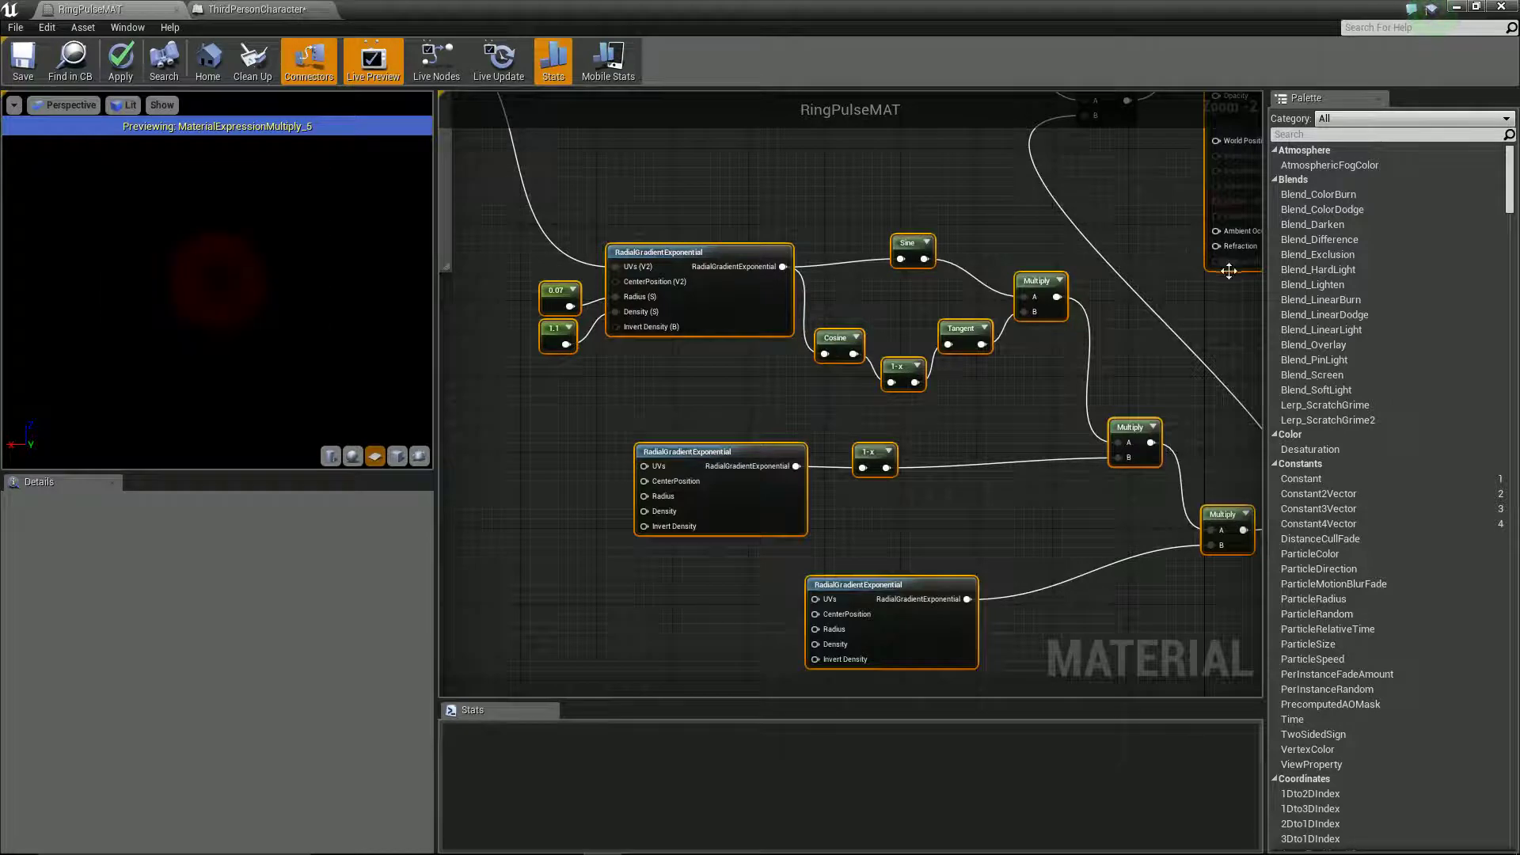
key(c)
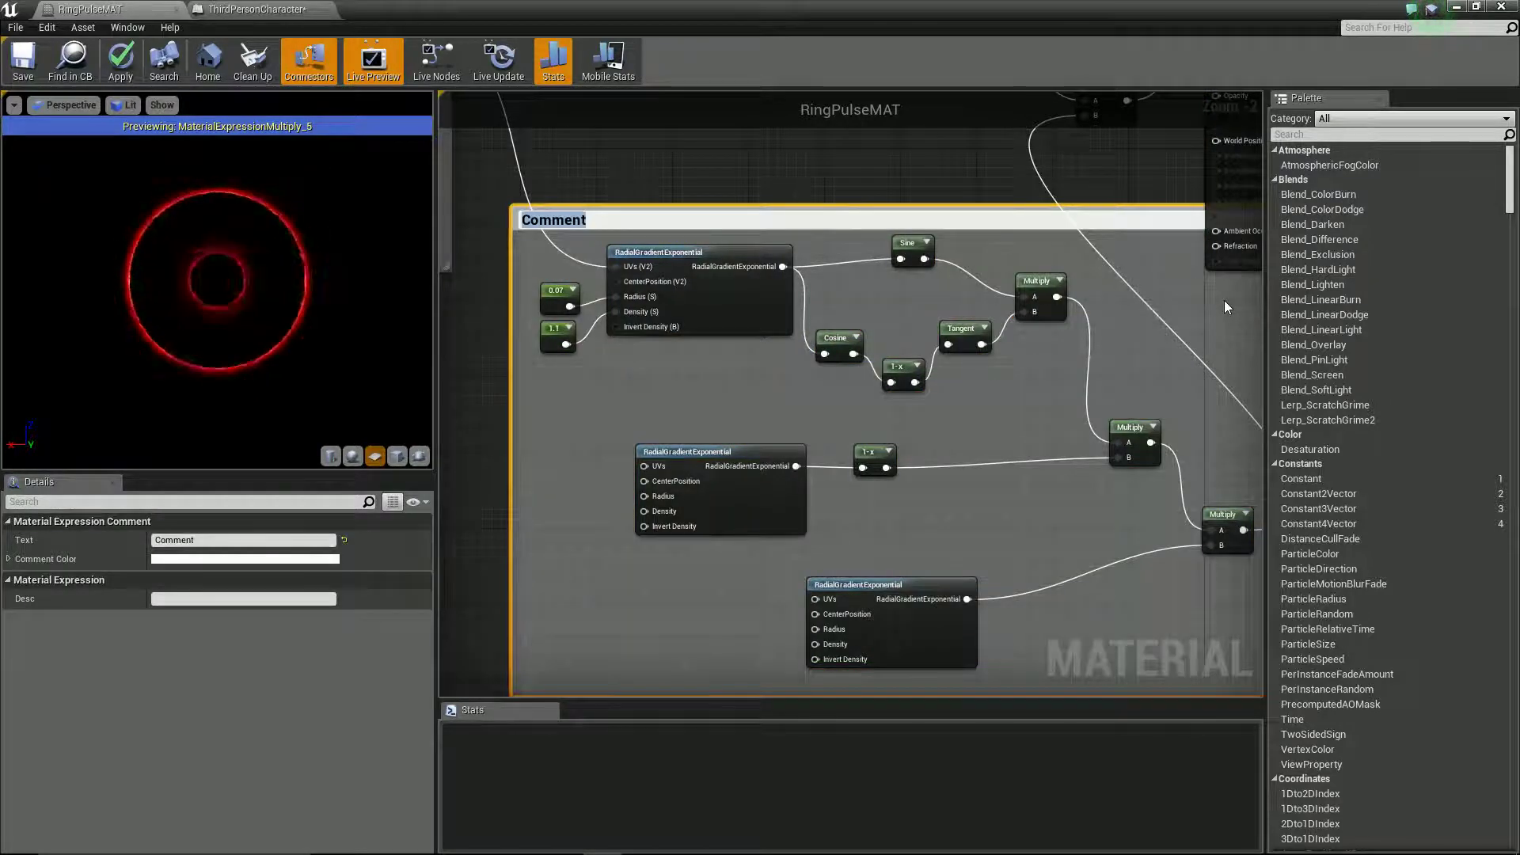
text(shpae)
click(691, 224)
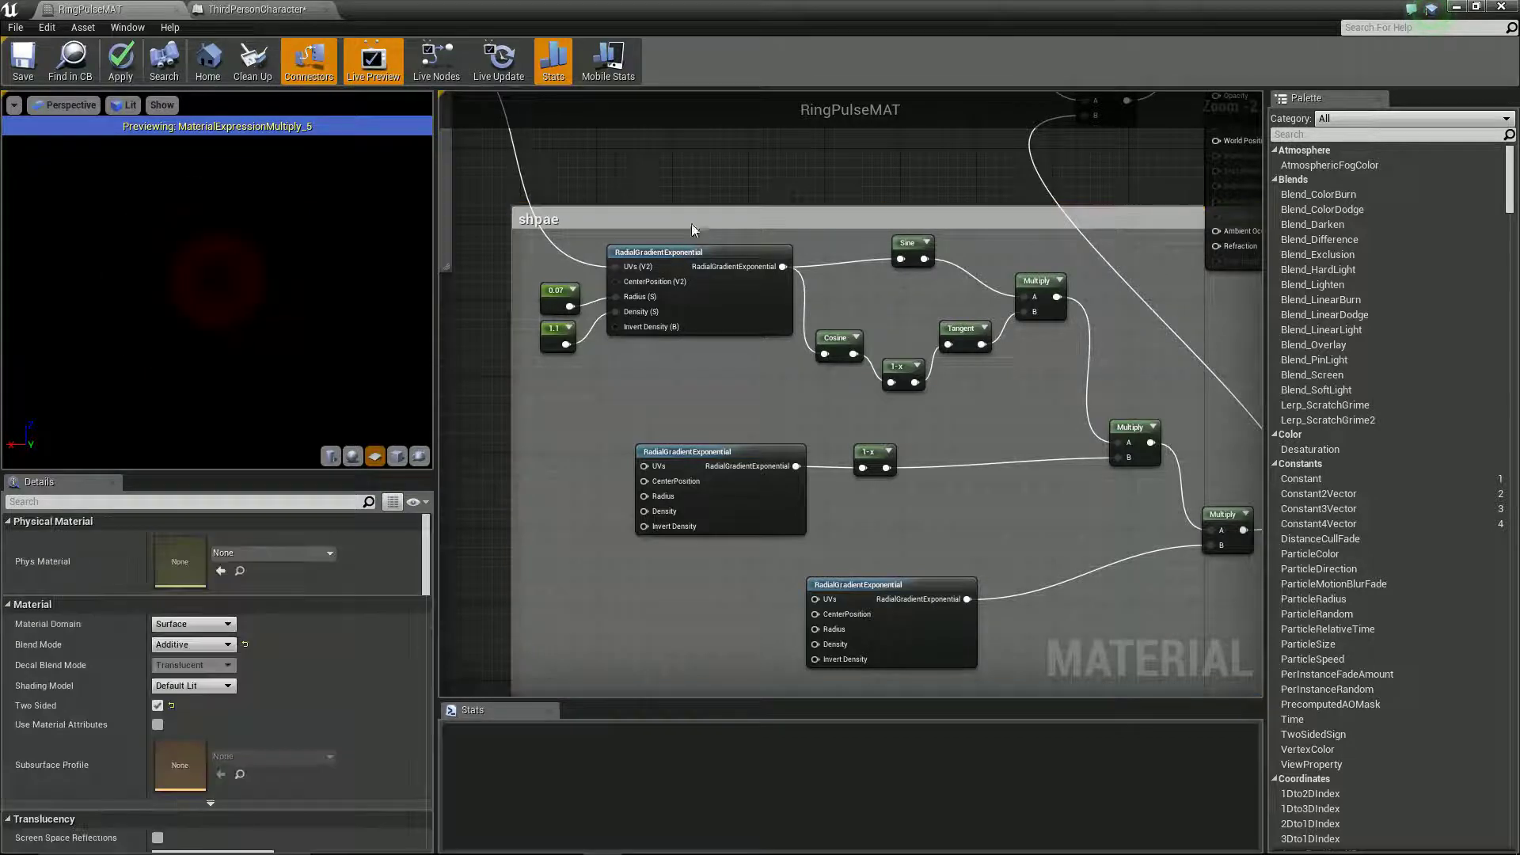
drag(700, 221, 597, 260)
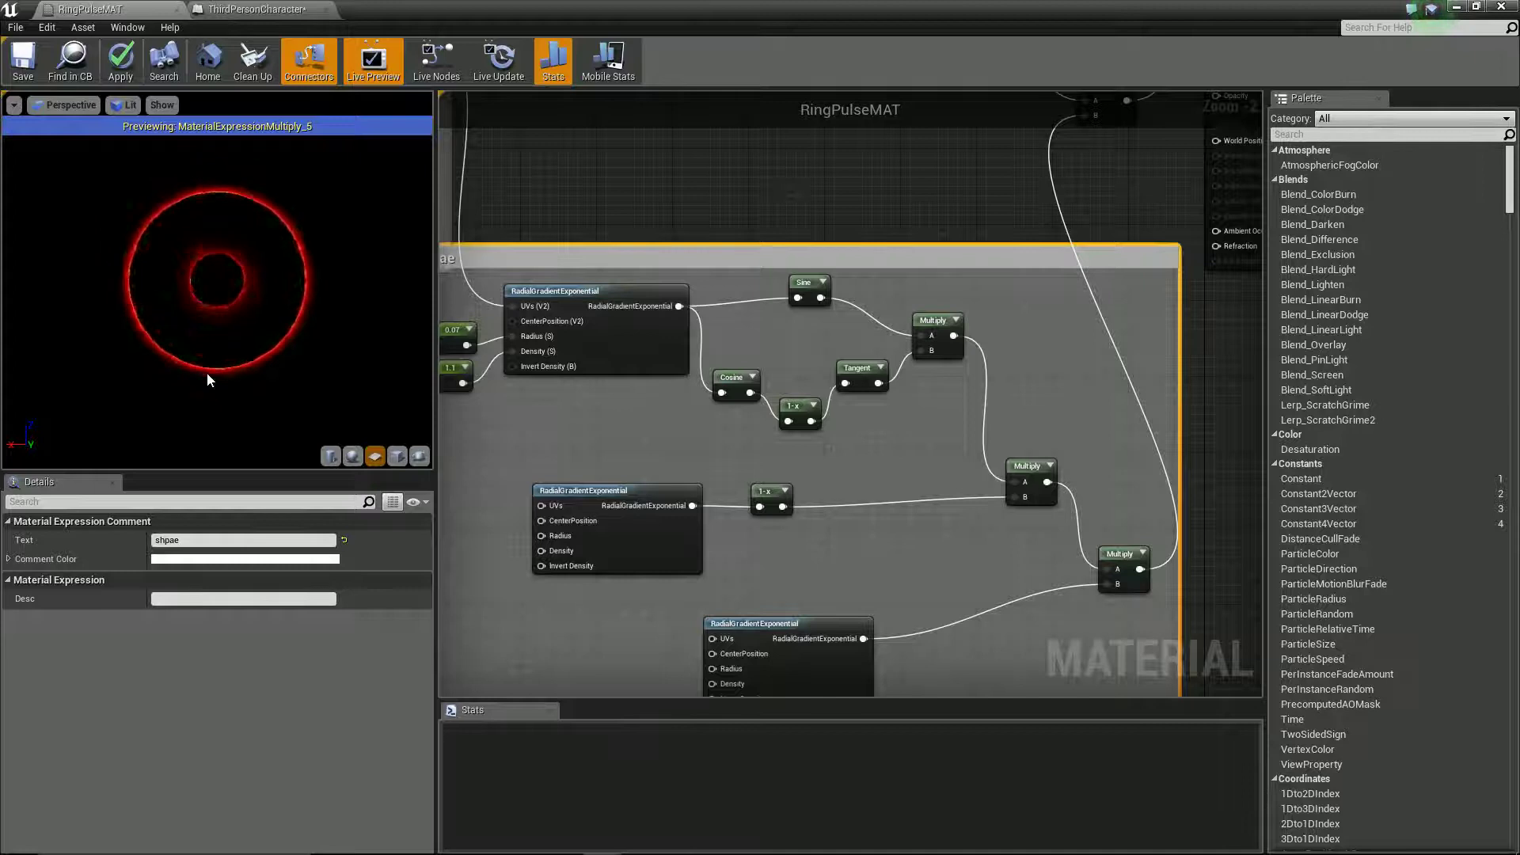
right_drag(633, 461, 799, 426)
drag(819, 287, 875, 334)
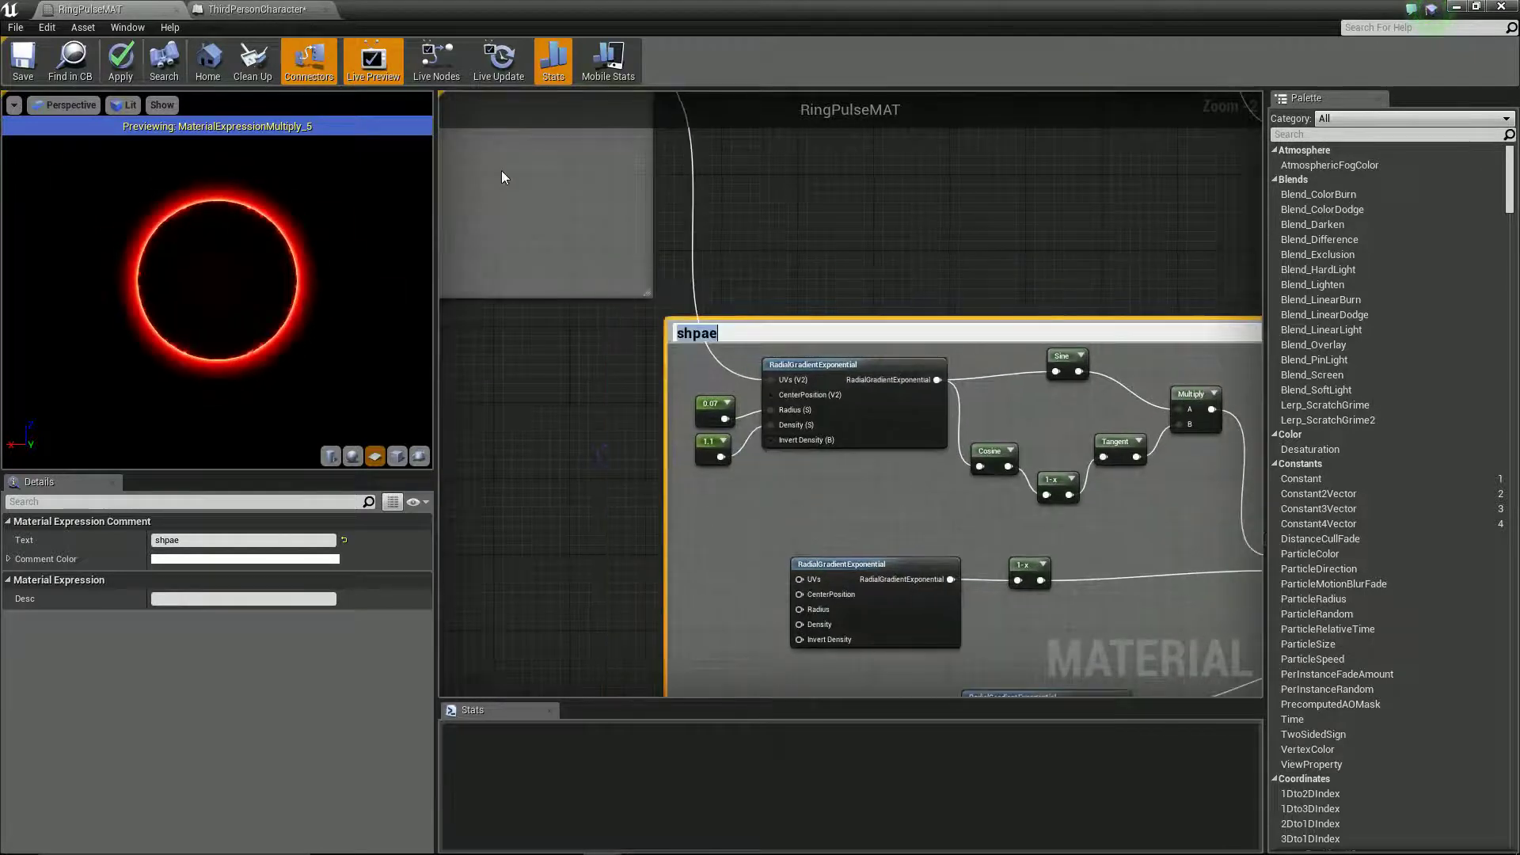
right_drag(567, 409, 556, 343)
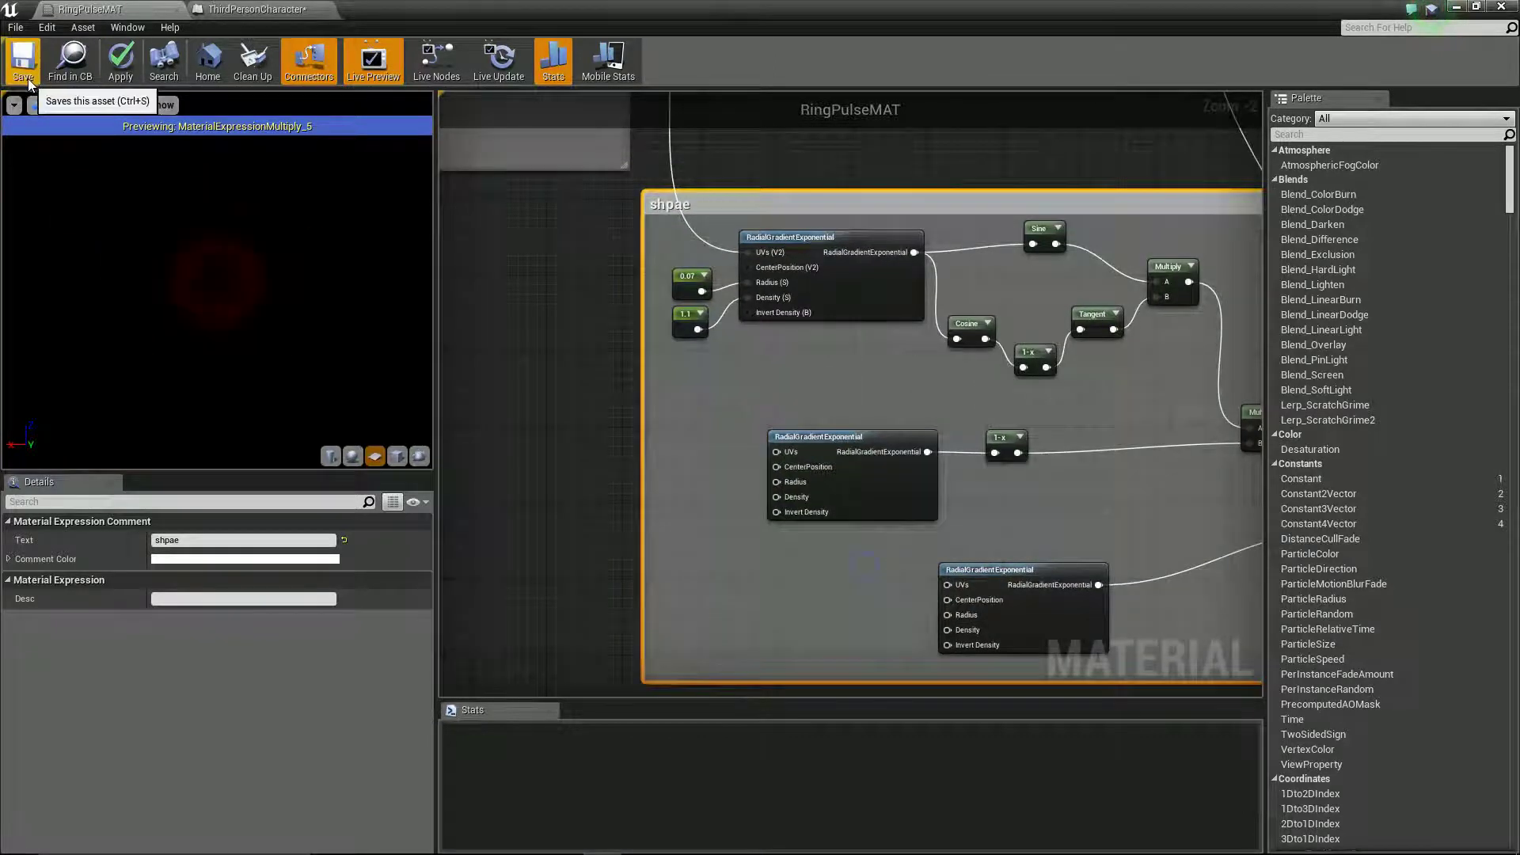
Change the Constant3Vector colour feeding the Multiply to blue, with R 0.0, G 0.335868 and B 1.0.
right_drag(1025, 170, 759, 447)
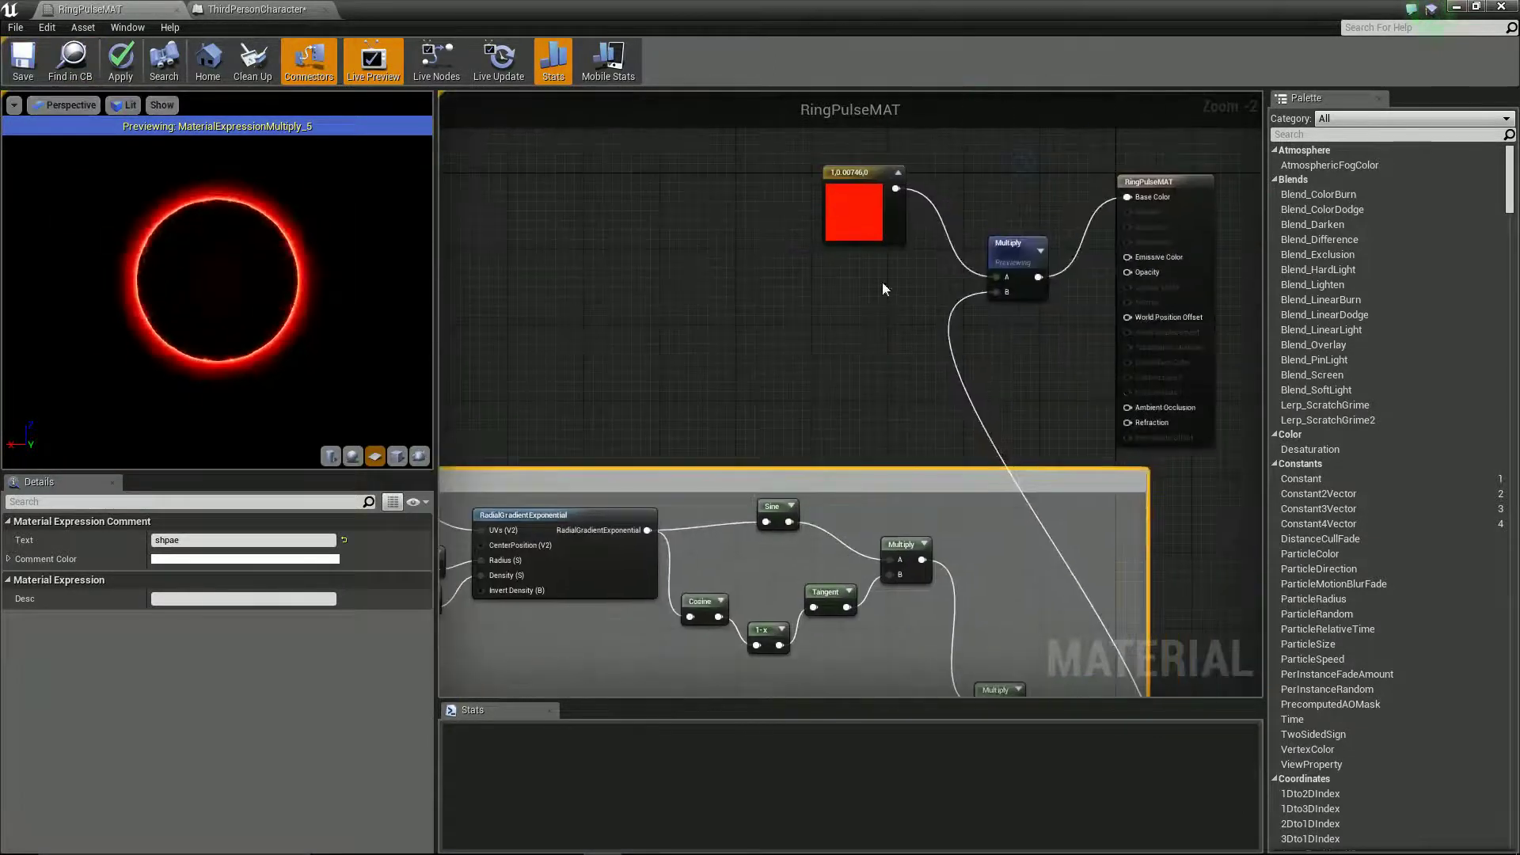
double_click(864, 209)
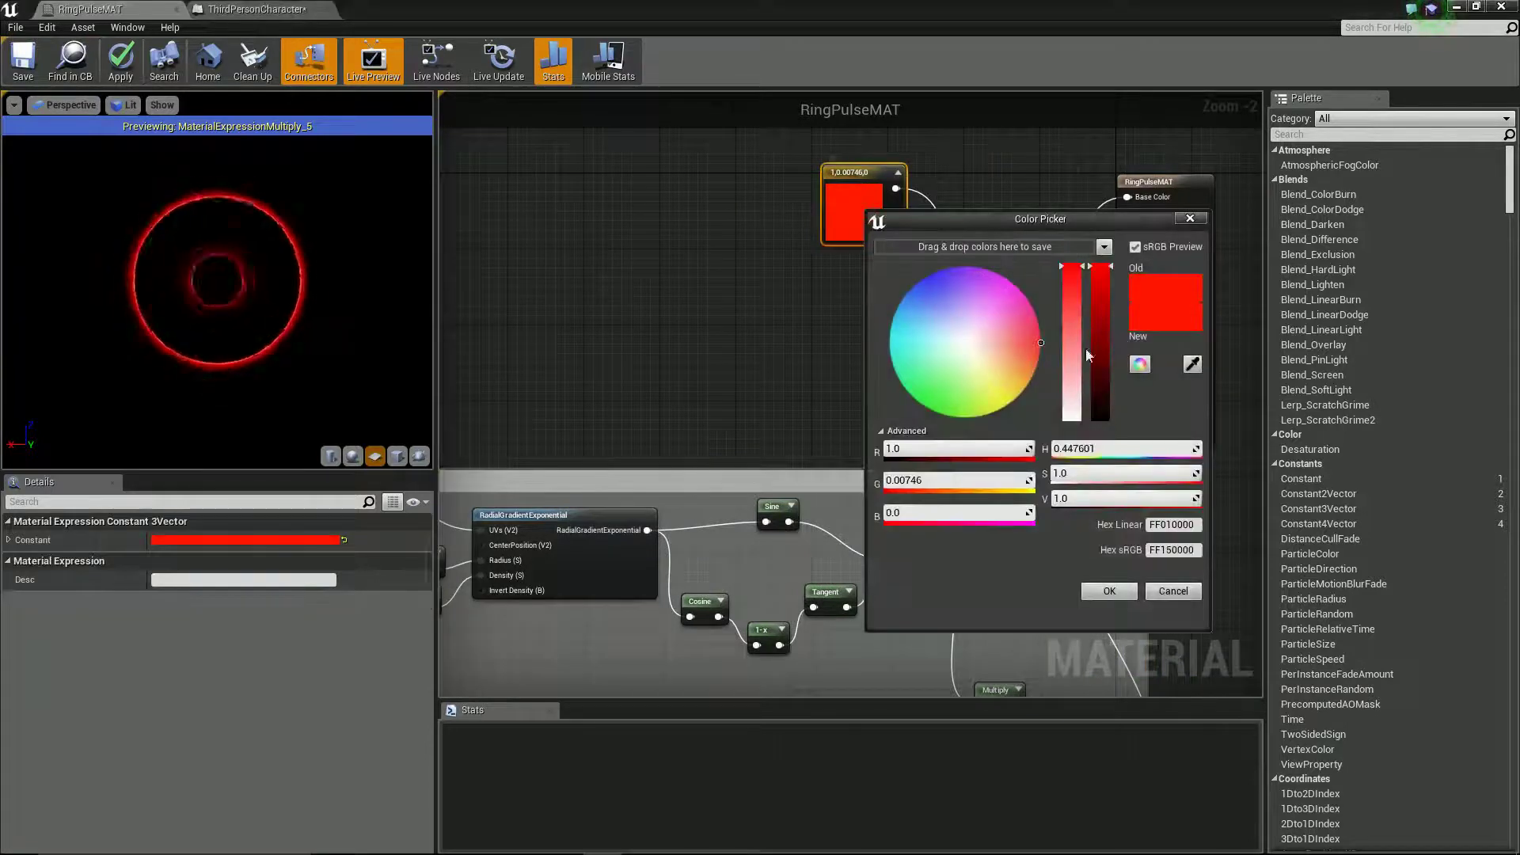
drag(1017, 383, 933, 453)
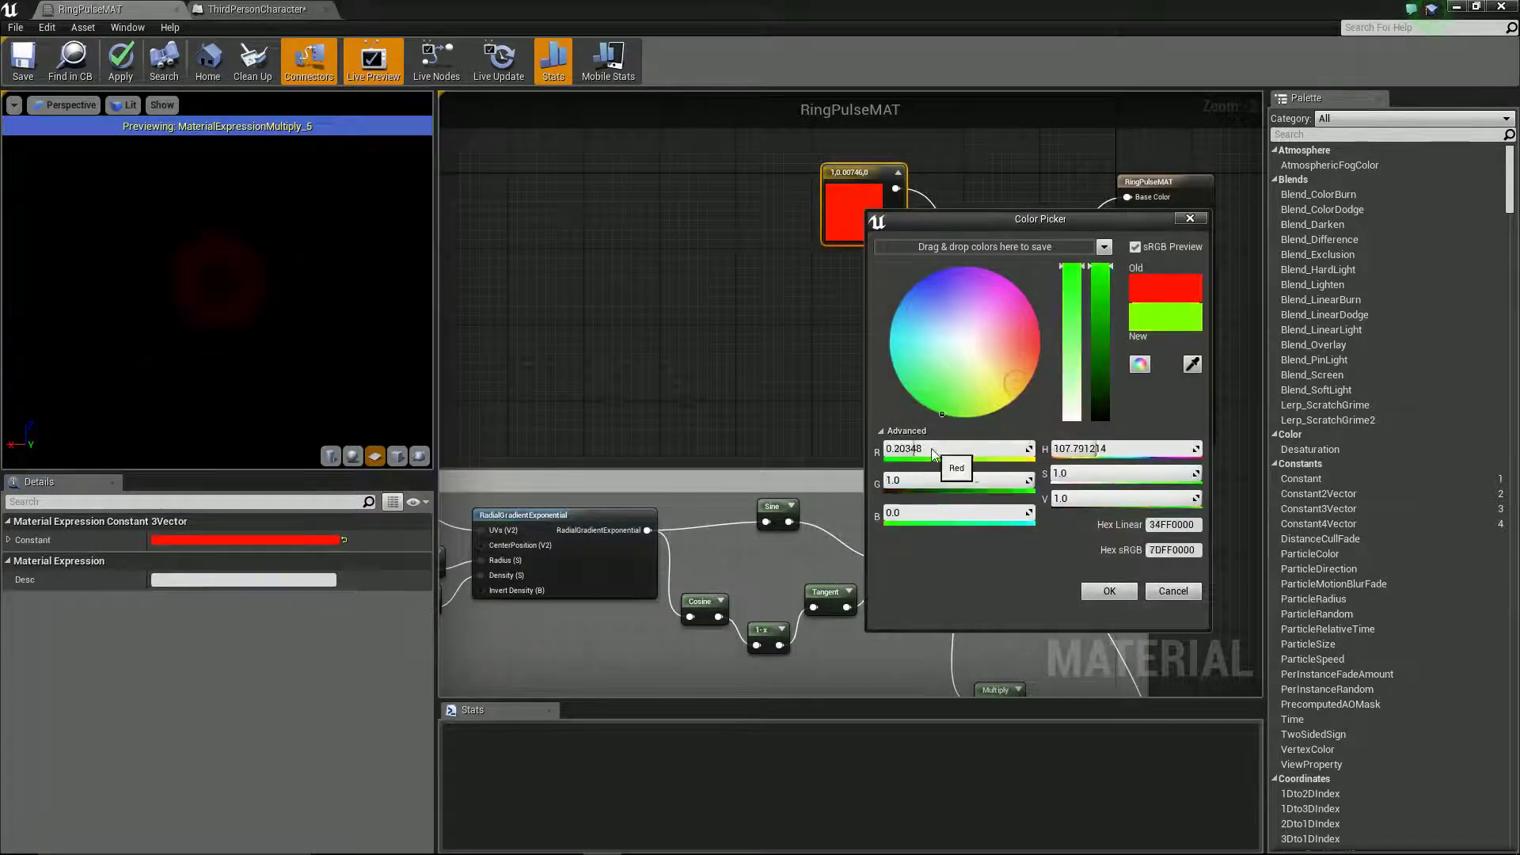
drag(911, 364, 860, 254)
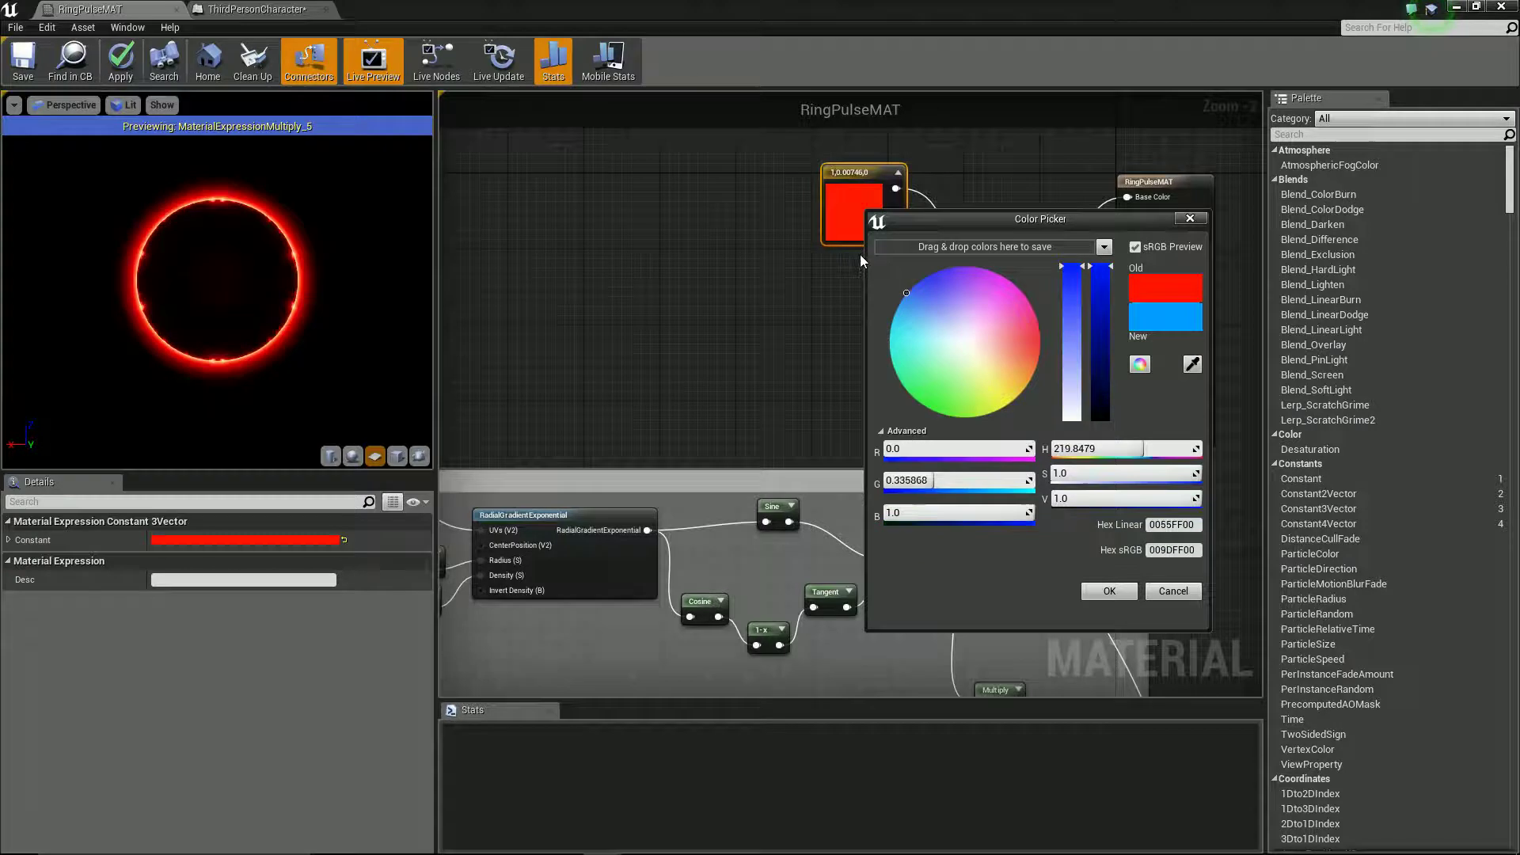
click(1109, 591)
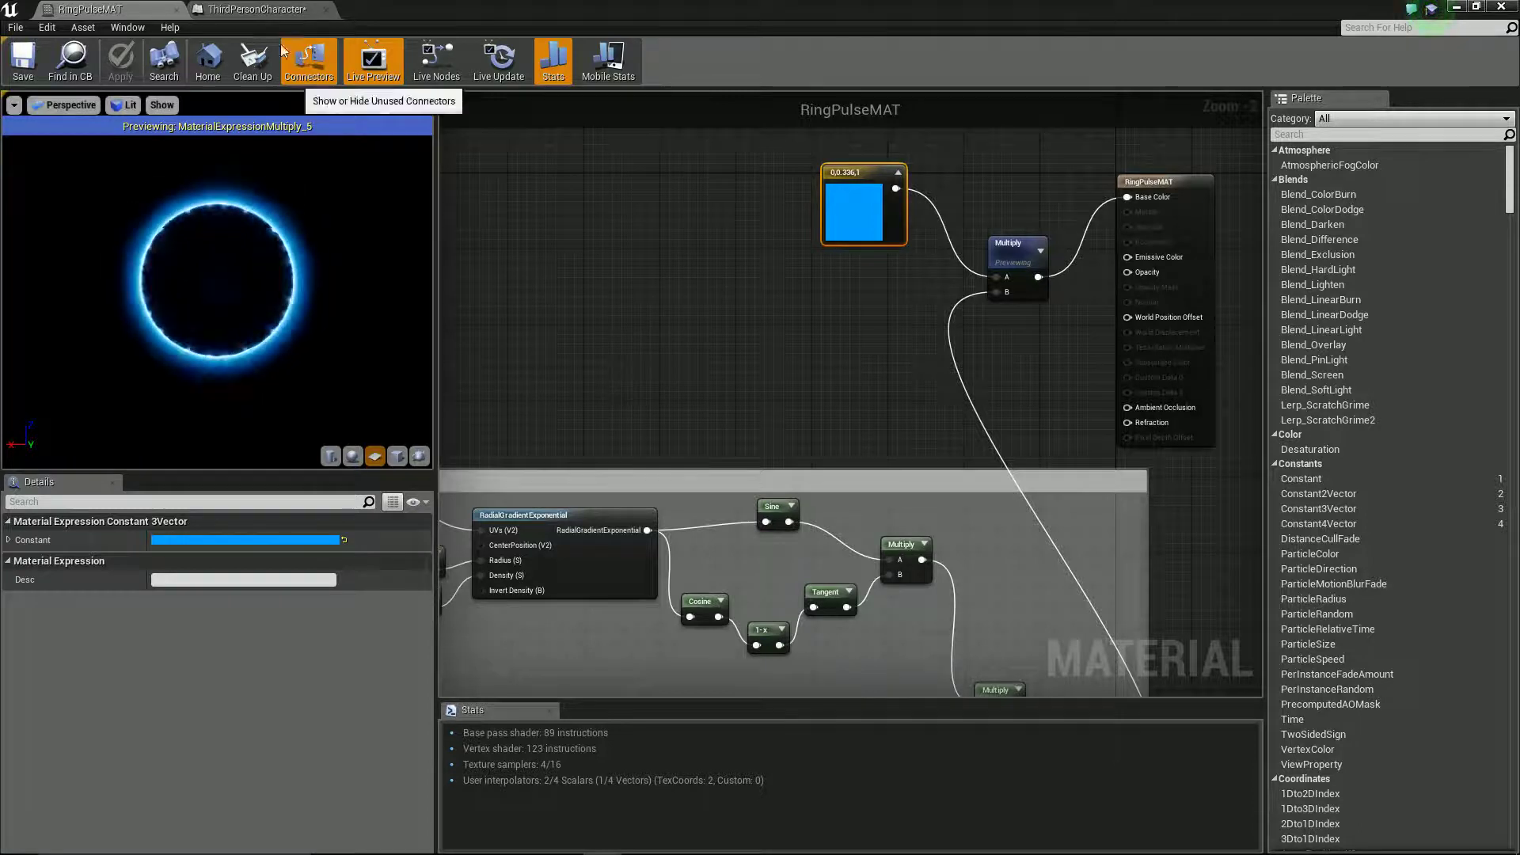
Switch to the ThirdPersonCharacter blueprint and examine the recoloured ring on the SpidySense plane around the head.
click(262, 11)
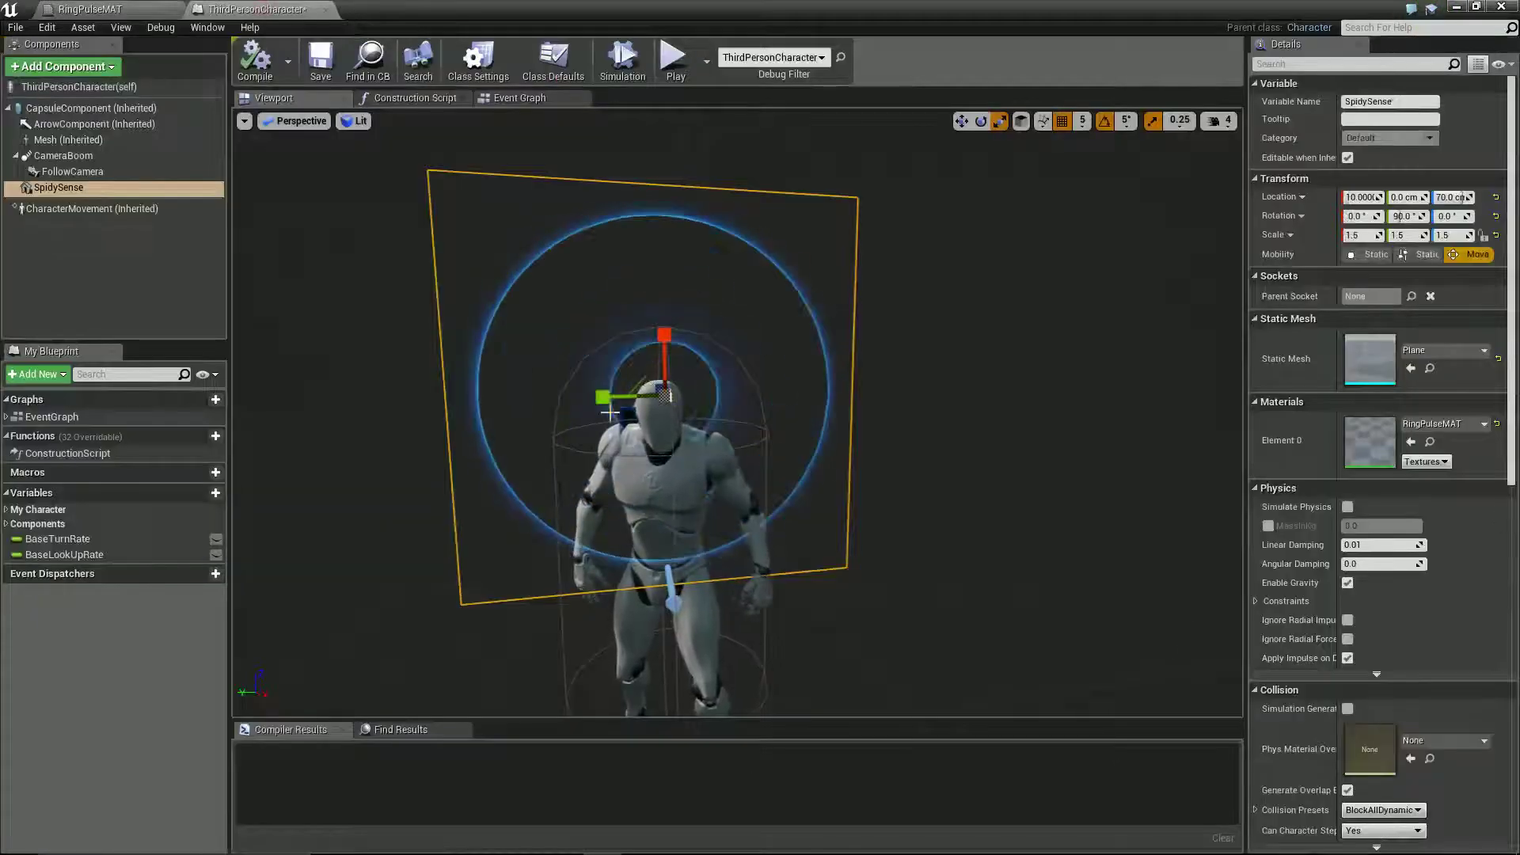
right_drag(658, 442, 746, 476)
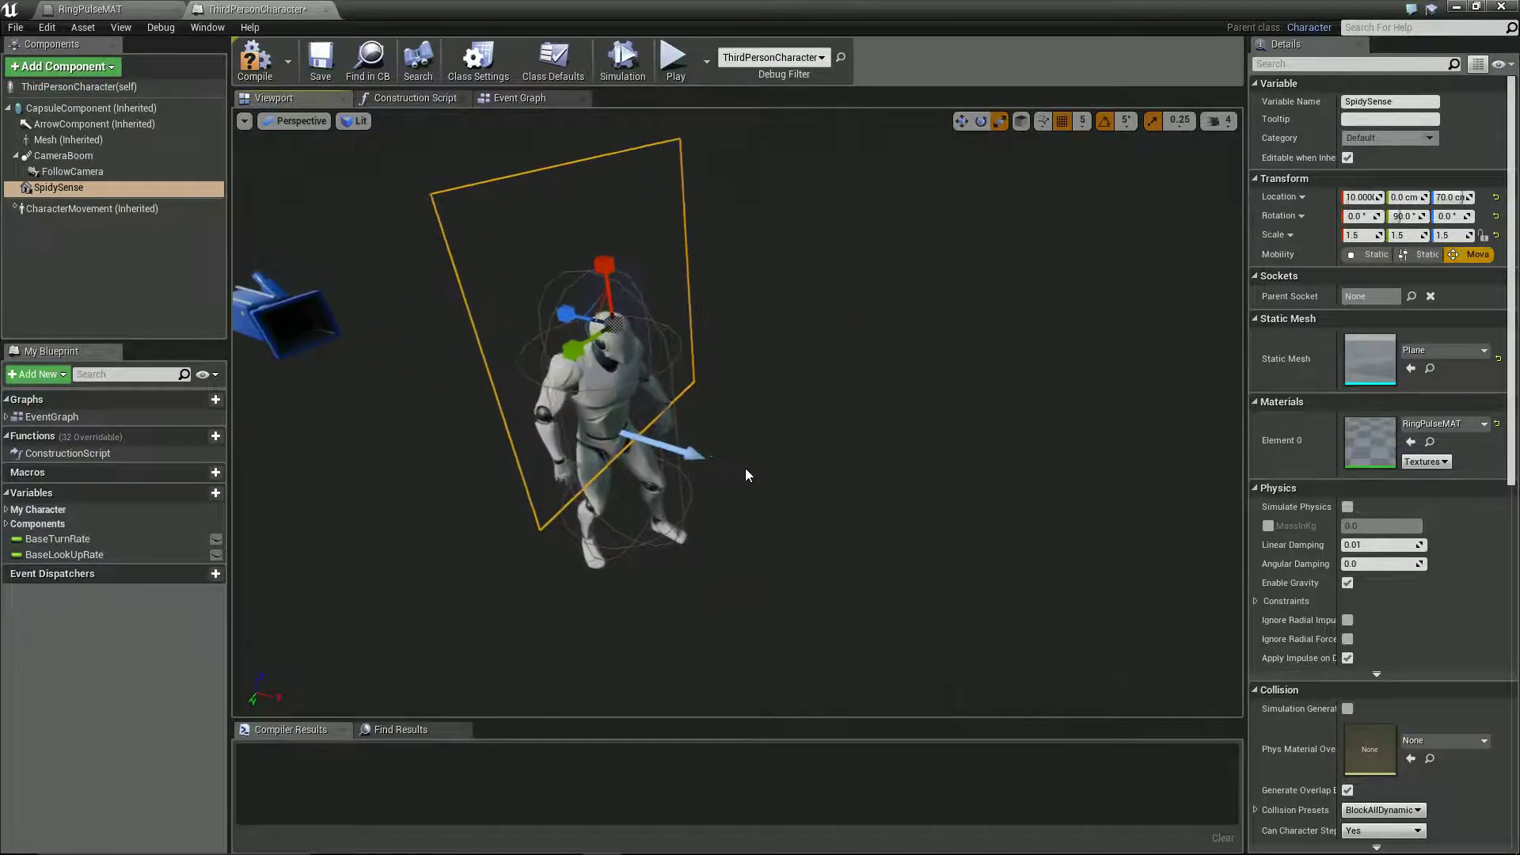
Rotate the SpidySense plane by 90 degrees so it lies flat, parallel to the ground.
click(981, 121)
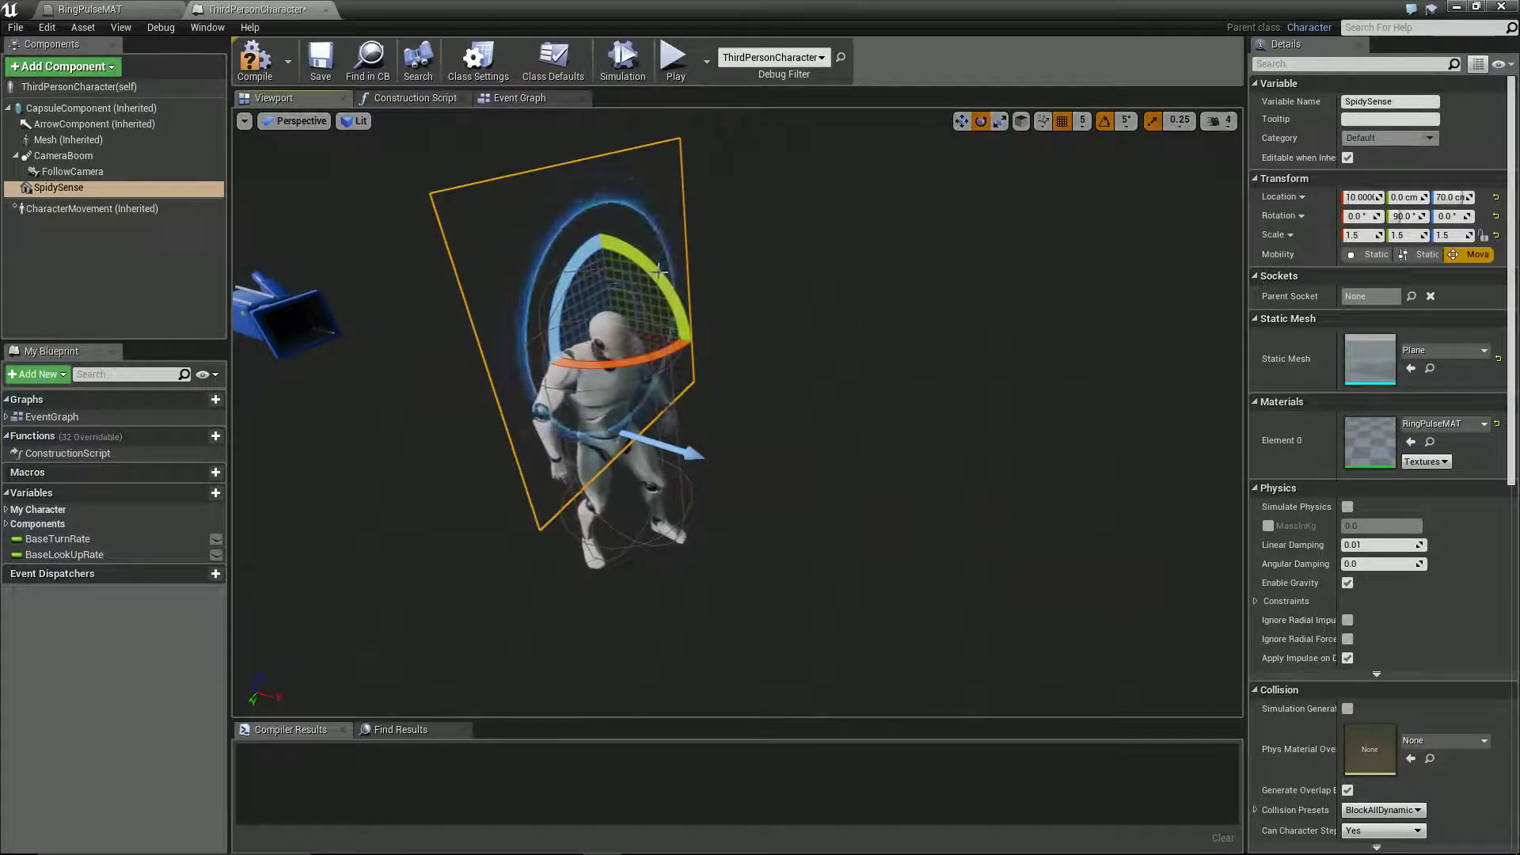
right_drag(635, 275, 681, 302)
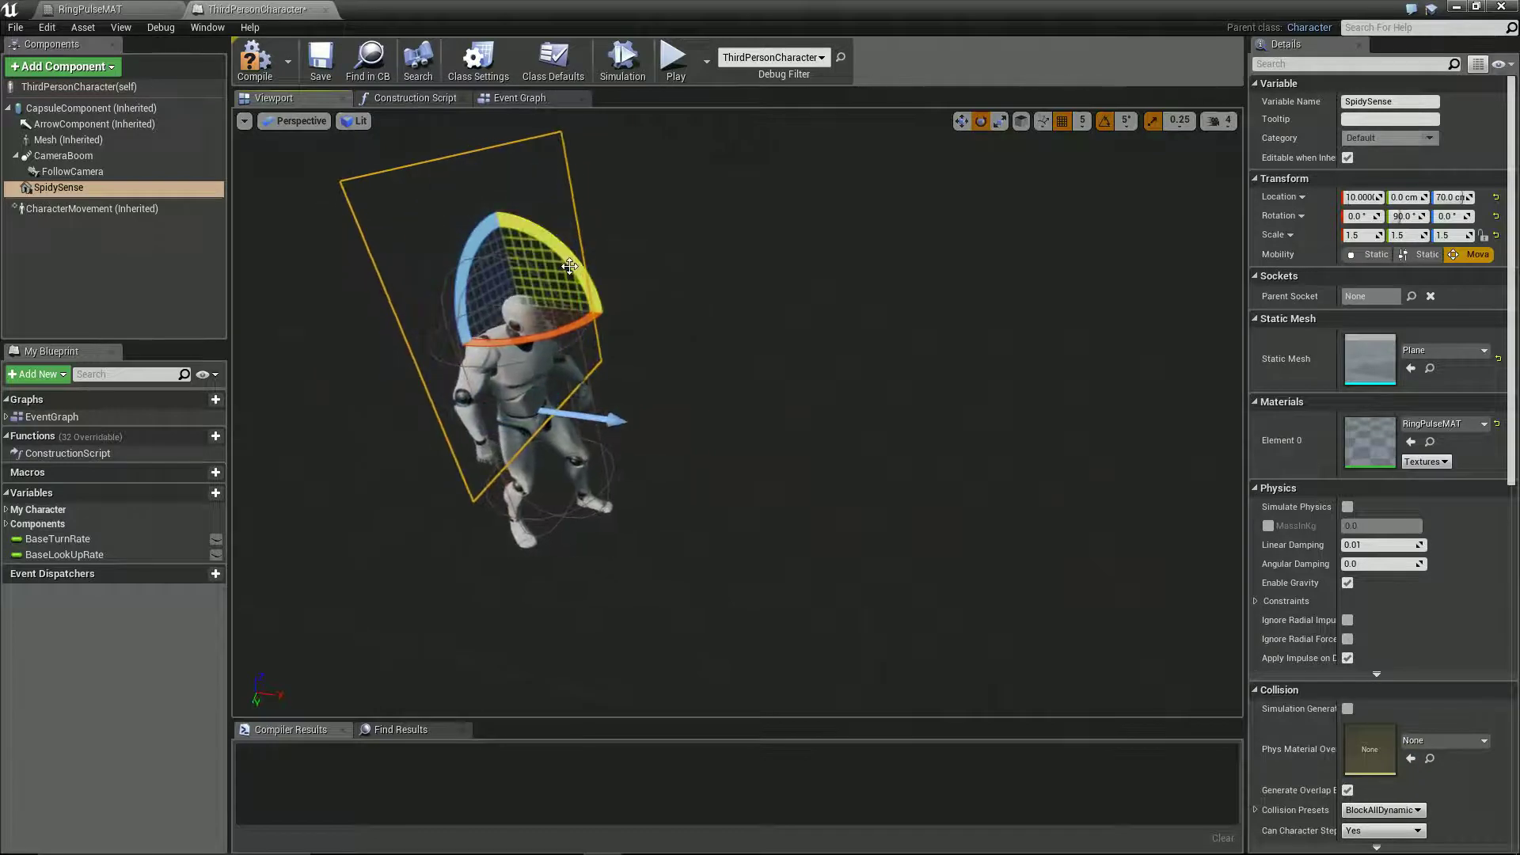
drag(596, 299, 692, 468)
Lower the flat SpidySense plane to just beneath the character's feet, at a Z location of -95 cm.
key(w)
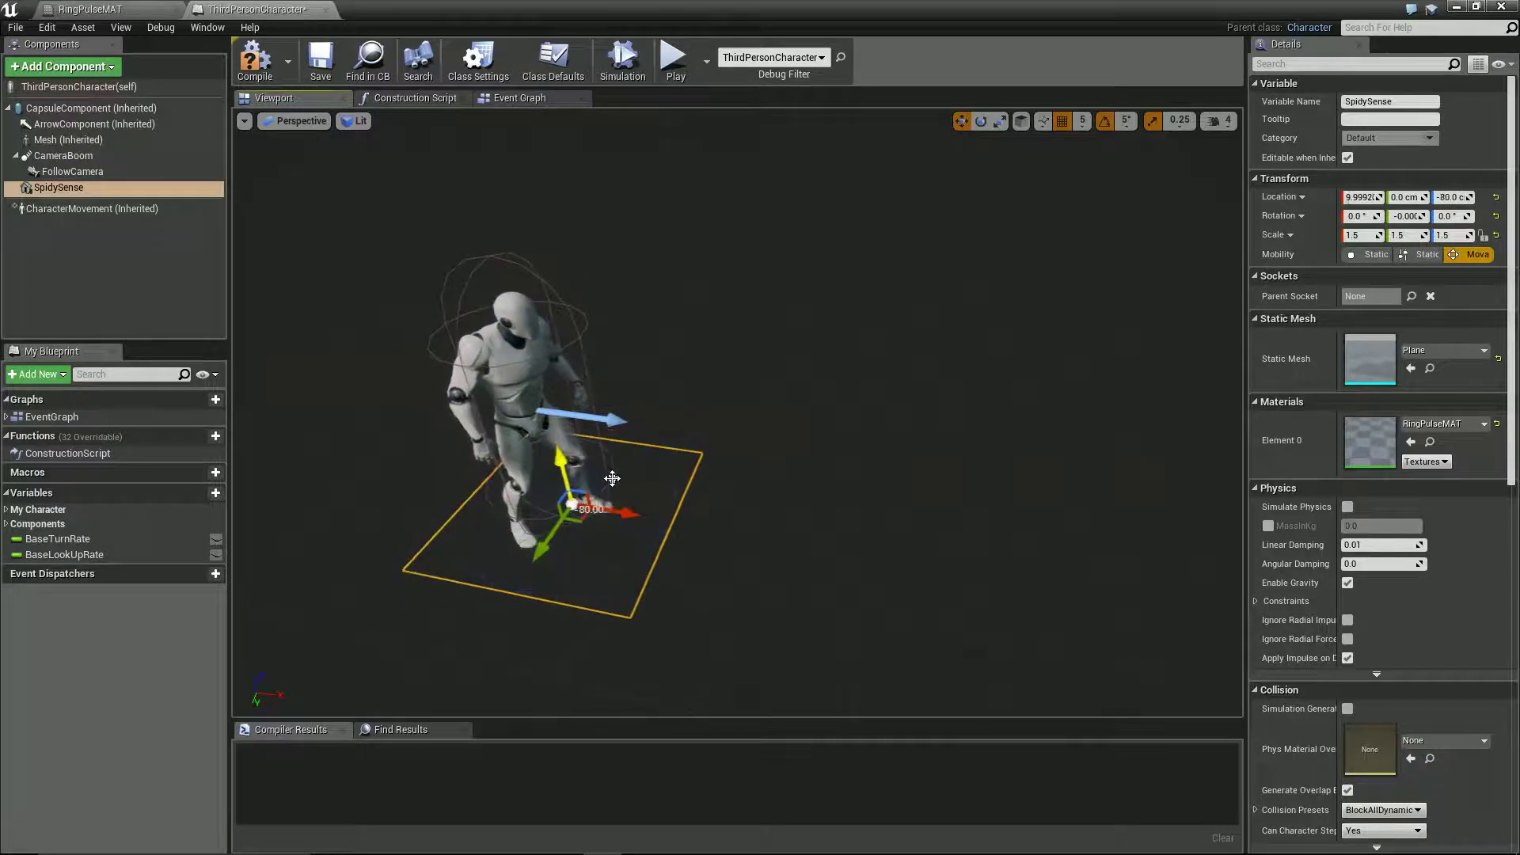
key(w)
right_drag(592, 578, 615, 501)
key(s)
key(w)
key(s)
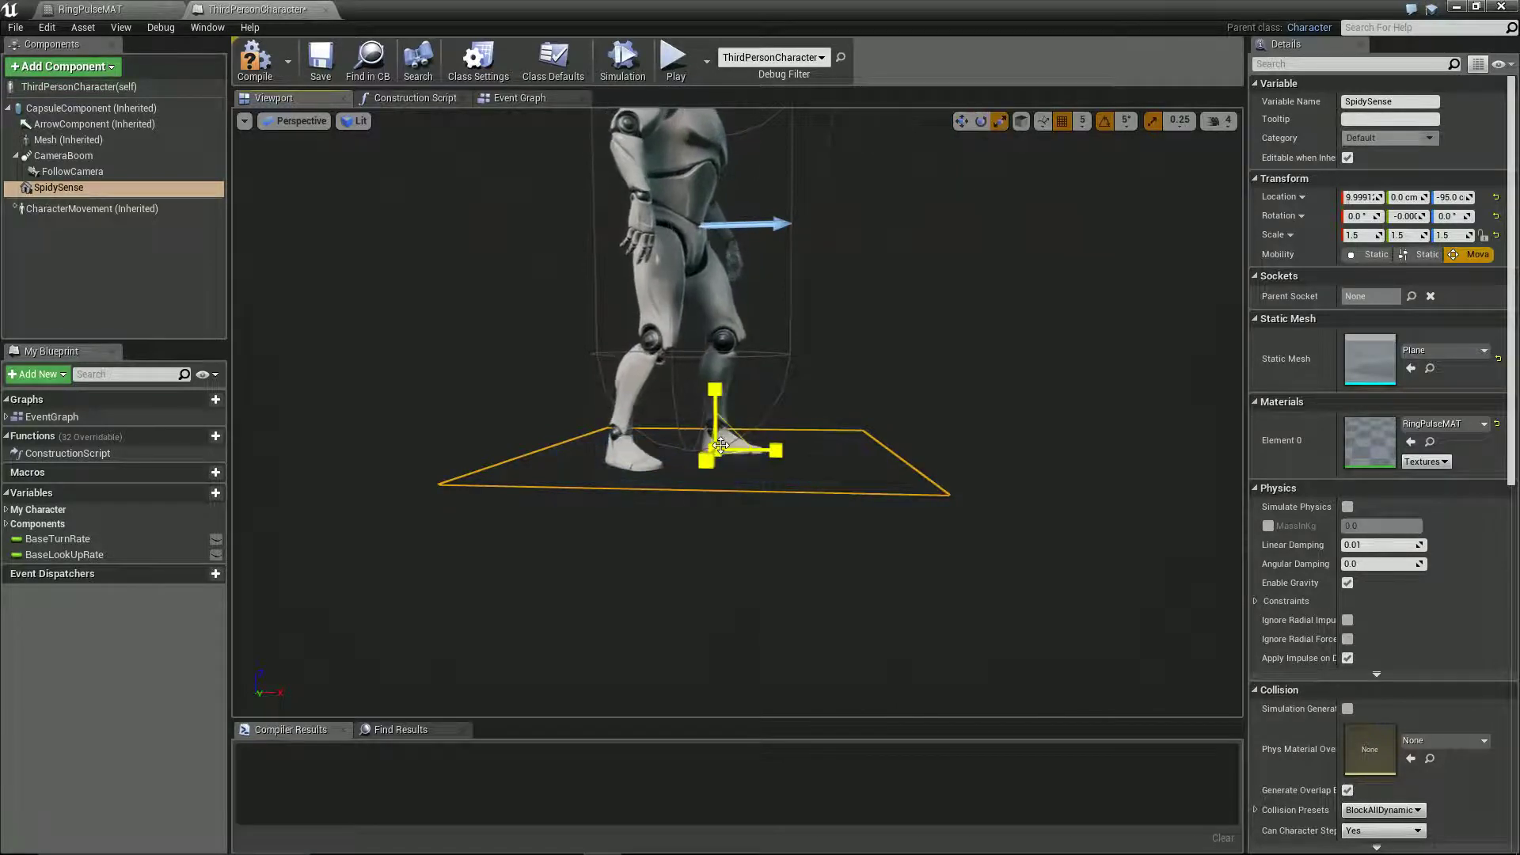
Scale the SpidySense plane uniformly to 3.25 so the rings spread around the character's feet.
drag(743, 424, 720, 475)
right_drag(720, 475, 679, 623)
key(w)
key(s)
key(w)
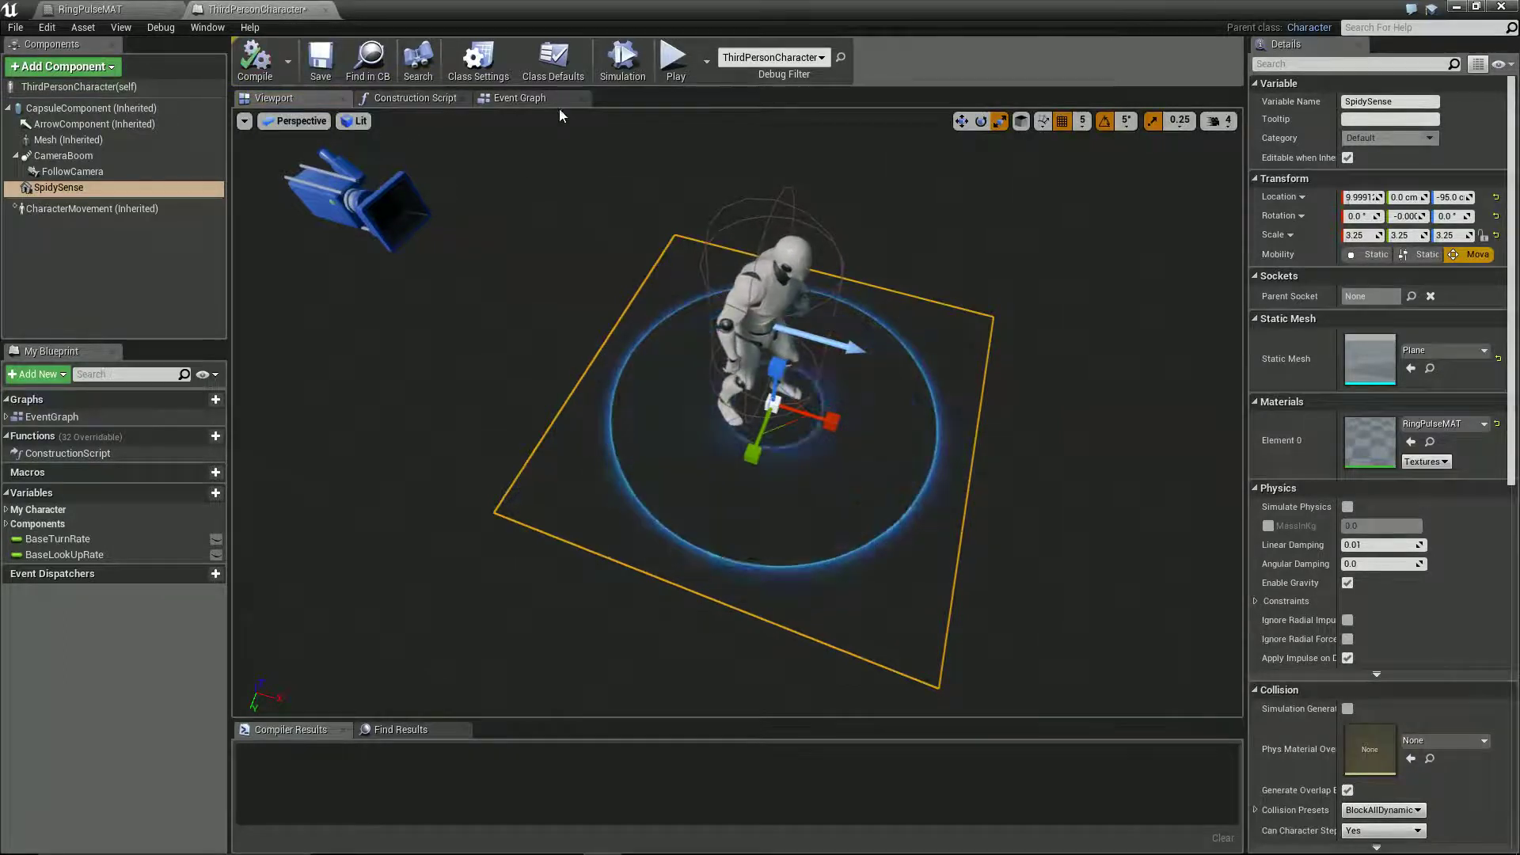
Turn off the Visible rendering option of the SpidySense plane.
scroll(1283, 581, down, 10)
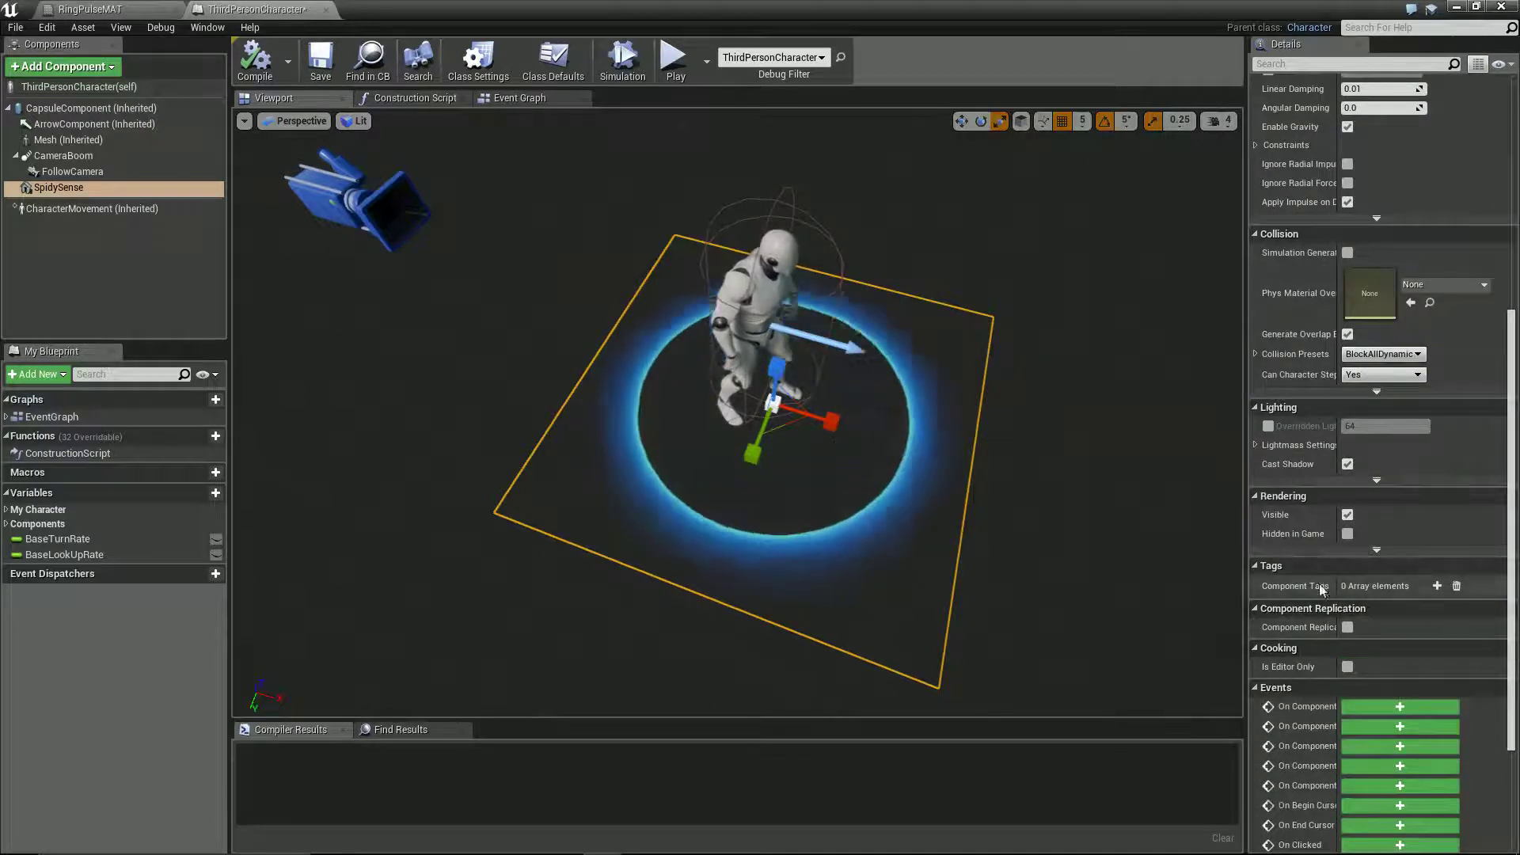
click(1348, 515)
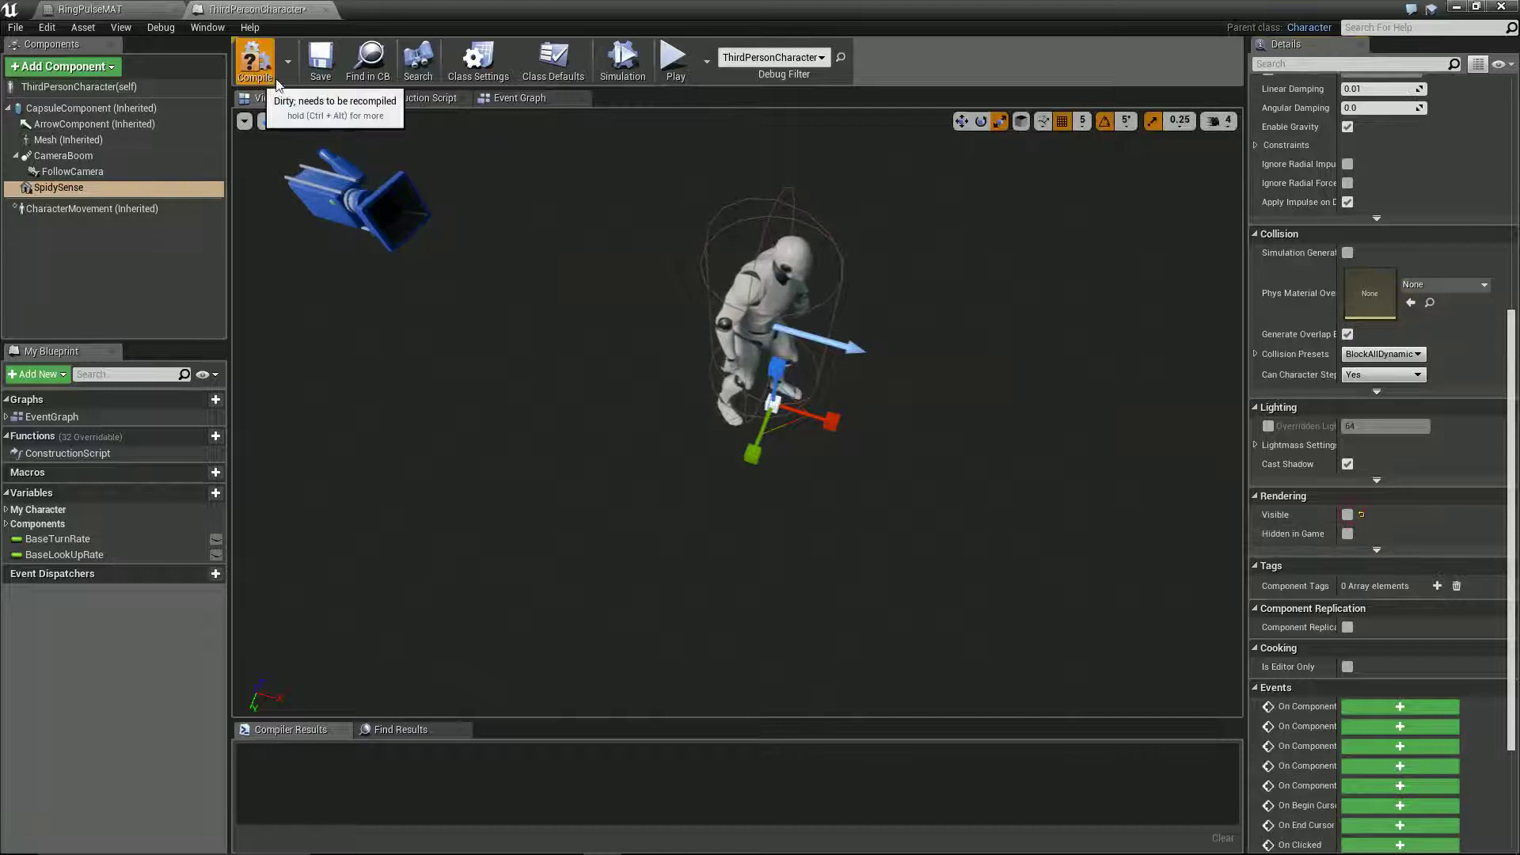
Add a Gamepad Left Trigger event in an empty area of the Event Graph beneath the Touch input group.
click(522, 98)
right_drag(601, 523, 502, 214)
scroll(502, 213, down, 2)
right_drag(549, 462, 601, 512)
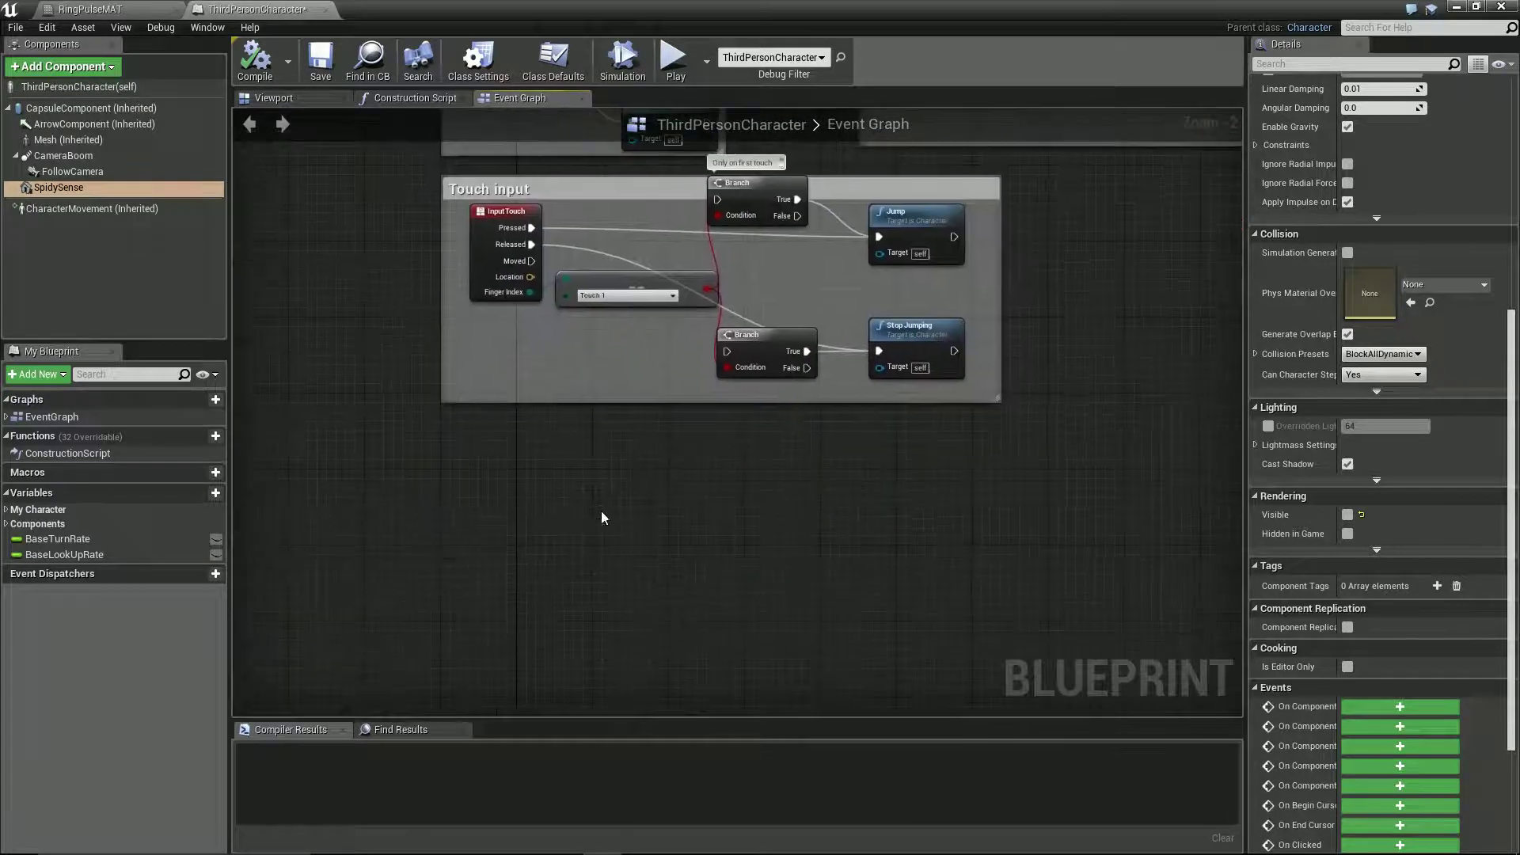
right_click(536, 595)
text(left)
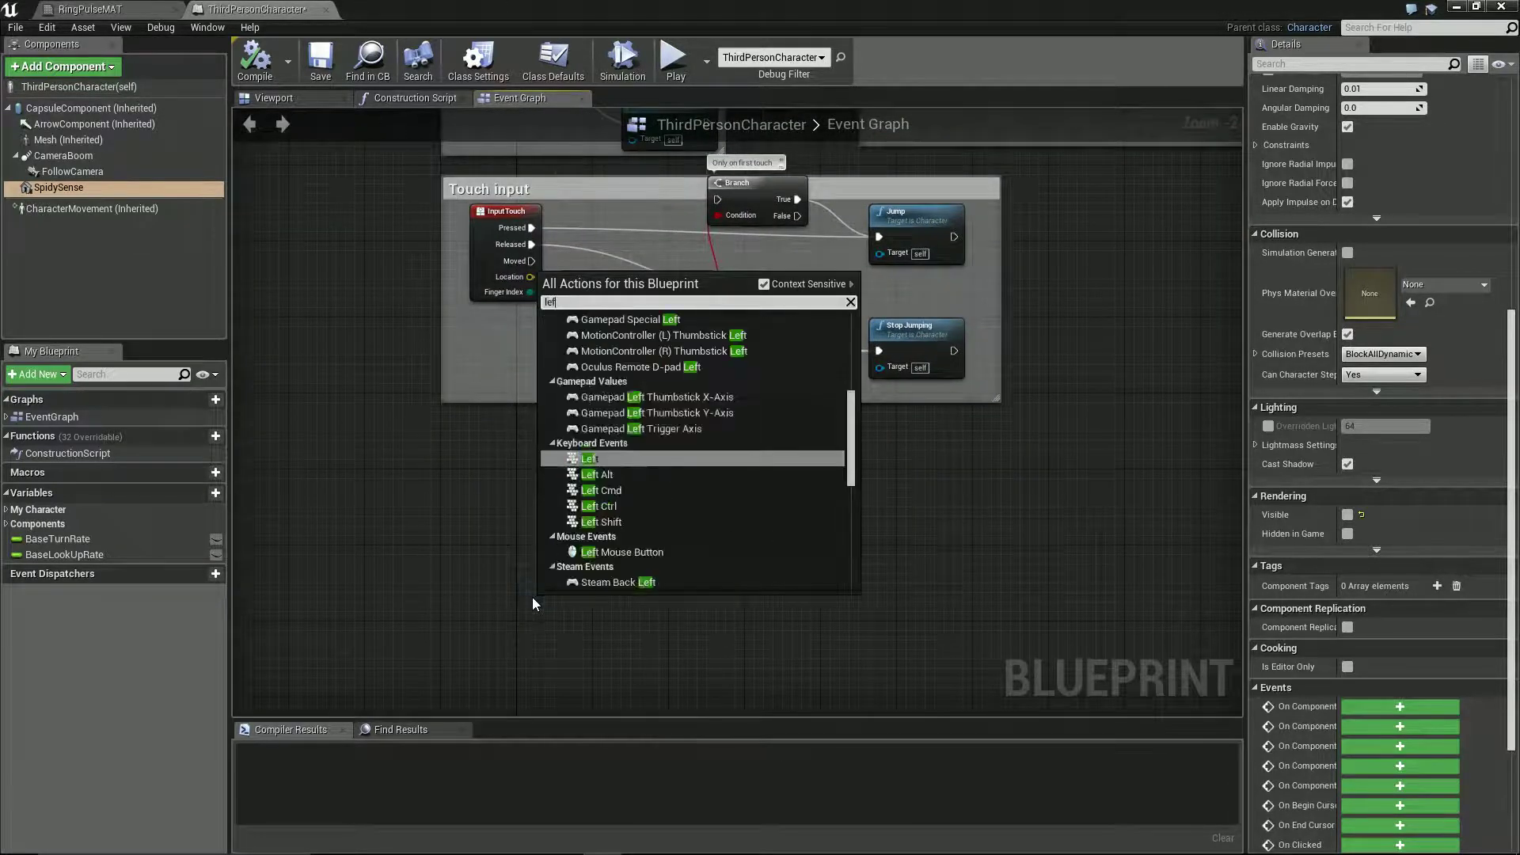
text( tri)
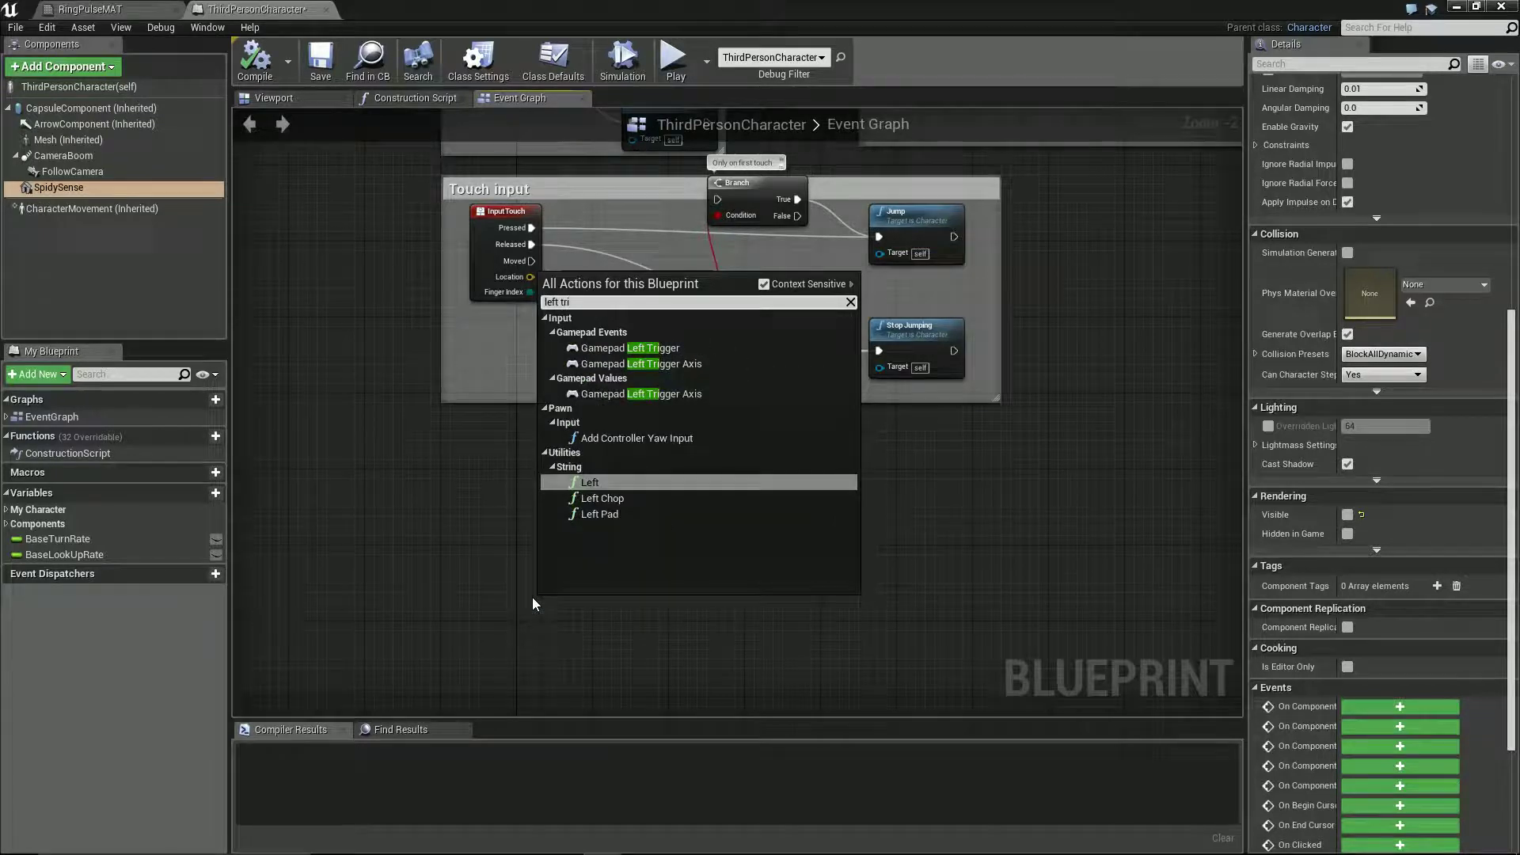
click(627, 349)
drag(584, 595, 556, 598)
right_drag(680, 612, 678, 517)
Add a Set Hidden in Game (SpidySense) node and connect the Left Trigger's Pressed output to it.
right_click(678, 516)
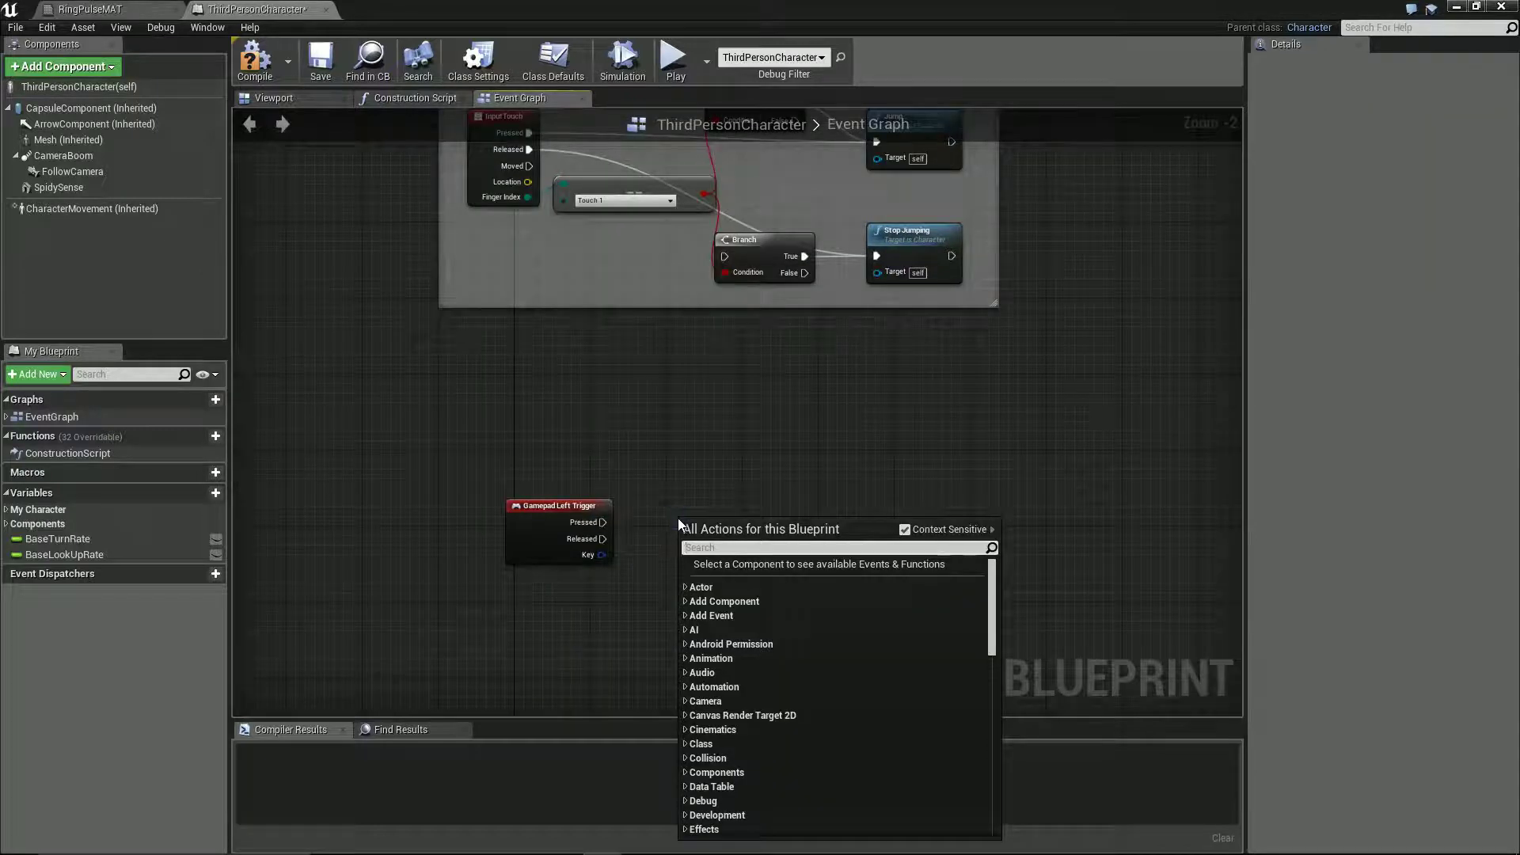
text(hidden)
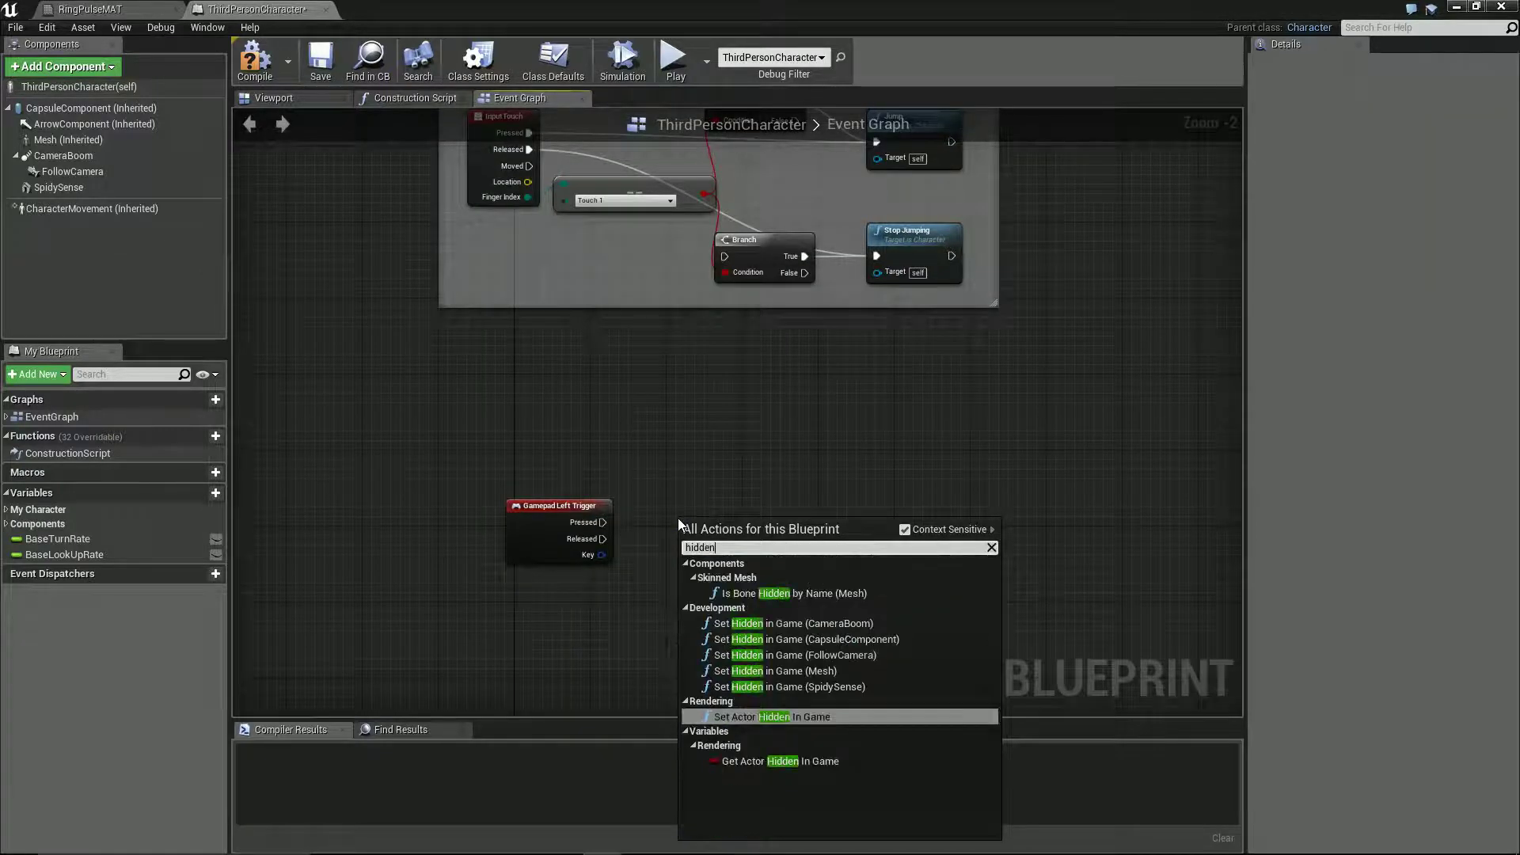
click(778, 684)
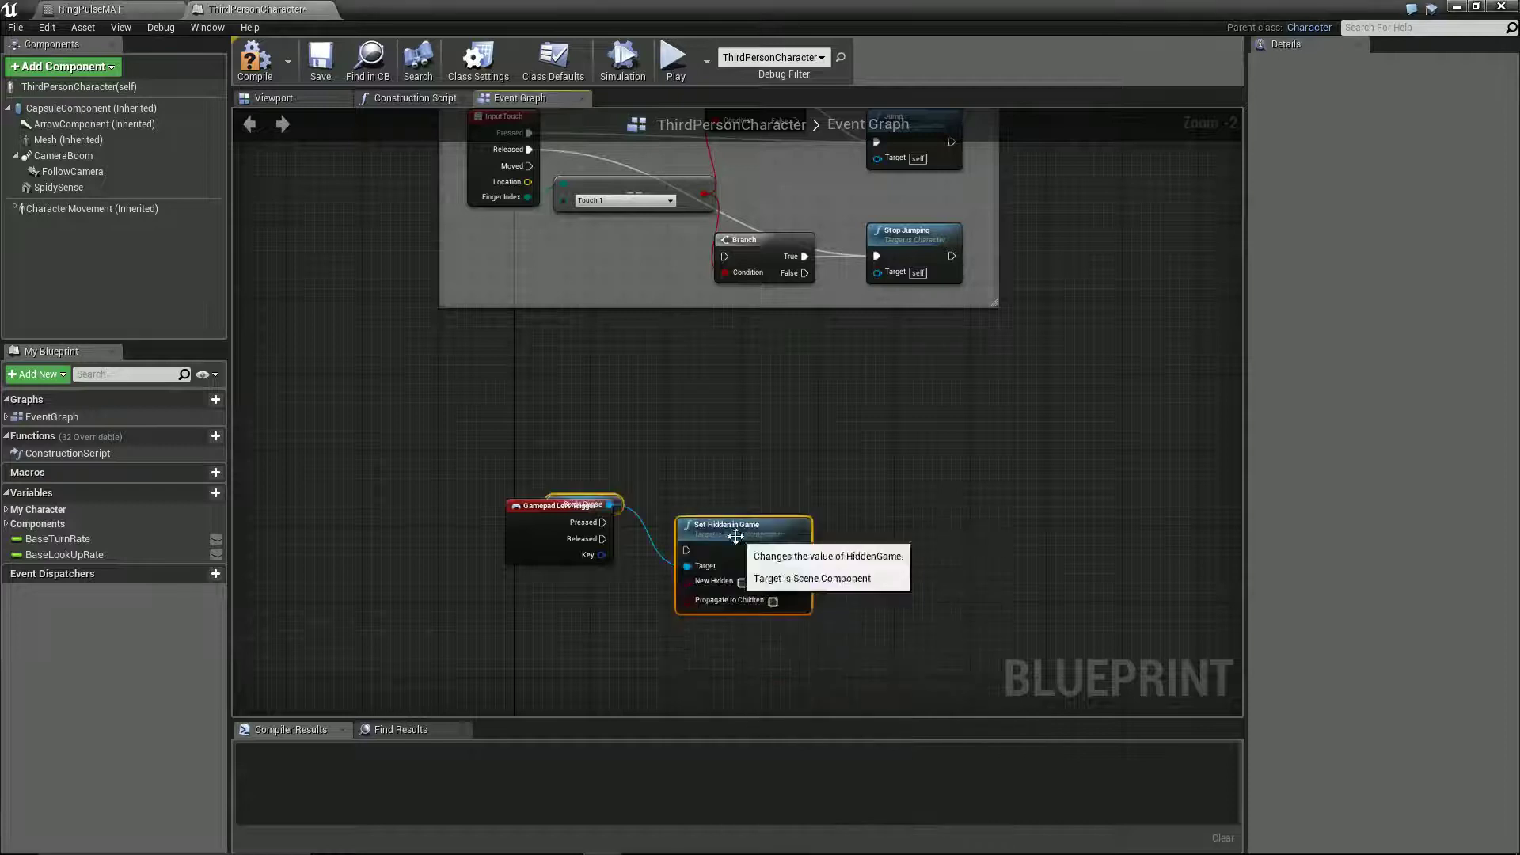
drag(736, 530, 762, 492)
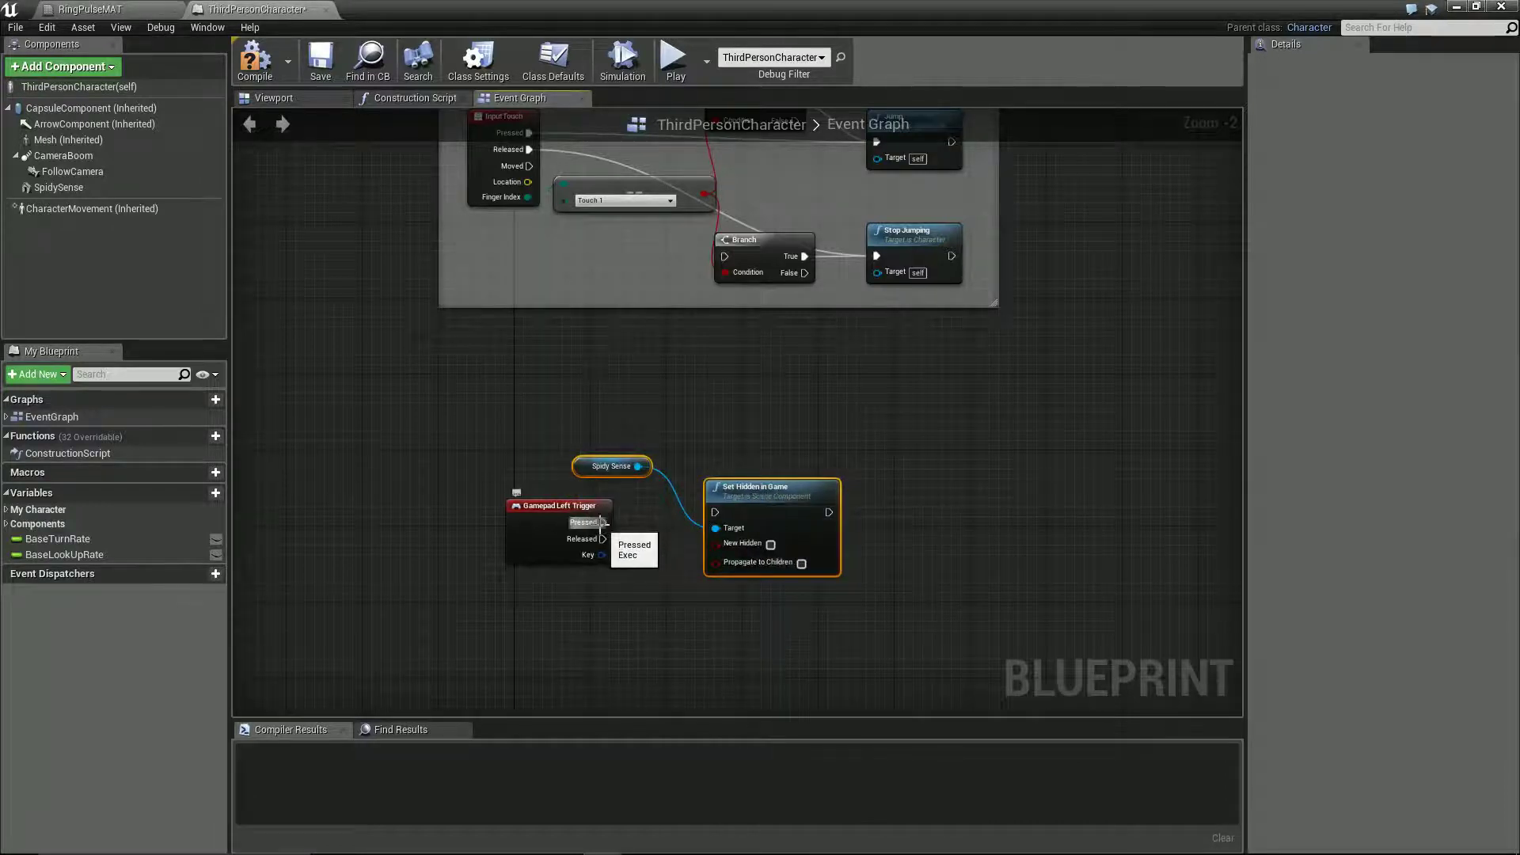
scroll(680, 571, up, 2)
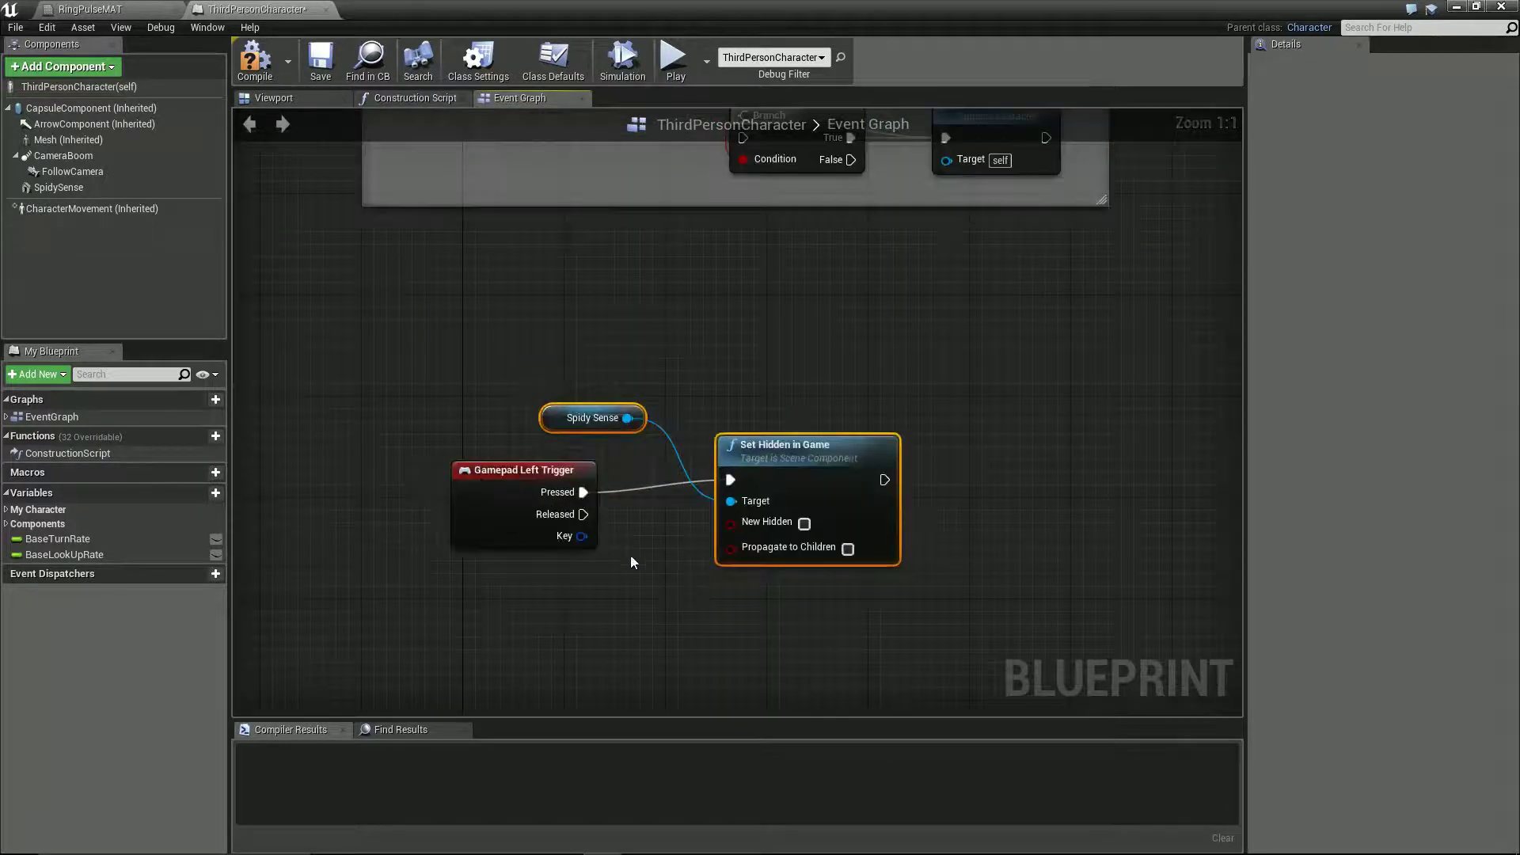
Duplicate the Spidy Sense and Set Hidden nodes, connect Released to the copy, and enable New Hidden on the Pressed branch's node.
drag(766, 456, 863, 402)
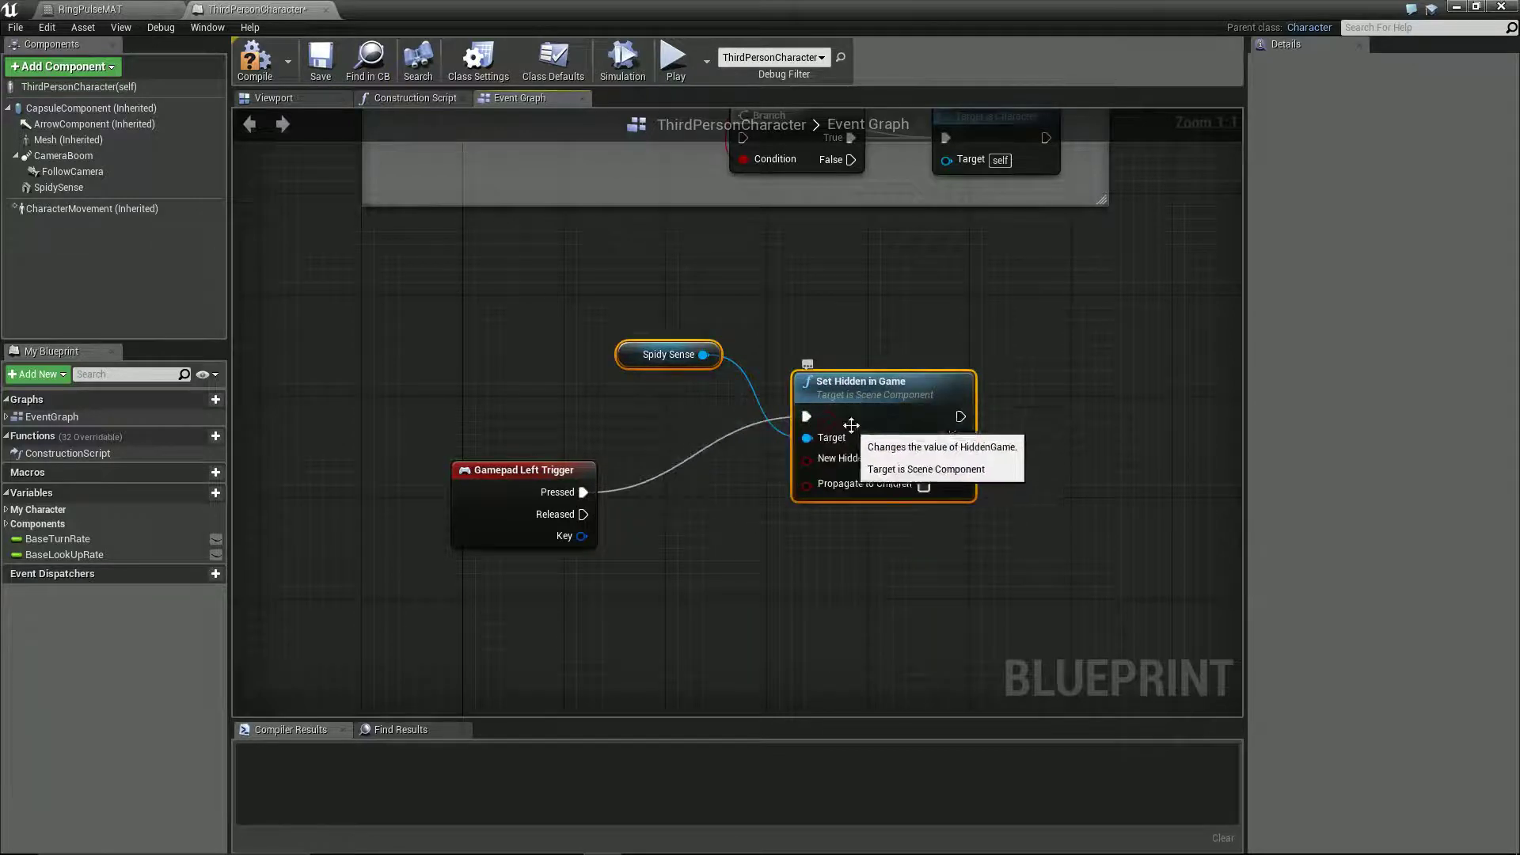
key(ctrl+w)
drag(987, 508, 897, 571)
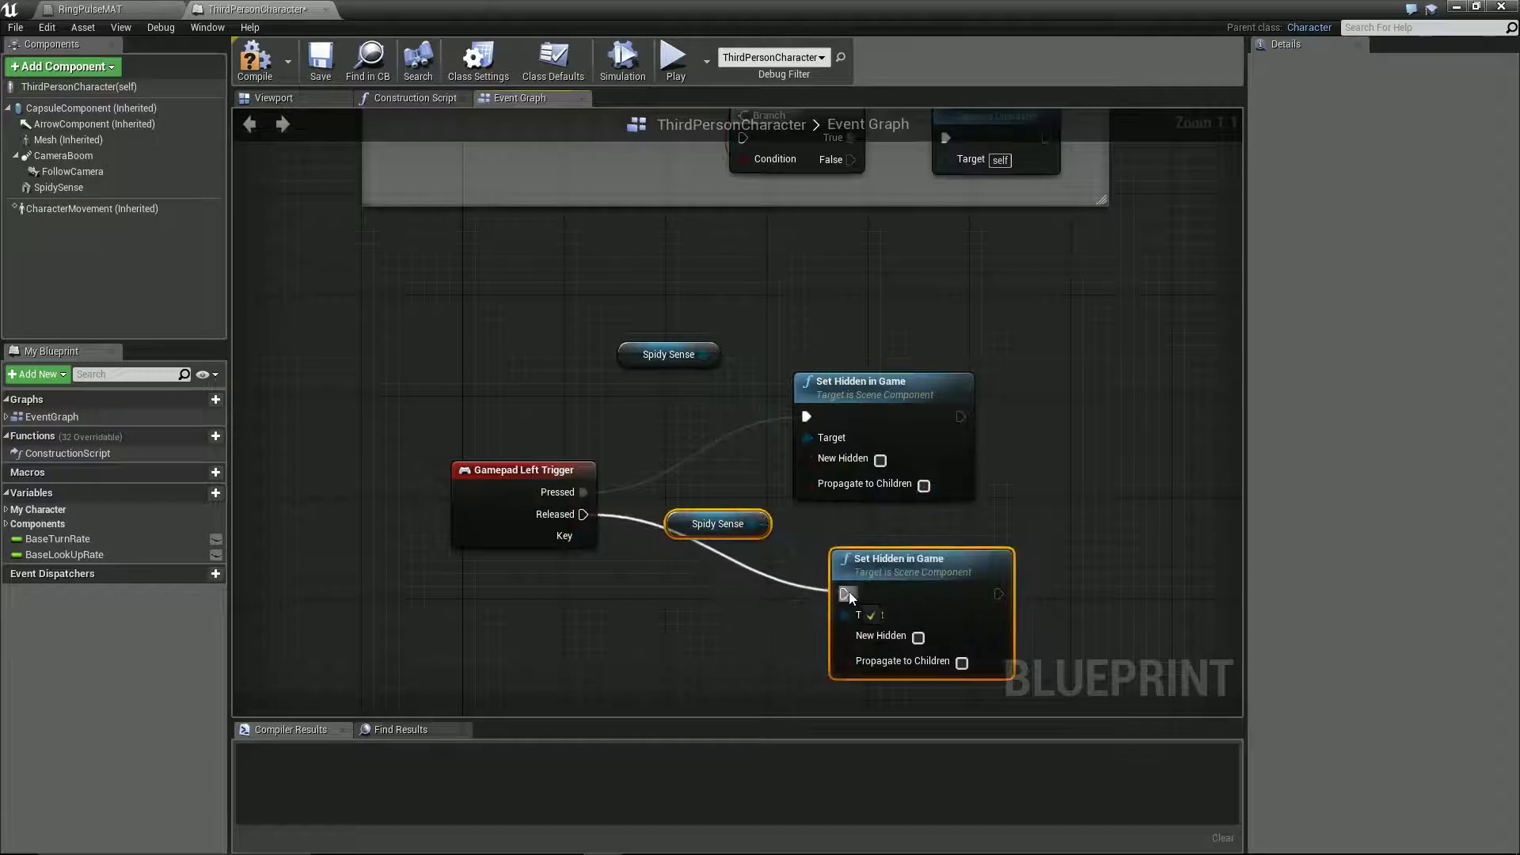
drag(849, 594, 846, 594)
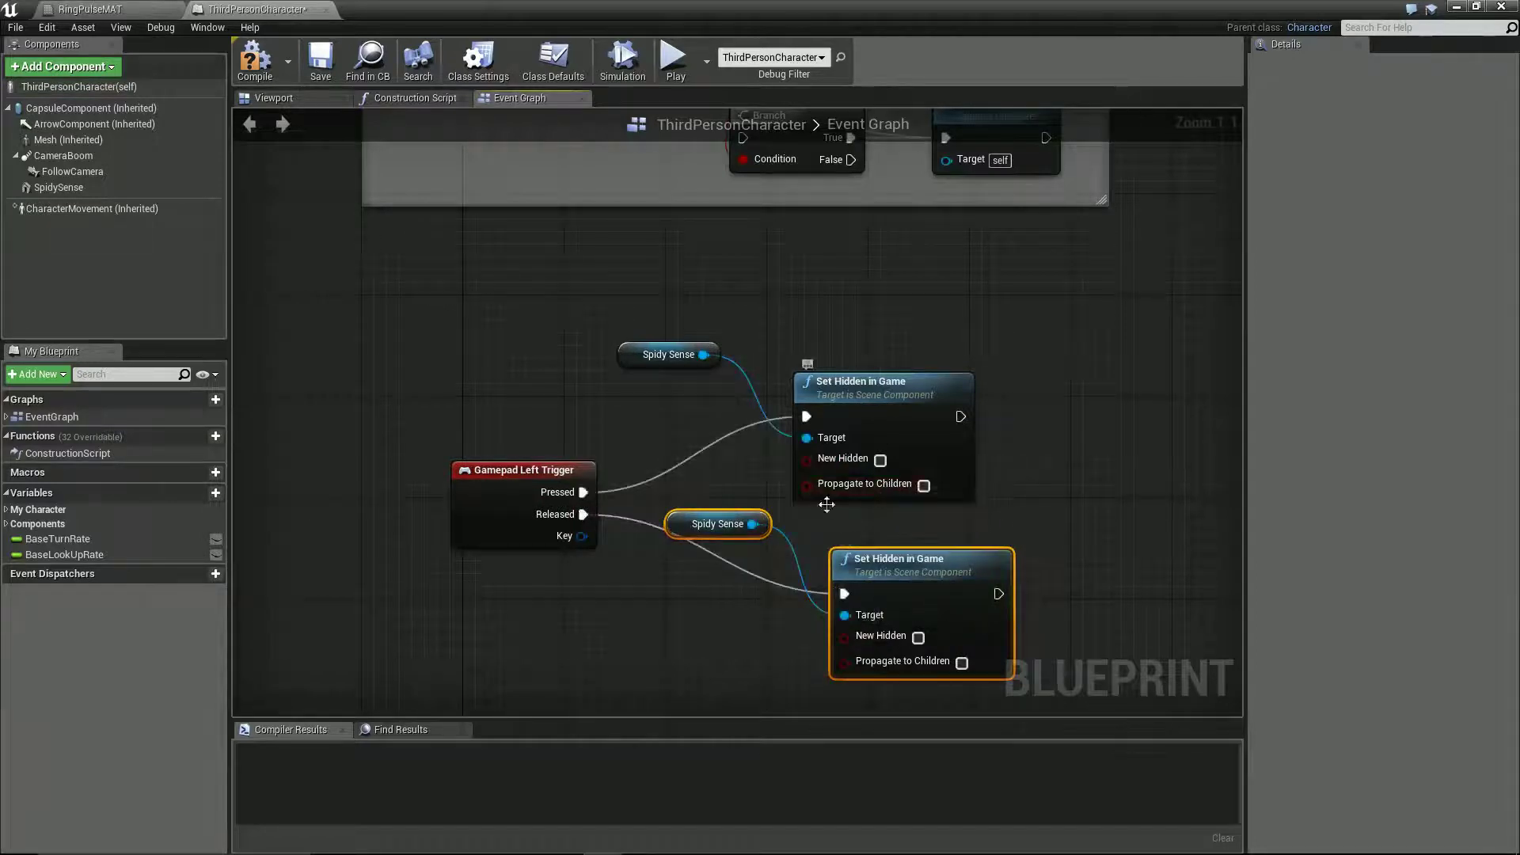
click(881, 460)
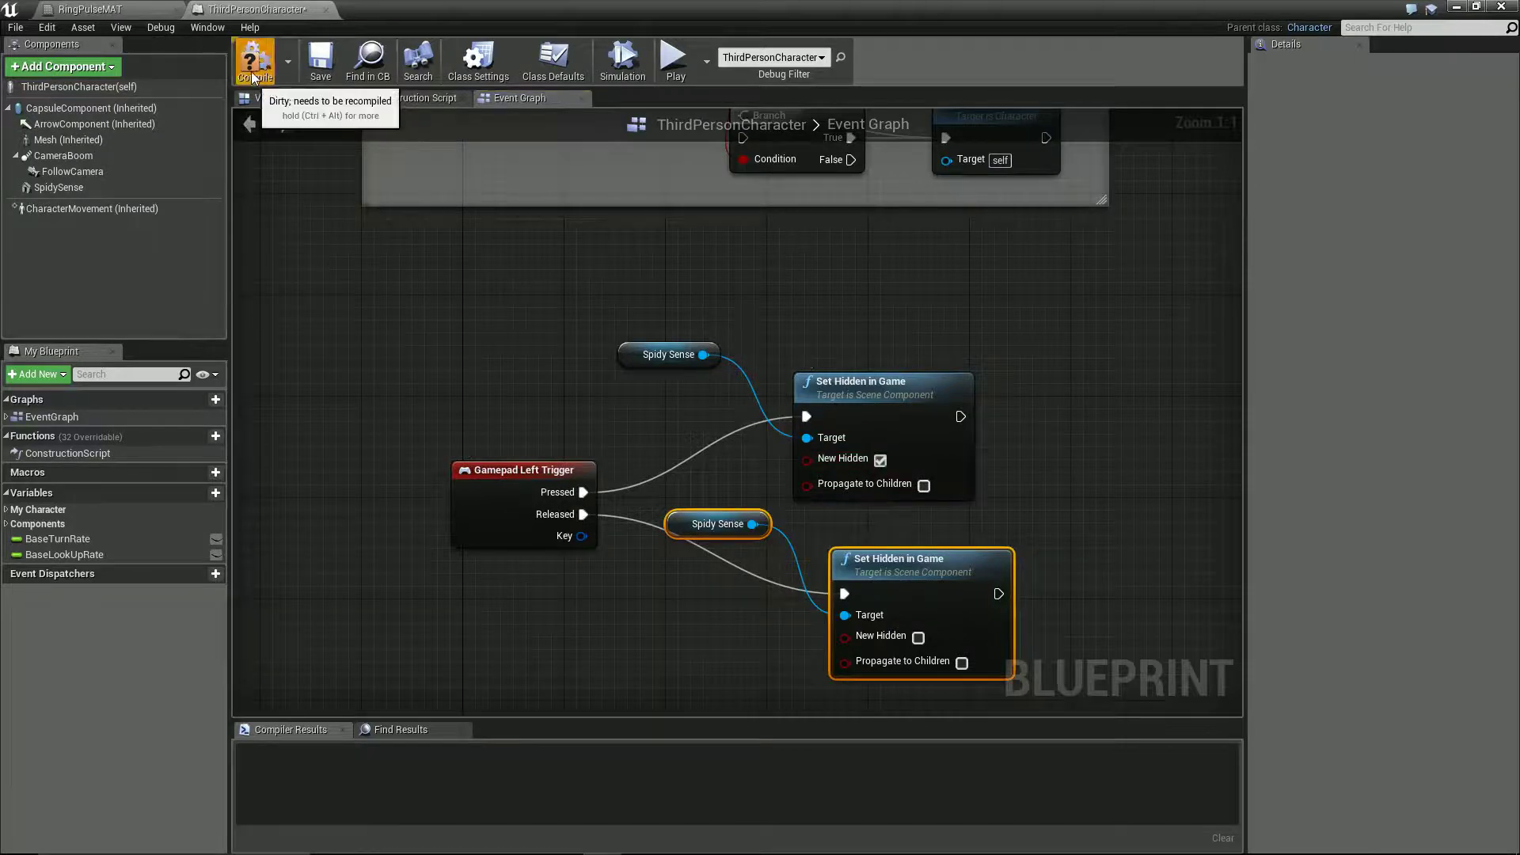
Compile the blueprint and briefly play-test the level in the level editor, then return to the ThirdPersonCharacter blueprint.
drag(387, 10, 1519, 246)
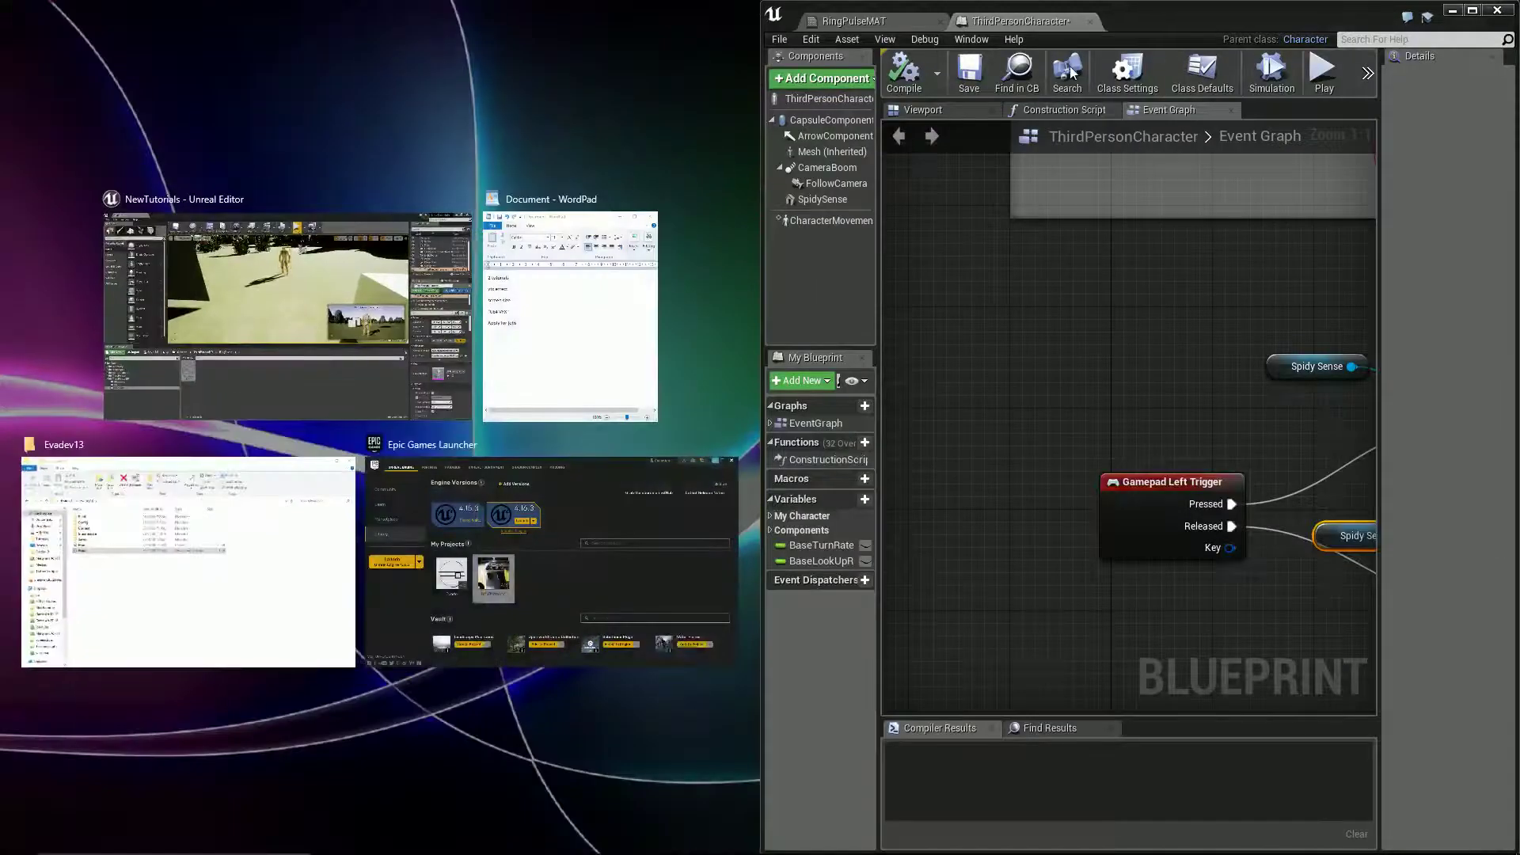
click(285, 316)
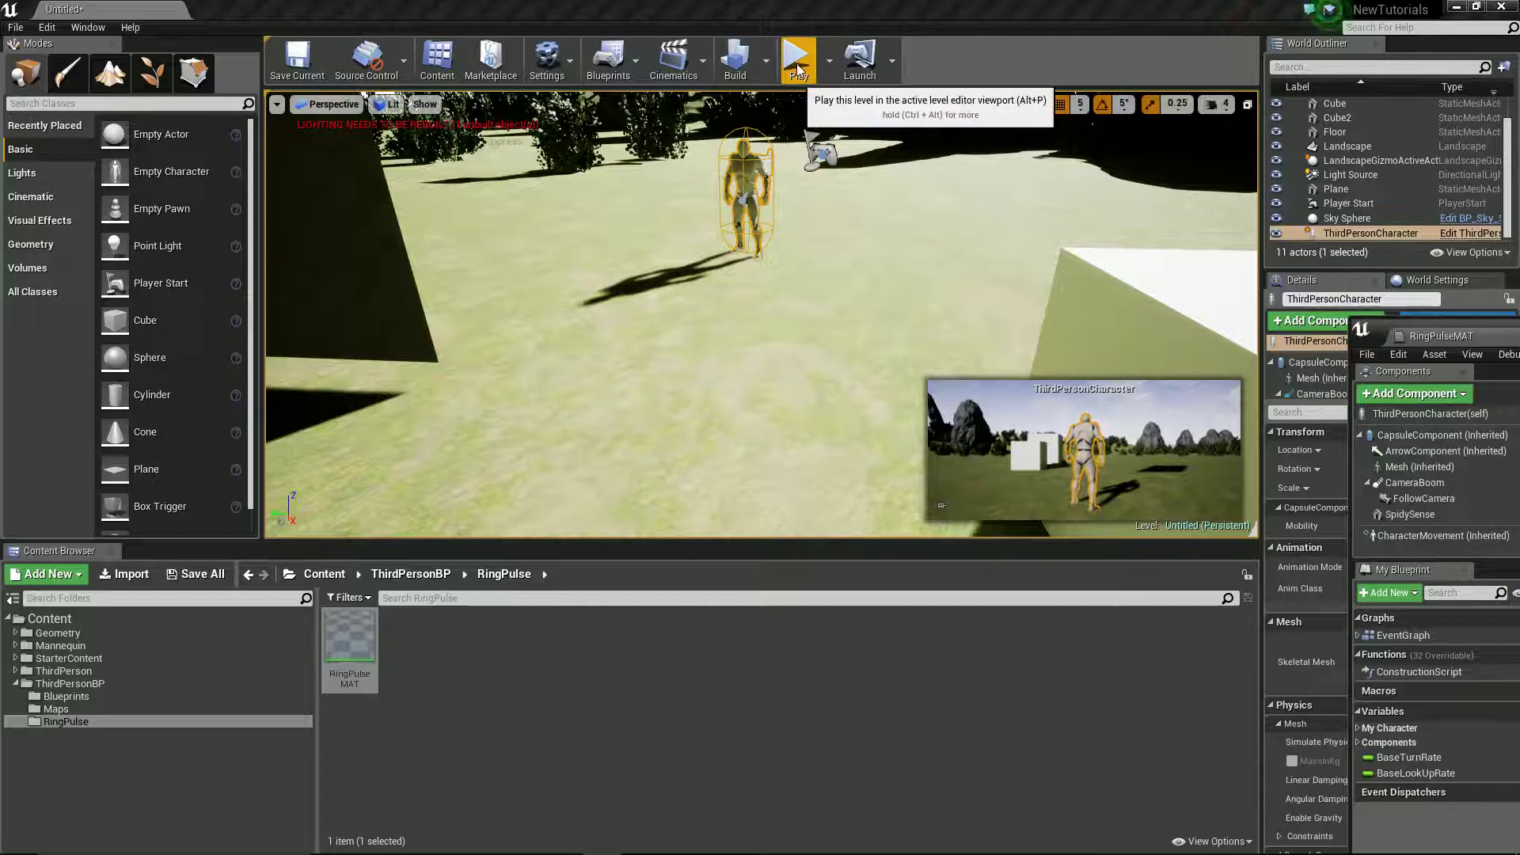
key(Escape)
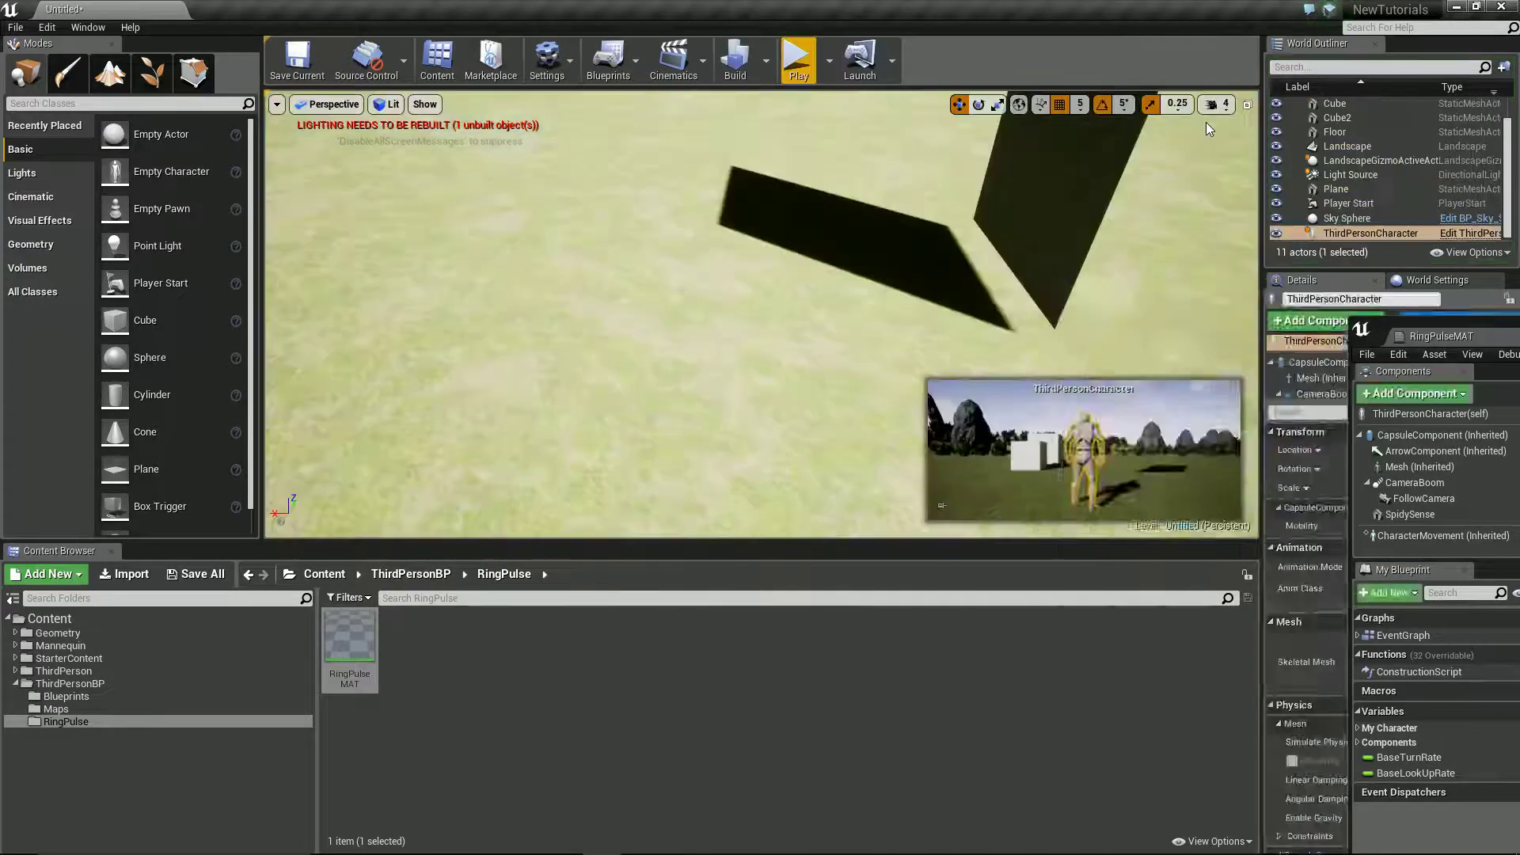
drag(1470, 328, 1032, 4)
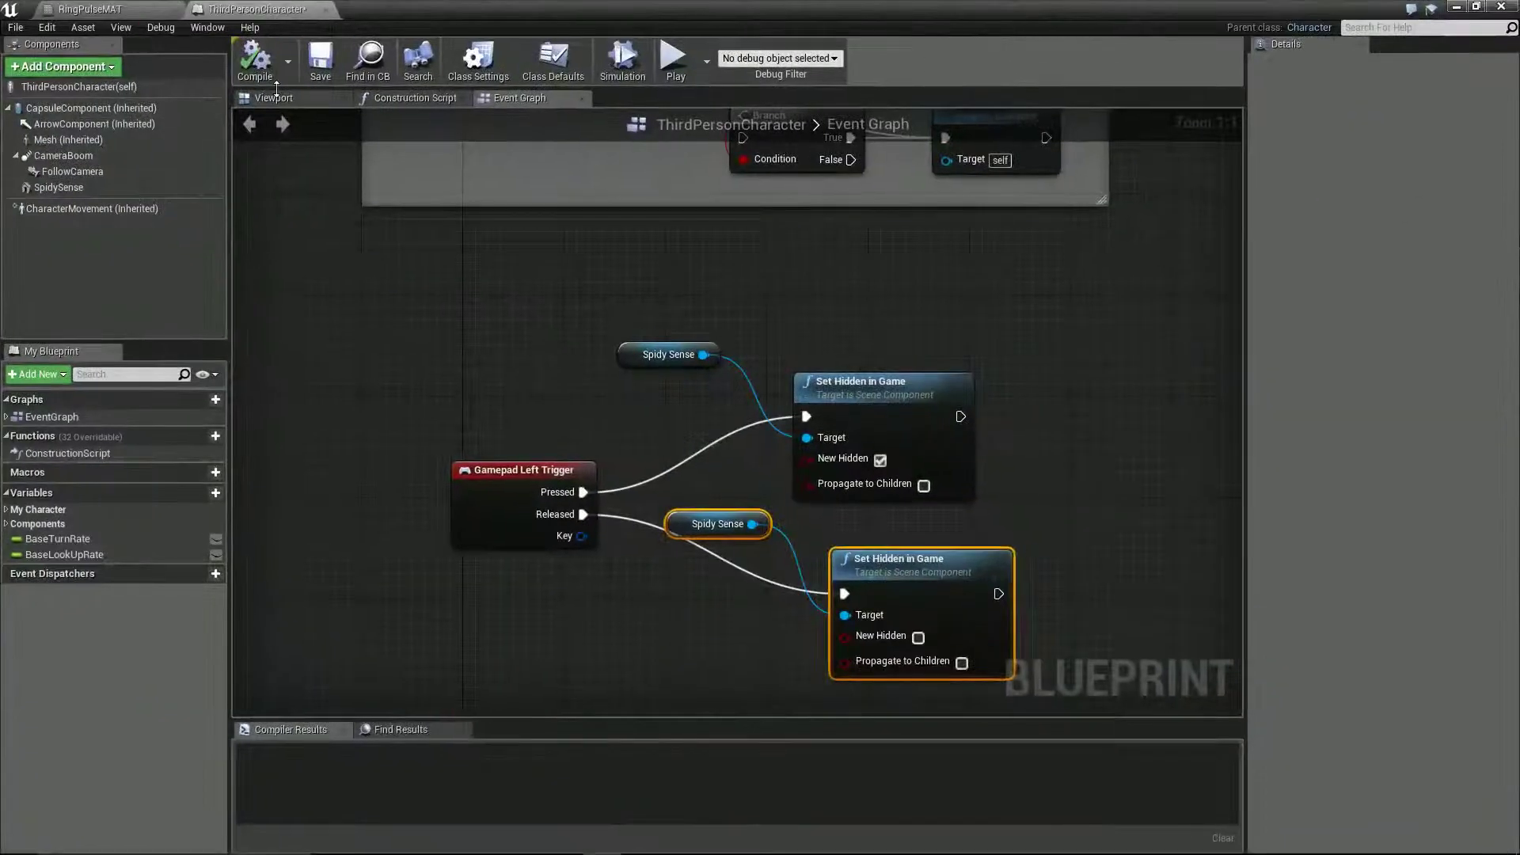
Make the SpidySense plane Visible again, enable Hidden in Game for it, and compile the blueprint.
click(273, 98)
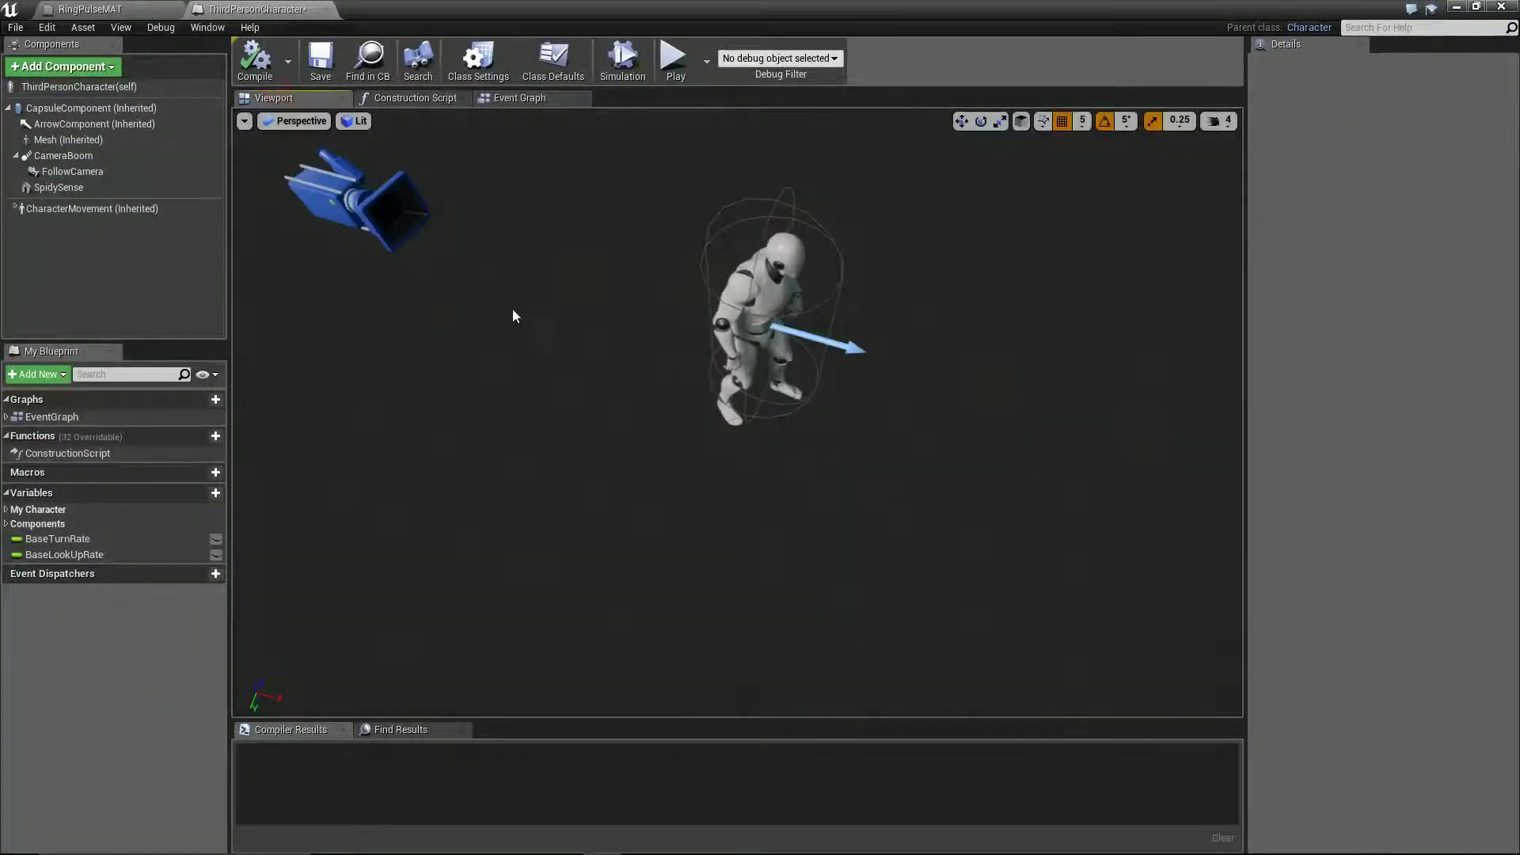
click(63, 187)
scroll(1299, 619, down, 6)
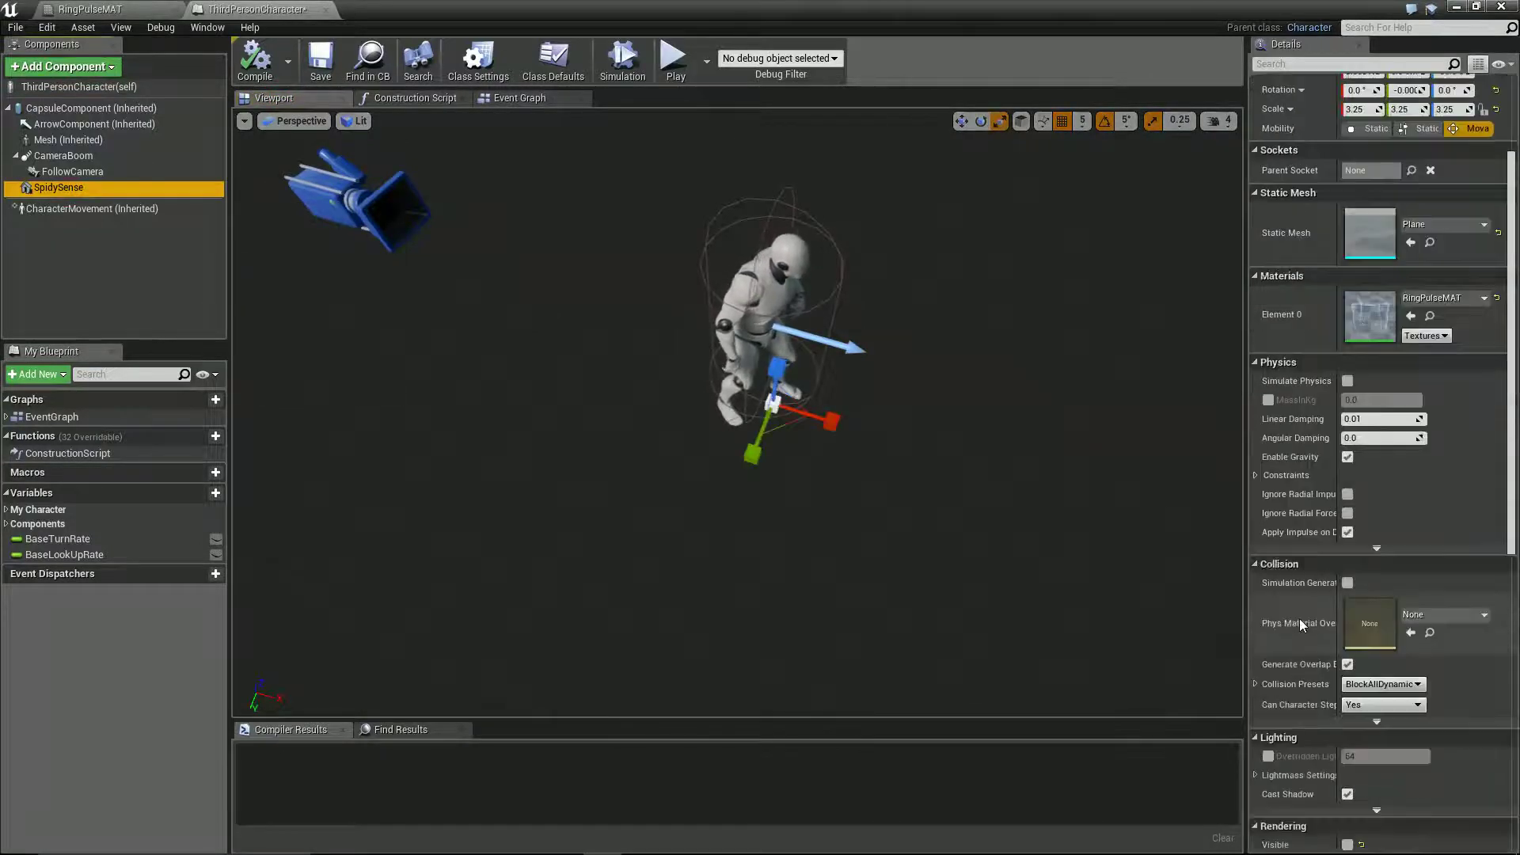
scroll(1296, 620, up, 1)
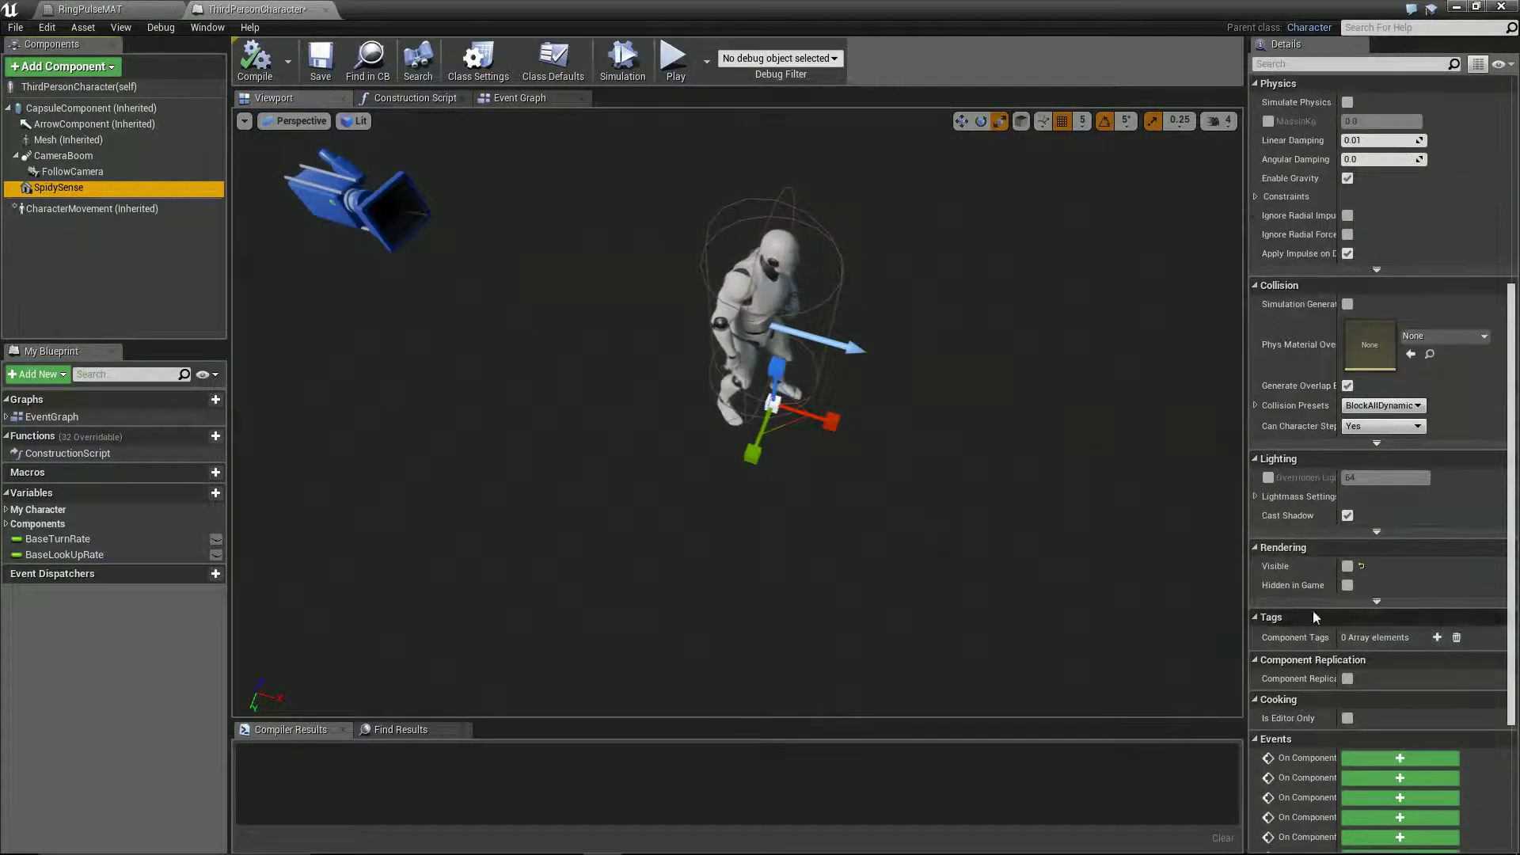
click(1348, 566)
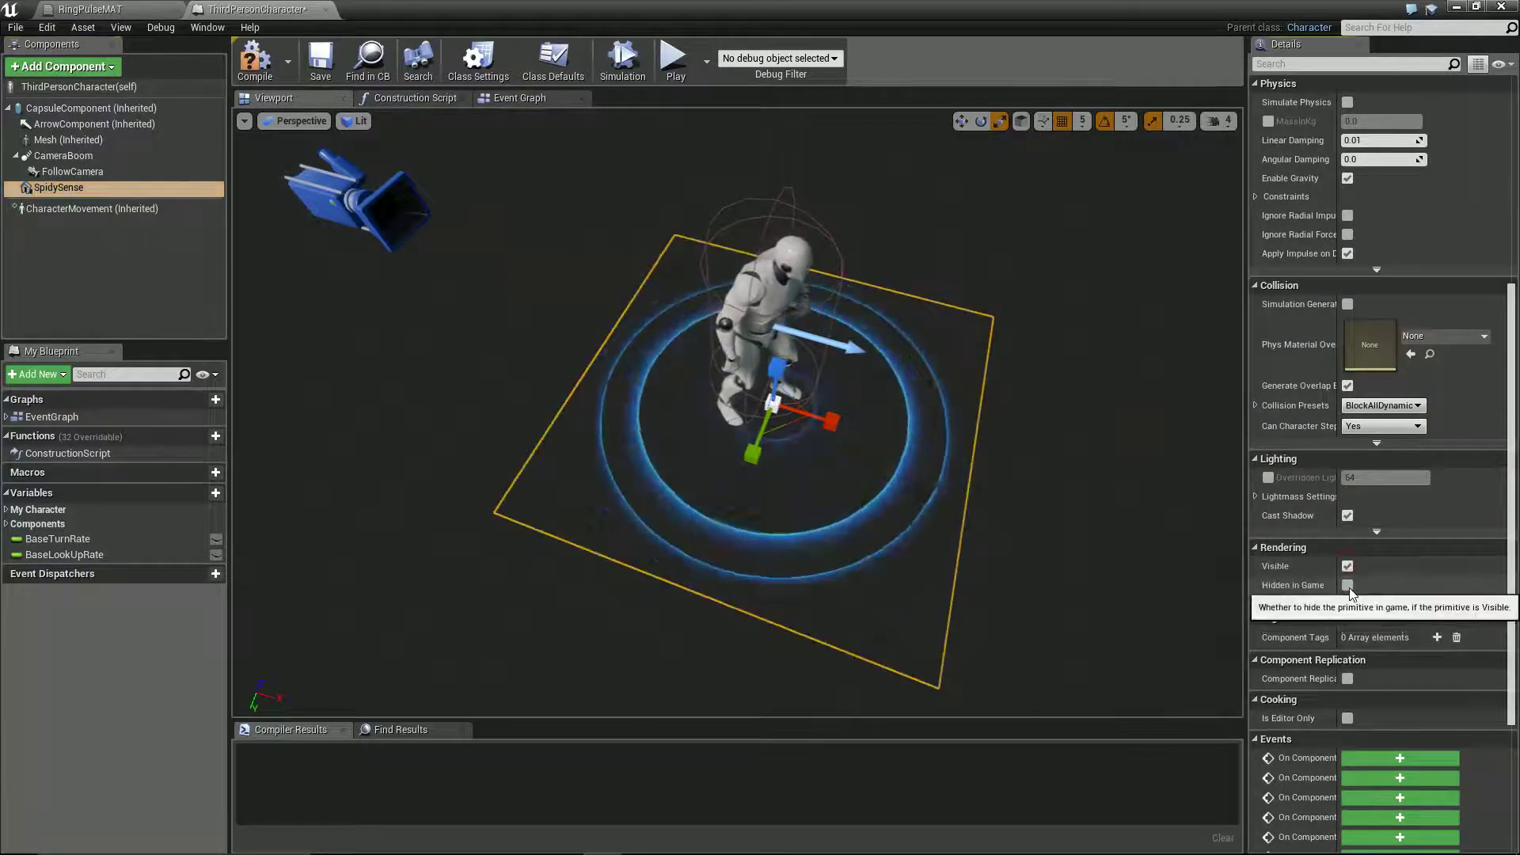
click(1347, 586)
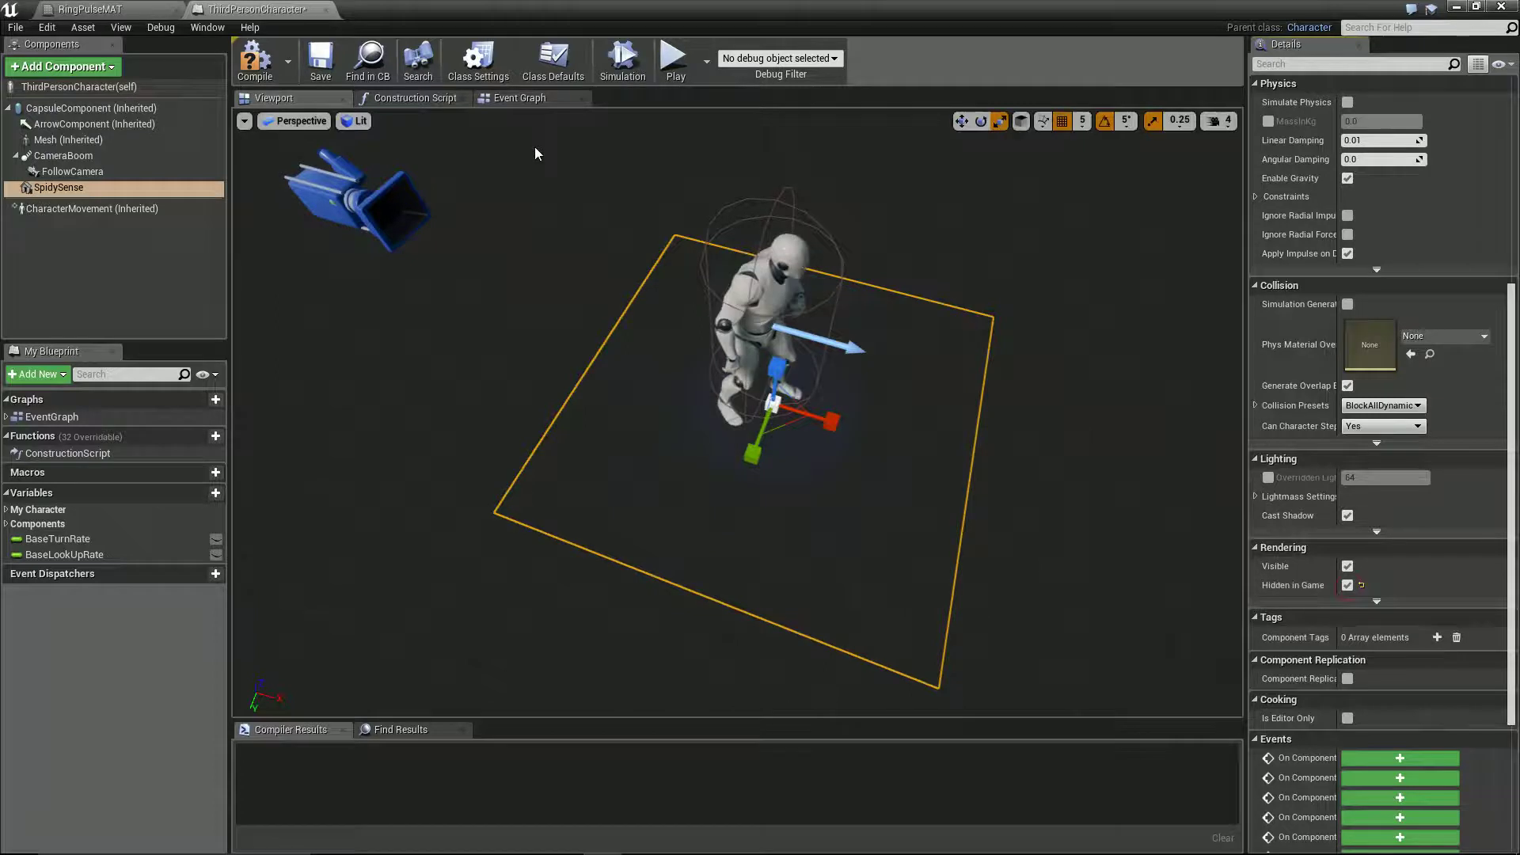
click(255, 69)
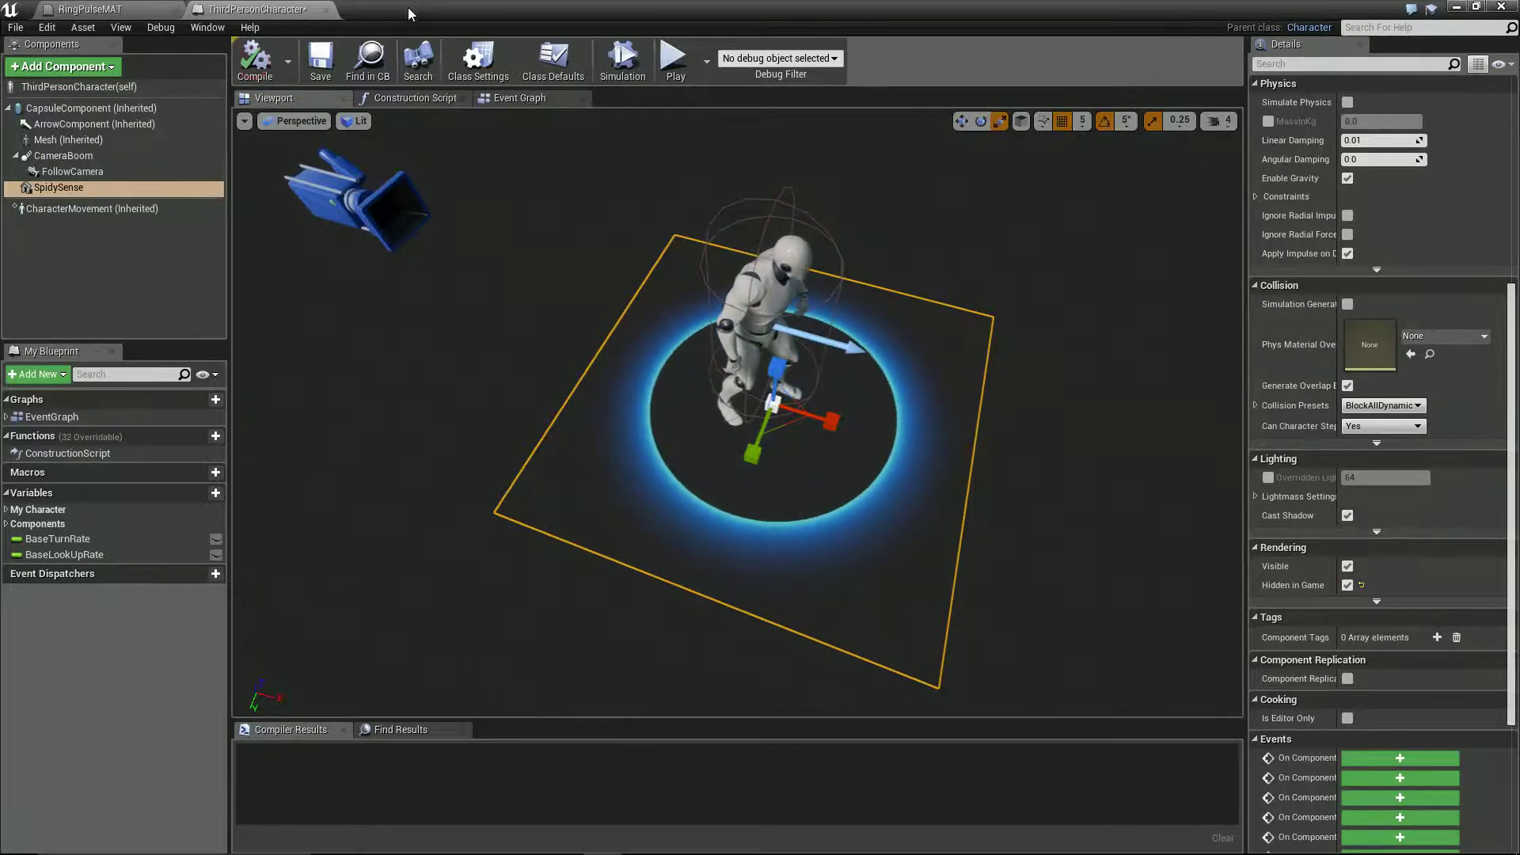
Play the level in the level editor, run and jump with the character to test the left-trigger ring effect, and stop playing.
drag(409, 7, 1039, 159)
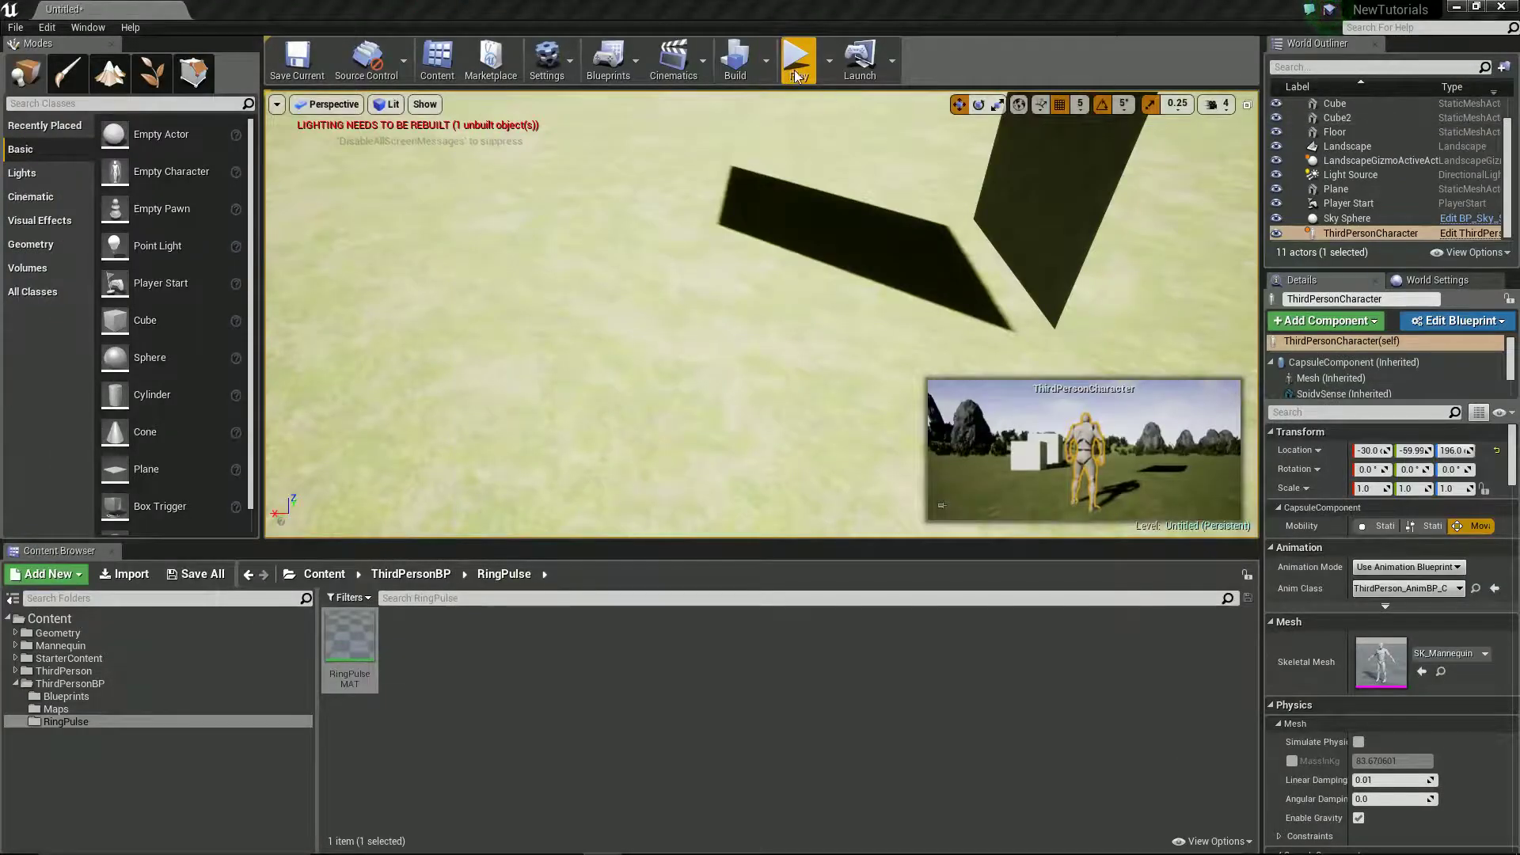
click(796, 61)
key(w)
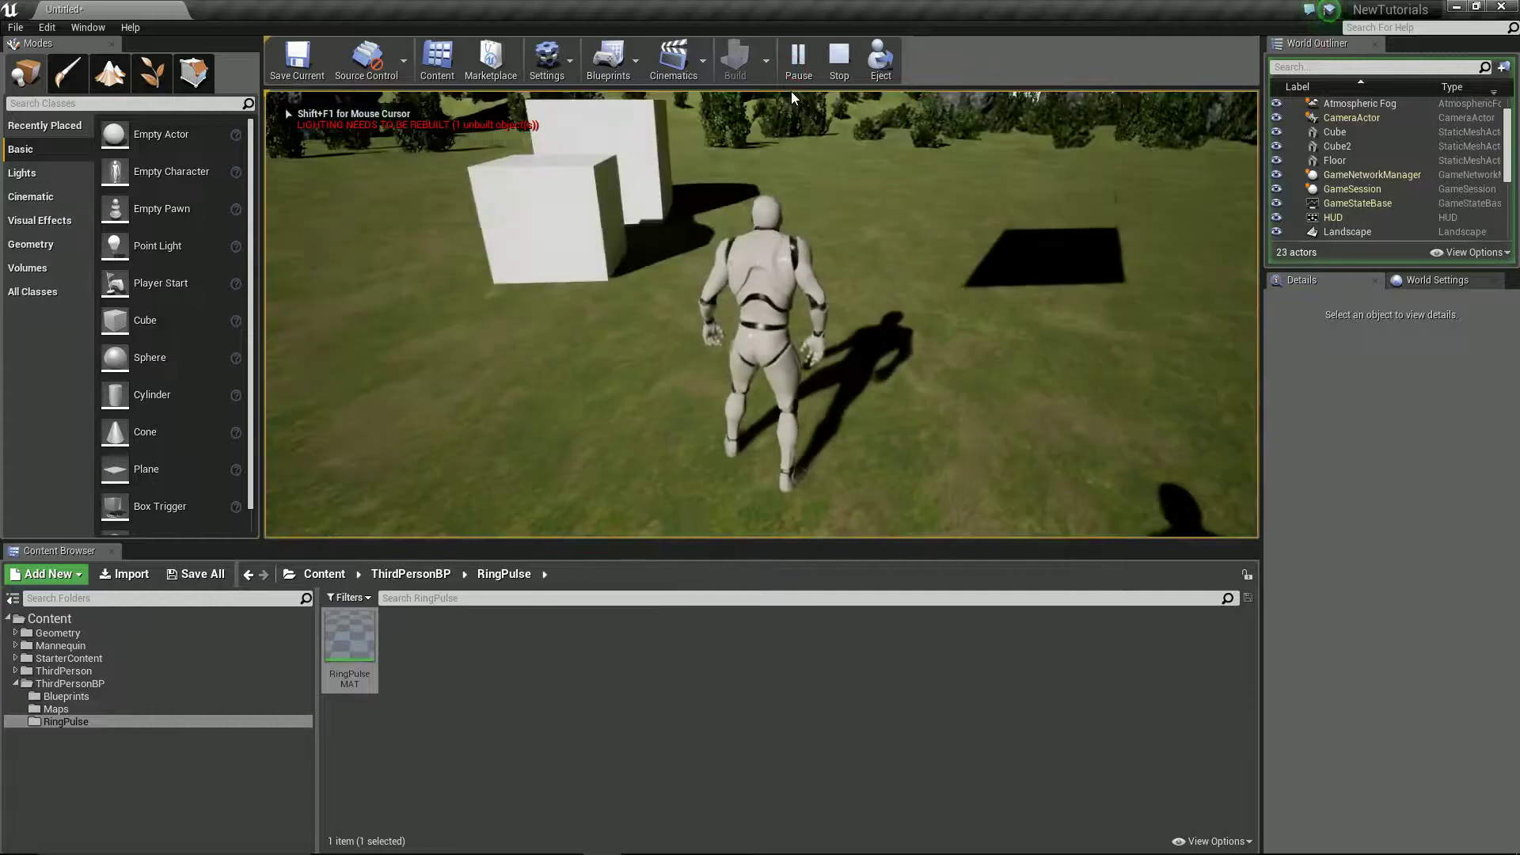
key(d)
key(f)
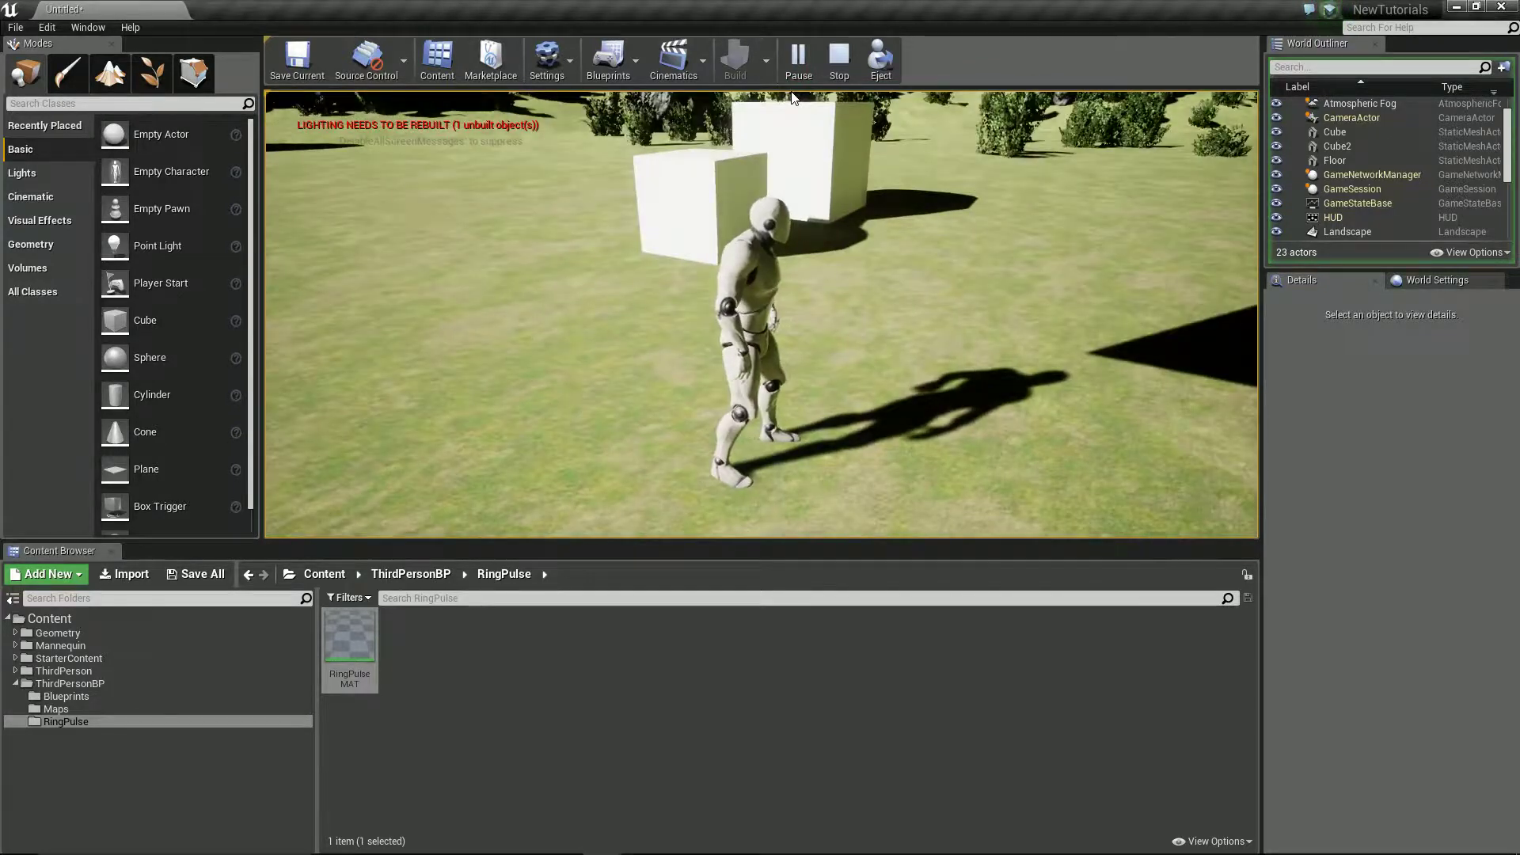
key(s)
key(space)
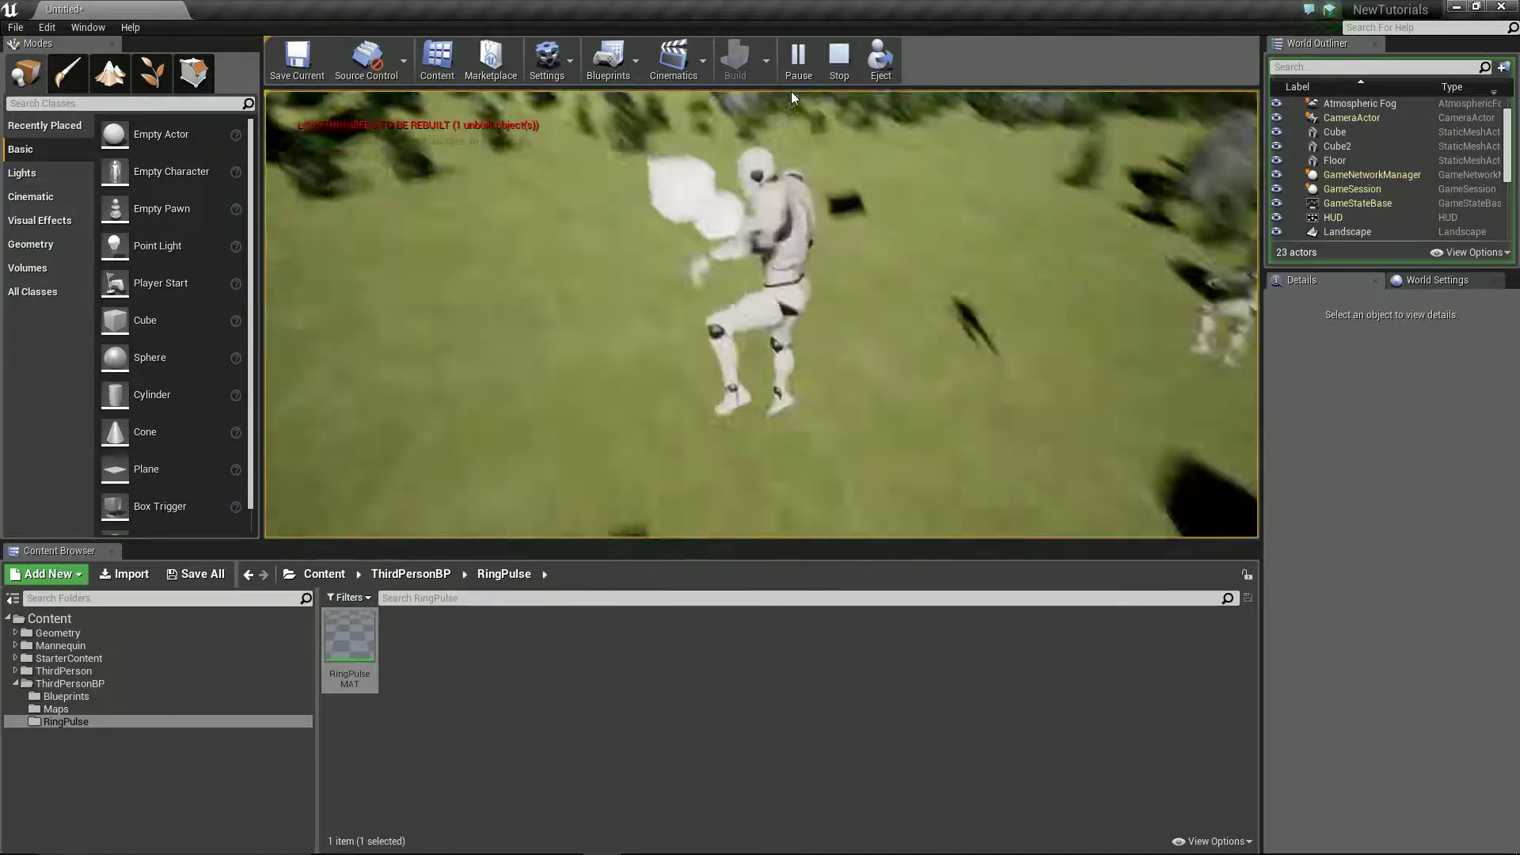
key(w)
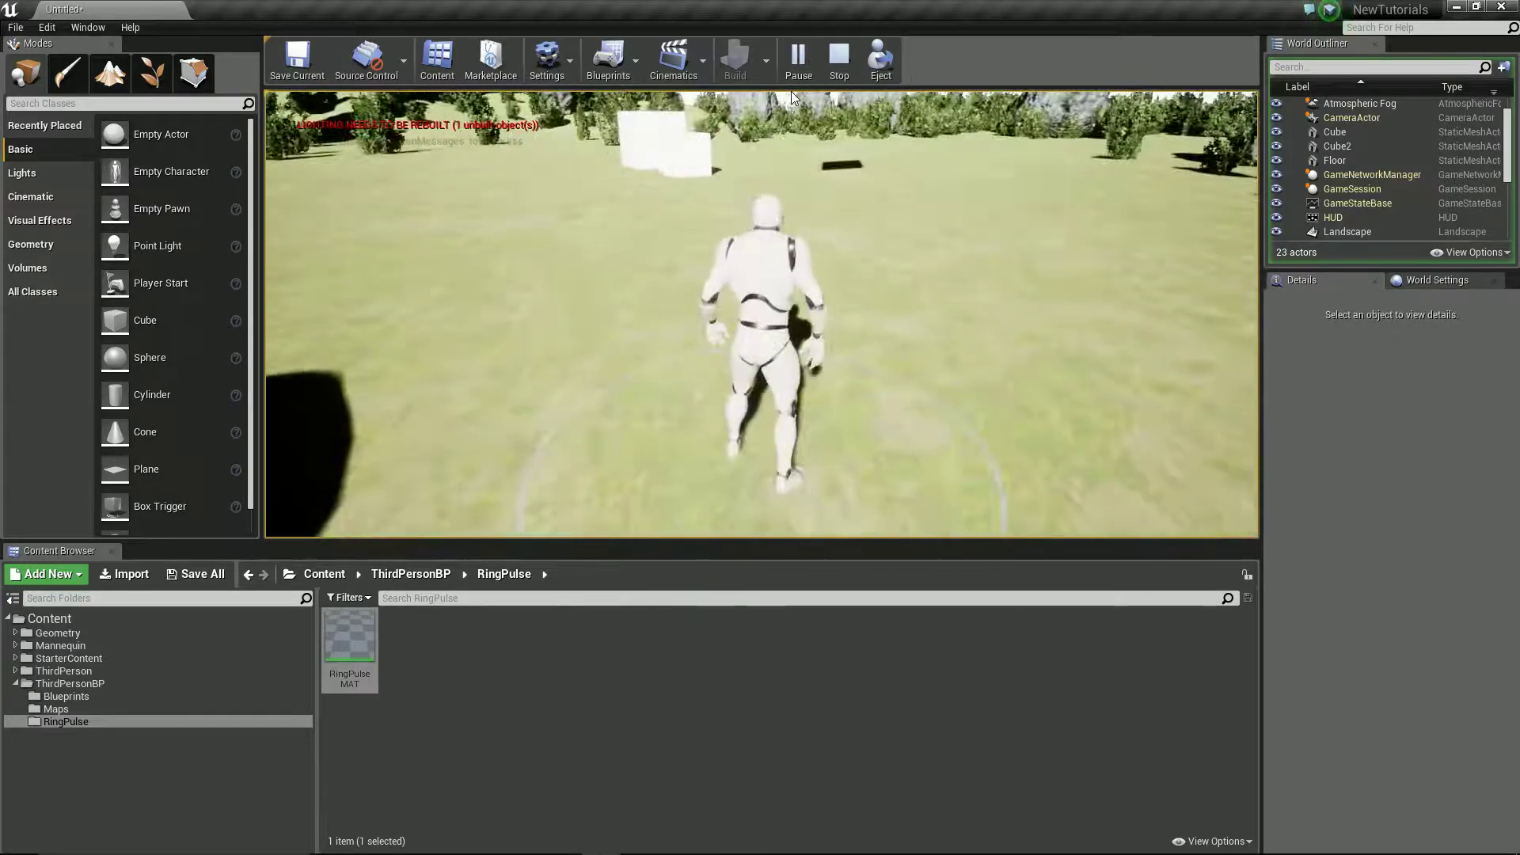
key(Escape)
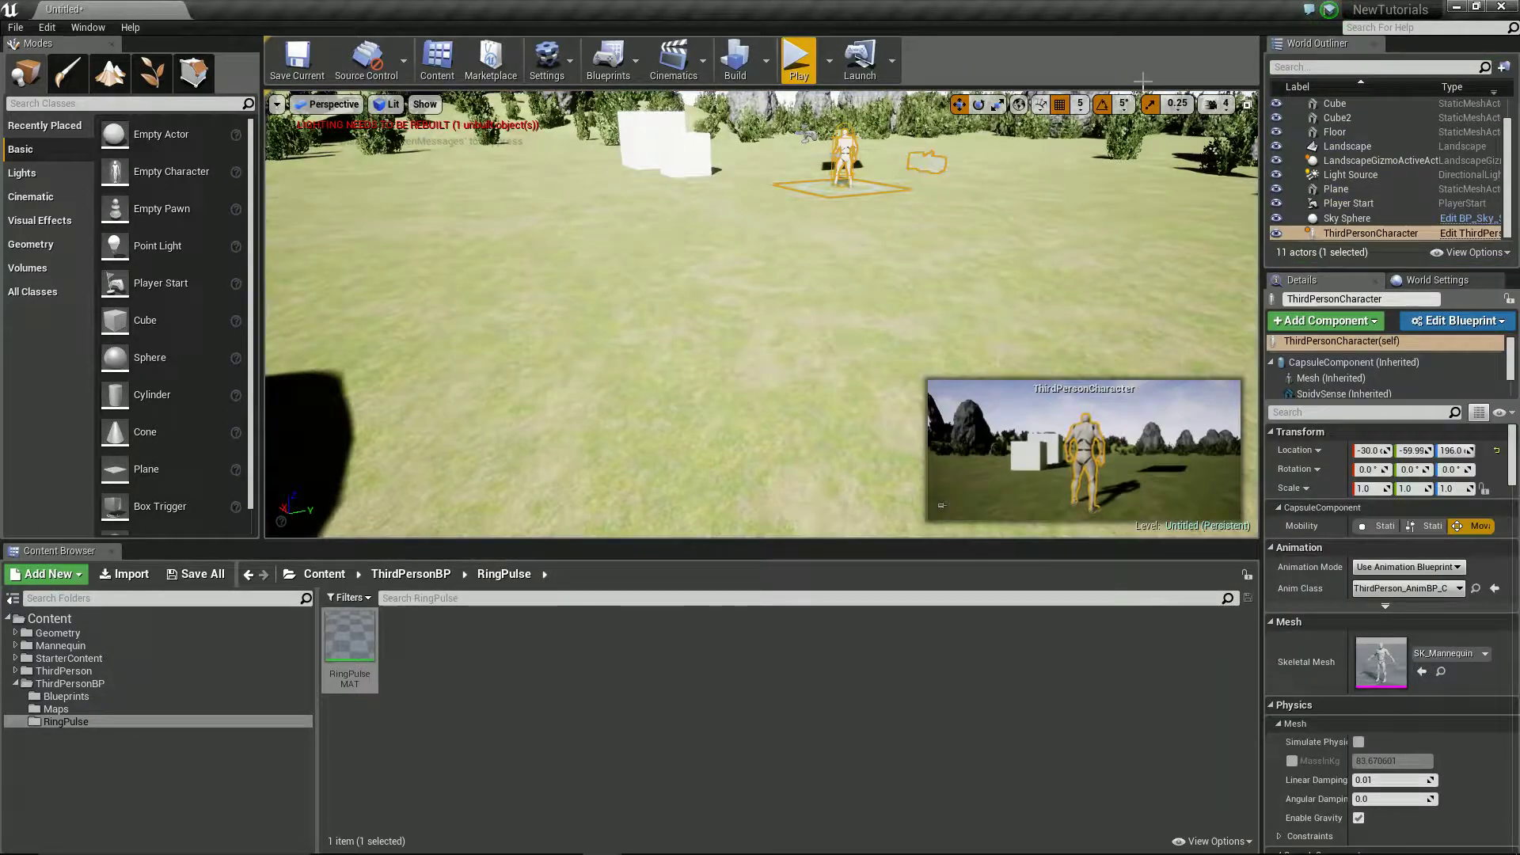
Review the Gamepad Left Trigger nodes in the ThirdPersonCharacter blueprint's Event Graph, and return to the level editor.
drag(1519, 222, 704, 143)
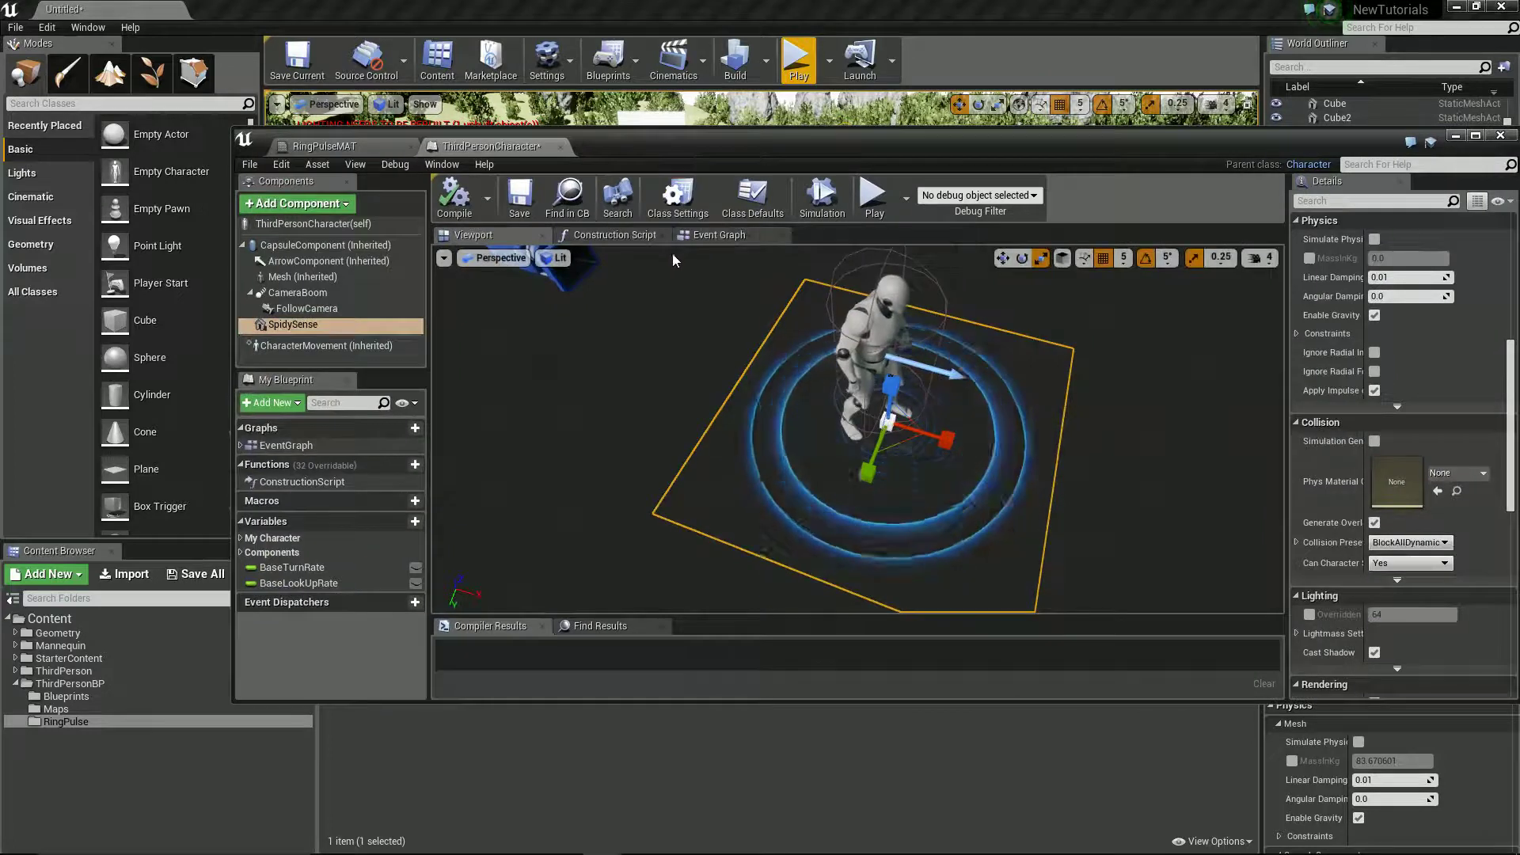
click(716, 235)
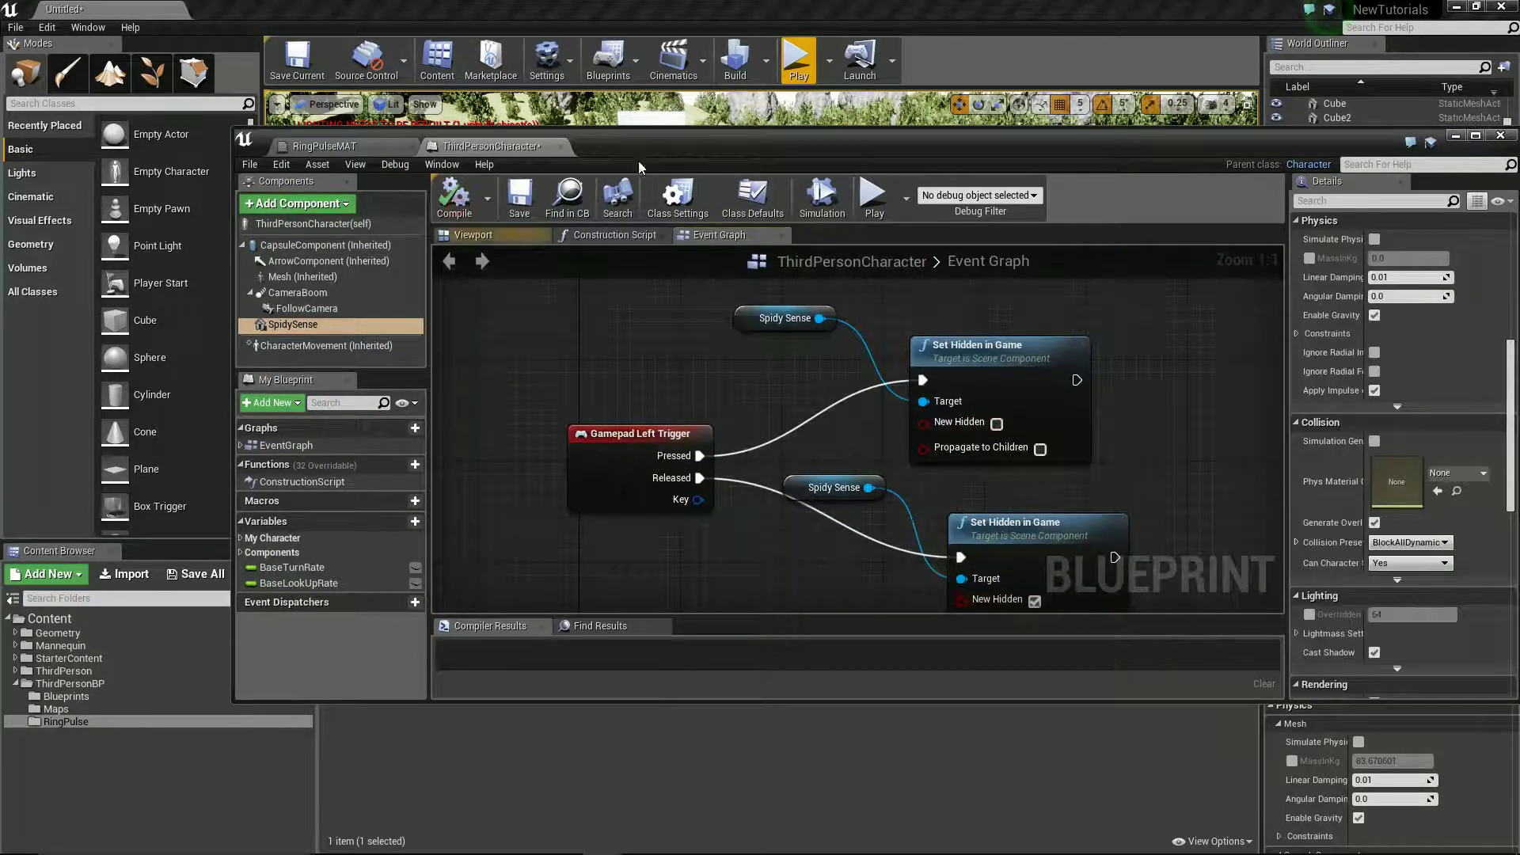
click(839, 117)
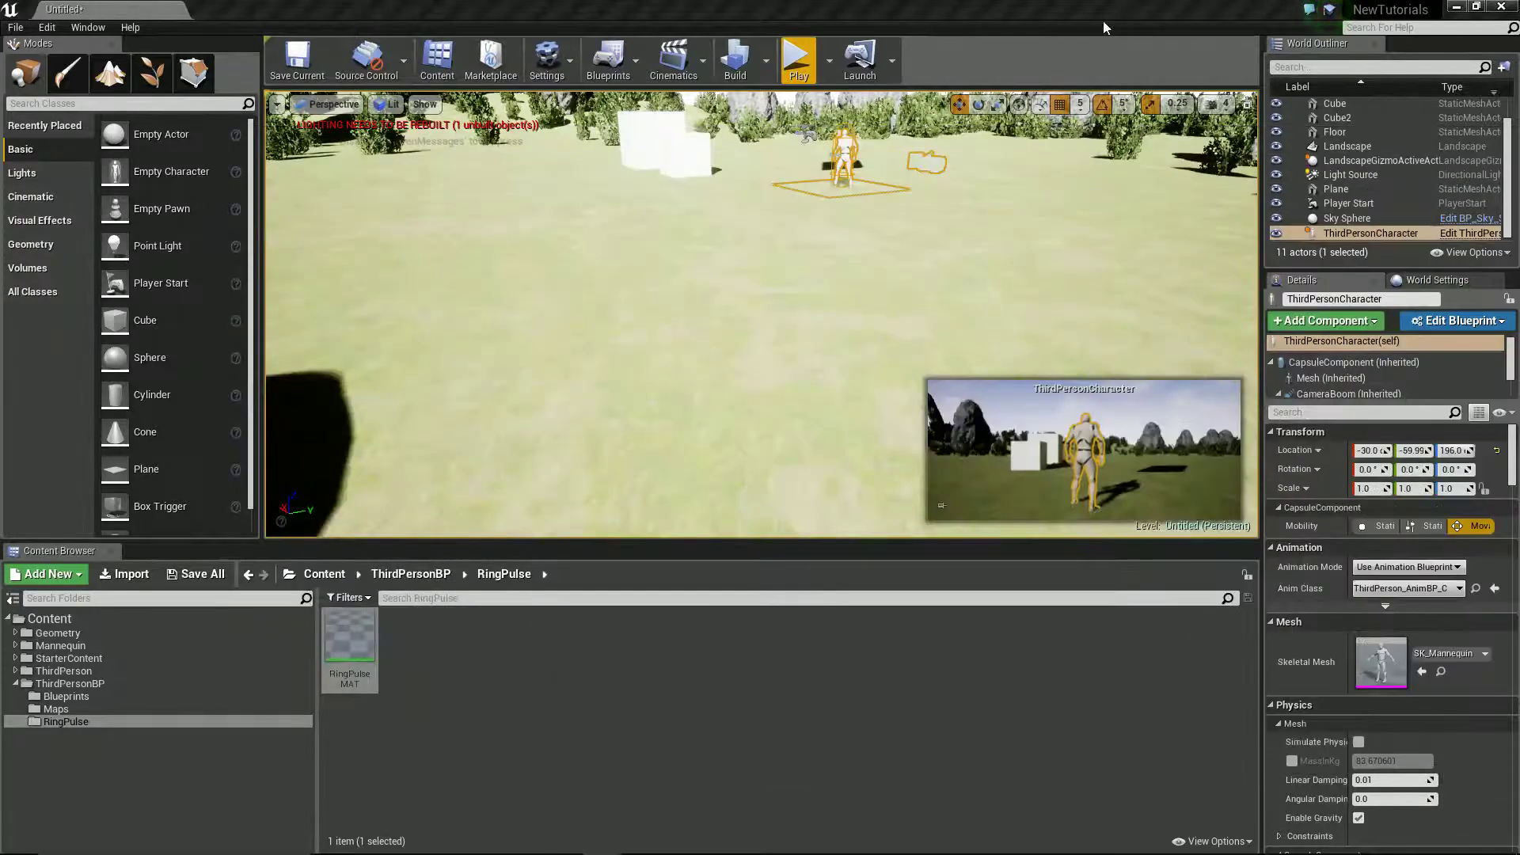
Play the level, run and jump the character over the white cubes, and test the left-trigger ring effect on the grass.
click(798, 61)
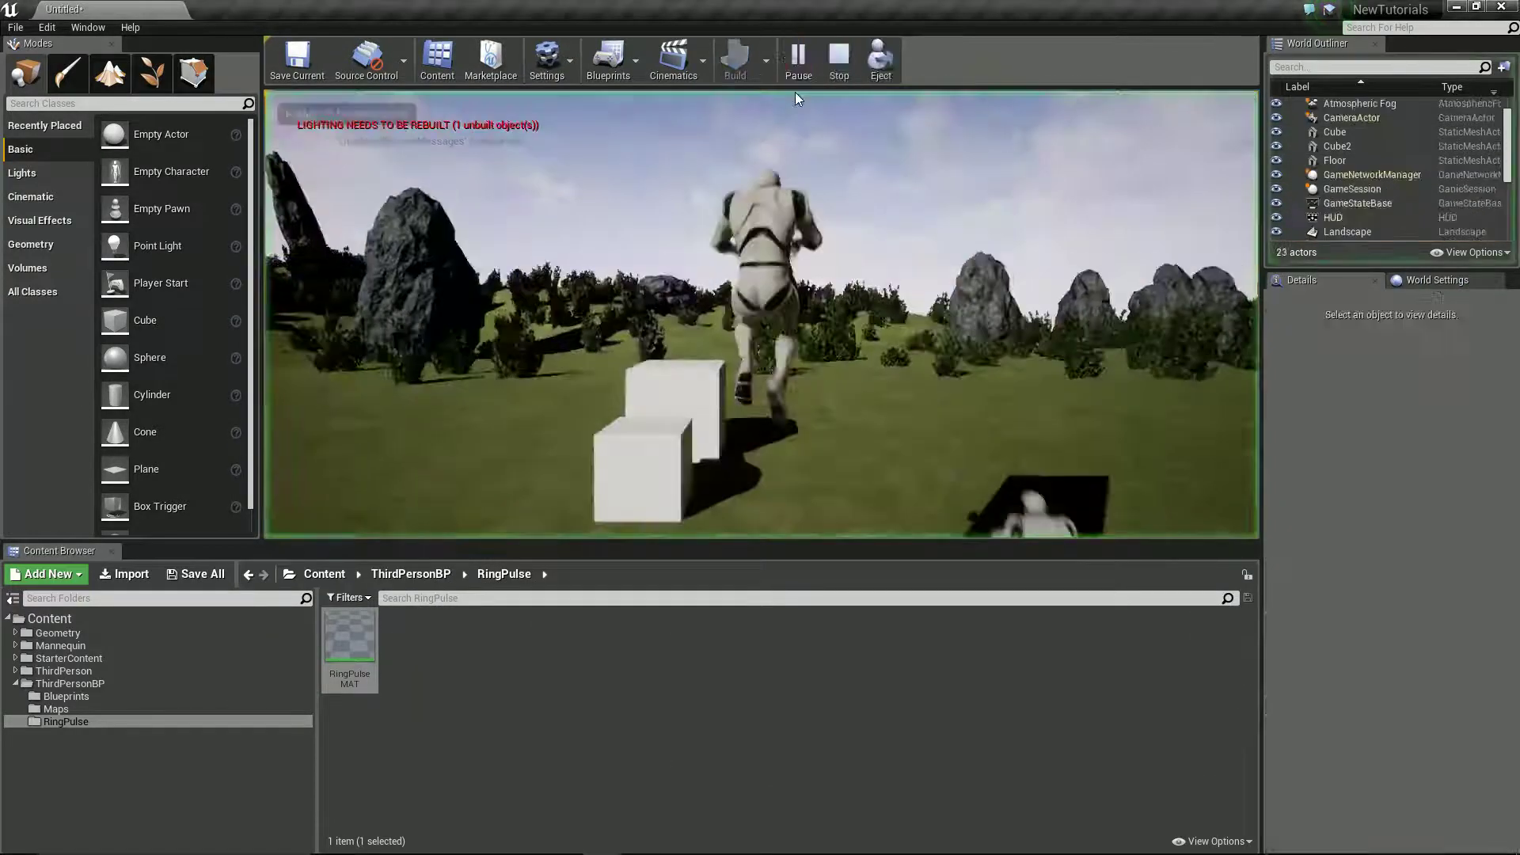
key(w)
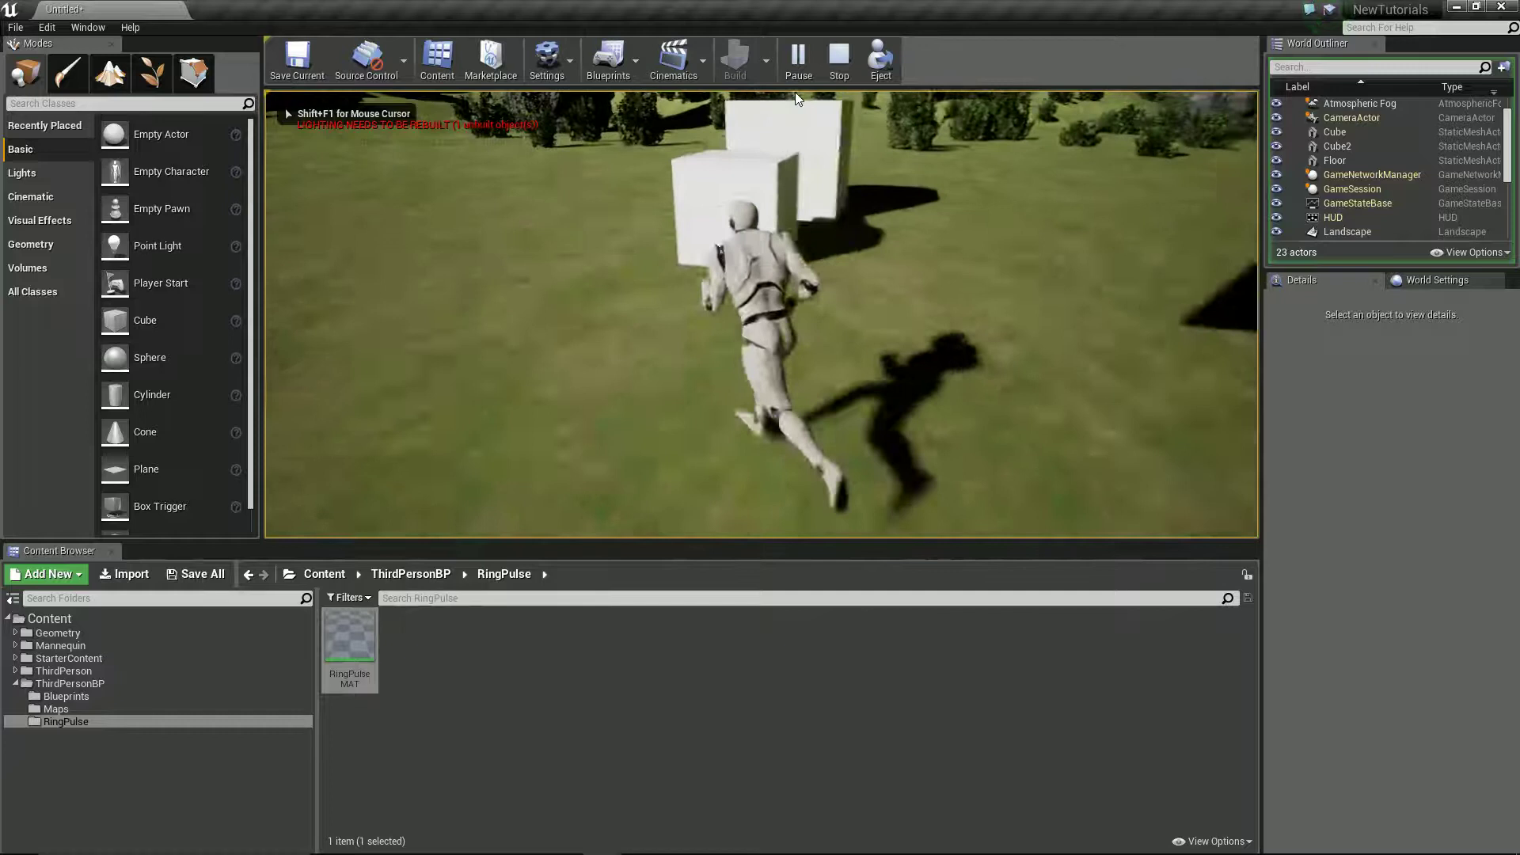
key(space)
key(s)
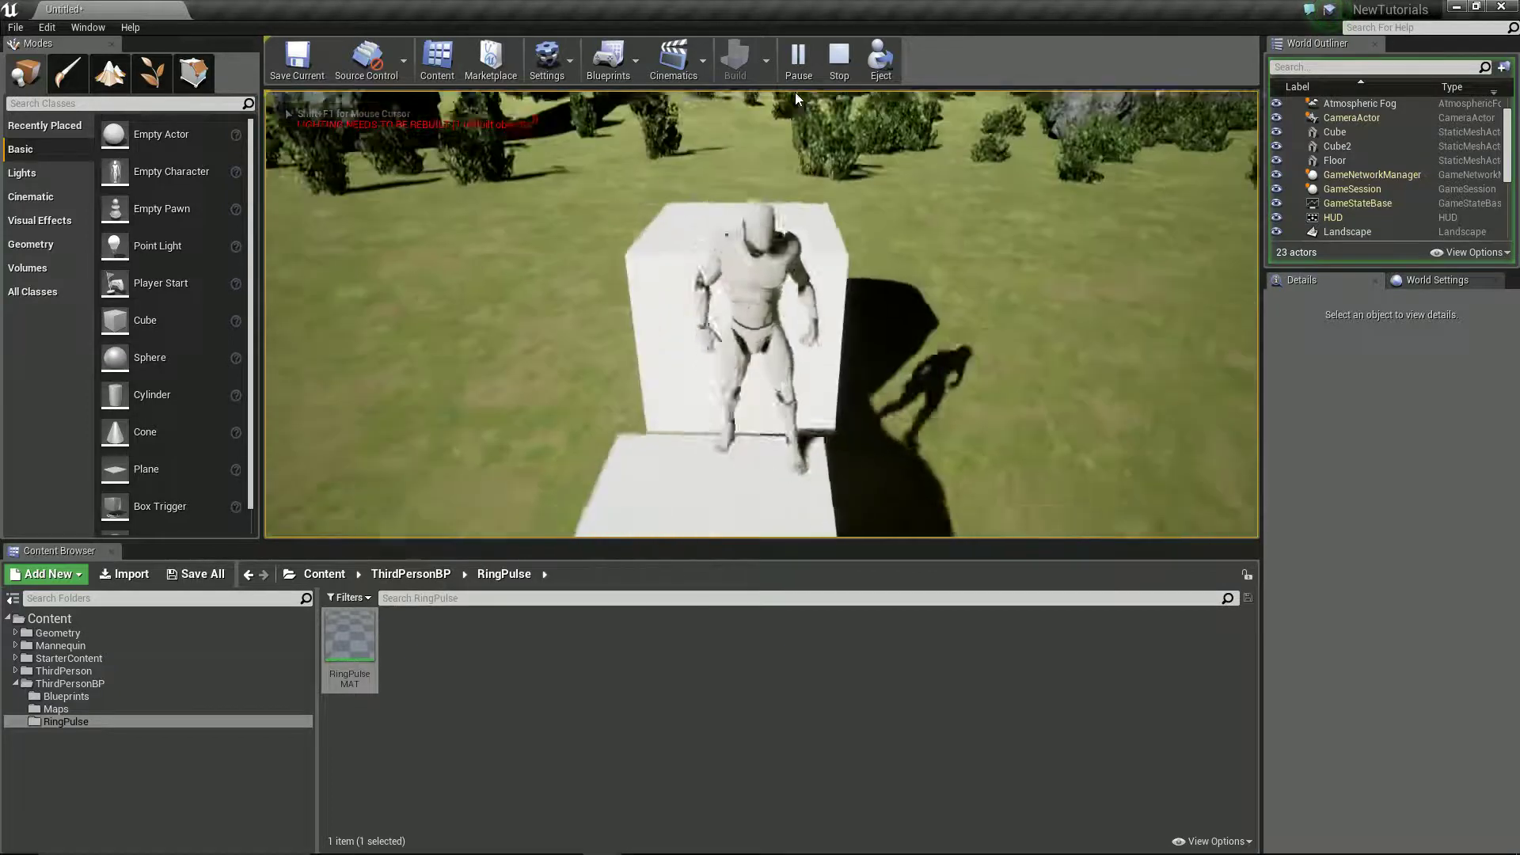
key(w)
key(space)
key(w)
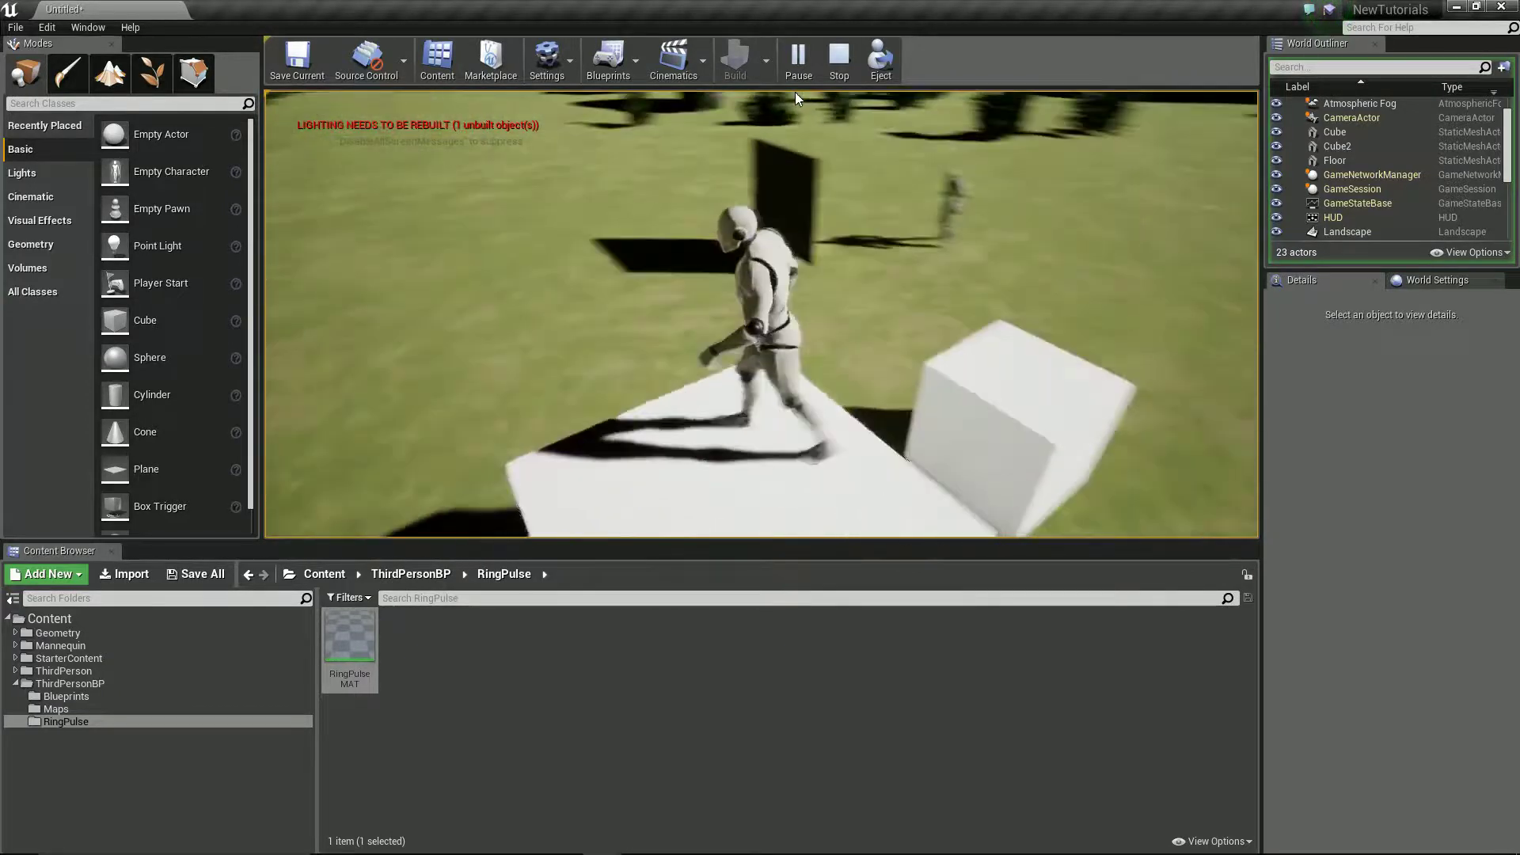
key(w)
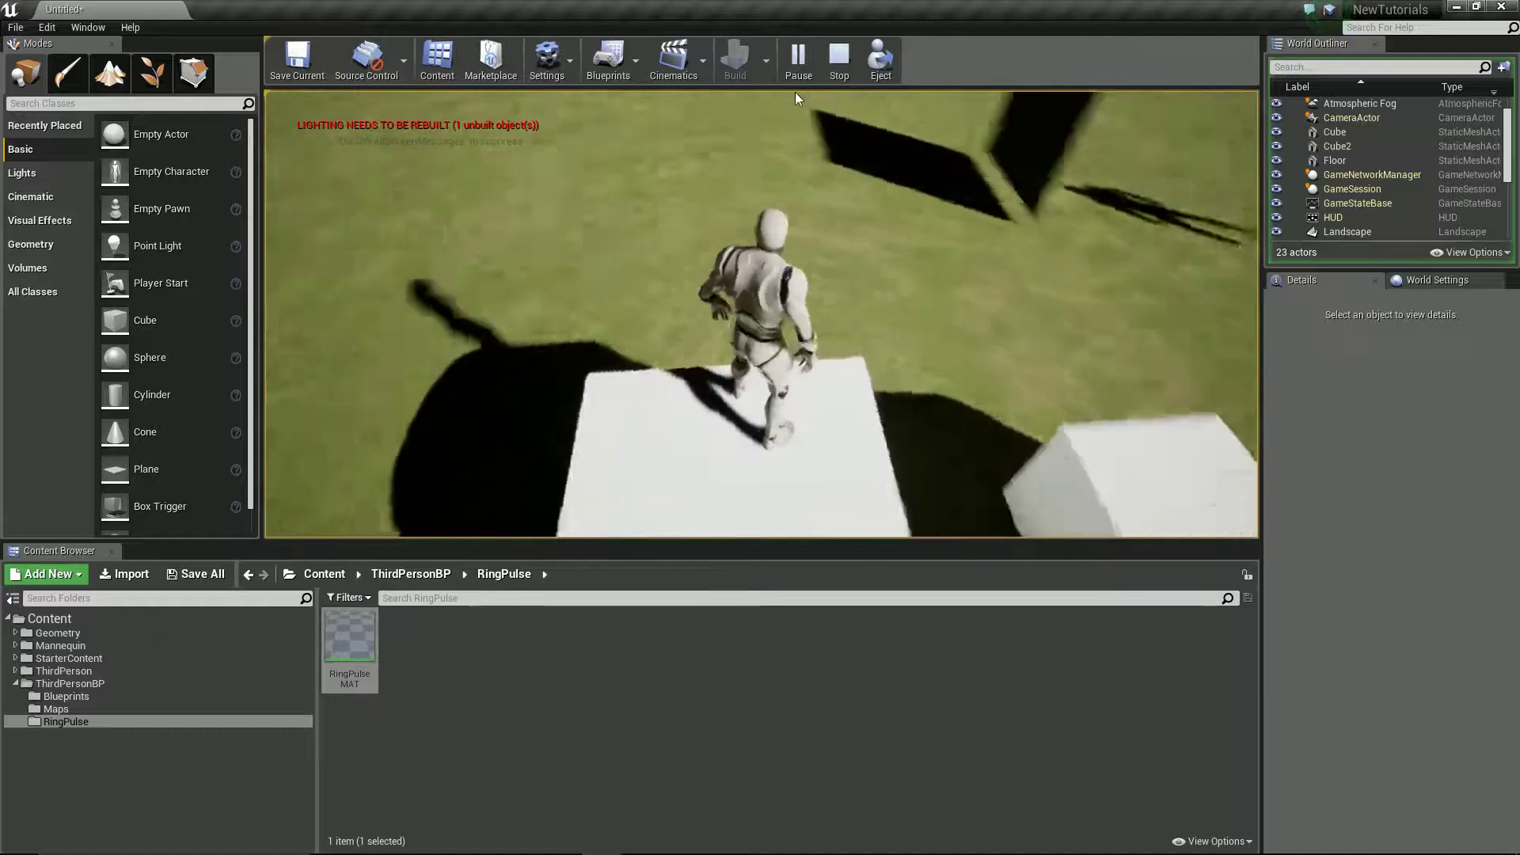
key(w)
key(space)
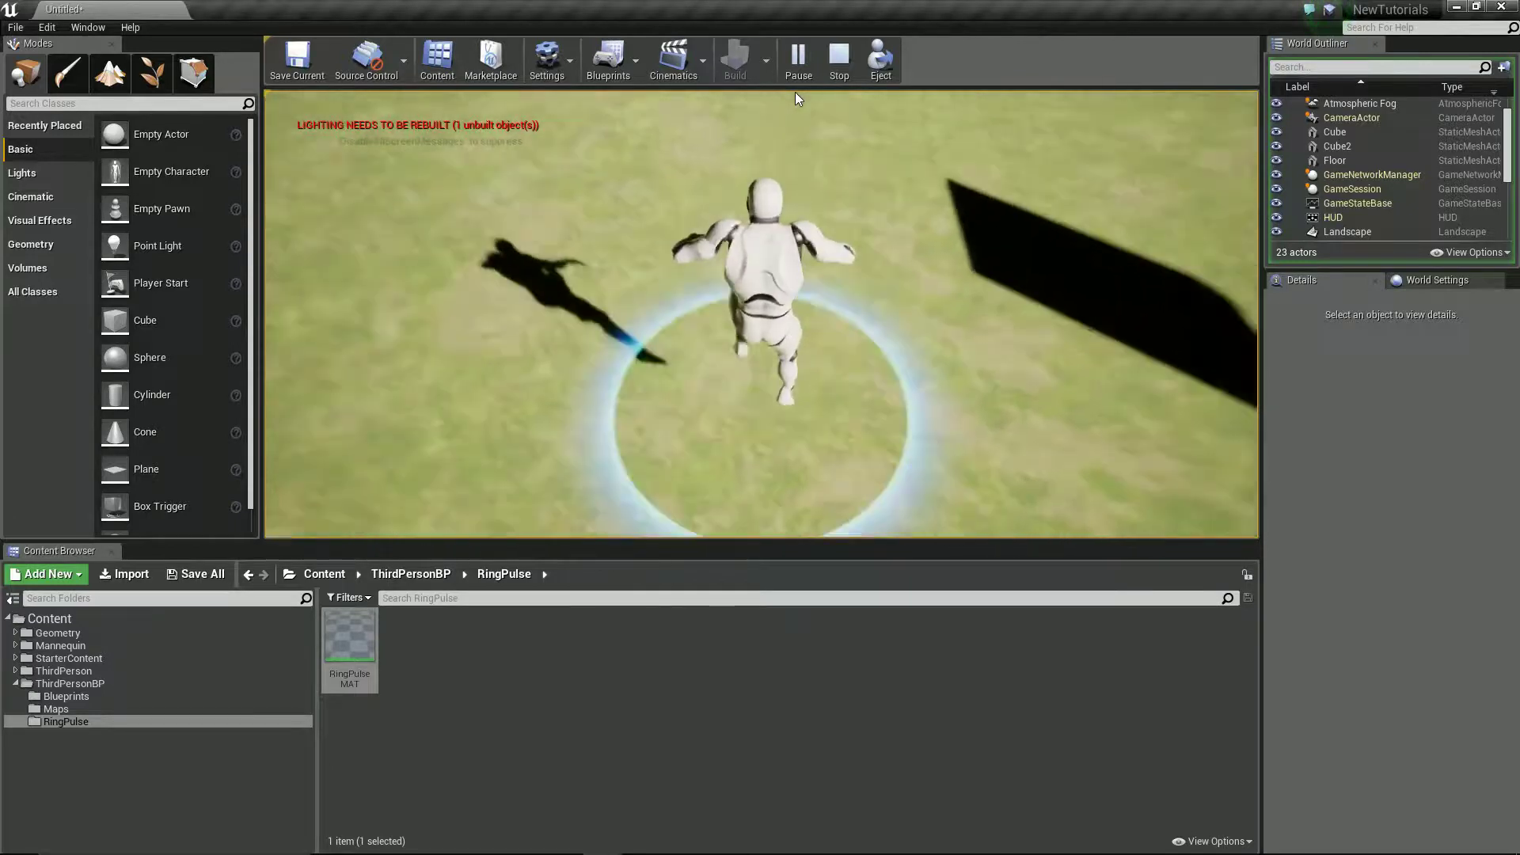
key(w)
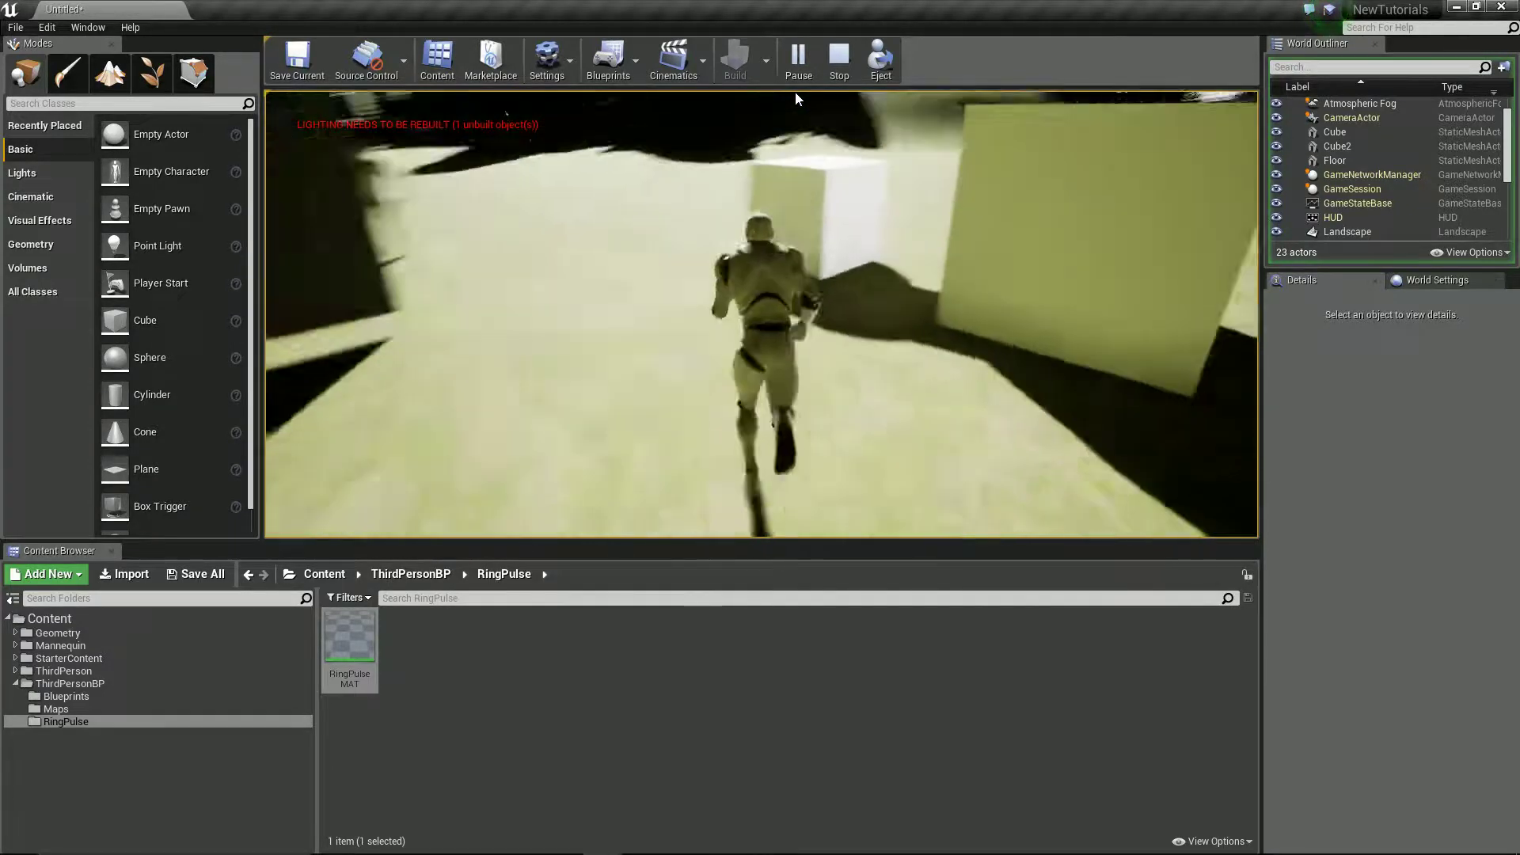
key(w)
key(space)
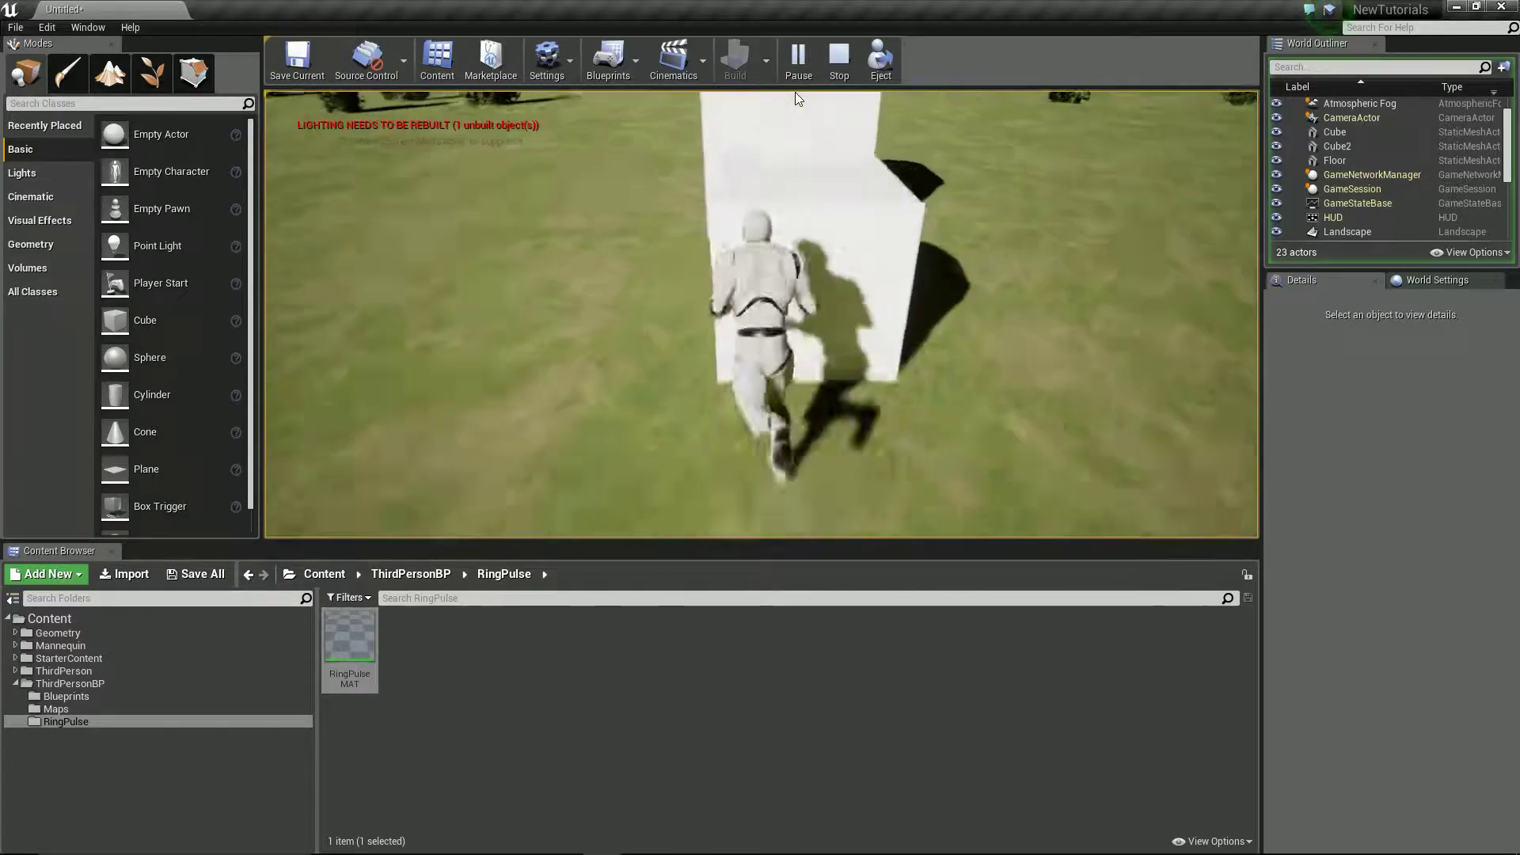
key(space)
key(w)
key(space)
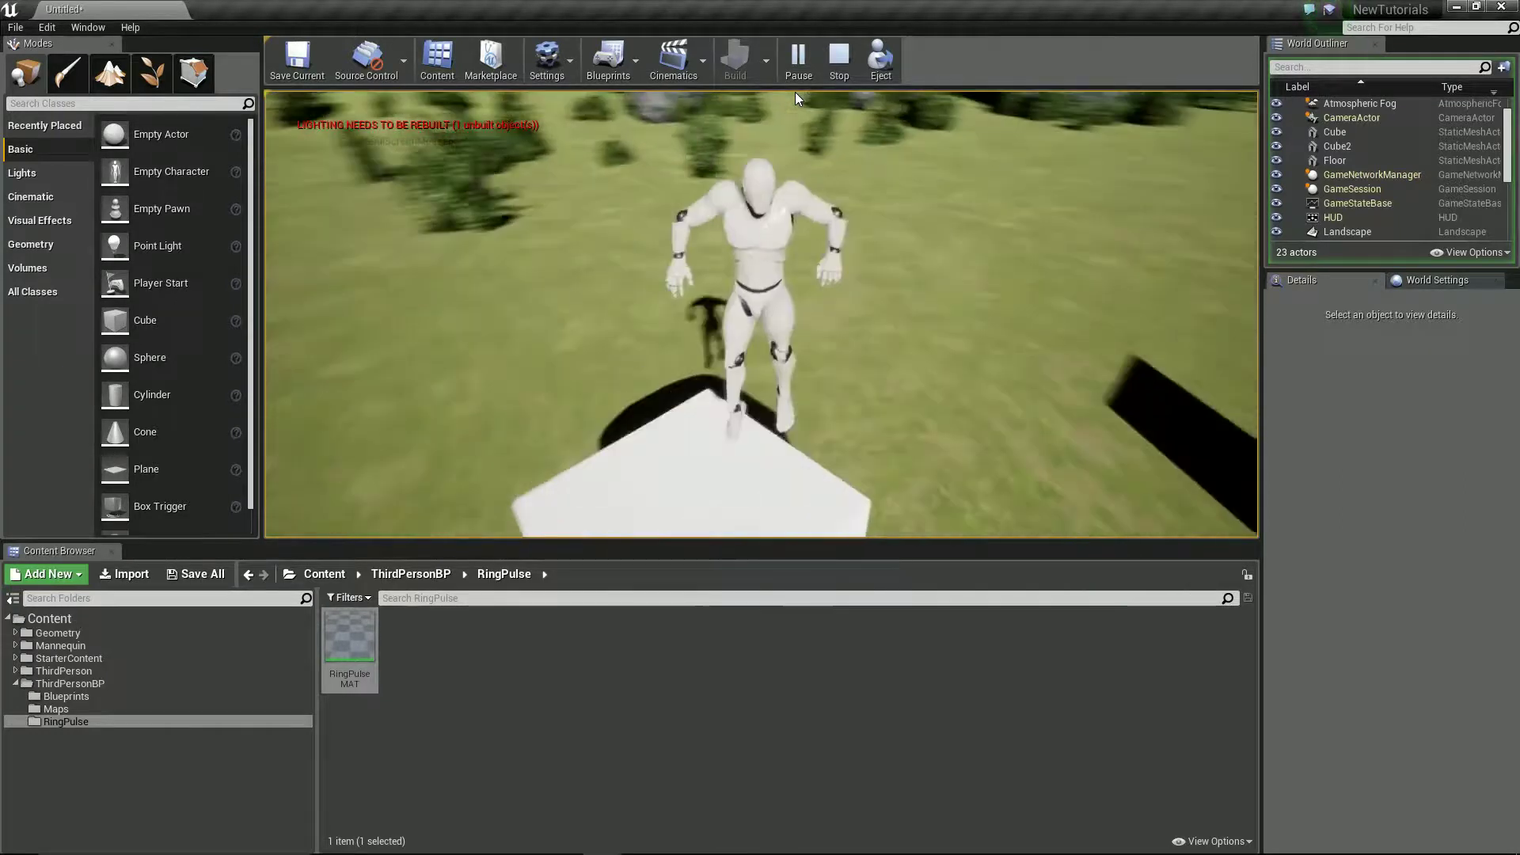
key(w)
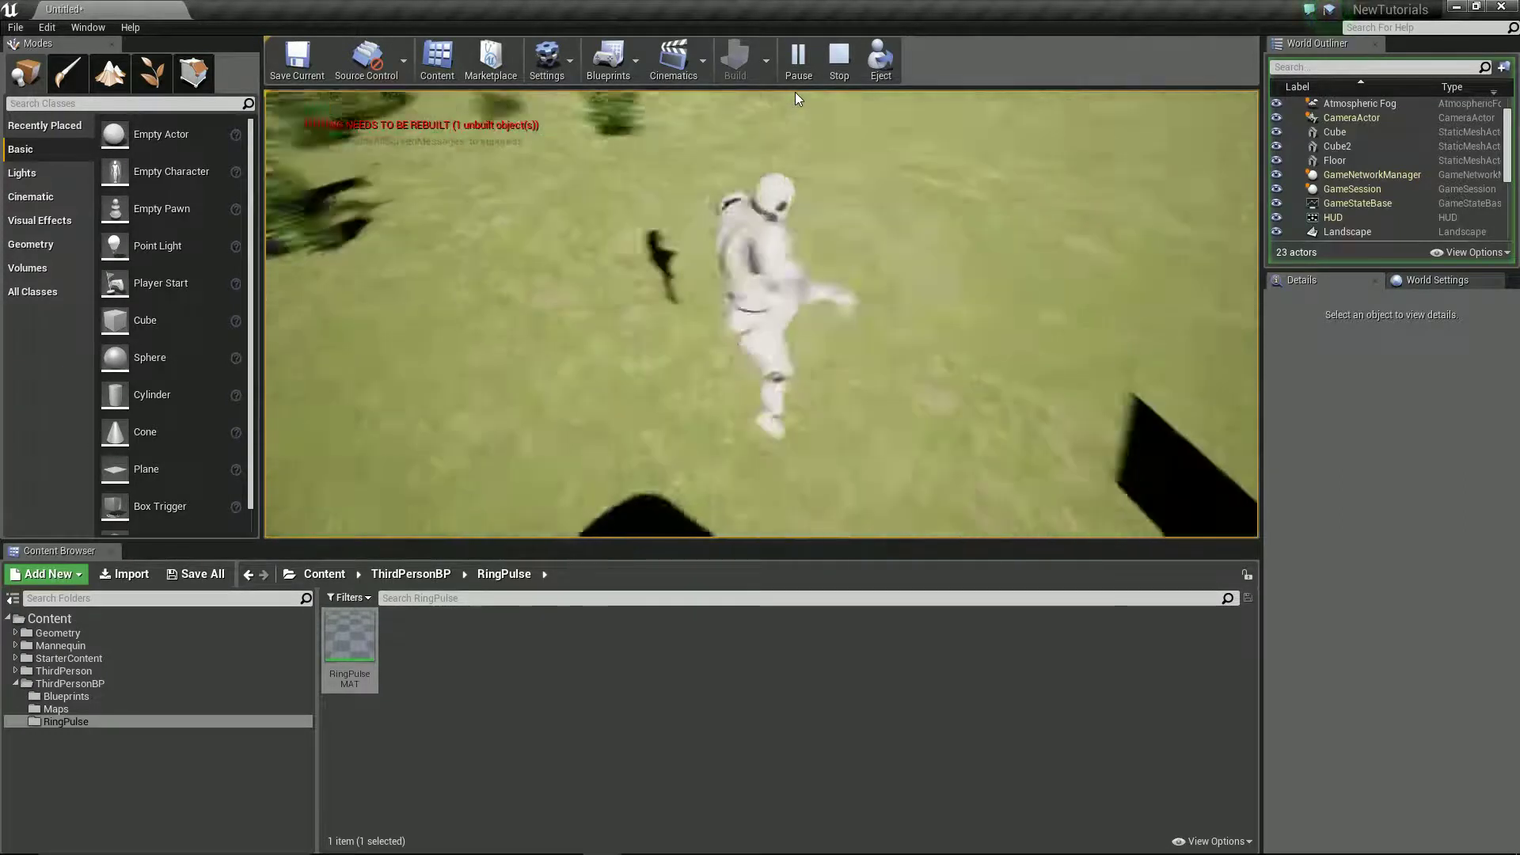
key(s)
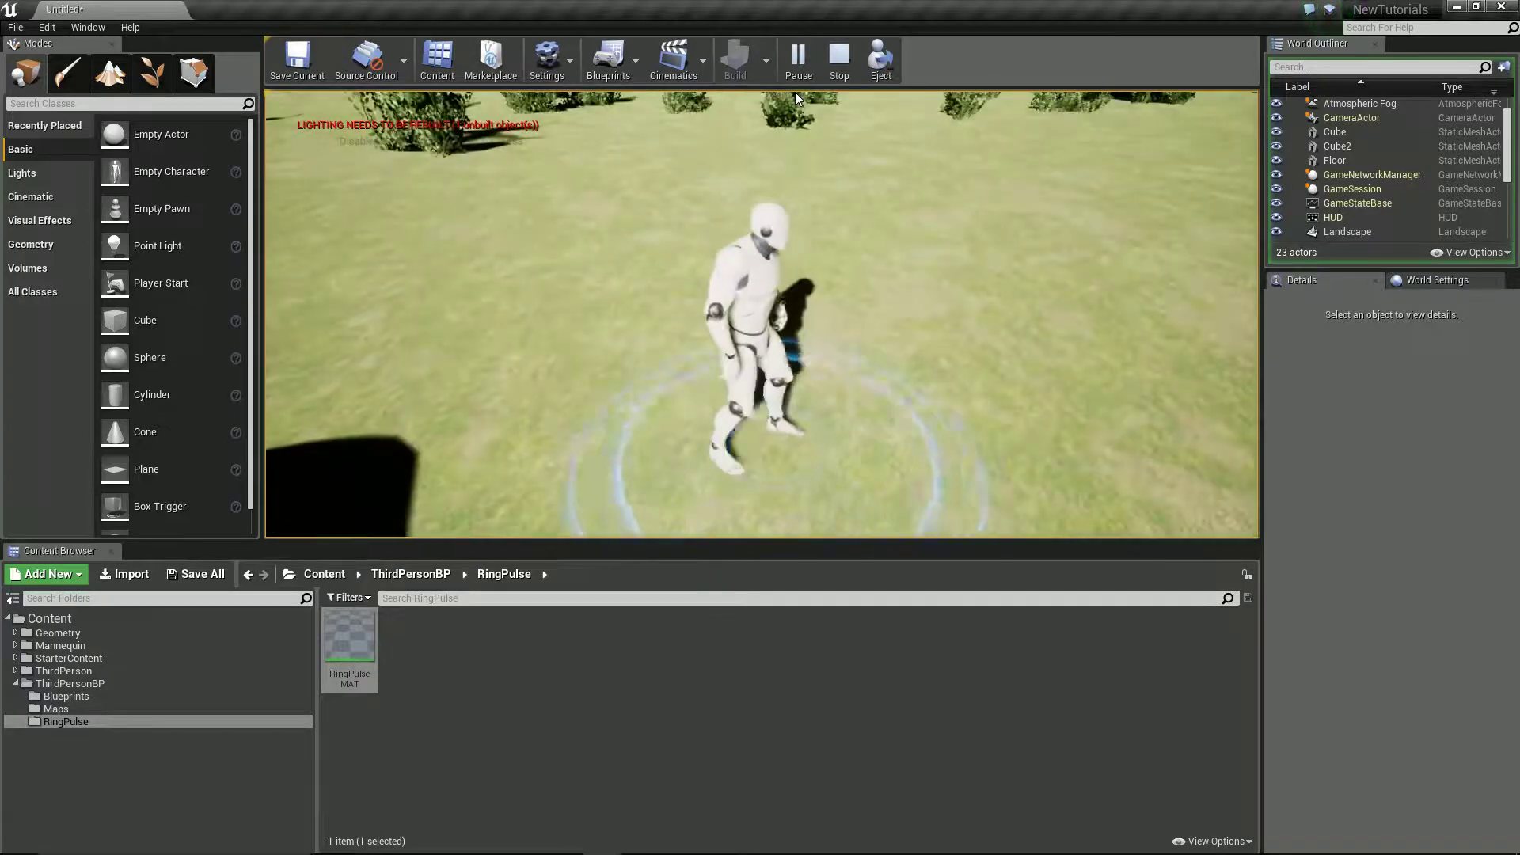
key(d)
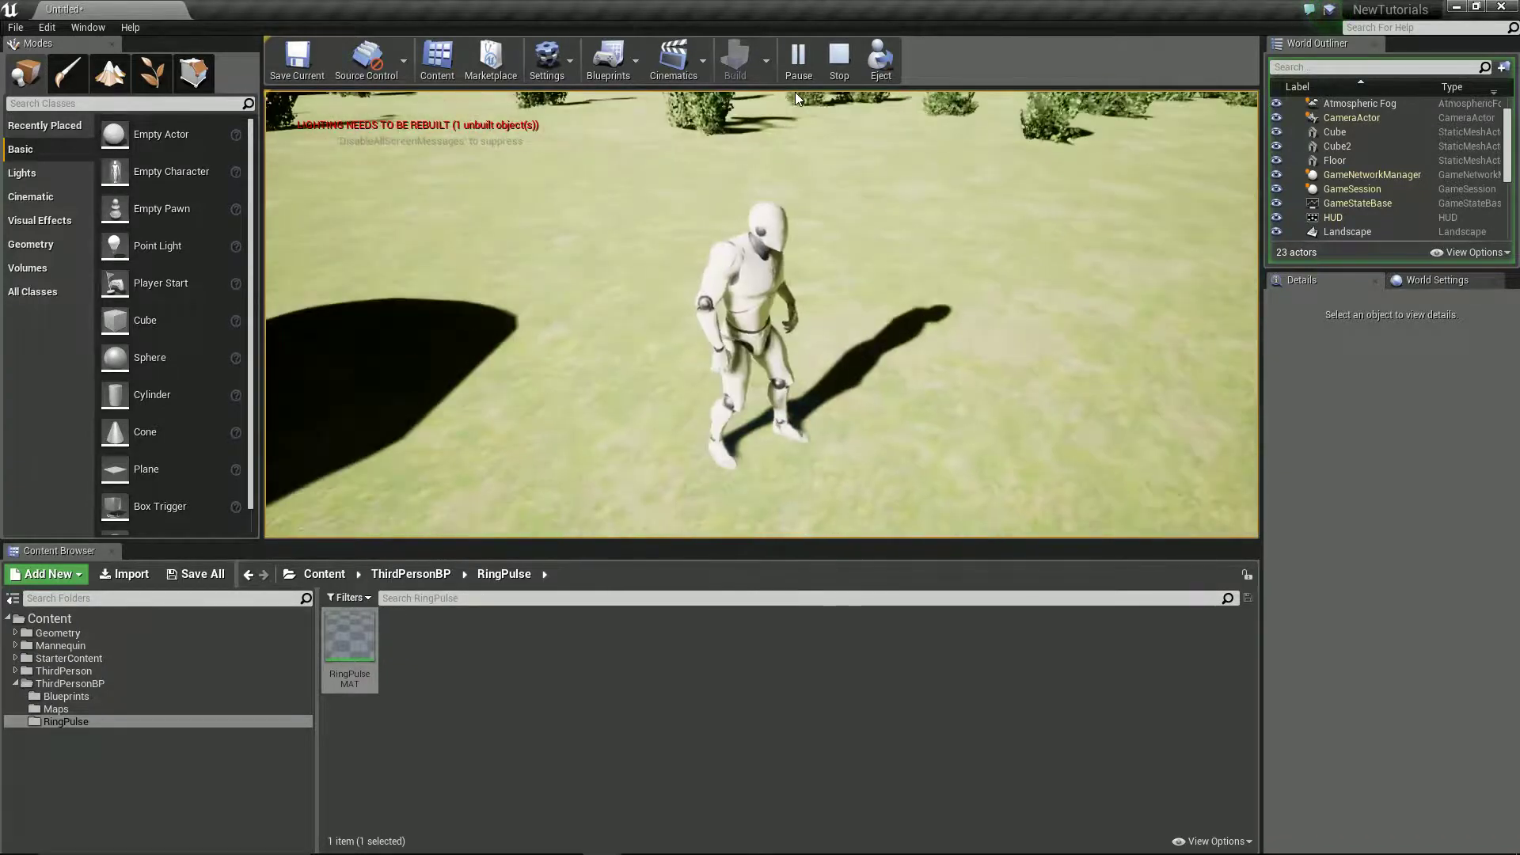
Switch the running game to full screen, move around the cubes, and toggle the ring effect repeatedly with the left trigger.
key(F11)
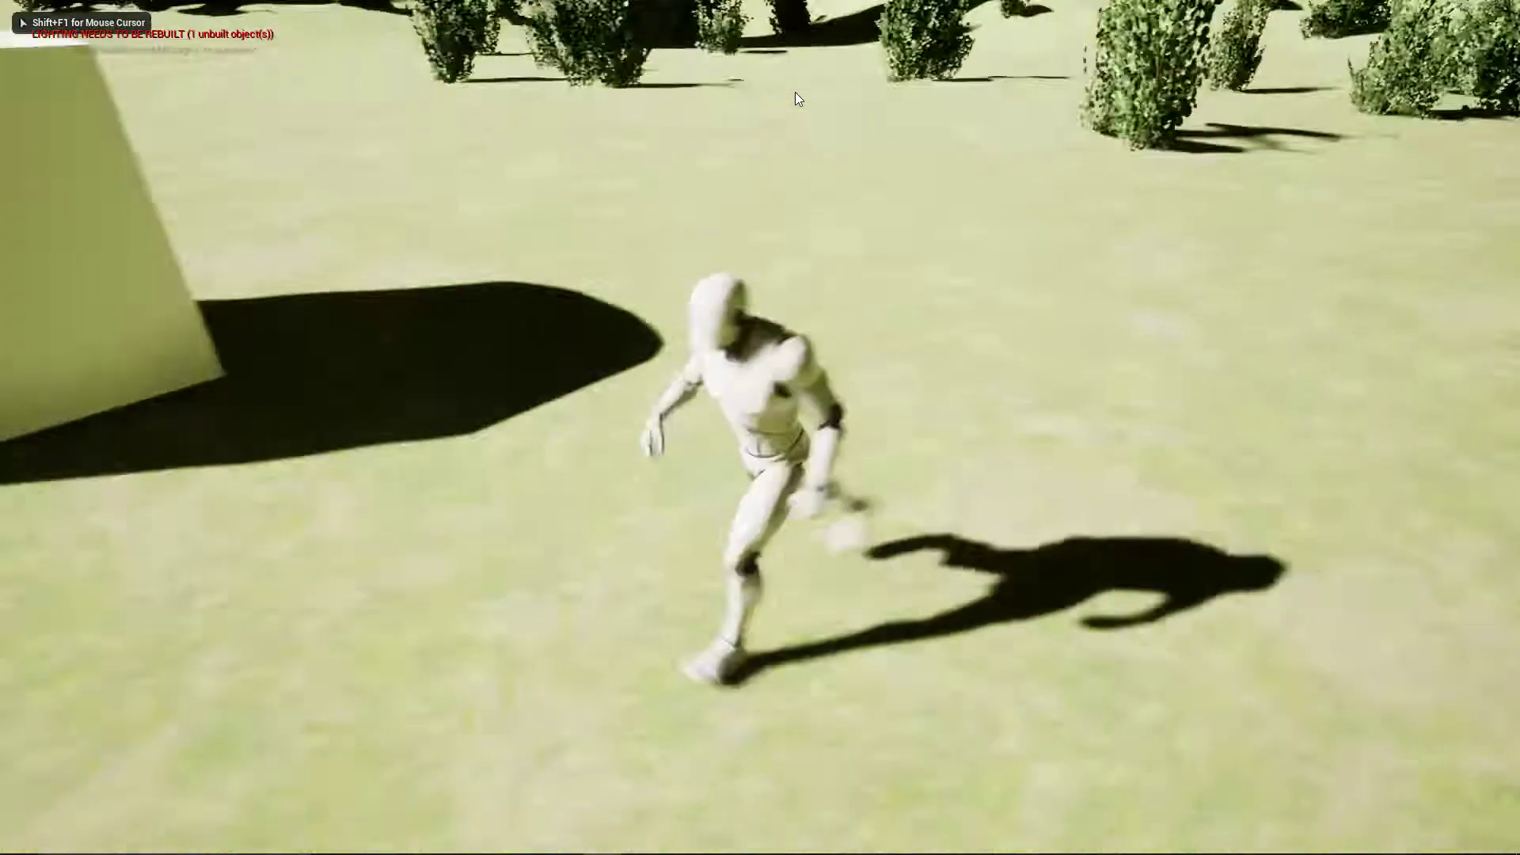
key(w)
key(space)
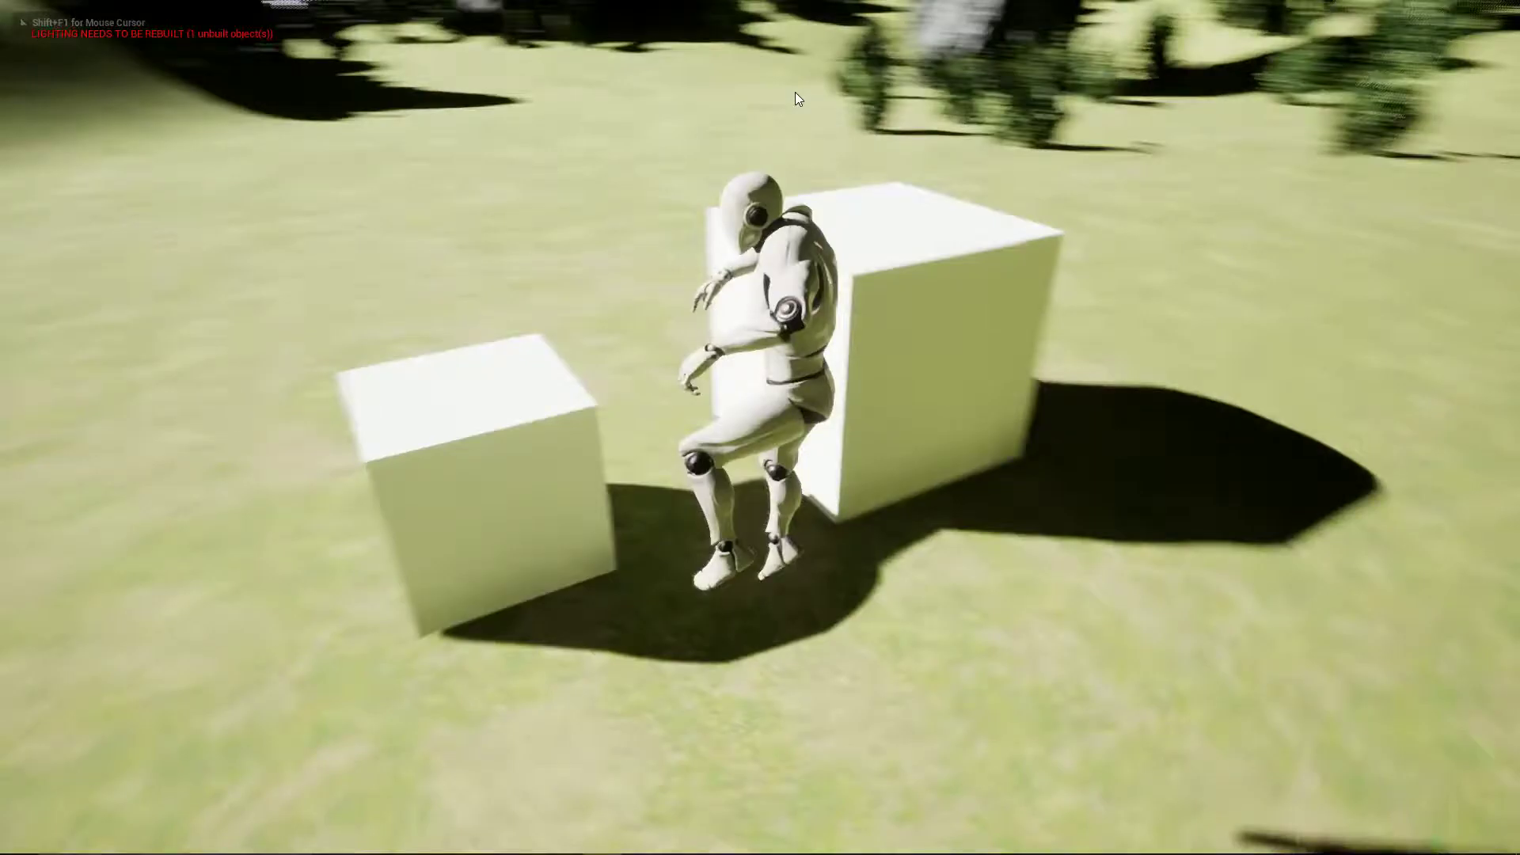
key(space)
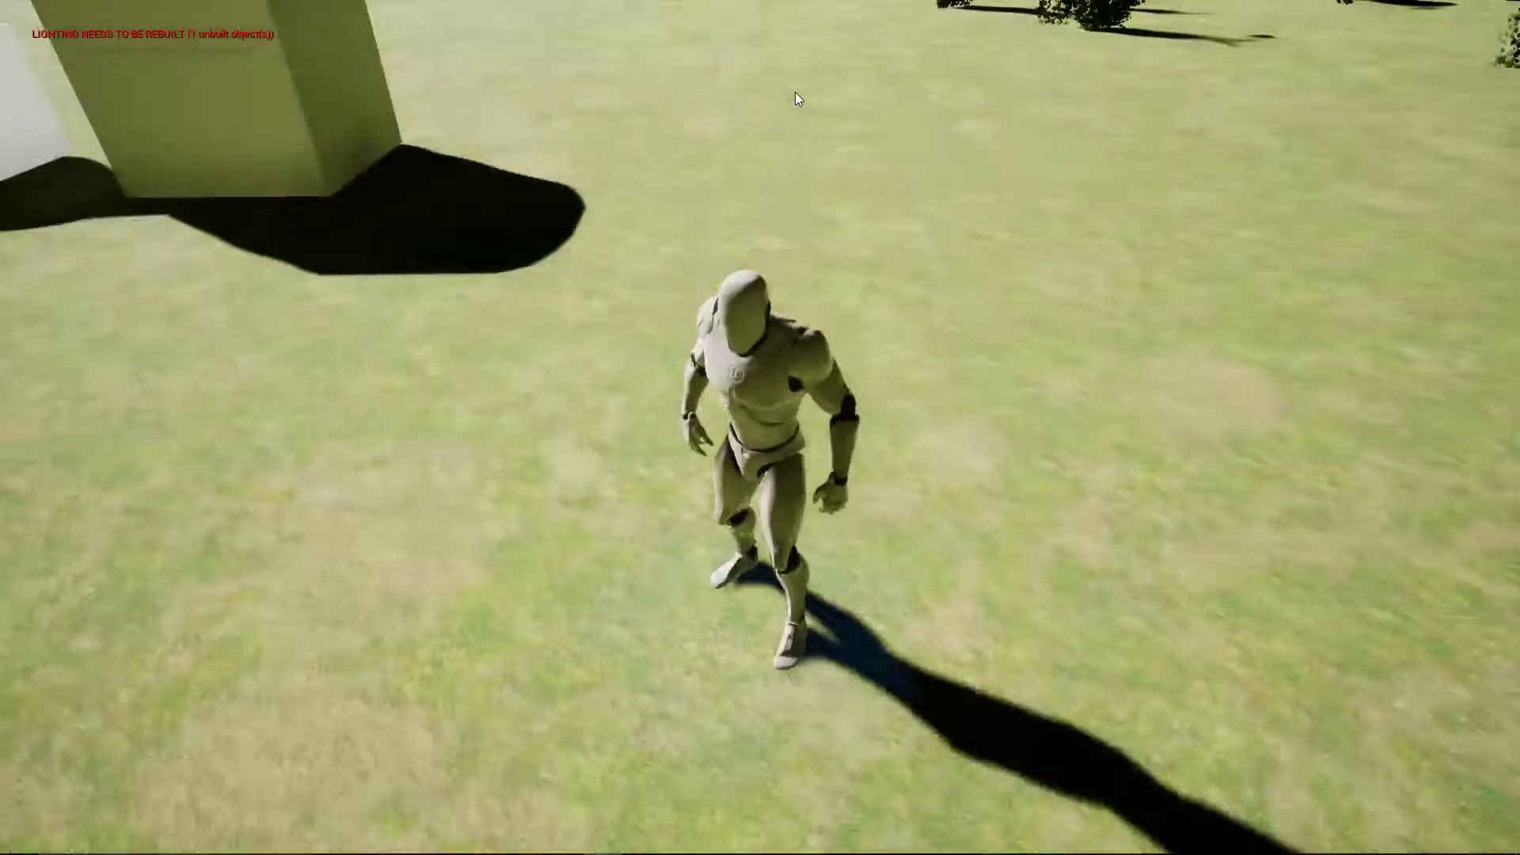
click(797, 98)
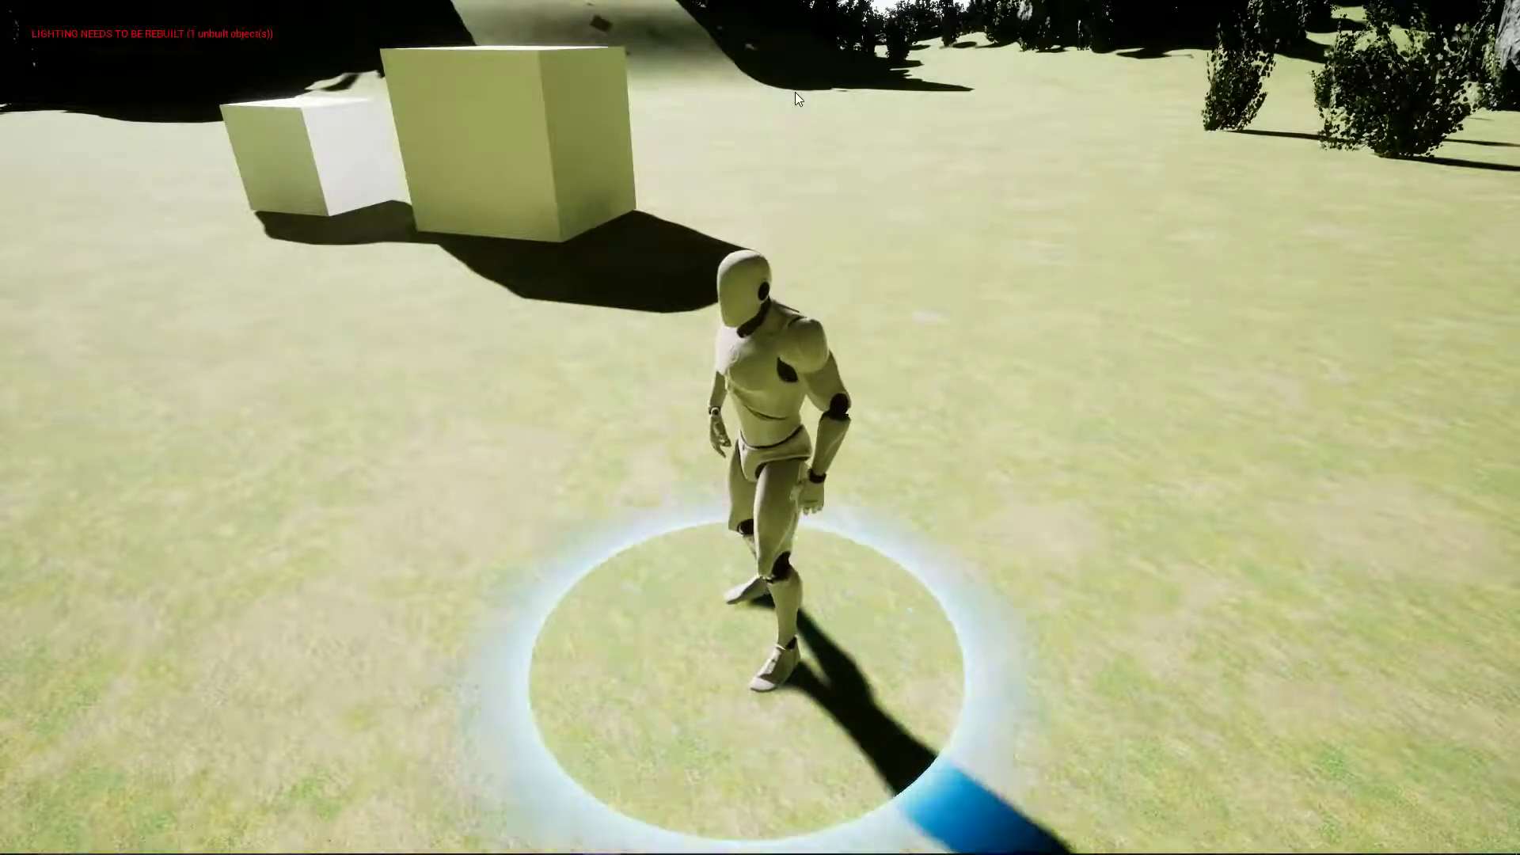
click(797, 99)
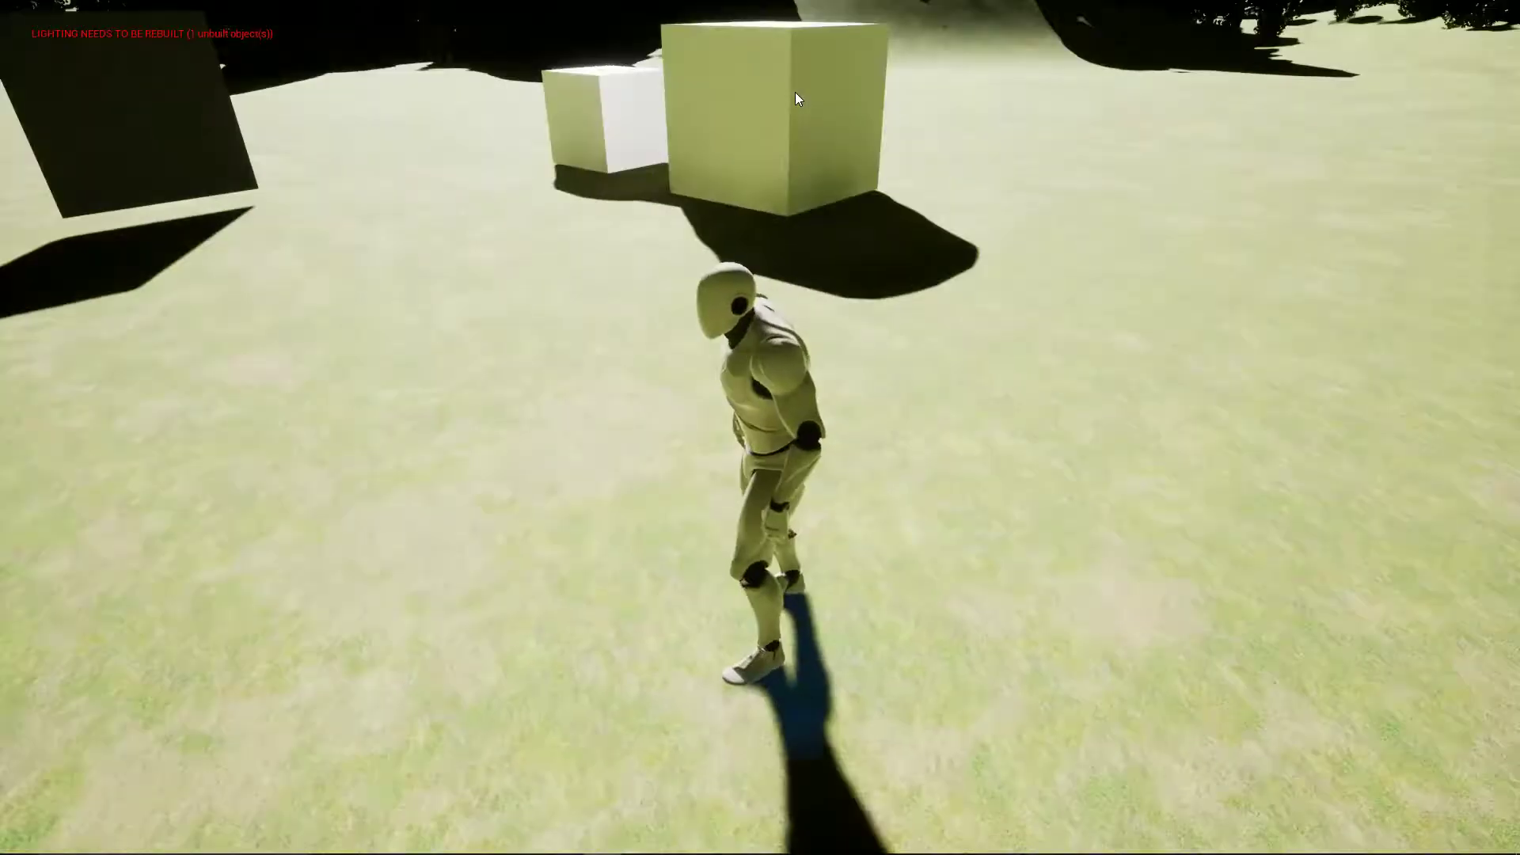
click(798, 98)
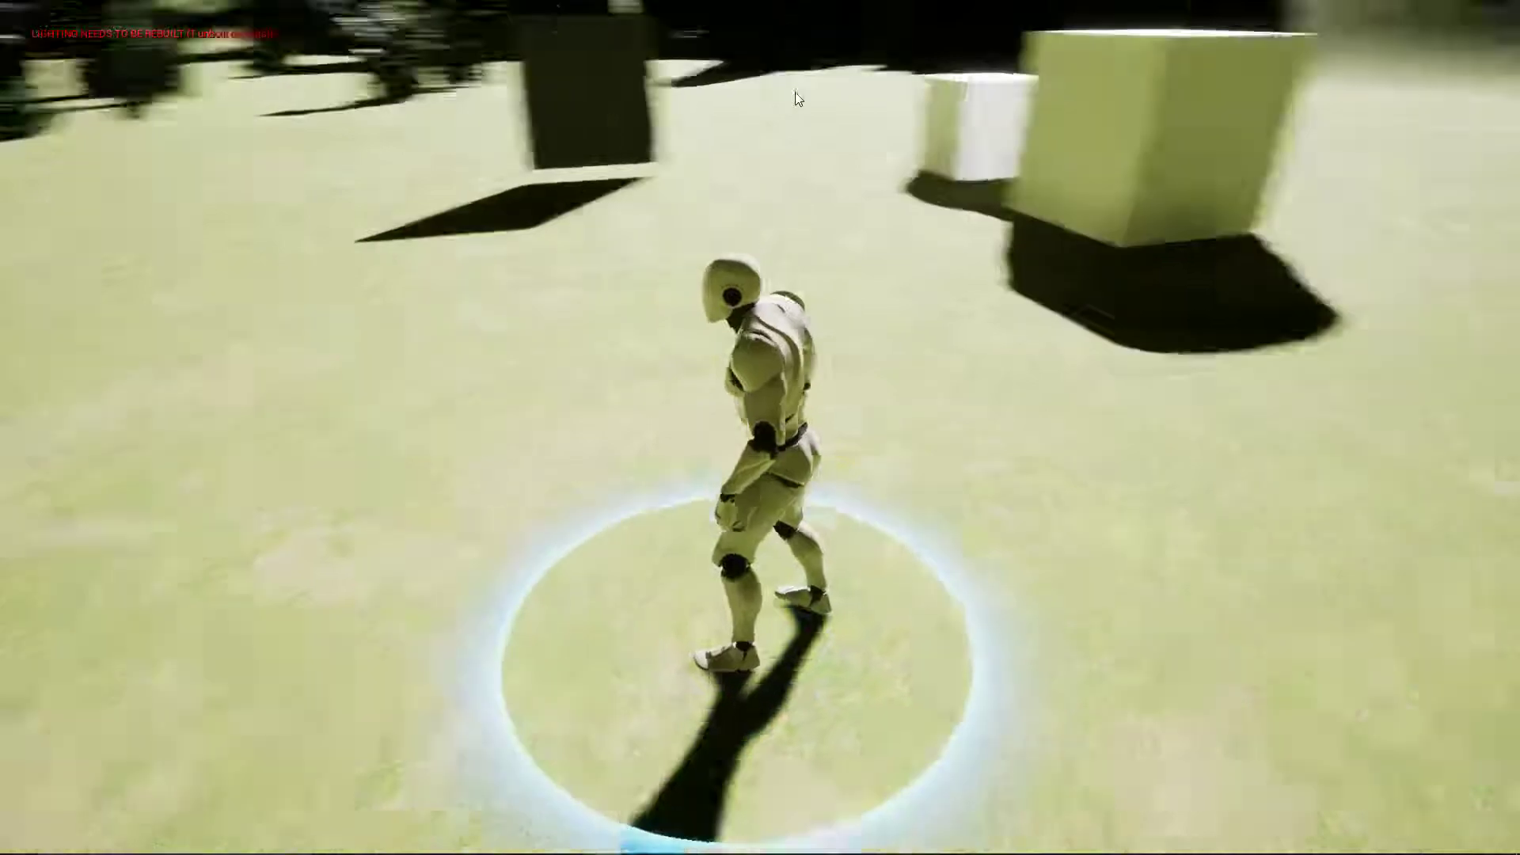